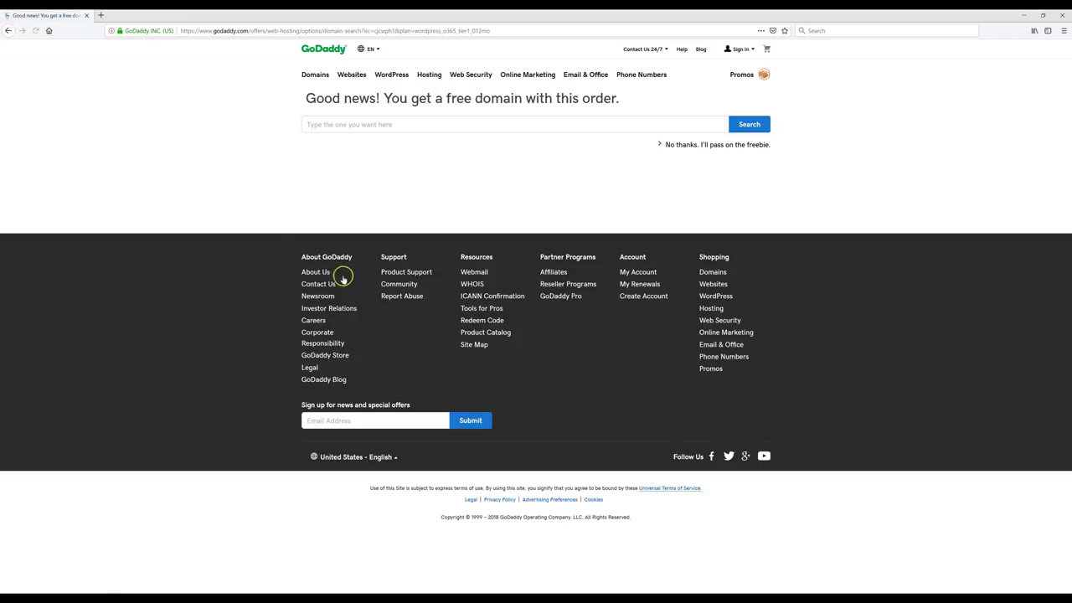
# Step: Search for the free domain thebreadandbuttershop.com and select it for the cart
pyautogui.click(403, 128)
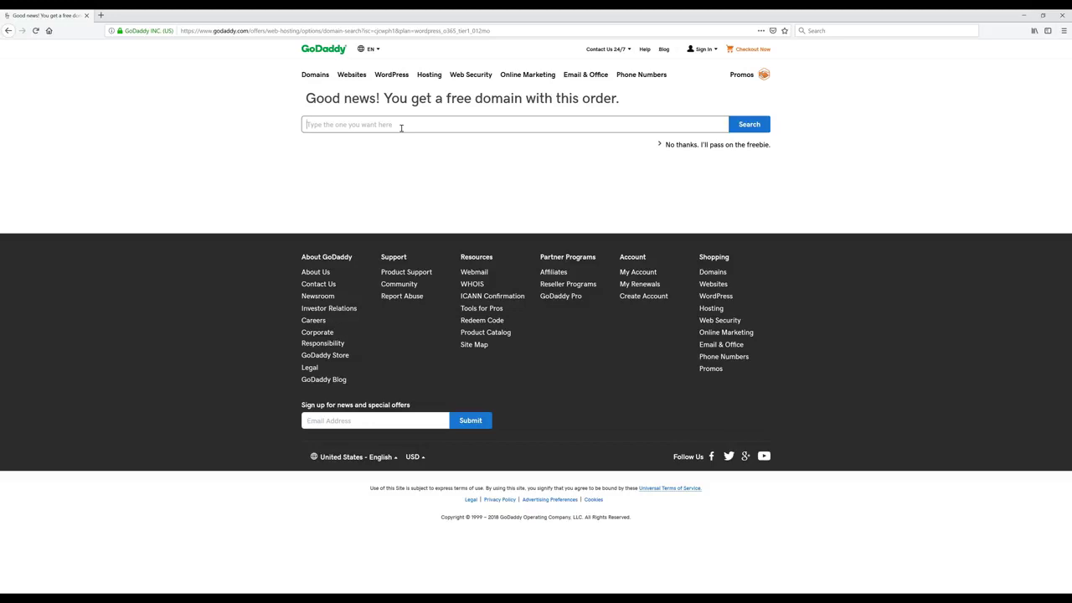
pyautogui.write('TheBreadAndButterShop.com')
pyautogui.click(749, 124)
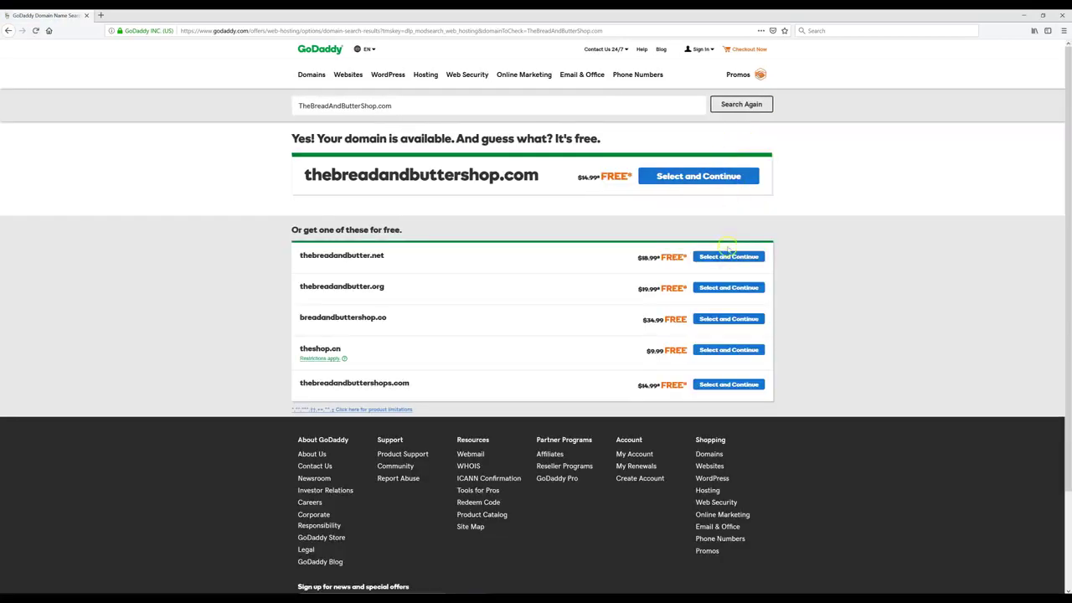
pyautogui.click(708, 177)
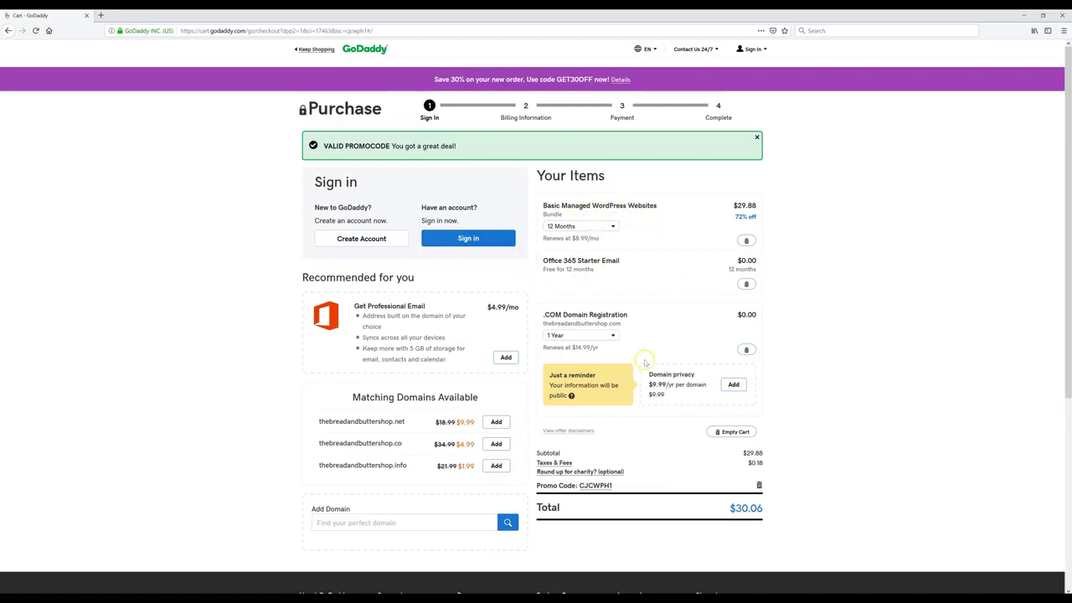
# Step: Create a GoDaddy account with an e-mail address, username, password and support PIN
pyautogui.click(373, 240)
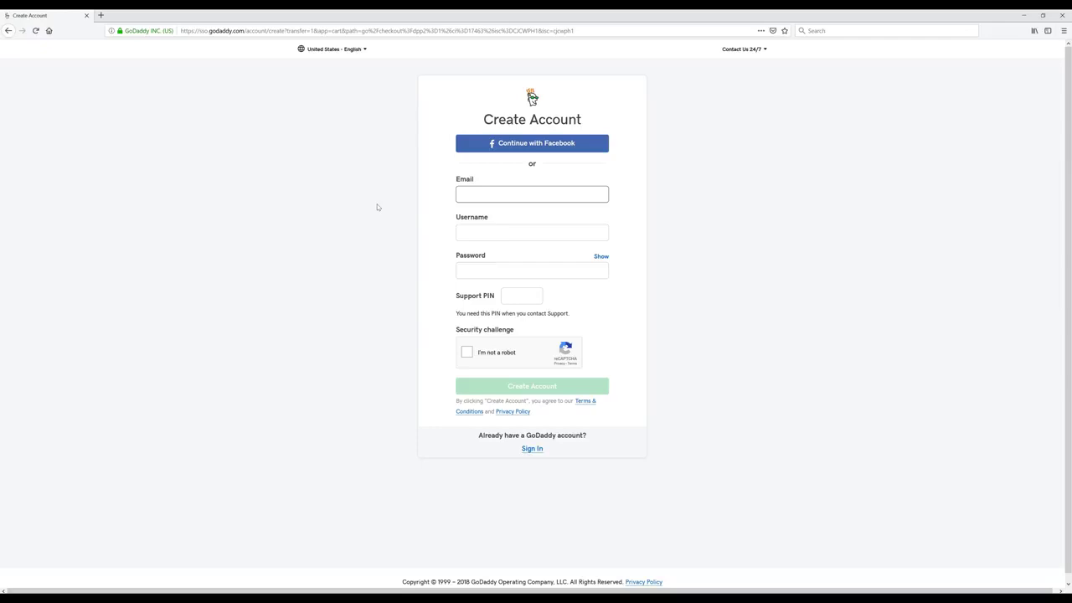
pyautogui.hotkey('ctrl', 'v')
pyautogui.press('Tab')
pyautogui.hotkey('ctrl', 'v')
pyautogui.press('Tab')
pyautogui.hotkey('ctrl', 'v')
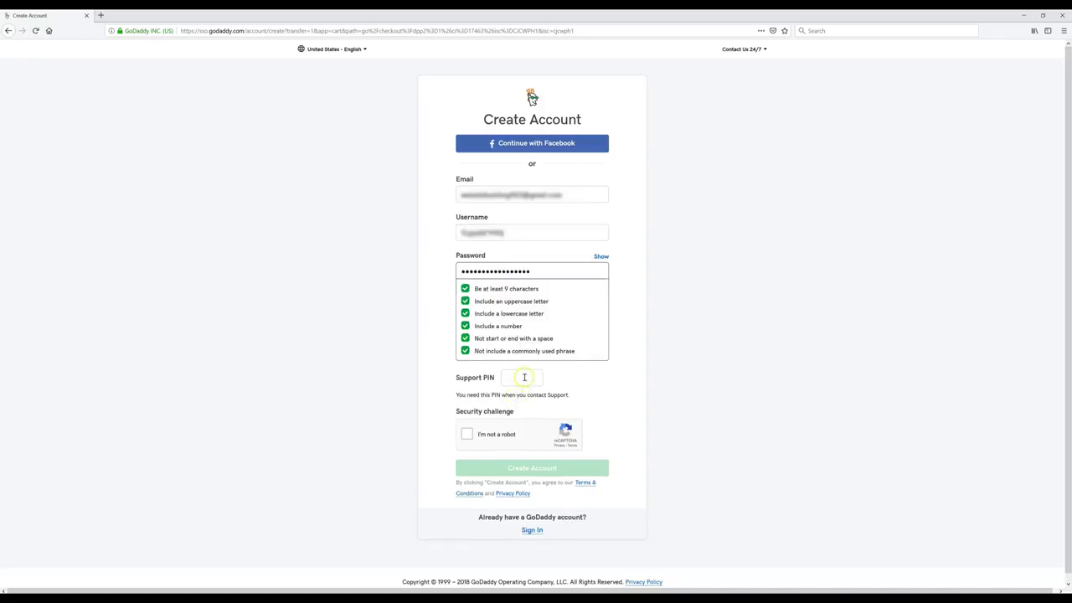
pyautogui.click(523, 378)
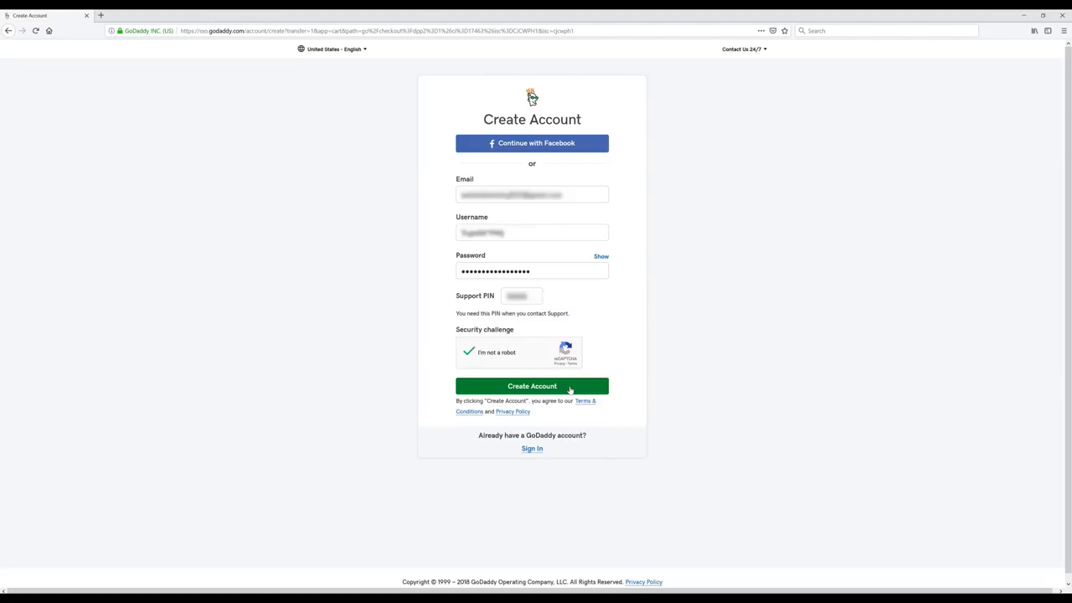
pyautogui.click(570, 389)
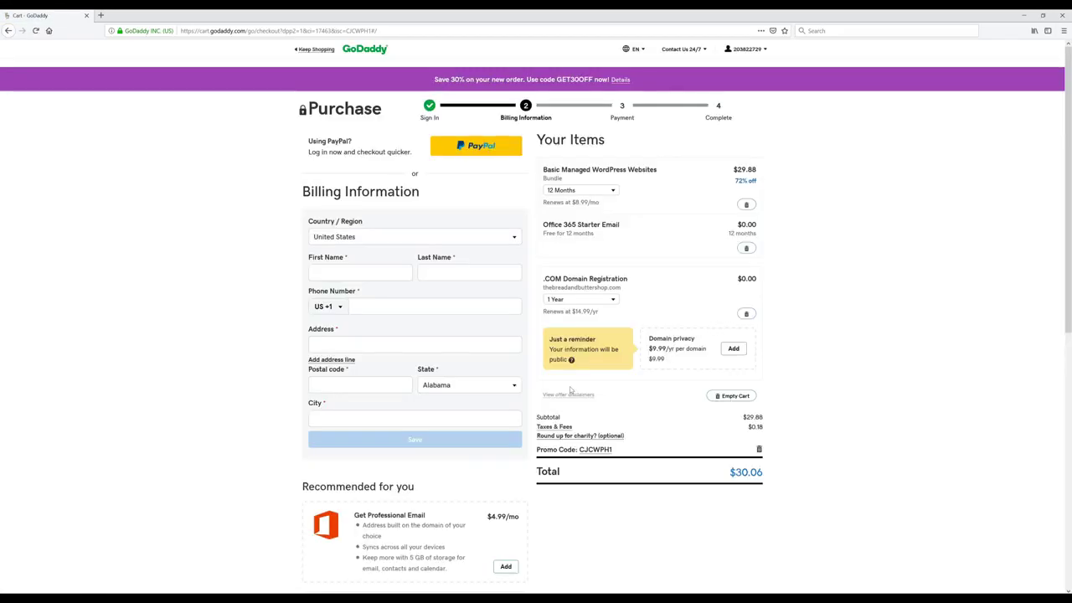
# Step: Fill in the billing first and last name and save the billing information
pyautogui.click(380, 269)
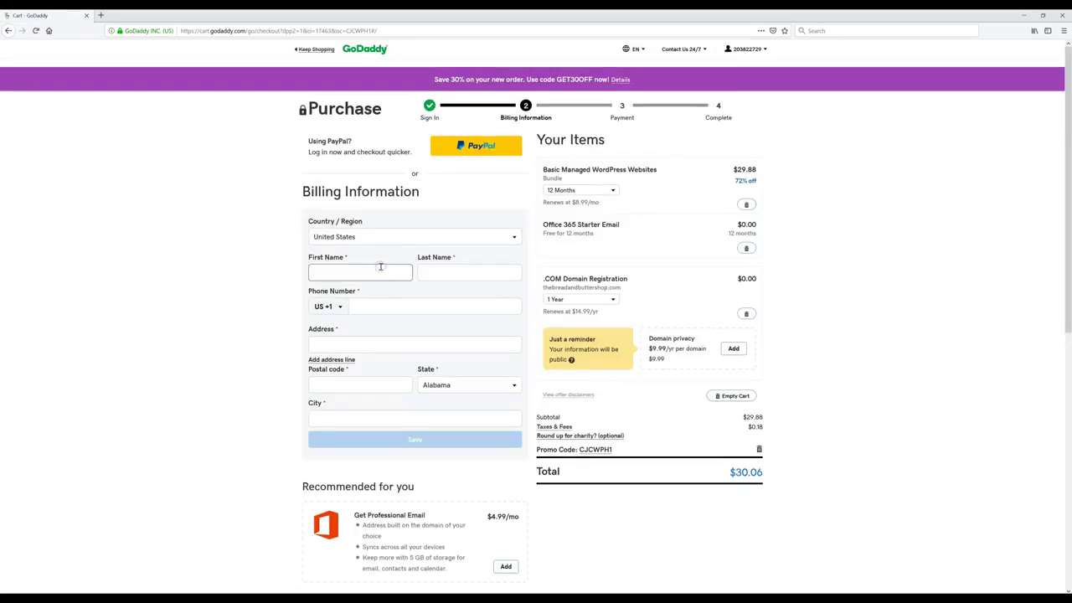
pyautogui.write('hn')
pyautogui.press('Tab')
pyautogui.write('Doe')
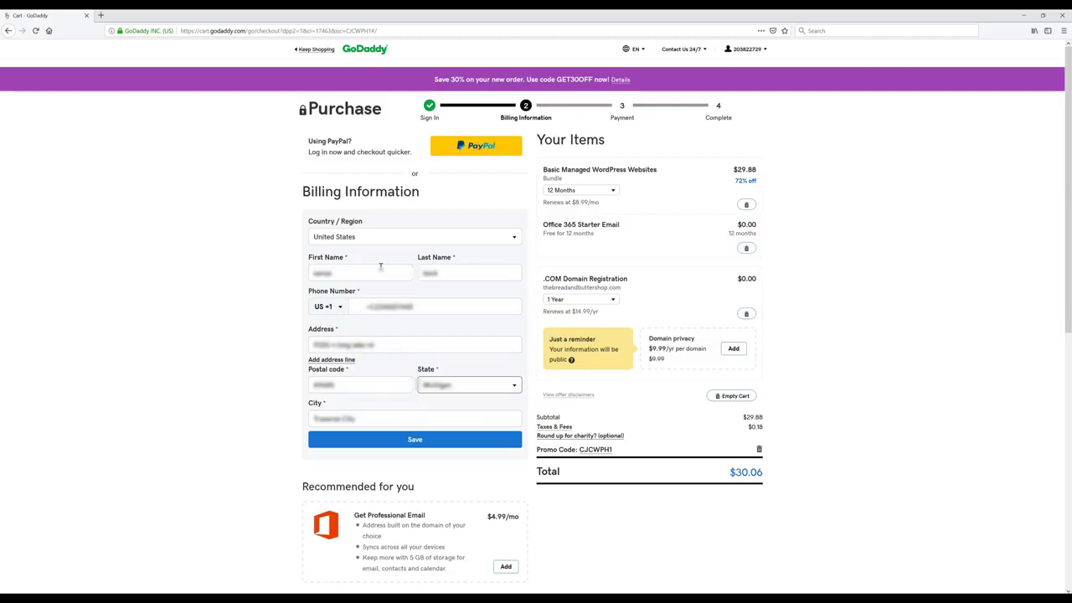
pyautogui.click(436, 444)
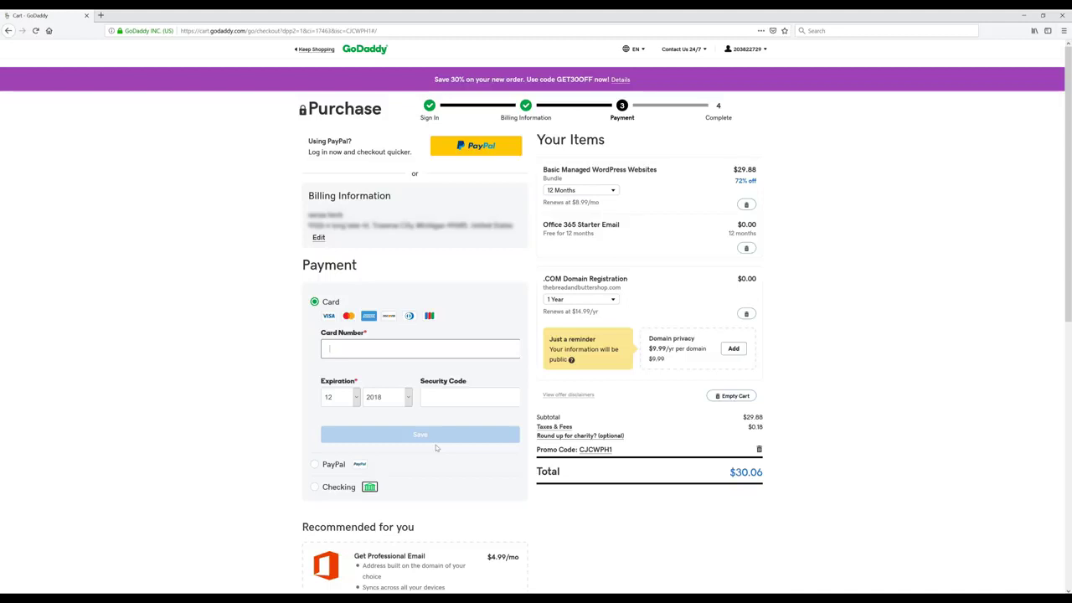
# Step: Enter and save the card details, then complete the $30.06 purchase
pyautogui.write('411111111')
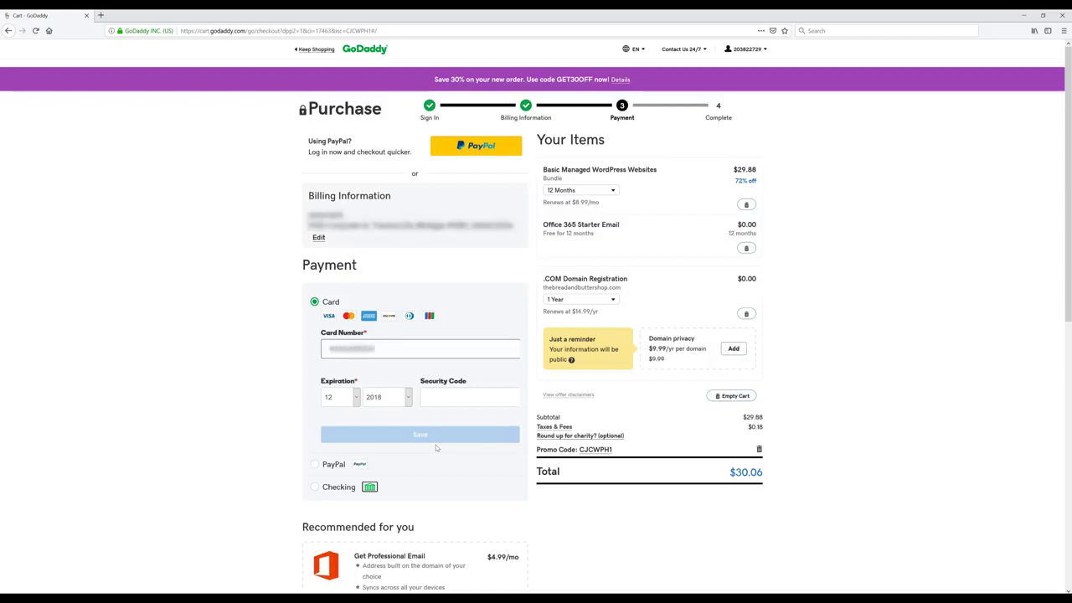
pyautogui.write('1')
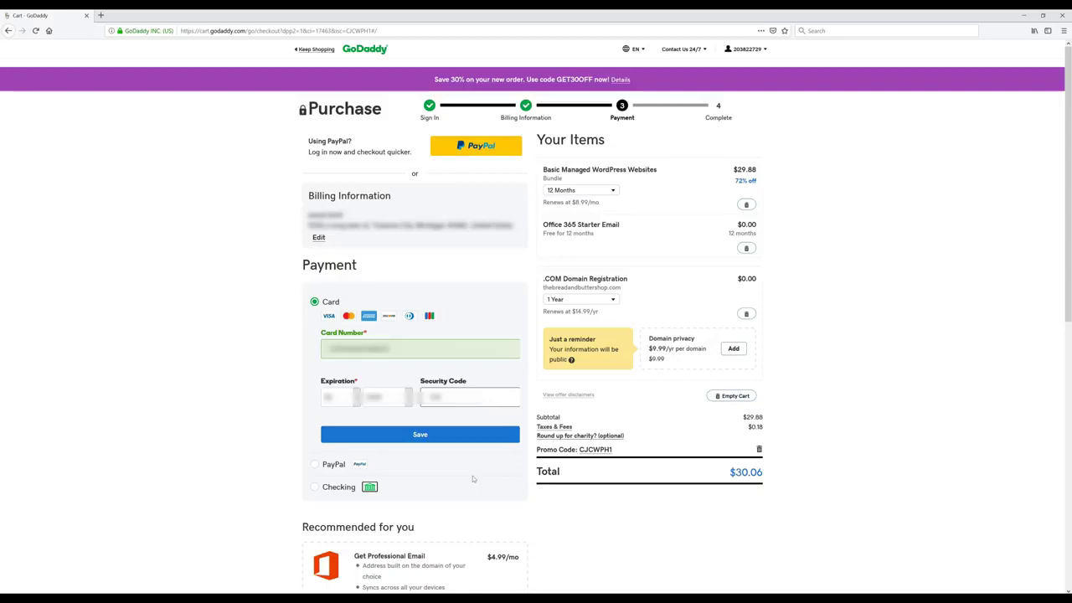
pyautogui.click(450, 434)
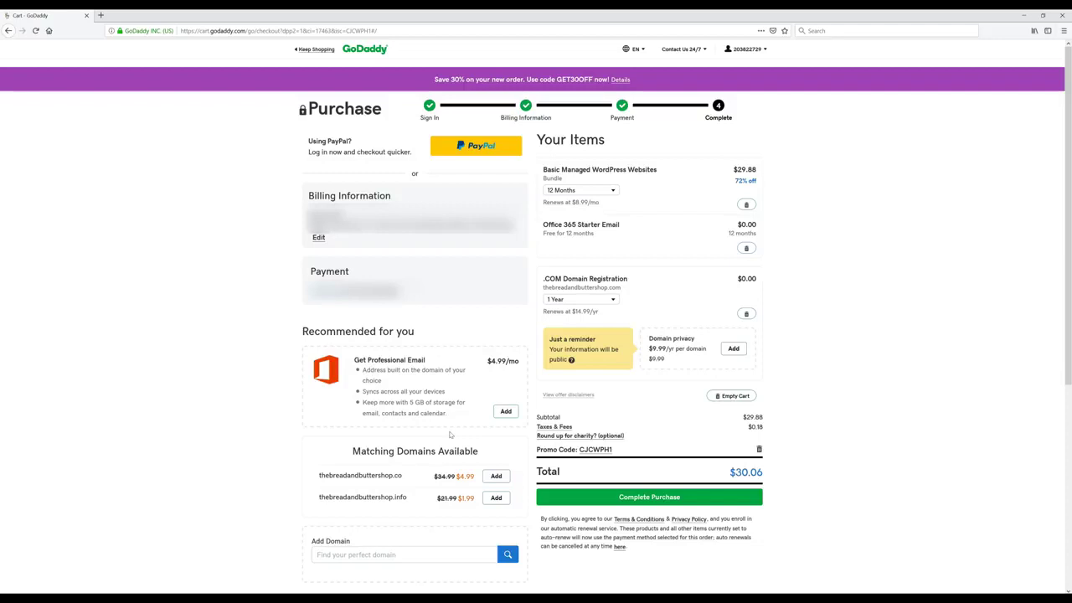
pyautogui.click(706, 499)
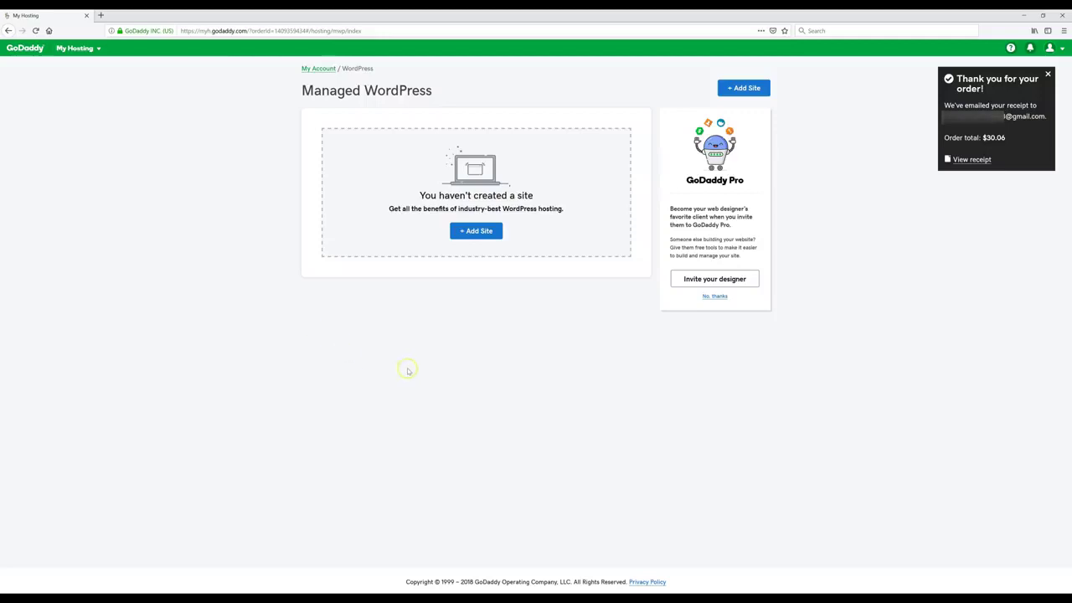
# Step: Add a brand-new WordPress site hosted in North America with login details, then open WP Admin
pyautogui.click(476, 231)
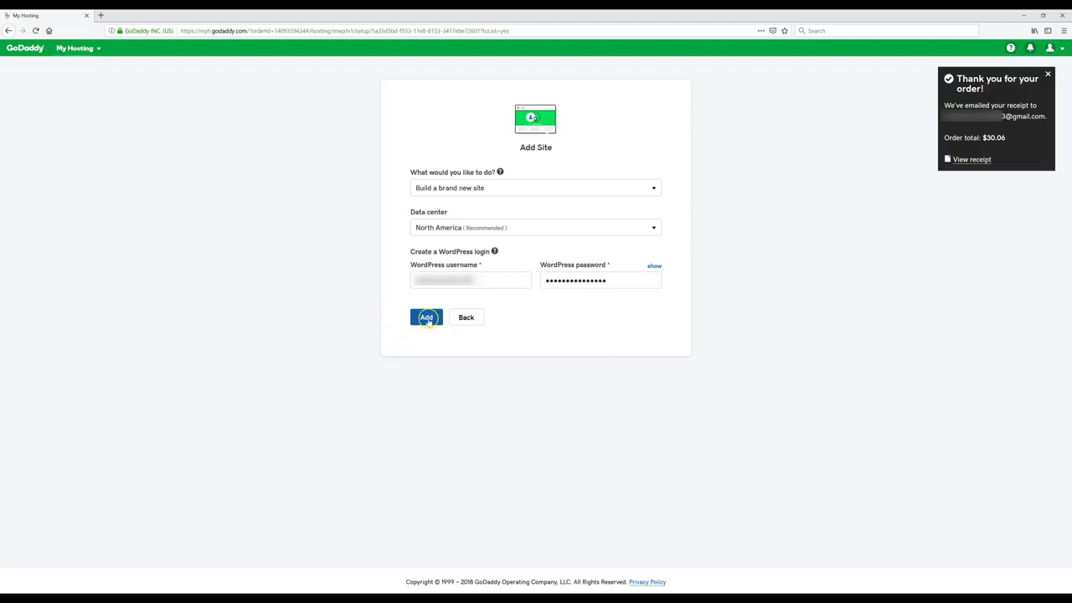
pyautogui.click(427, 317)
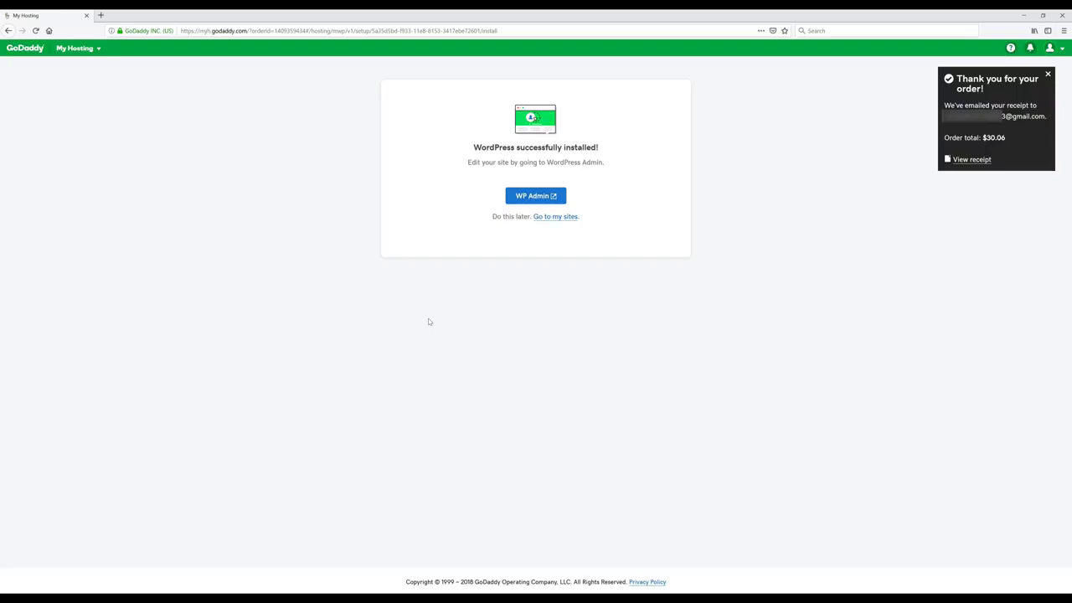
pyautogui.click(531, 197)
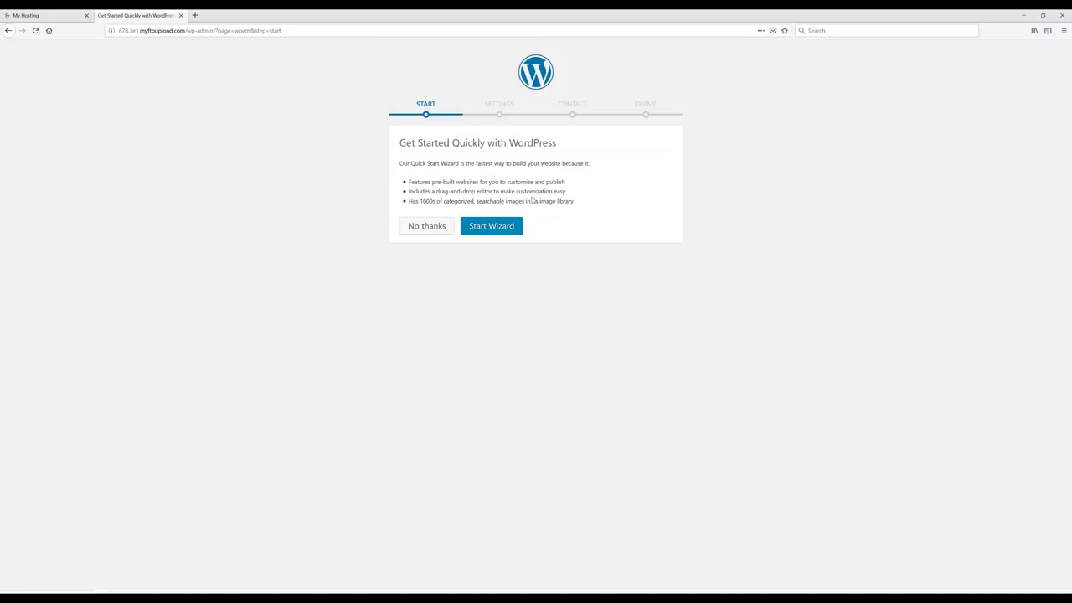
# Step: Decline the Quick Start Wizard and confirm setting up WordPress without it
pyautogui.click(425, 227)
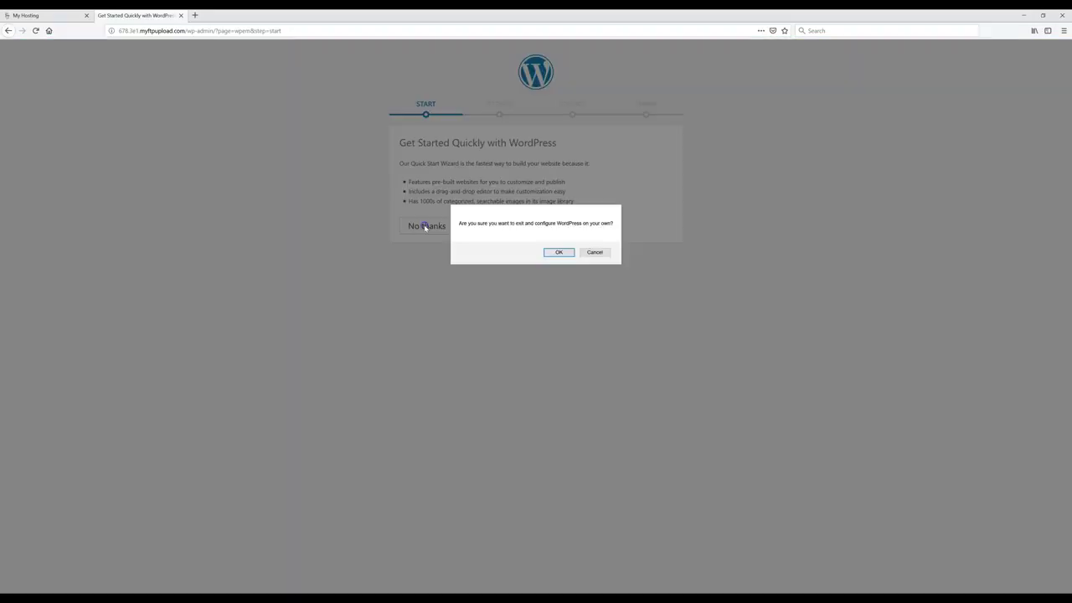
pyautogui.click(561, 252)
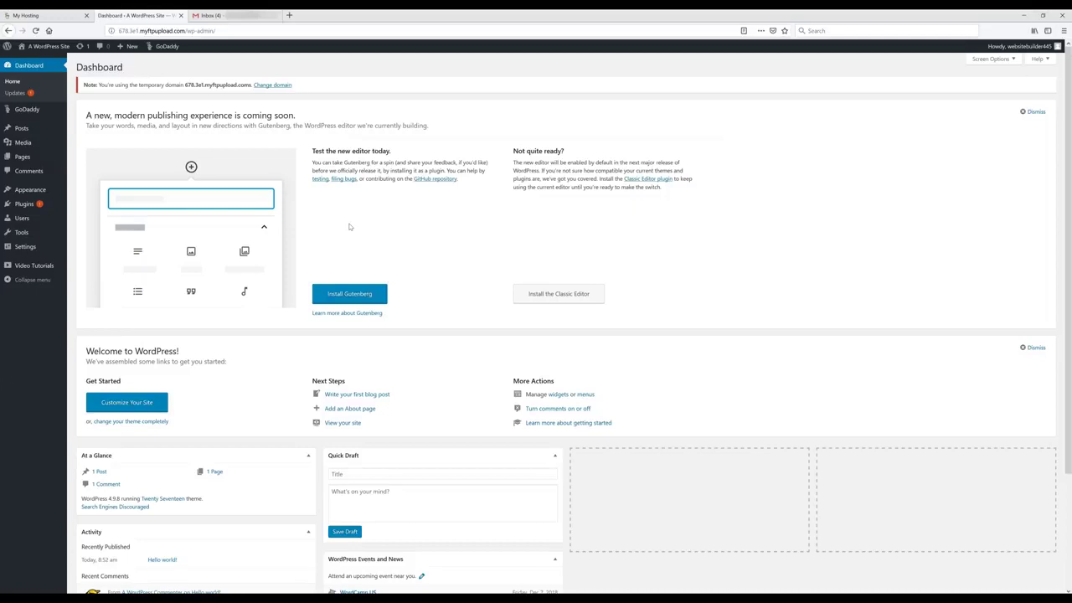
# Step: Verify the account e-mail from GoDaddy's Gmail message and return to the Dashboard tab
pyautogui.click(244, 23)
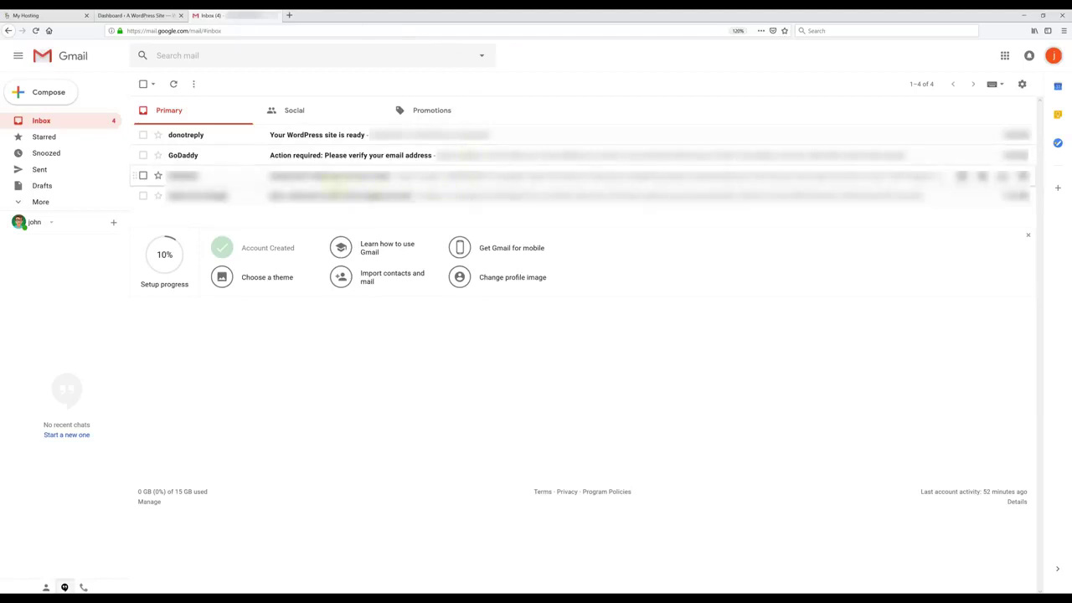
pyautogui.click(329, 157)
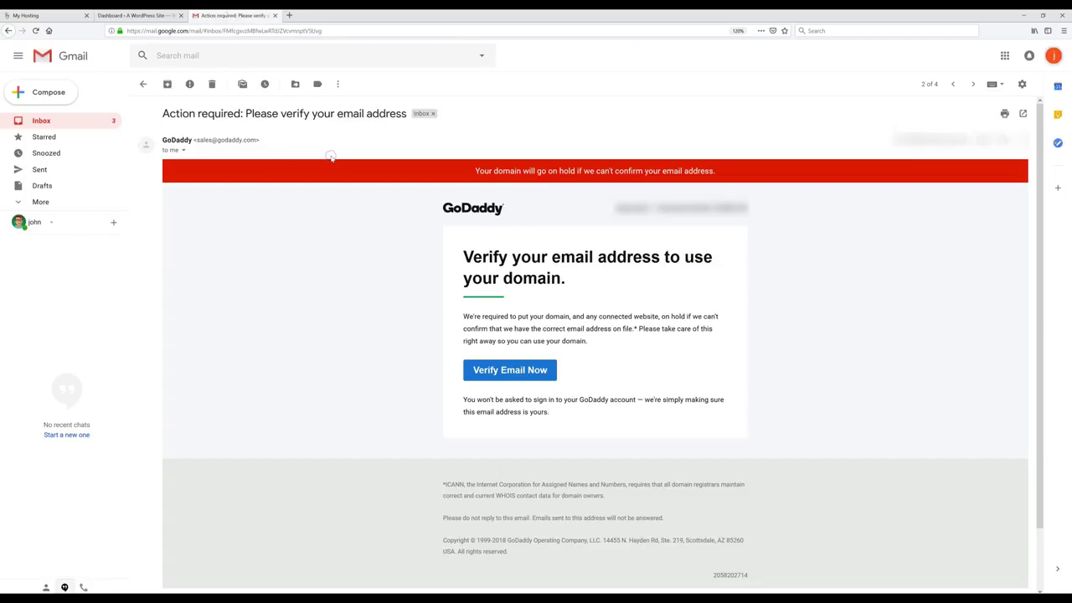
pyautogui.click(518, 373)
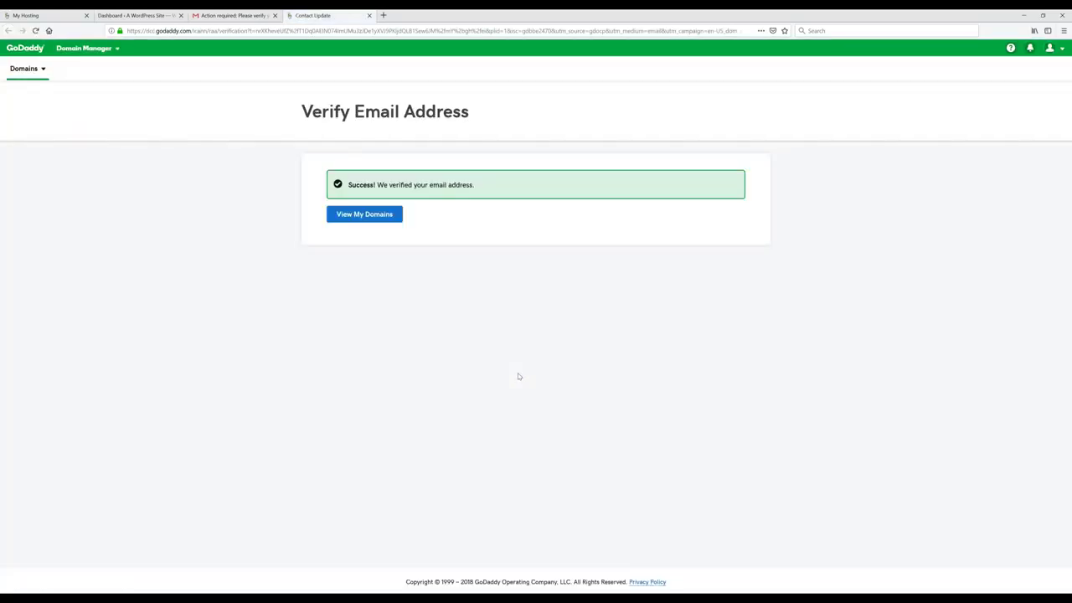
pyautogui.click(134, 15)
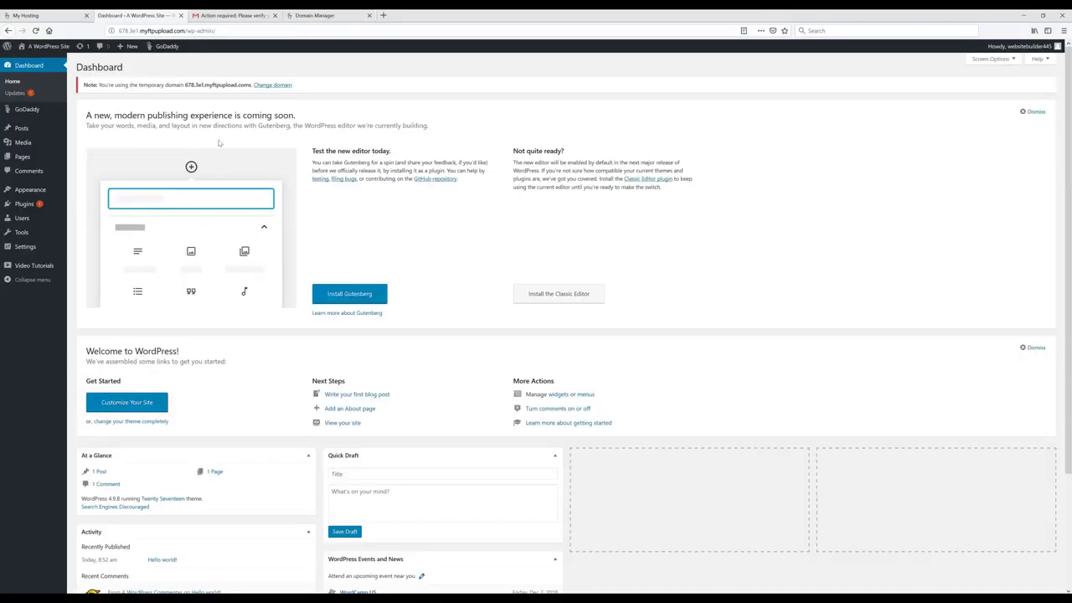
# Step: Add thebreadandbuttershop.com as the site's primary domain in GoDaddy, then open a new tab
pyautogui.click(37, 31)
pyautogui.click(276, 86)
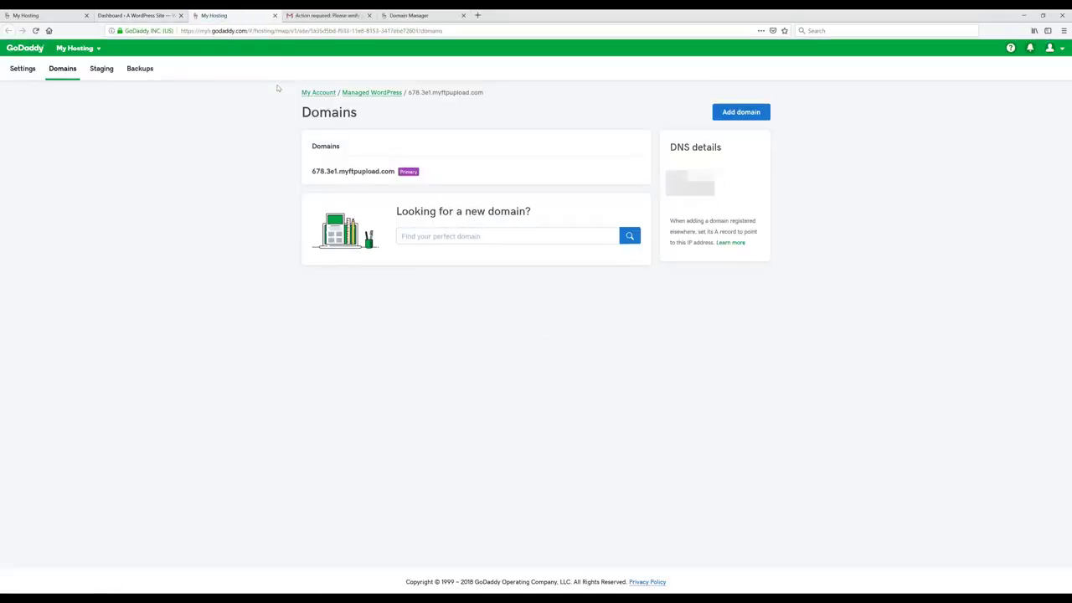
pyautogui.click(732, 115)
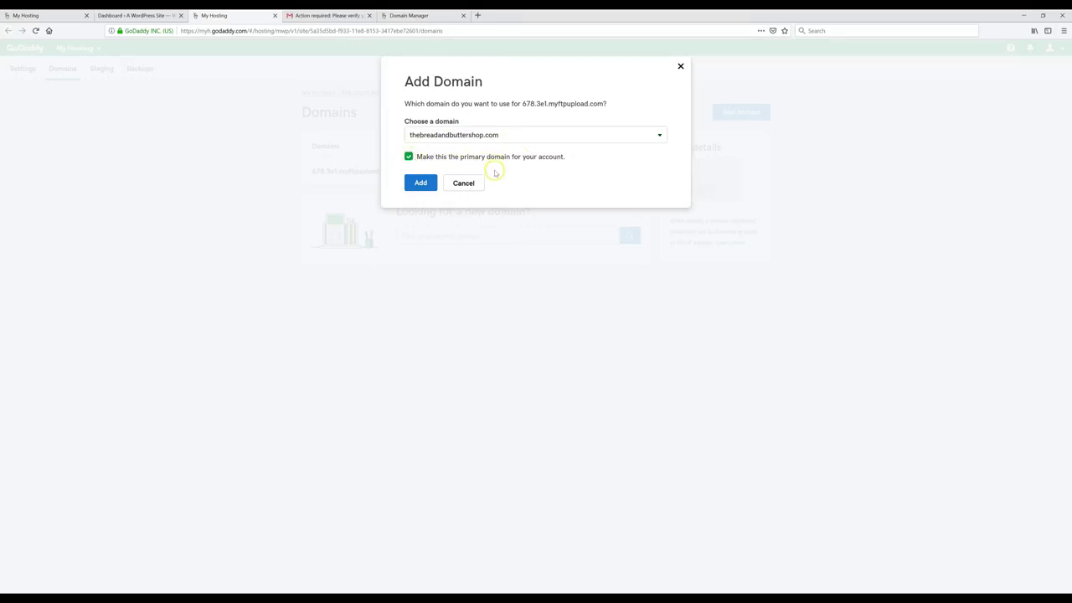
pyautogui.click(421, 186)
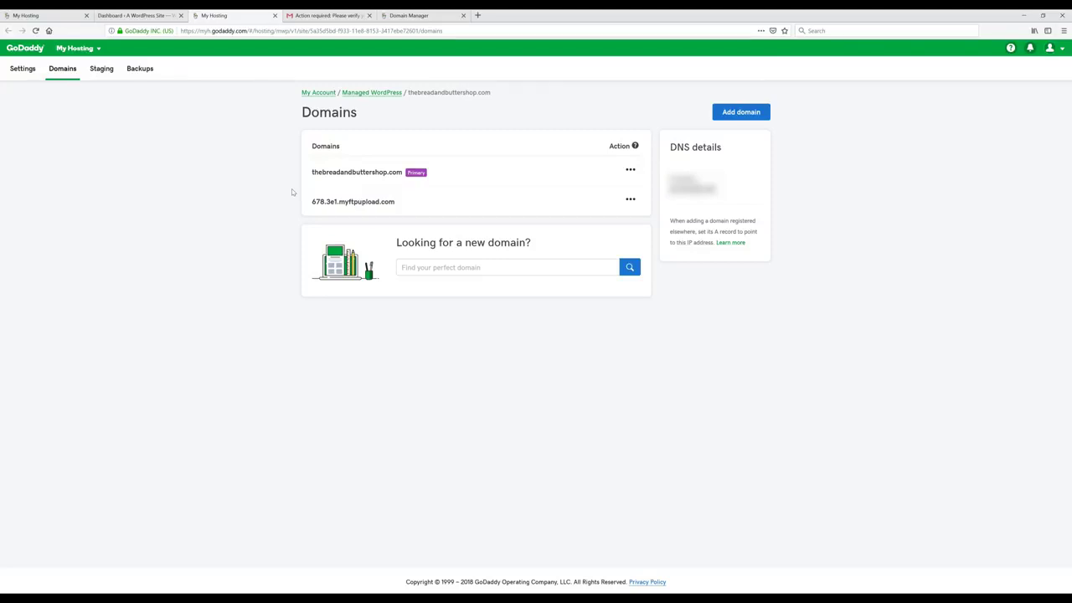
pyautogui.click(477, 15)
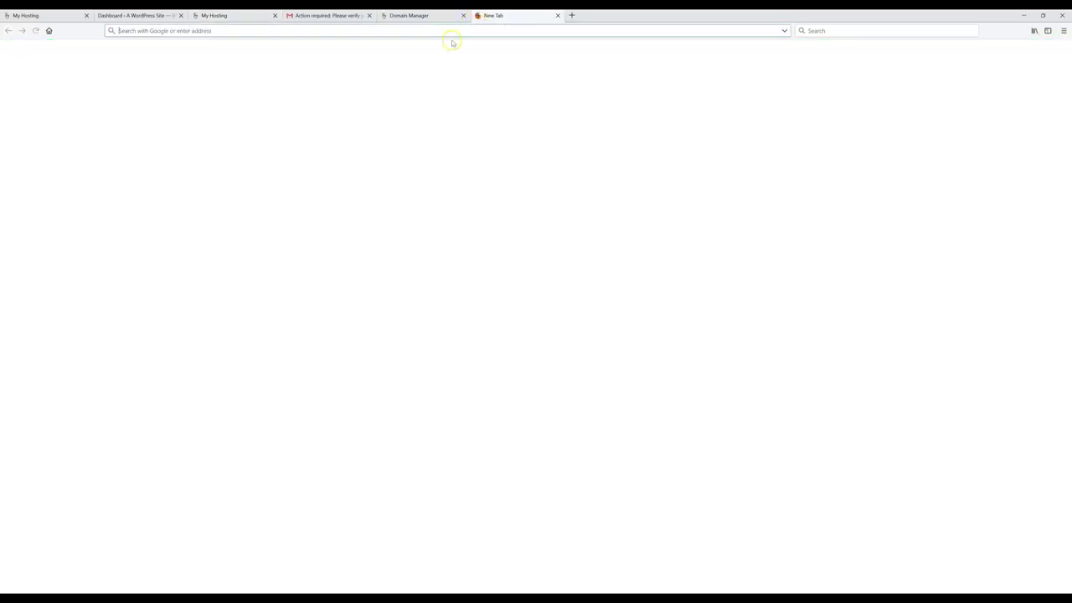
# Step: Load thebreadandbuttershop.com/wp-admin in the new tab
pyautogui.write('thebreadandbuttershop.com')
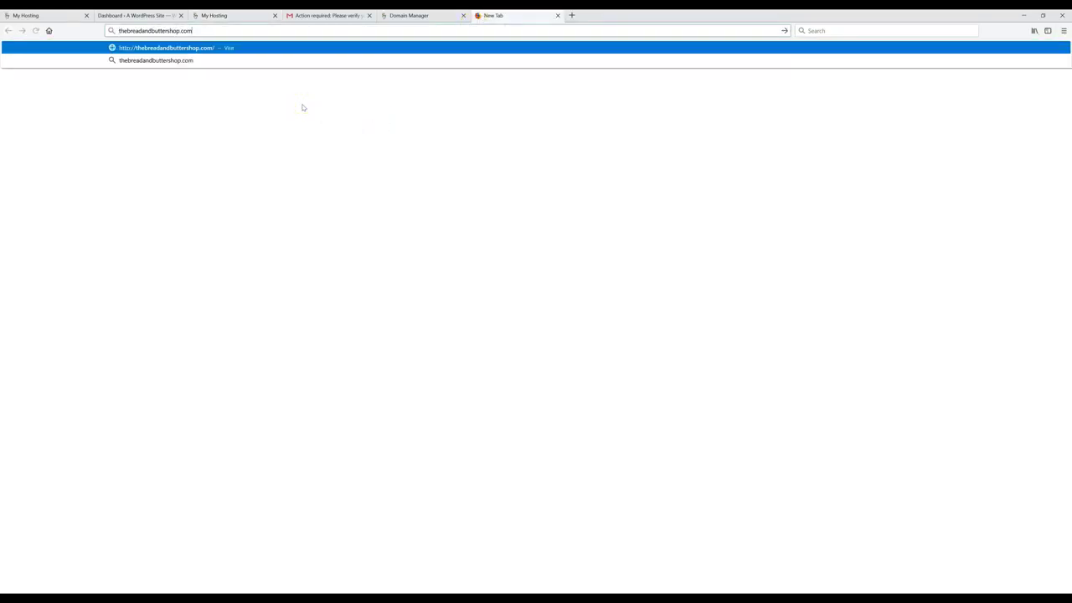
pyautogui.write('/')
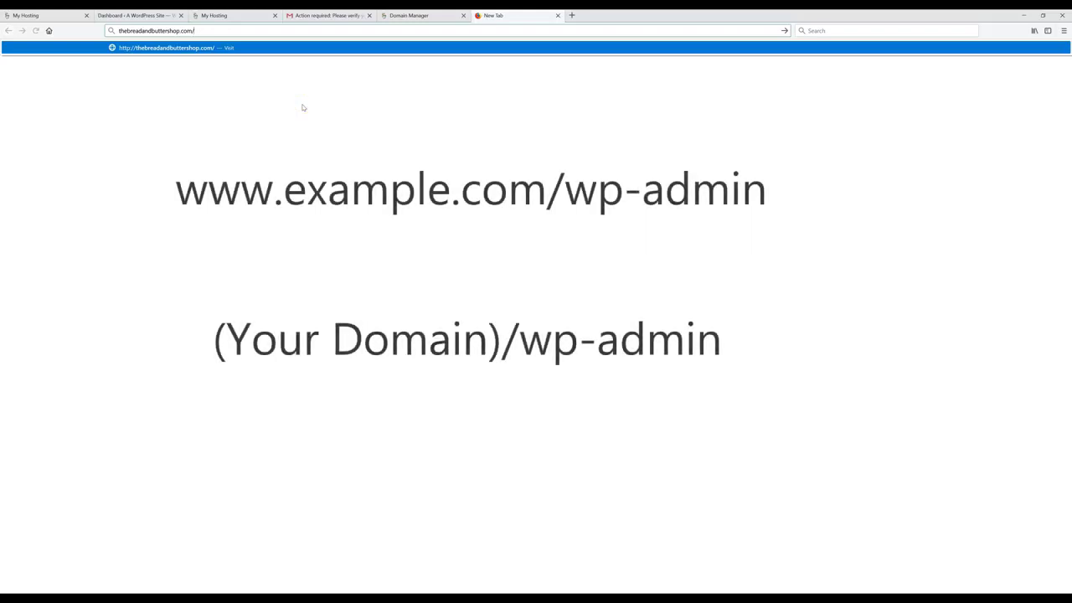
pyautogui.write('wp-admin')
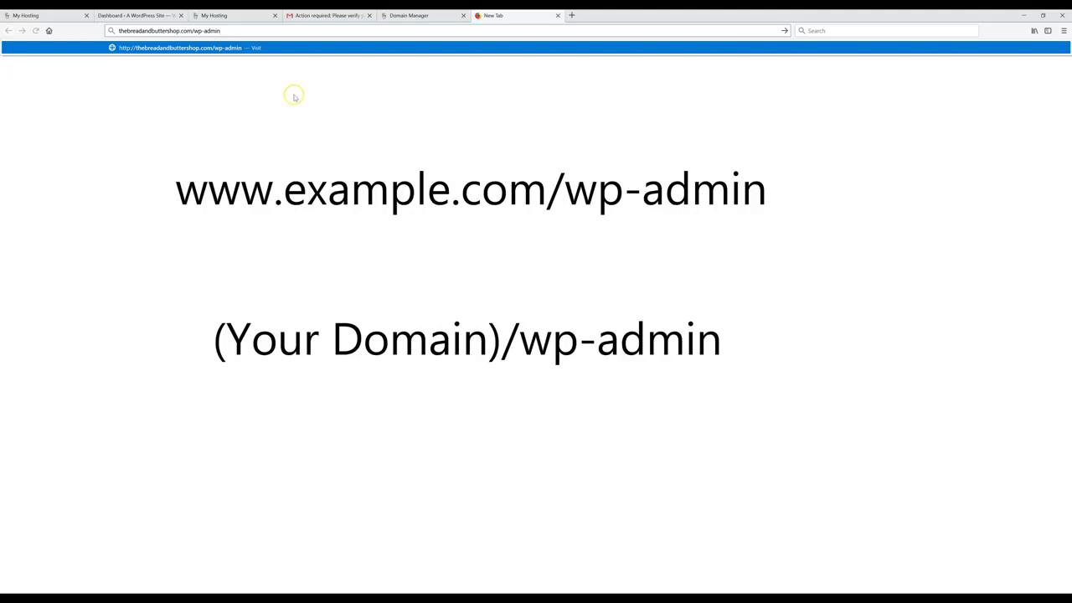
pyautogui.press('Return')
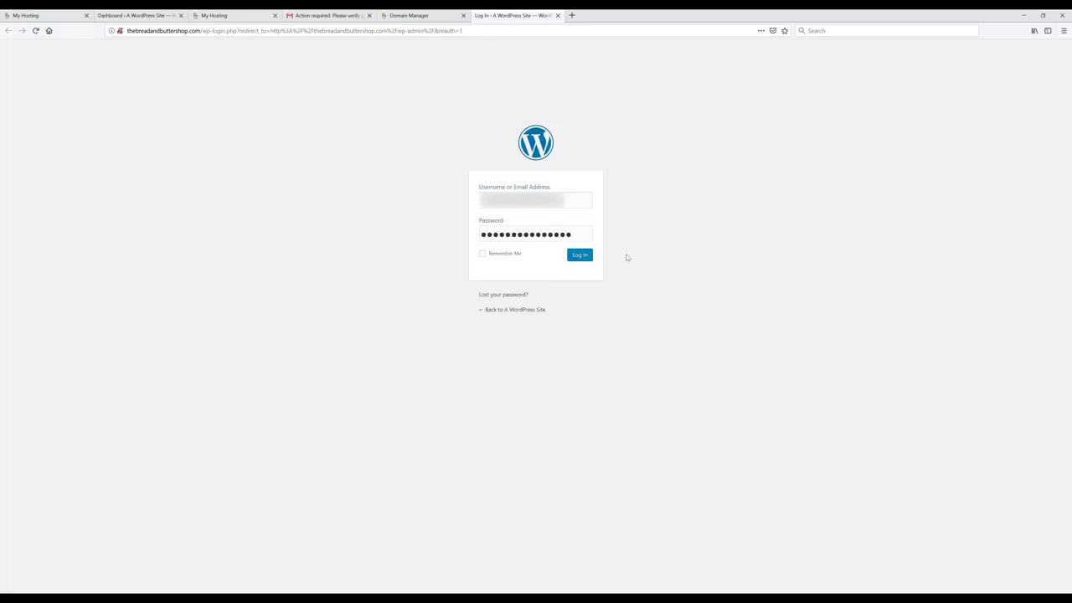
# Step: Log in to WordPress and go to Appearance > Themes > Add New Theme
pyautogui.click(580, 254)
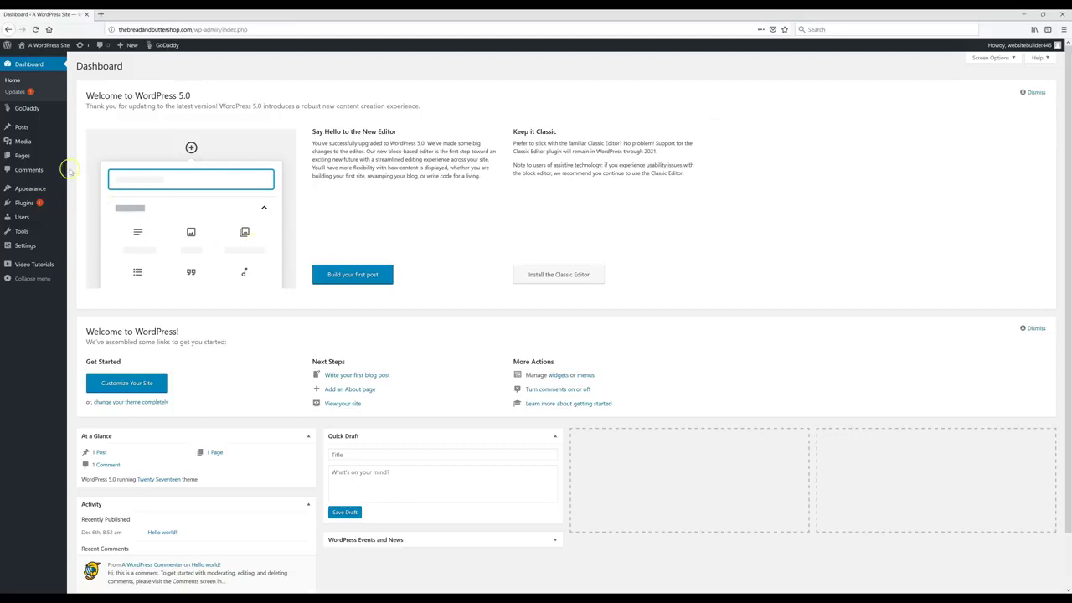
pyautogui.click(82, 190)
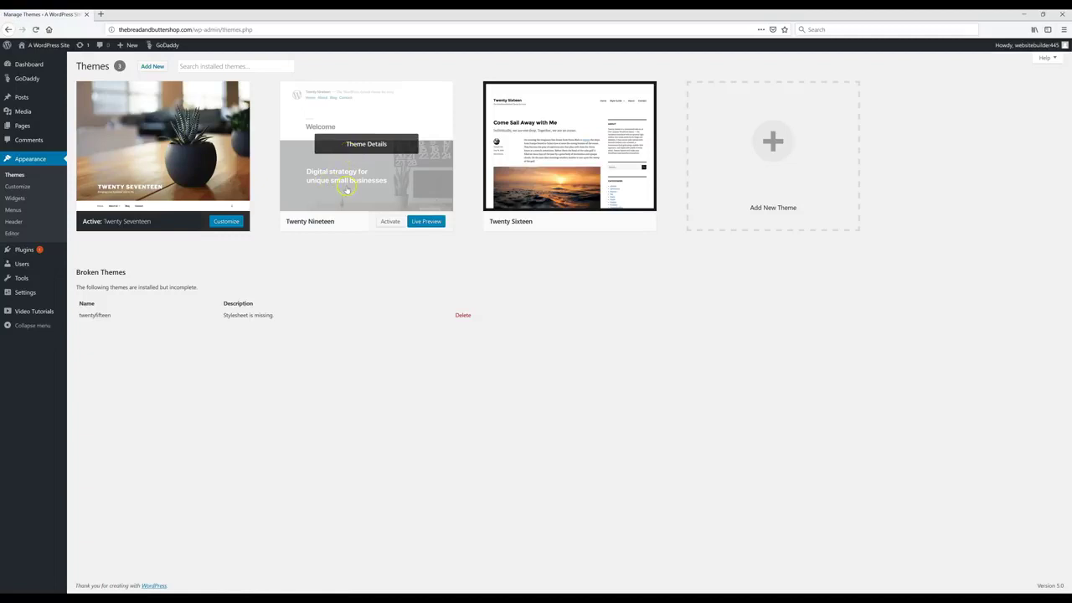
pyautogui.click(780, 156)
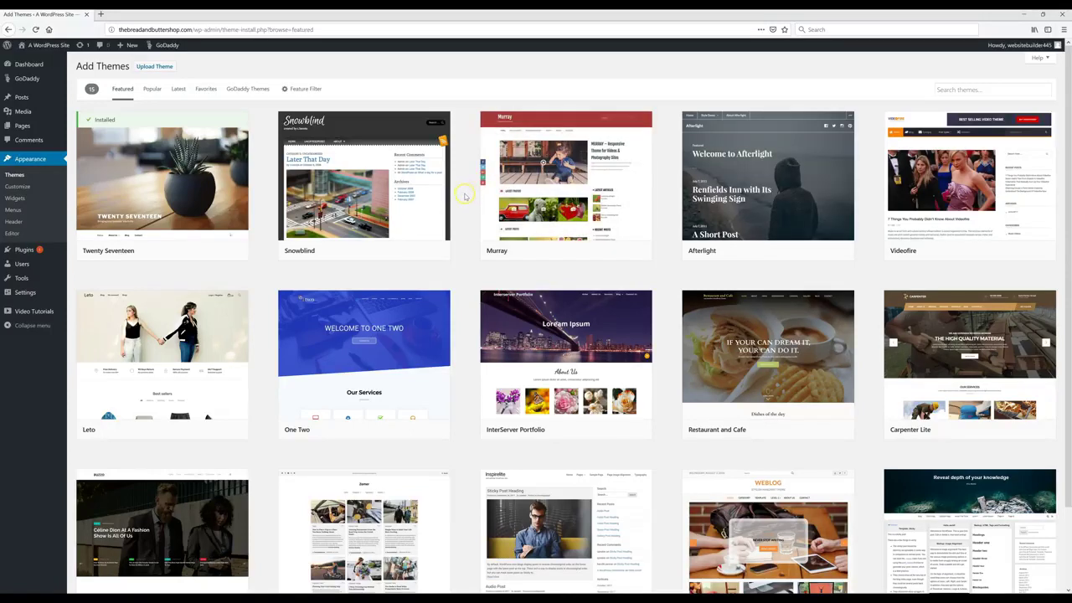
# Step: Search the theme catalogue for 'sydney'
pyautogui.click(959, 89)
pyautogui.write('sydney')
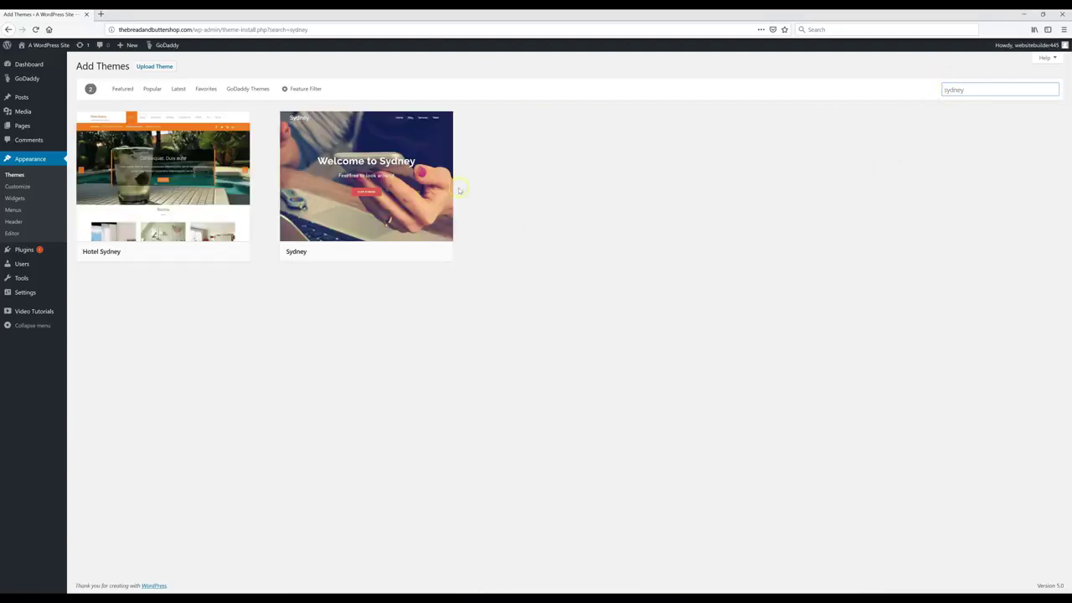
# Step: Install and activate the Sydney theme, then start installing its recommended plugins
pyautogui.click(403, 253)
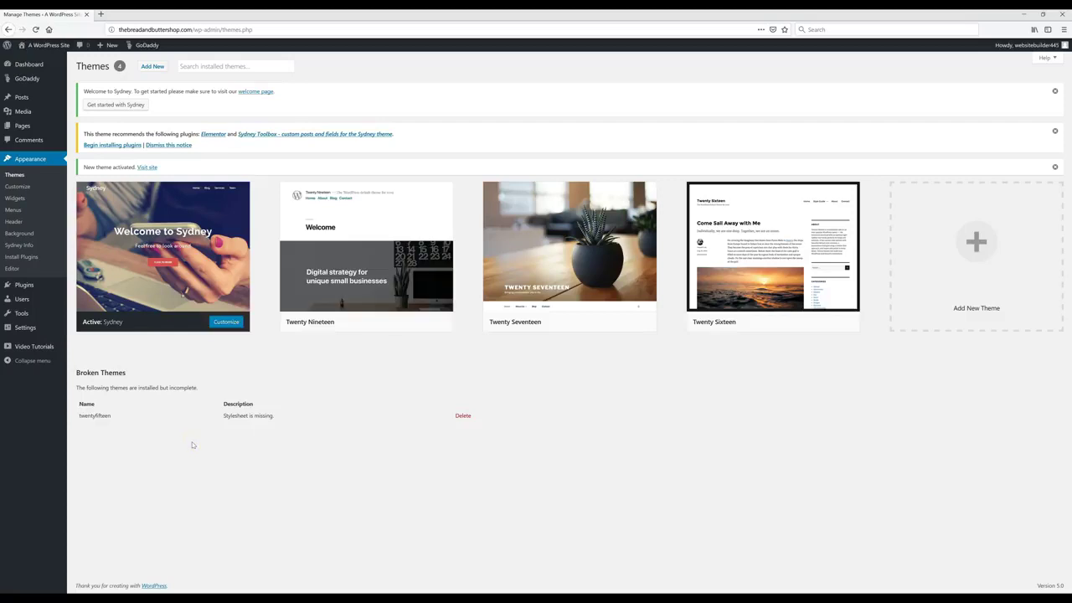
pyautogui.click(115, 145)
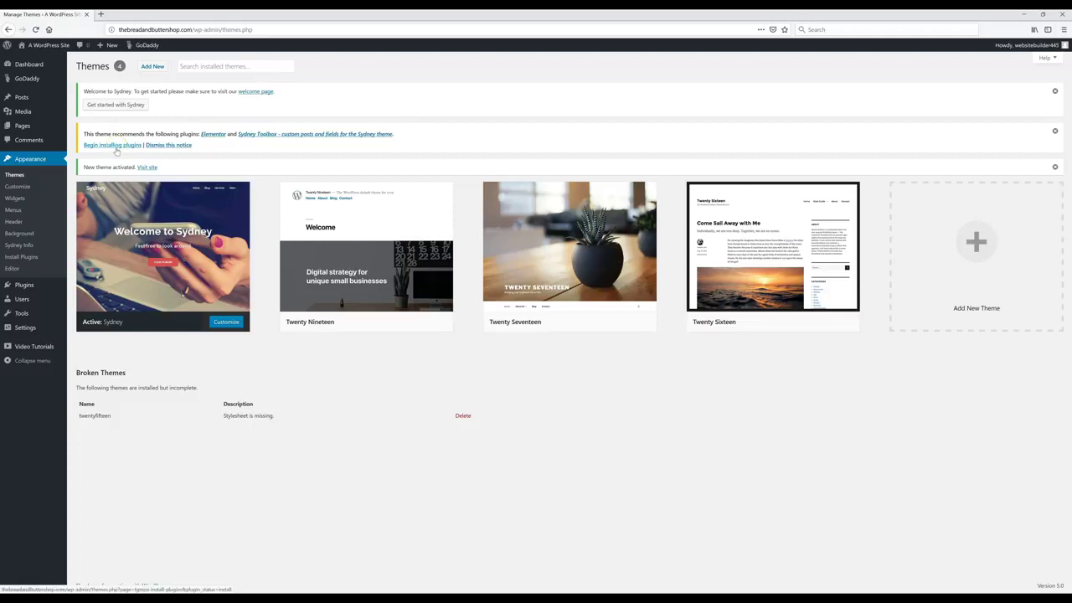
pyautogui.click(117, 146)
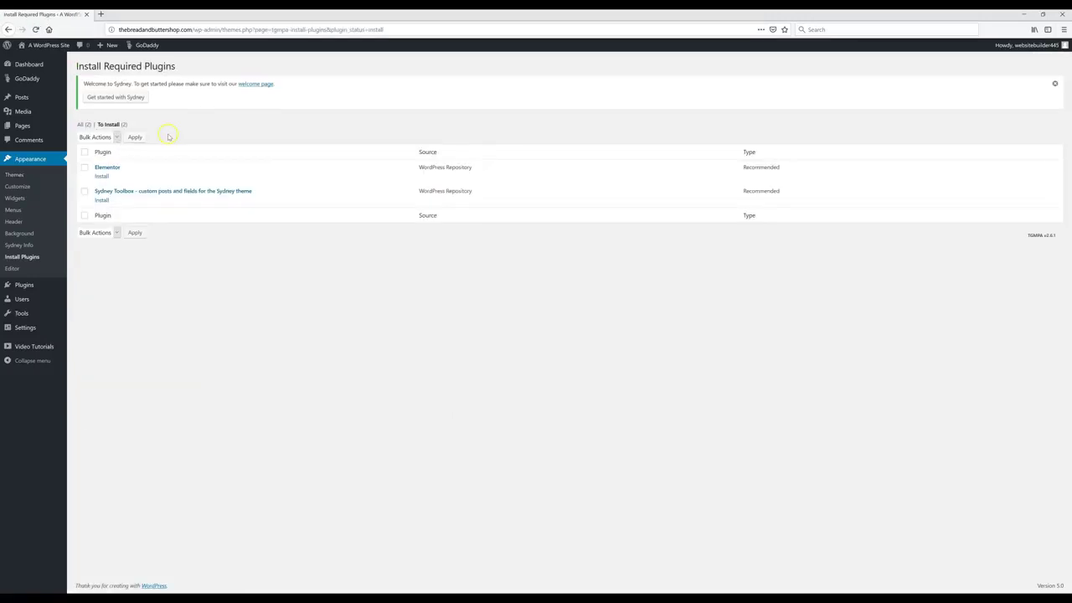
# Step: Bulk-install both recommended plugins, Elementor and Sydney Toolbox
pyautogui.click(84, 152)
pyautogui.click(117, 139)
pyautogui.click(94, 157)
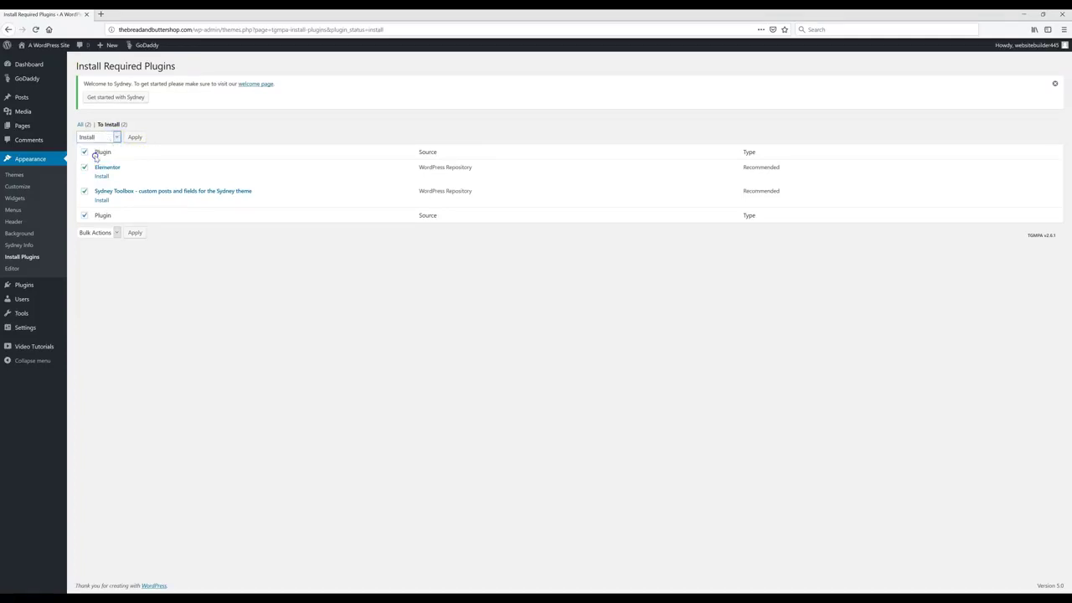
pyautogui.click(135, 136)
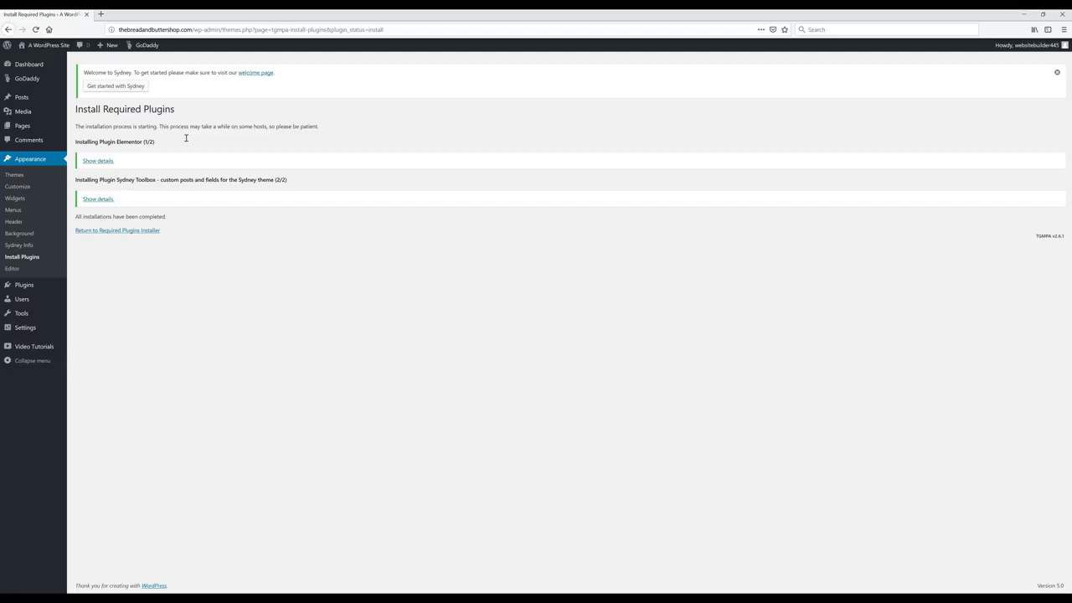
pyautogui.click(166, 144)
pyautogui.moveTo(36, 284)
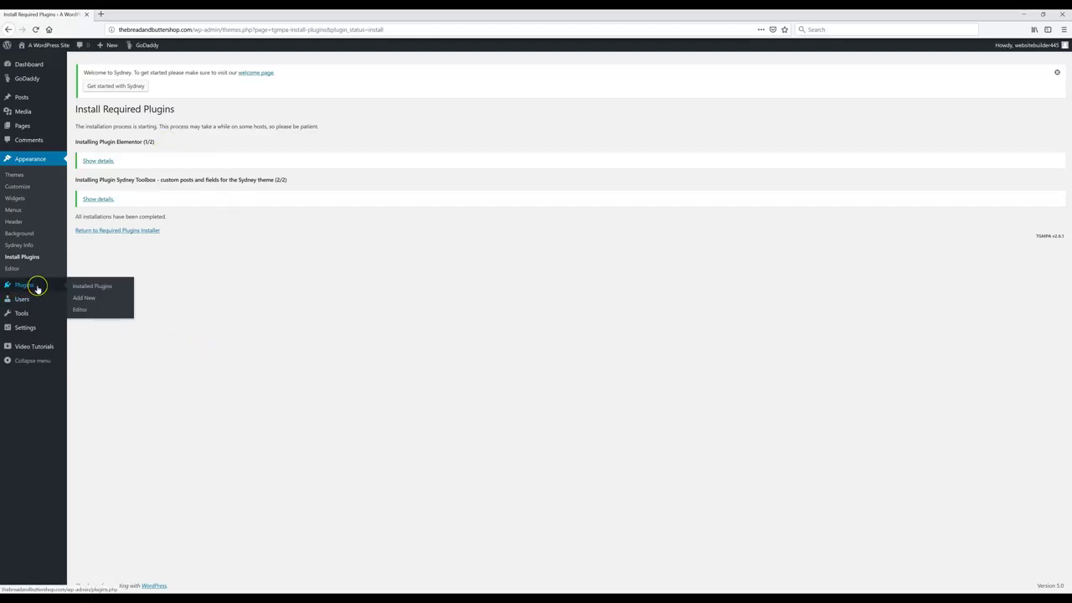
# Step: Search Add New plugins for 'one click demo import', then install and activate it
pyautogui.click(85, 299)
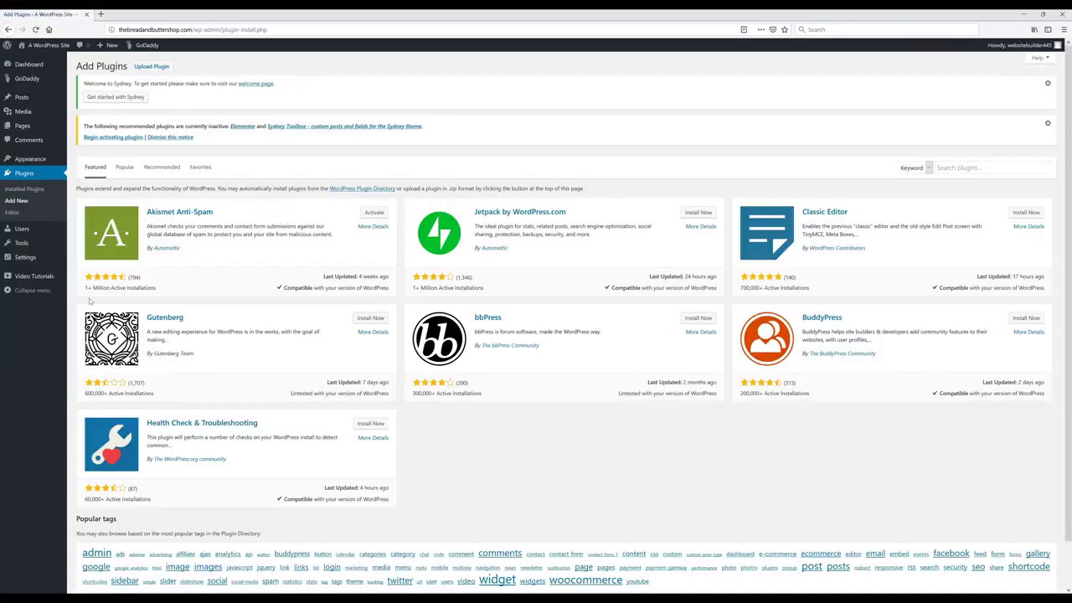
pyautogui.click(201, 261)
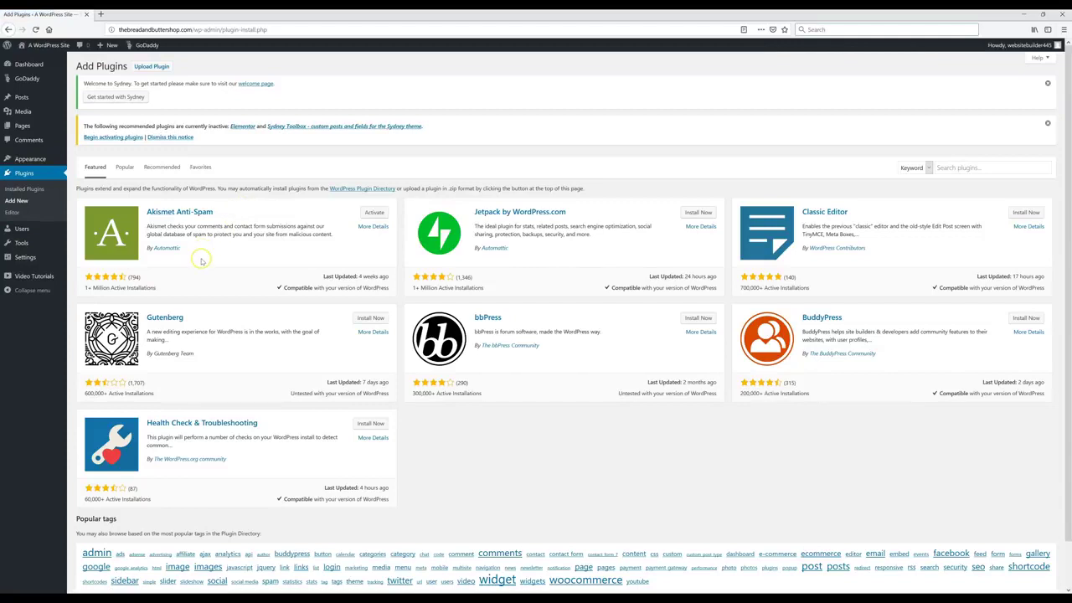
pyautogui.click(959, 167)
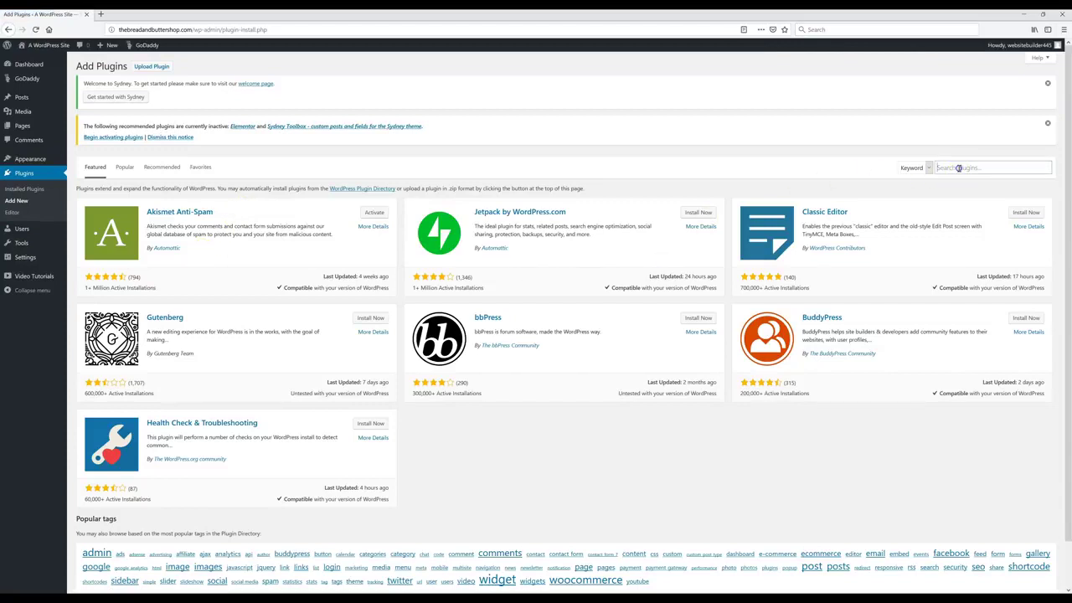
pyautogui.write('one click demo import')
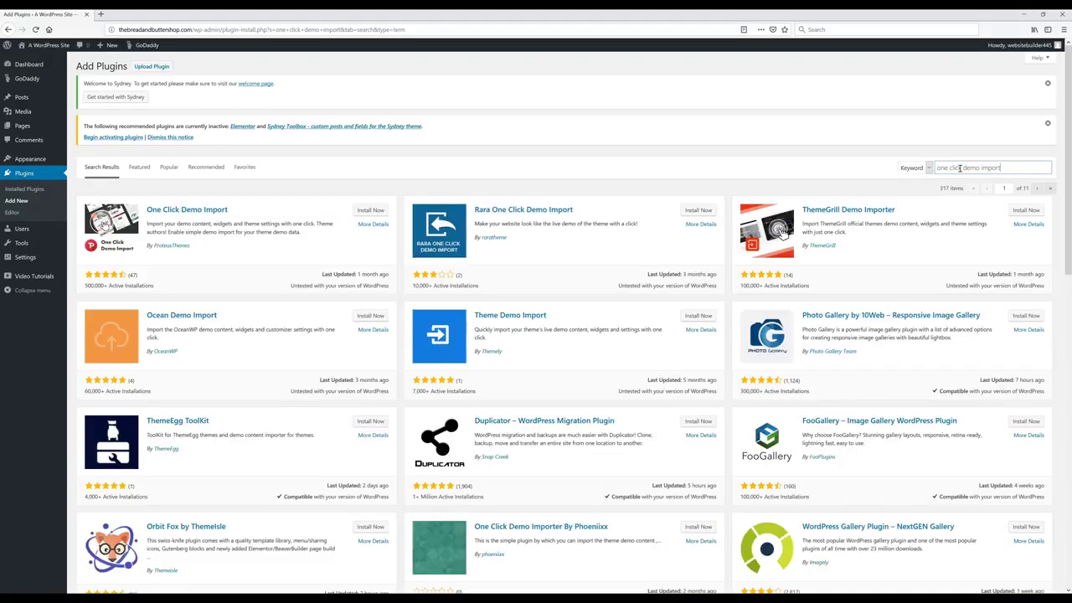
pyautogui.click(949, 167)
pyautogui.click(366, 212)
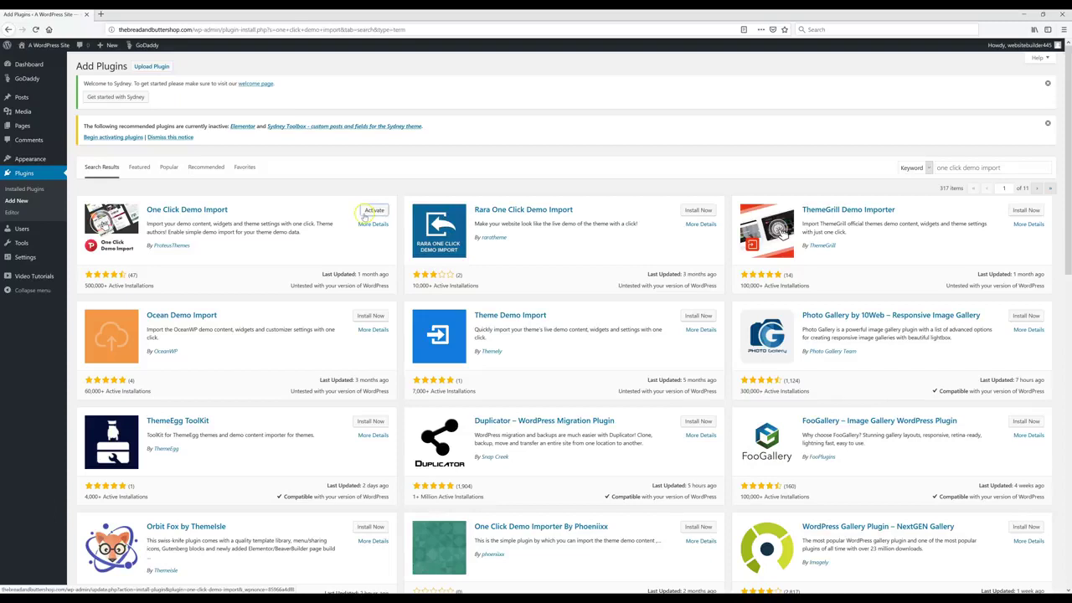
pyautogui.click(379, 212)
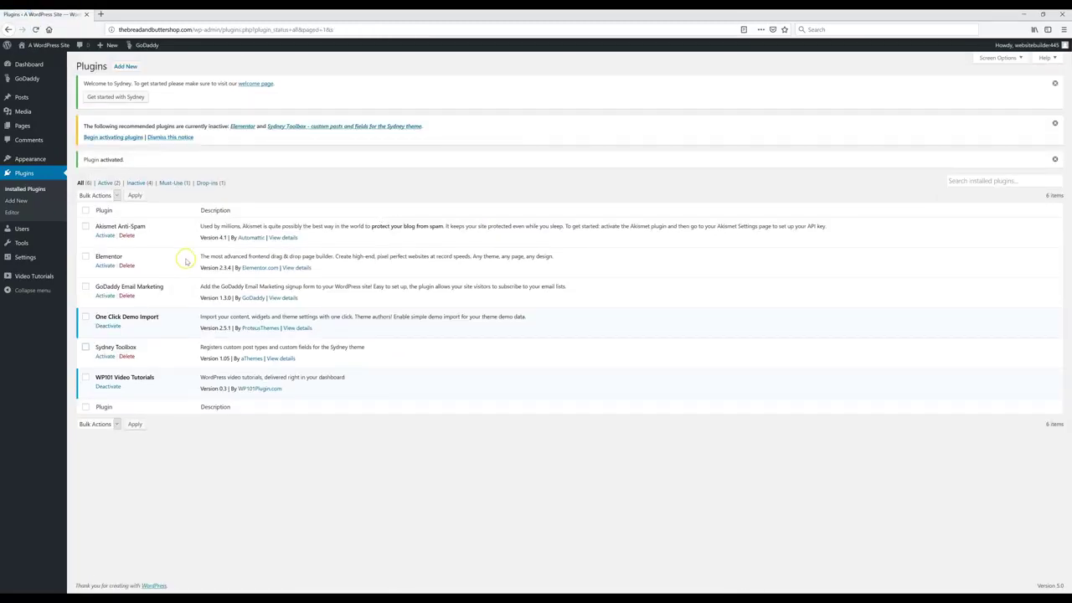
# Step: Bulk-activate the Elementor and Sydney Toolbox plugins
pyautogui.click(85, 256)
pyautogui.click(85, 348)
pyautogui.click(105, 197)
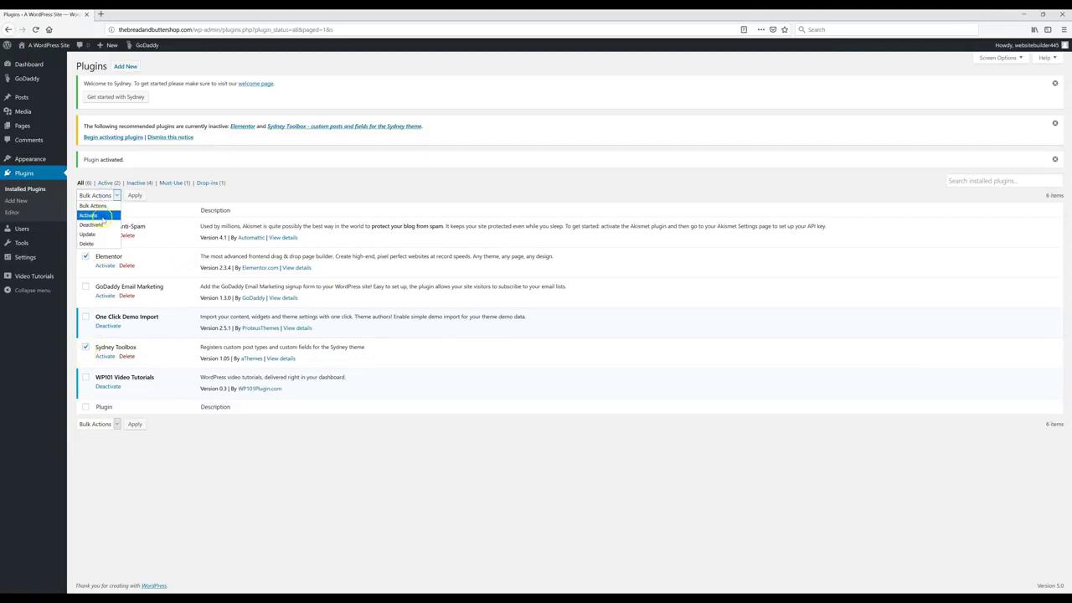
pyautogui.click(101, 217)
pyautogui.click(135, 196)
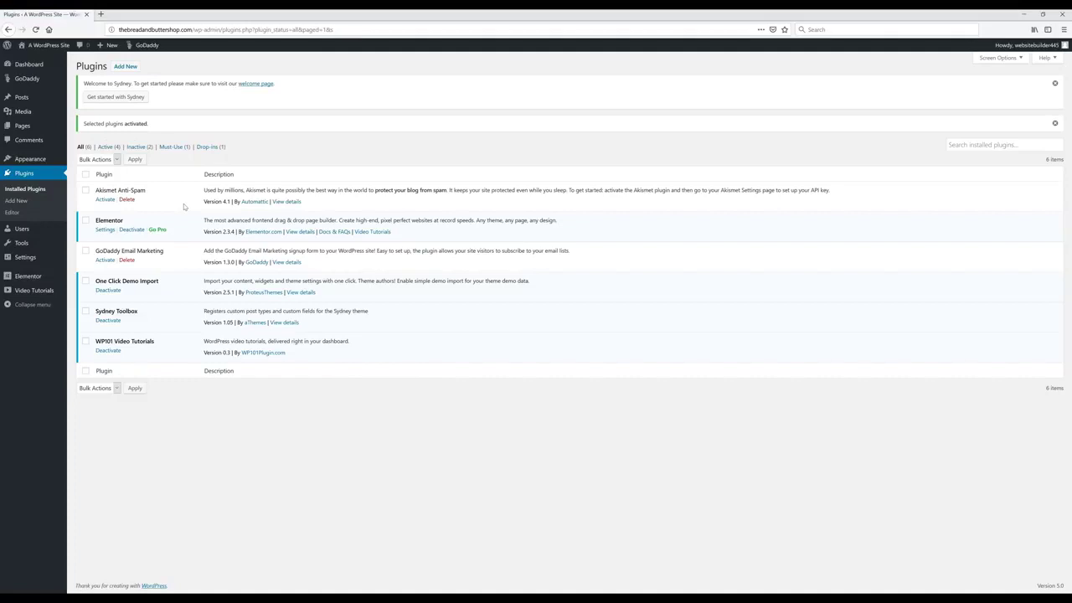
pyautogui.click(32, 159)
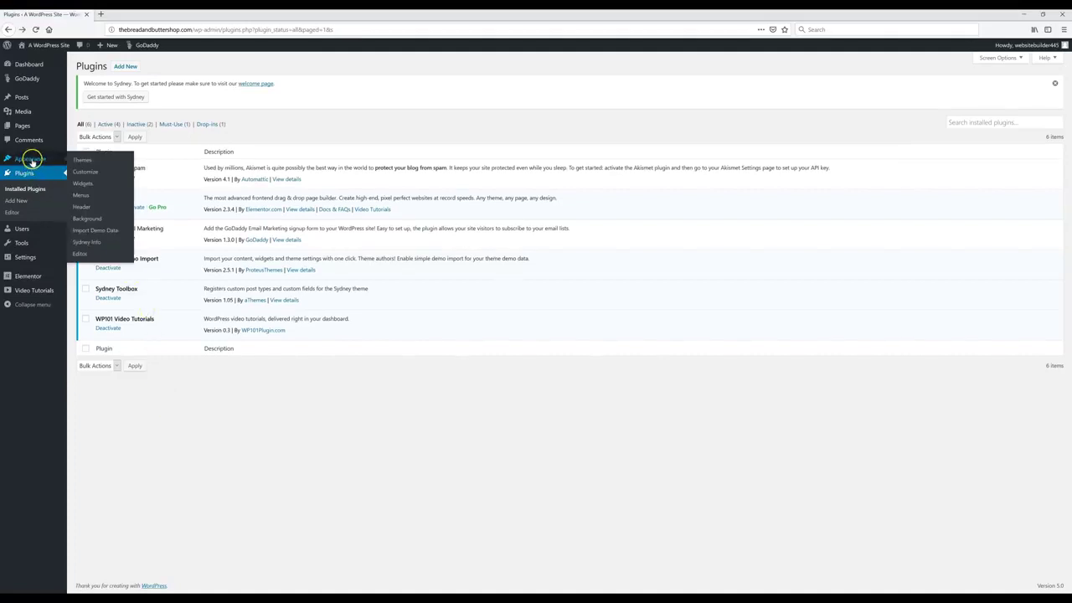
# Step: Import the Sydney theme's demo data from Appearance > Import Demo Data
pyautogui.click(98, 234)
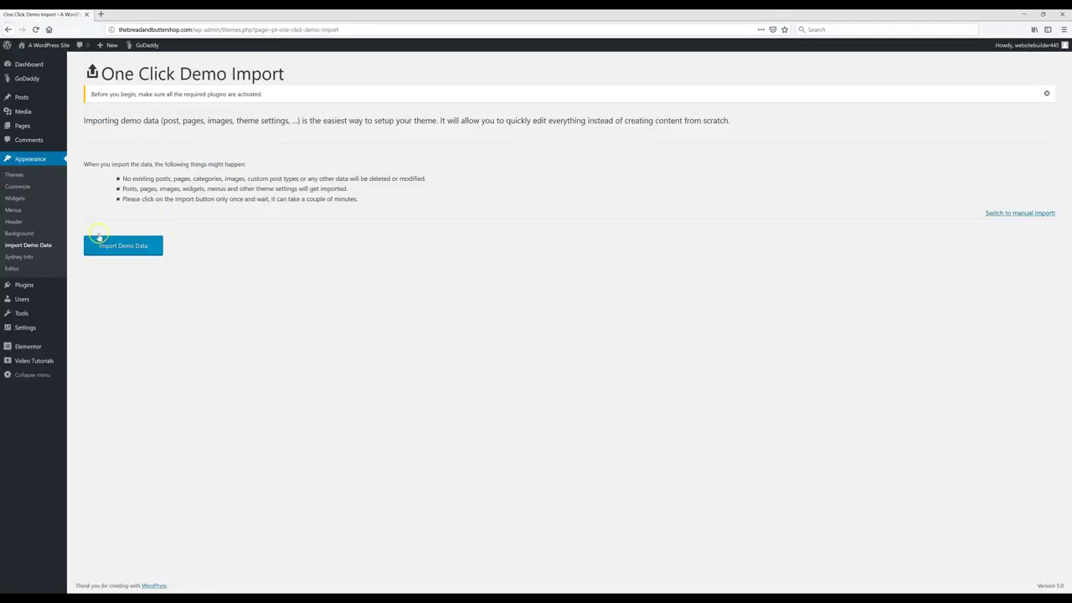
pyautogui.click(151, 253)
pyautogui.click(128, 251)
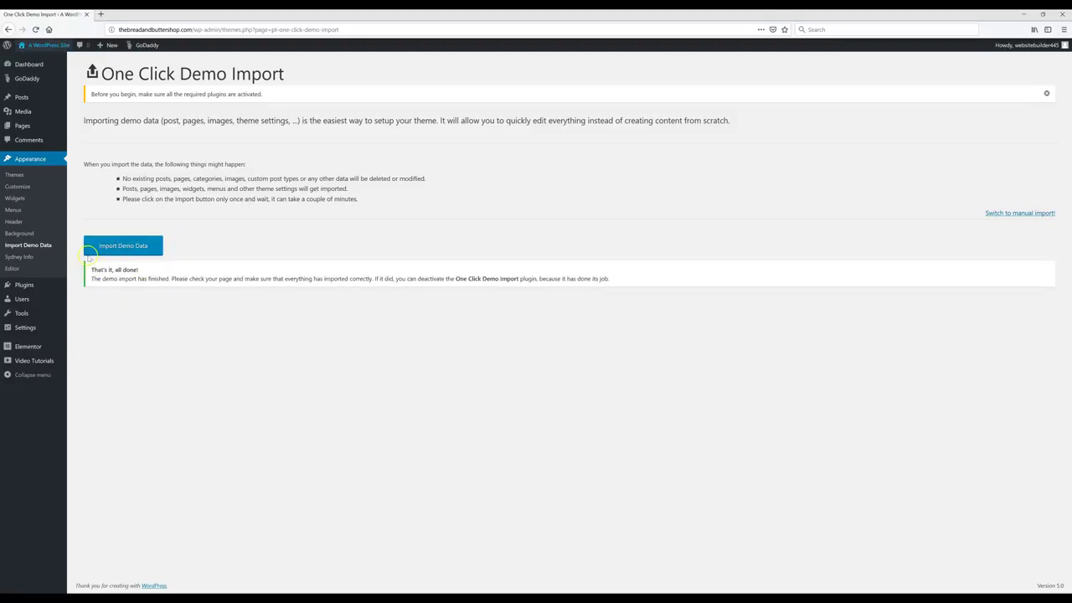
# Step: Open the live site in a new tab and edit its front page with Elementor
pyautogui.rightClick(44, 46)
pyautogui.click(73, 54)
pyautogui.click(125, 15)
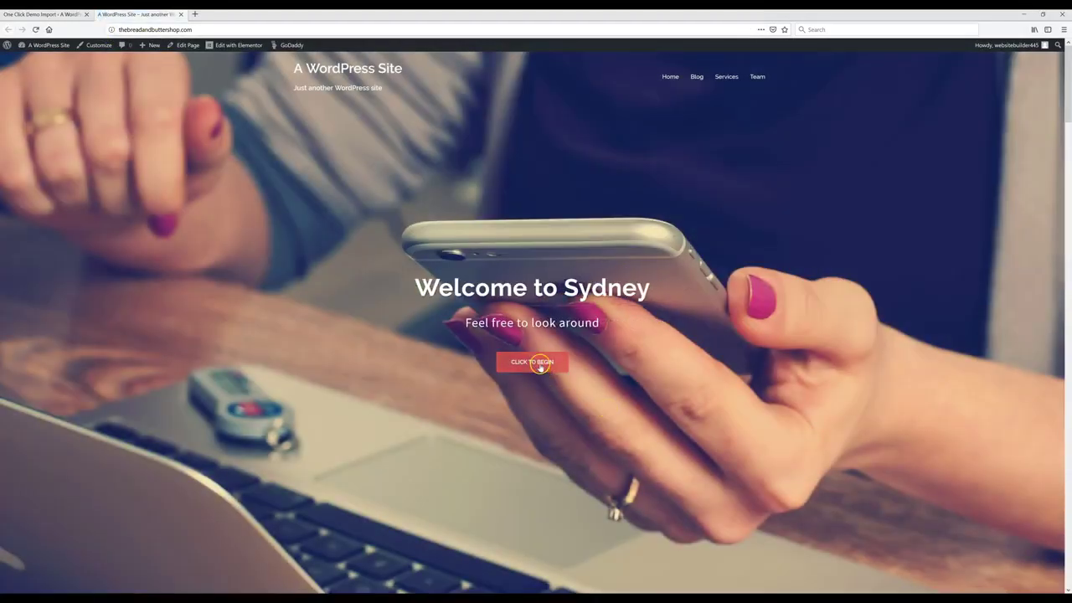
pyautogui.click(540, 362)
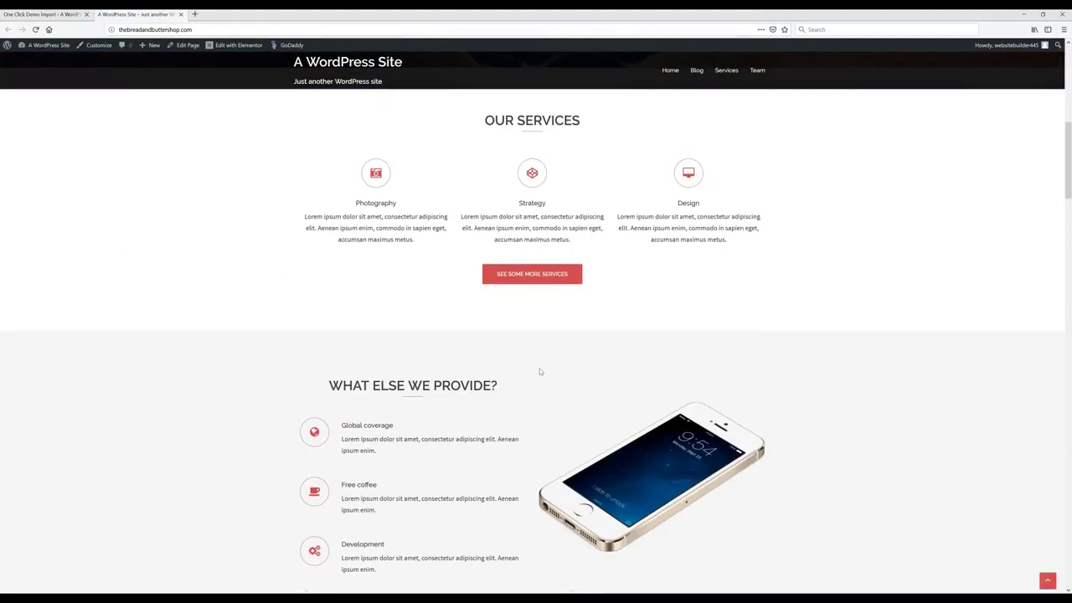
pyautogui.click(236, 47)
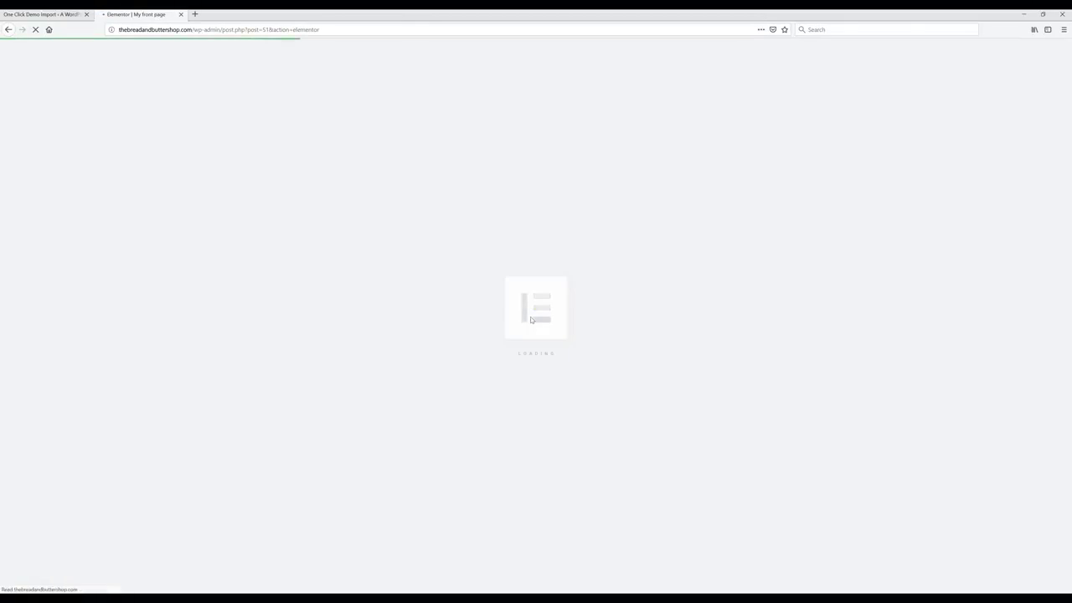
# Step: Exit Elementor via its main menu, returning to My front page in the block editor
pyautogui.click(533, 325)
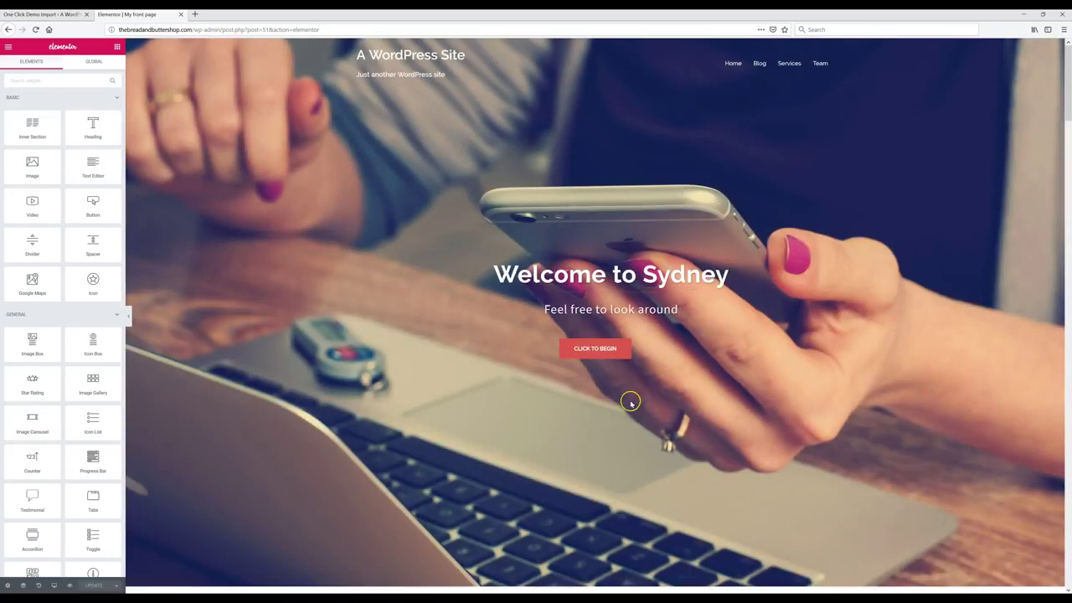
pyautogui.click(592, 350)
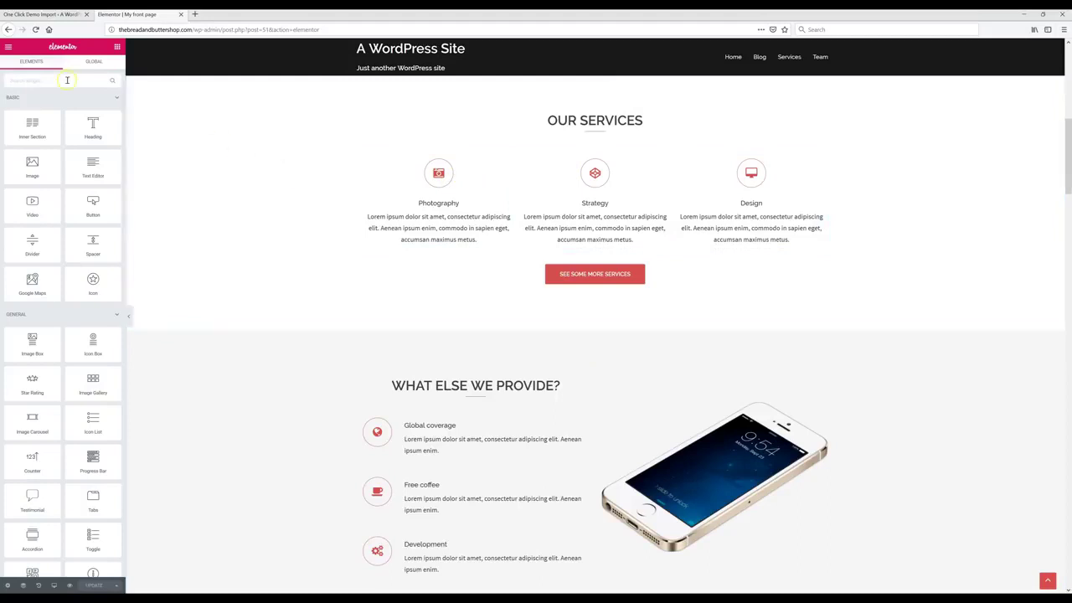
pyautogui.click(9, 47)
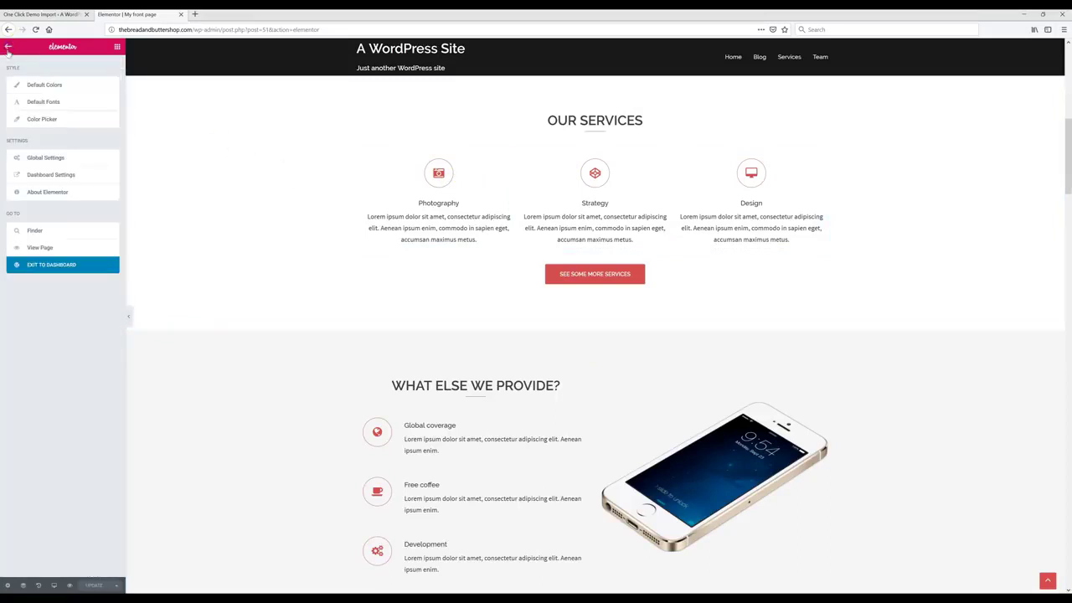
pyautogui.click(52, 268)
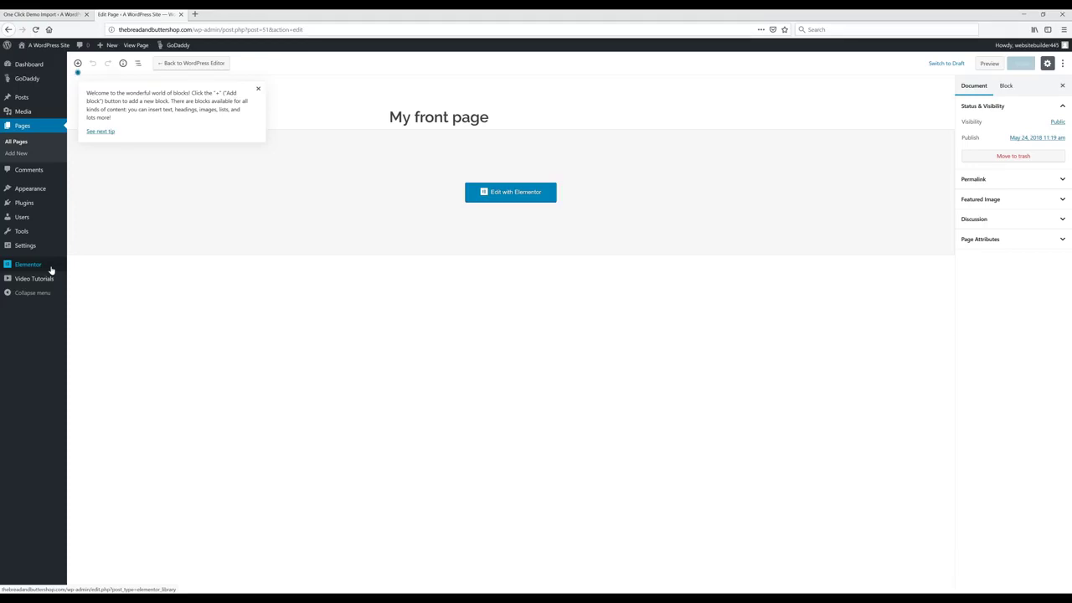
# Step: Set site title 'Bread & Butter' and tagline 'Bakery + Cafe • La Jolla, California', then save
pyautogui.moveTo(30, 247)
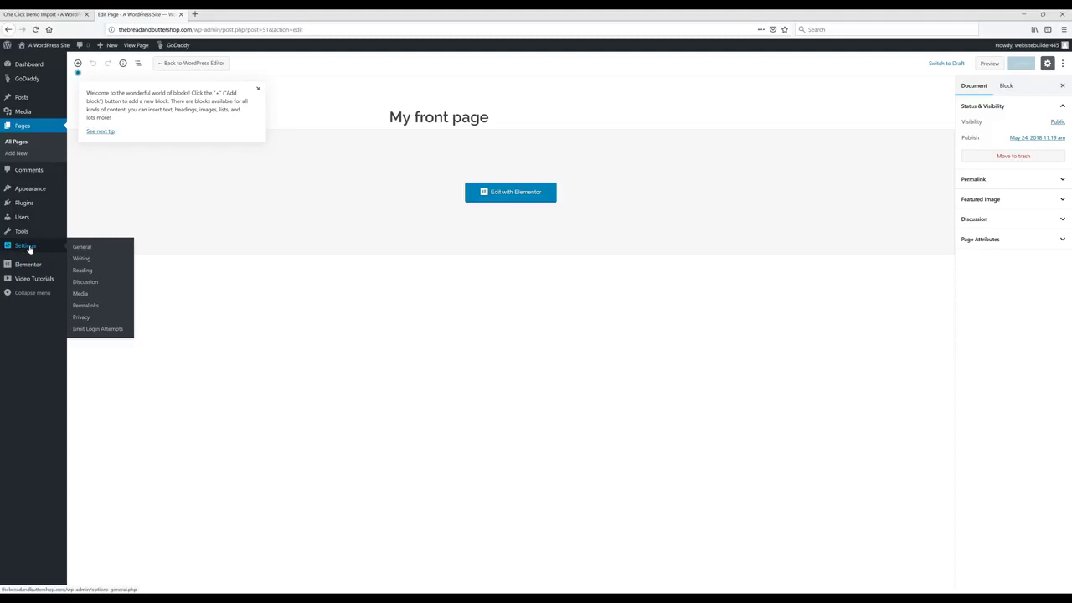
pyautogui.click(83, 249)
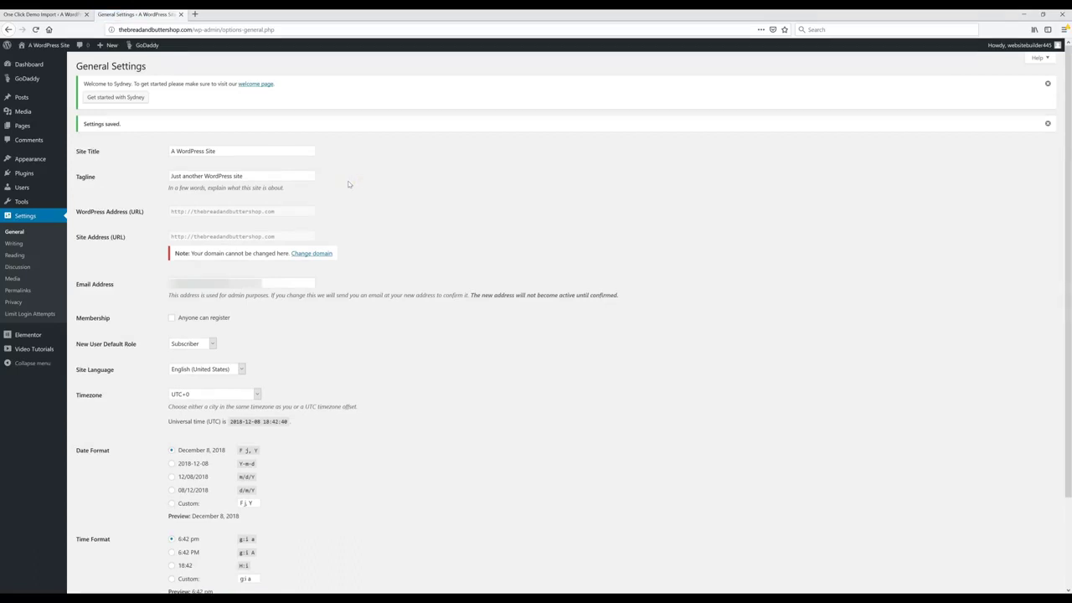
pyautogui.tripleClick(229, 151)
pyautogui.write('Bread & Butter')
pyautogui.click(257, 164)
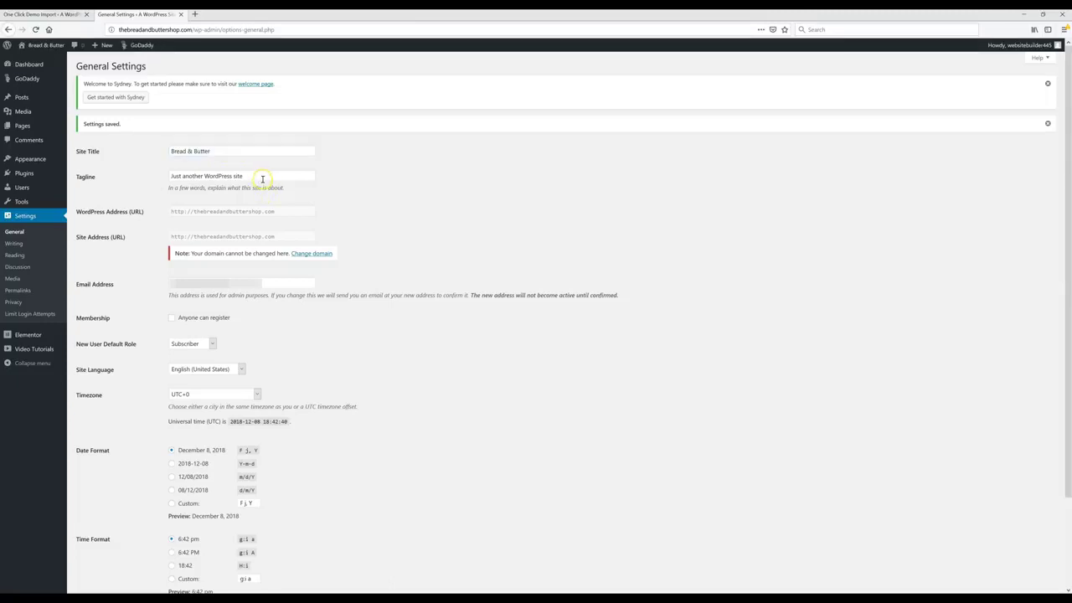
pyautogui.tripleClick(262, 179)
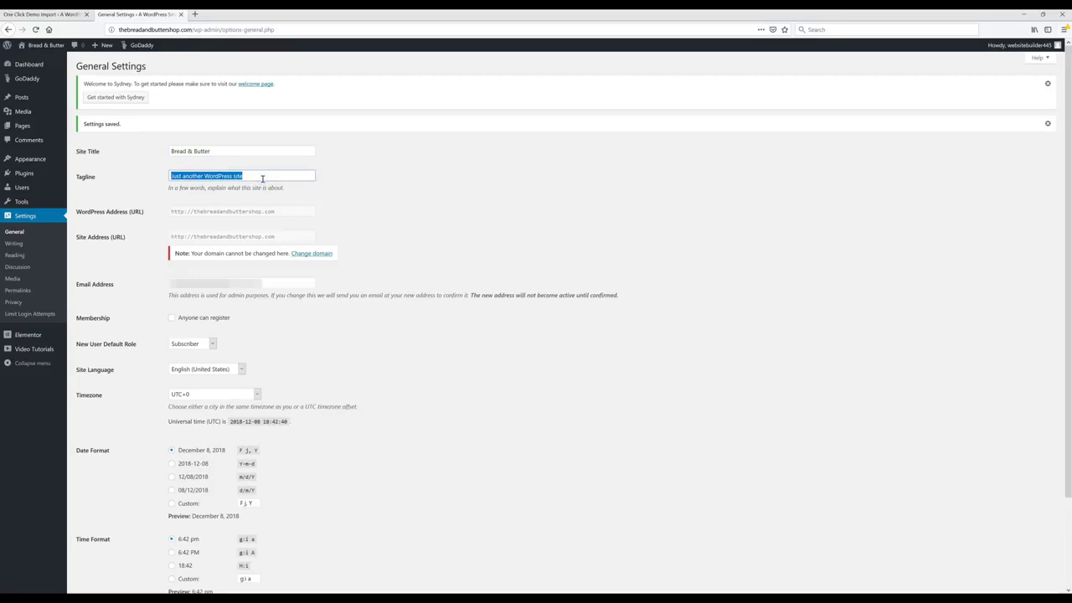
pyautogui.write('Bakery + Cafe + La Jolla, California')
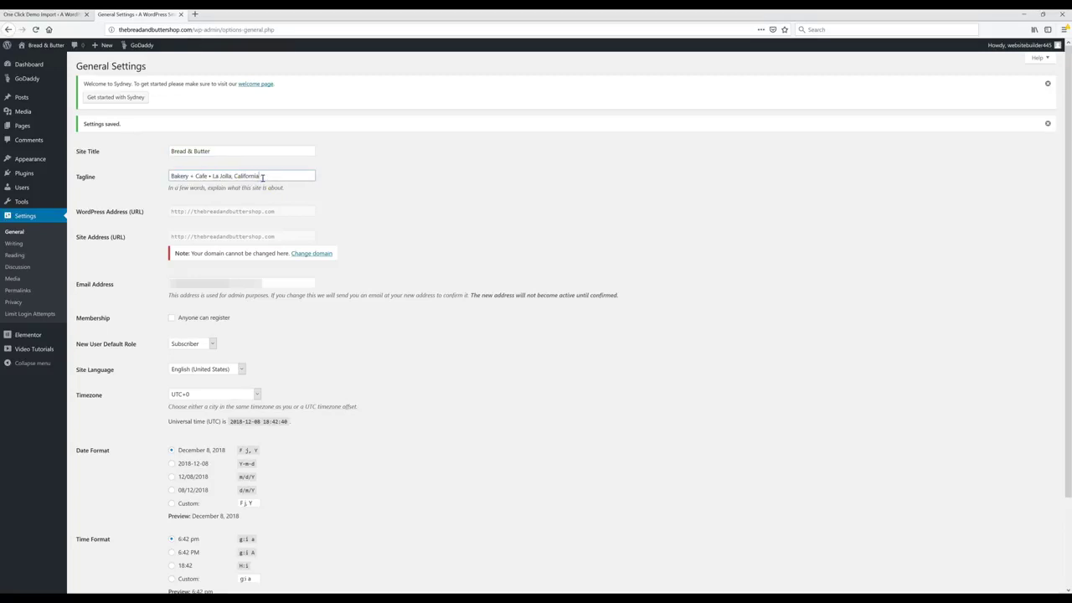
pyautogui.click(418, 189)
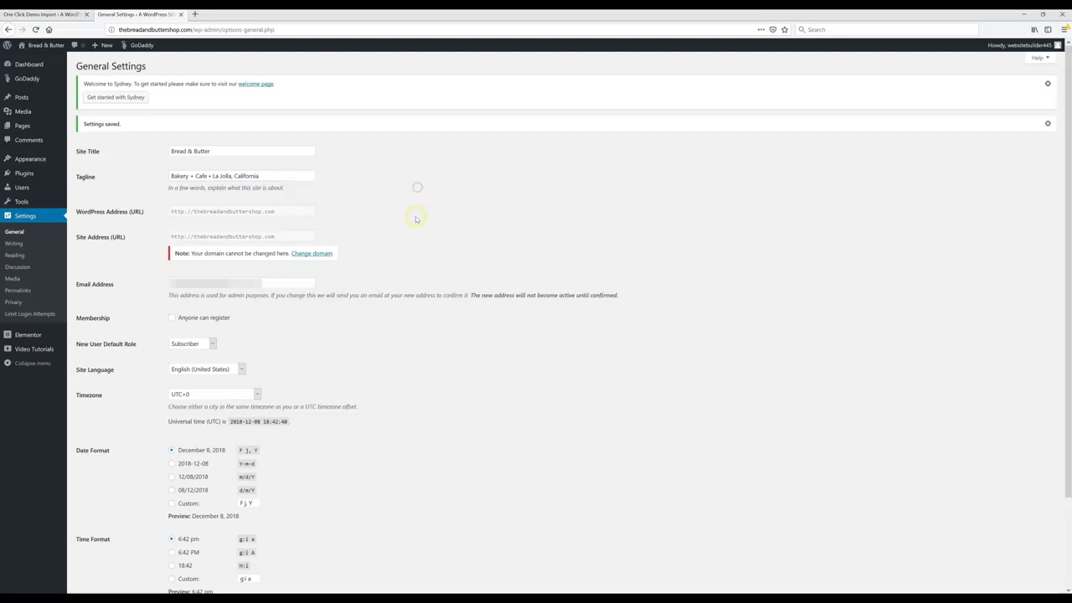
pyautogui.scroll(-3, 392, 254)
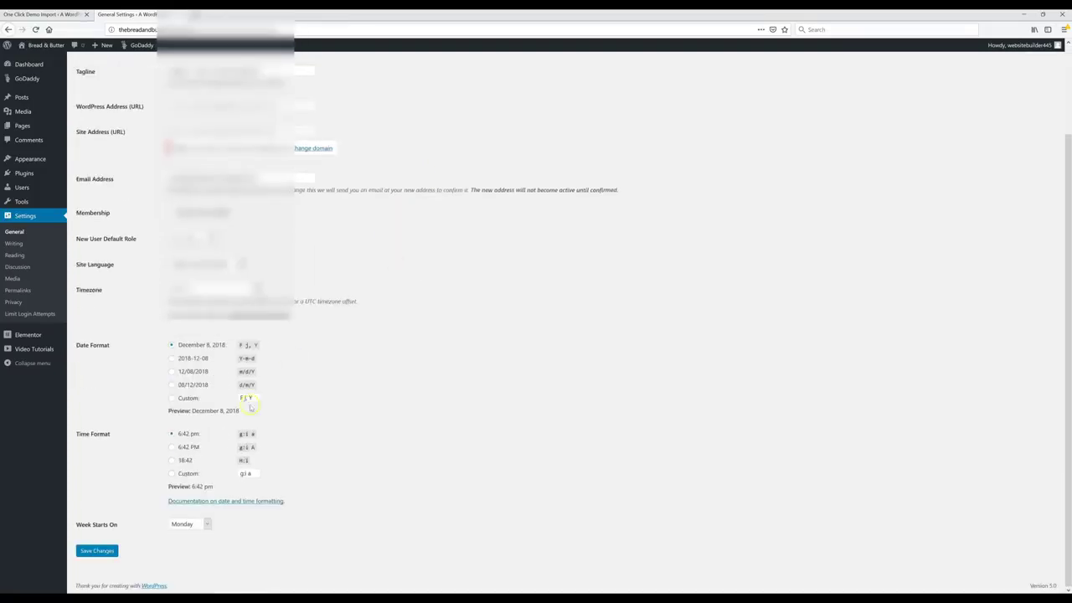
pyautogui.click(109, 557)
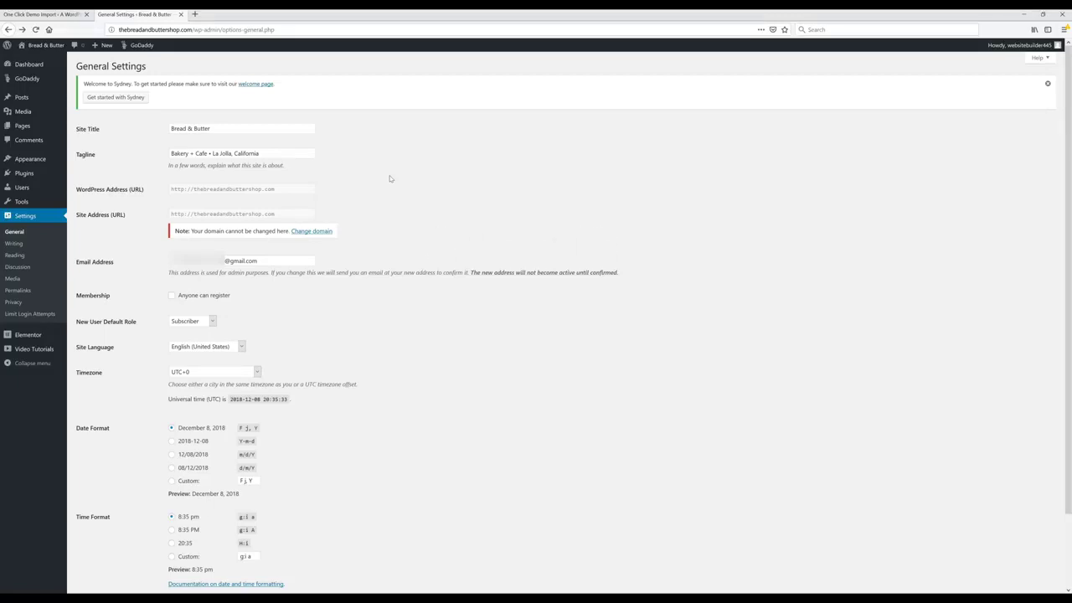
# Step: Create a new page titled 'Services' containing the 'How To Create A Services Page : Click Here' line
pyautogui.click(388, 178)
pyautogui.moveTo(24, 124)
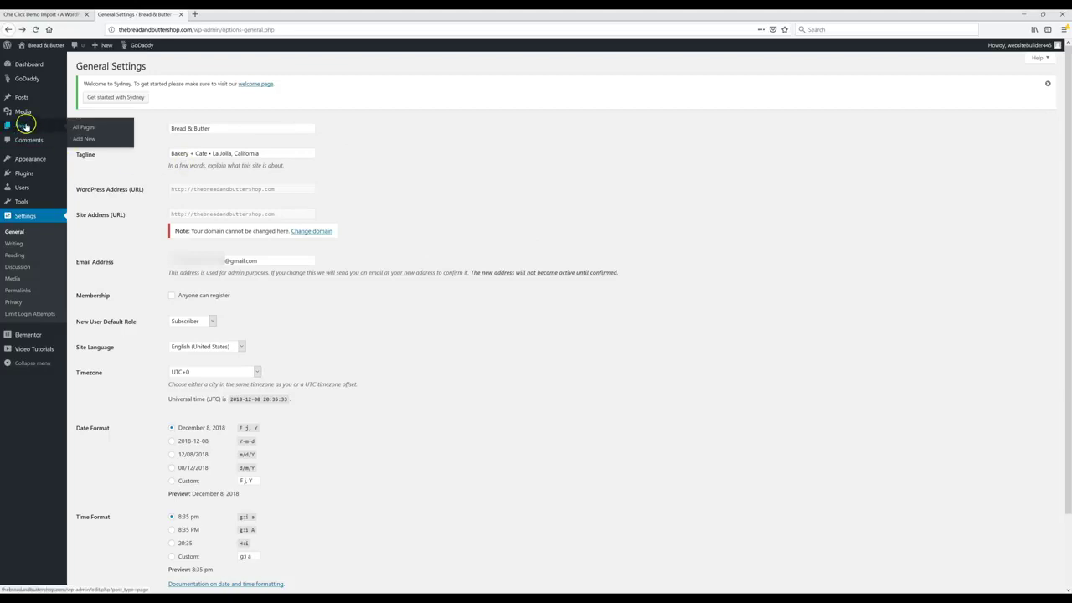
pyautogui.click(87, 141)
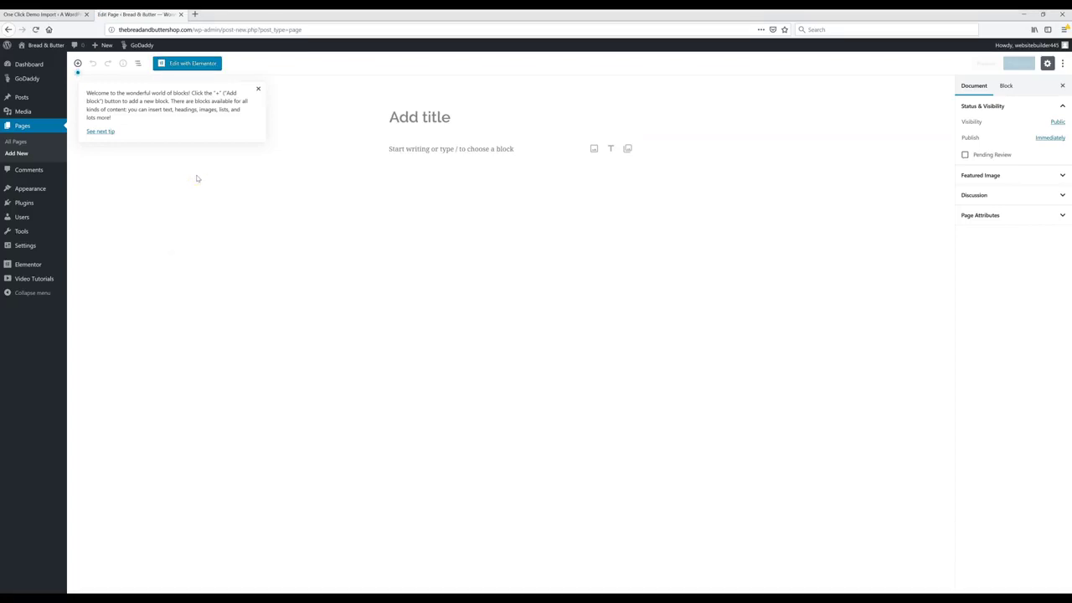
pyautogui.click(199, 179)
pyautogui.click(459, 120)
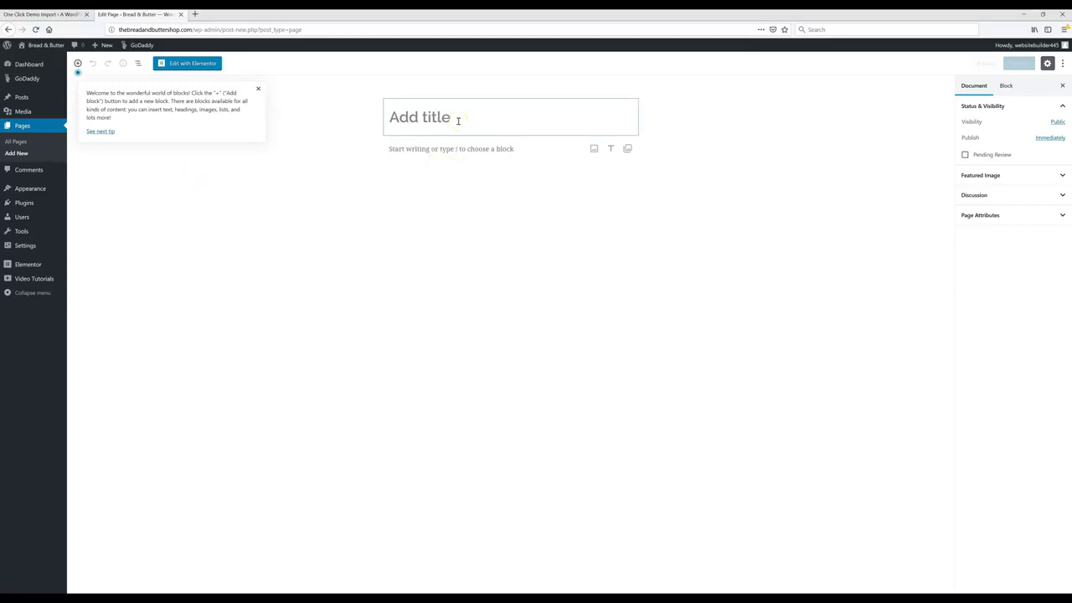
pyautogui.write('Services')
pyautogui.click(453, 166)
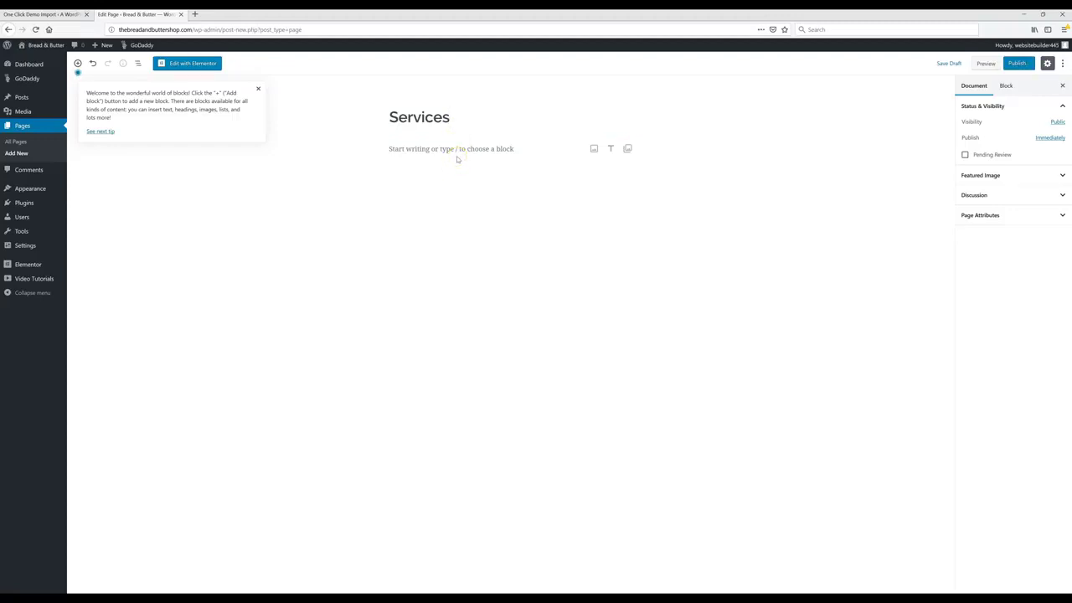
pyautogui.click(460, 158)
pyautogui.write('How To Create A Services Page : Click Here')
# Step: Link 'Click Here' to bit.ly/Services-Page and publish the Services page
pyautogui.click(439, 171)
pyautogui.click(471, 146)
pyautogui.moveTo(466, 148); pyautogui.dragTo(437, 148)
pyautogui.click(441, 128)
pyautogui.write('http://bit.ly/Services-Page')
pyautogui.click(507, 165)
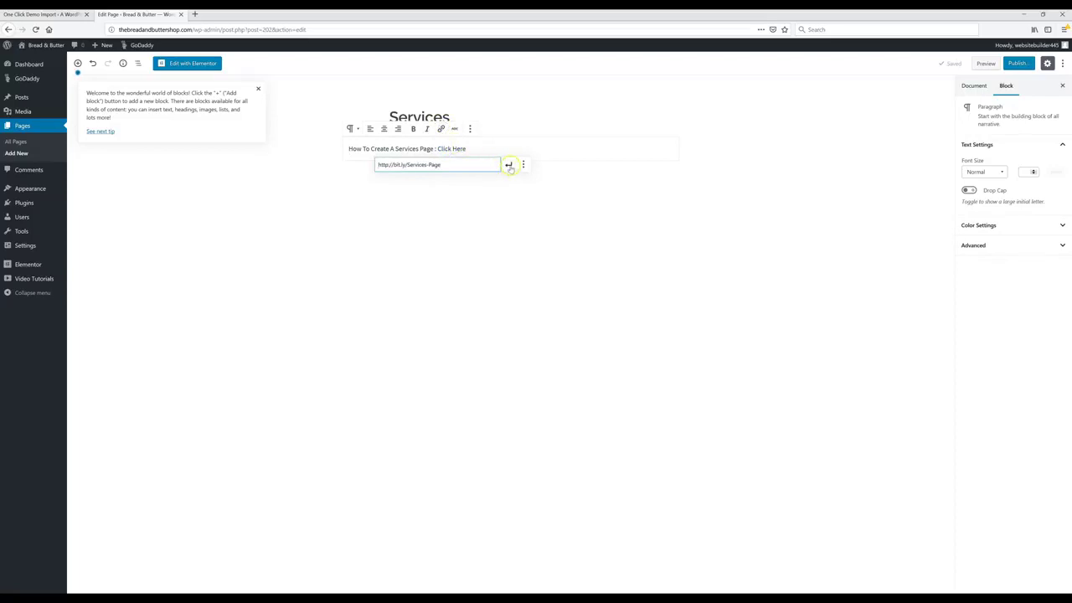
pyautogui.click(553, 182)
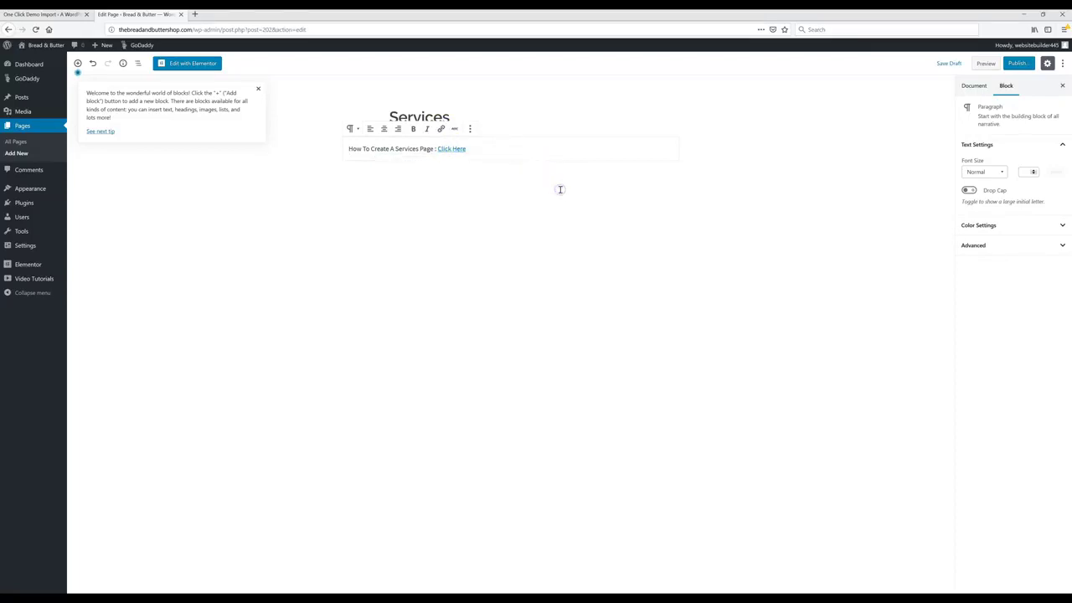
pyautogui.click(559, 190)
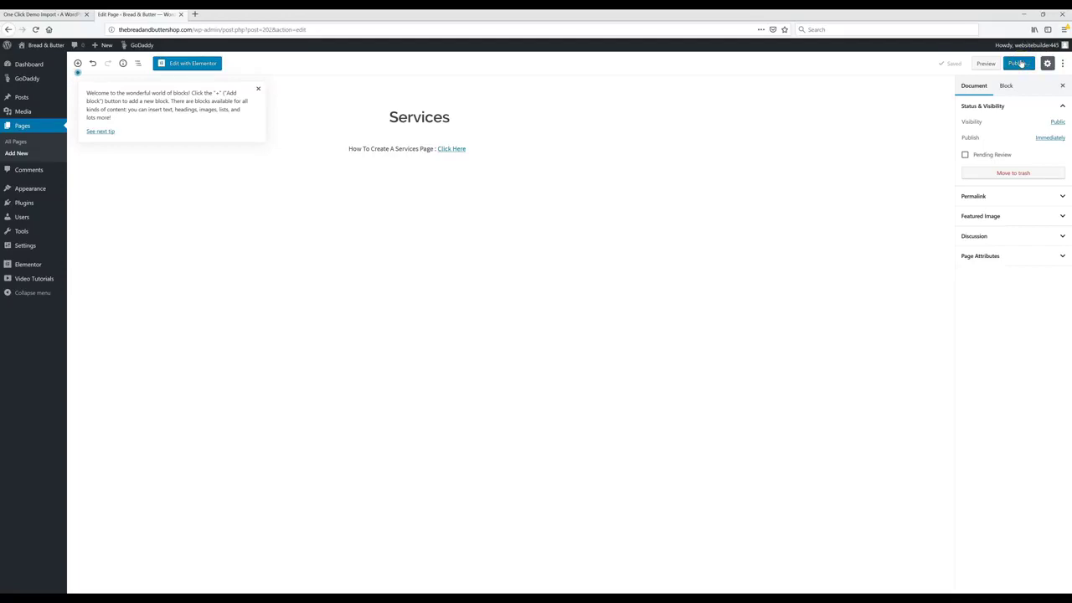
pyautogui.click(1020, 64)
pyautogui.click(1021, 64)
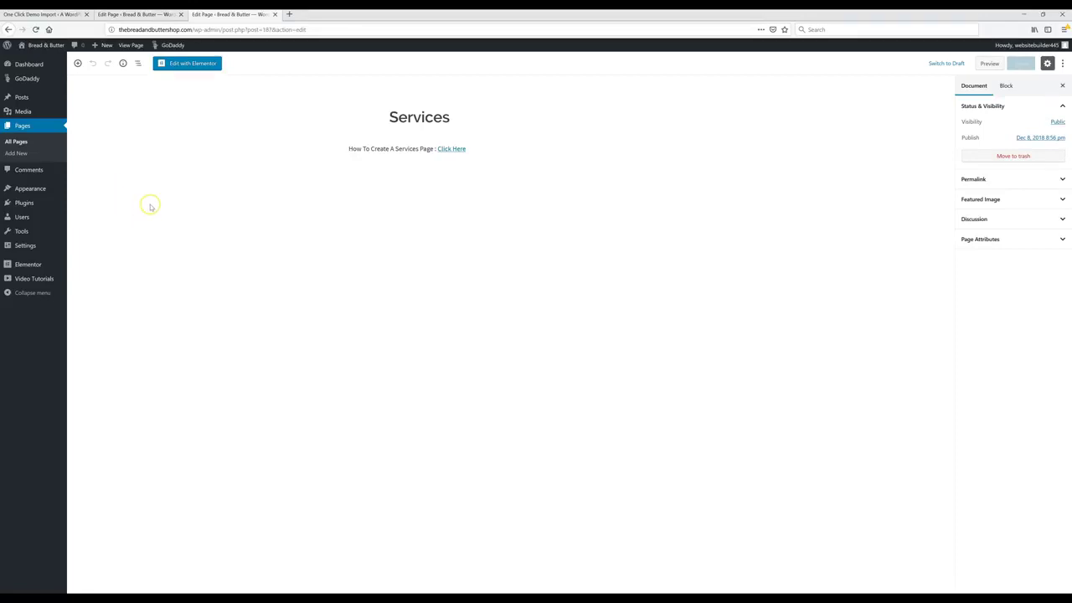
# Step: Create and publish a 'Menu' page with the Products/Menu Page and WordPress Restaurant Plugin link lines
pyautogui.click(29, 156)
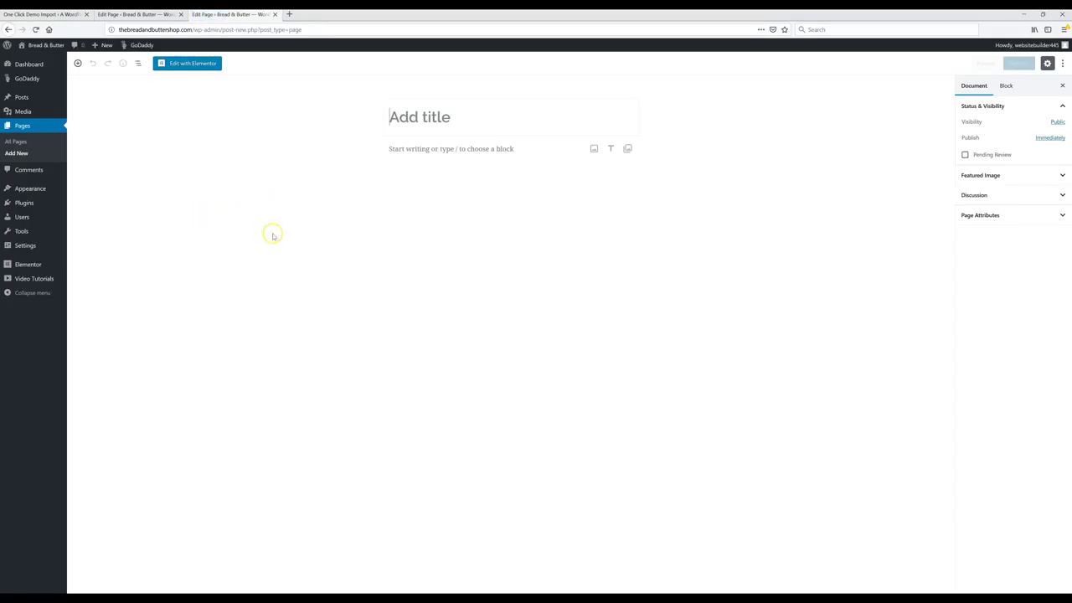
pyautogui.click(431, 121)
pyautogui.write('Menu')
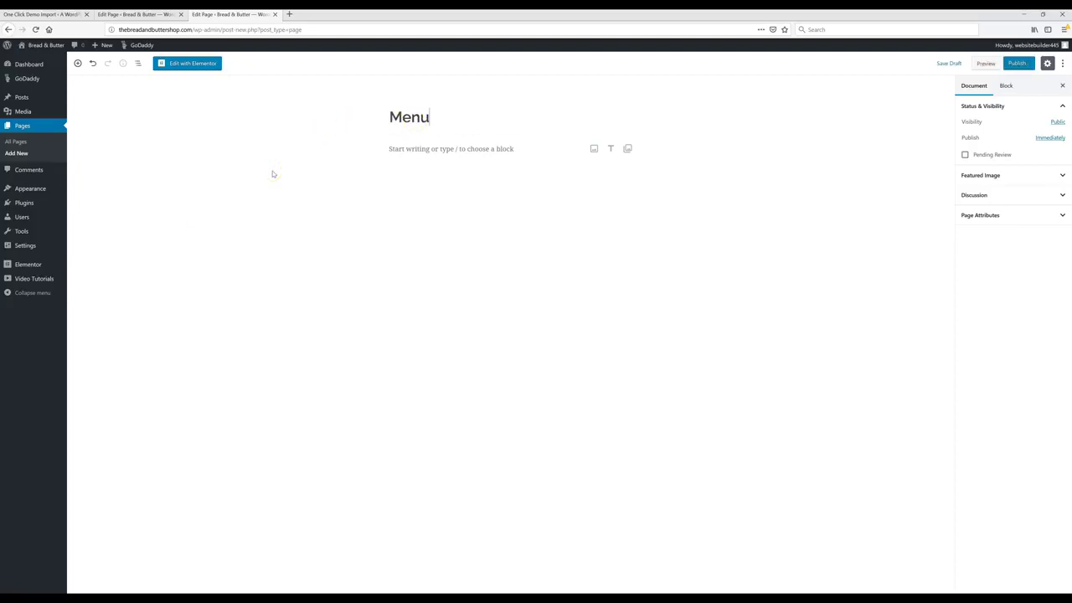
pyautogui.write('Products/Menu Page : Click Here WordPress Restaurant Plugin : Click Here')
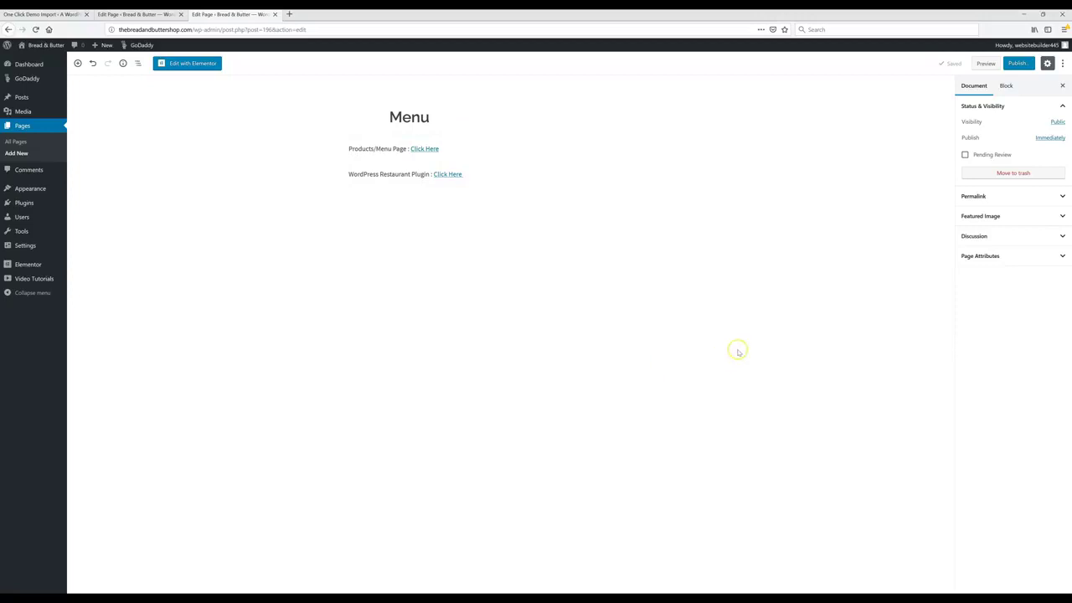
pyautogui.click(1019, 64)
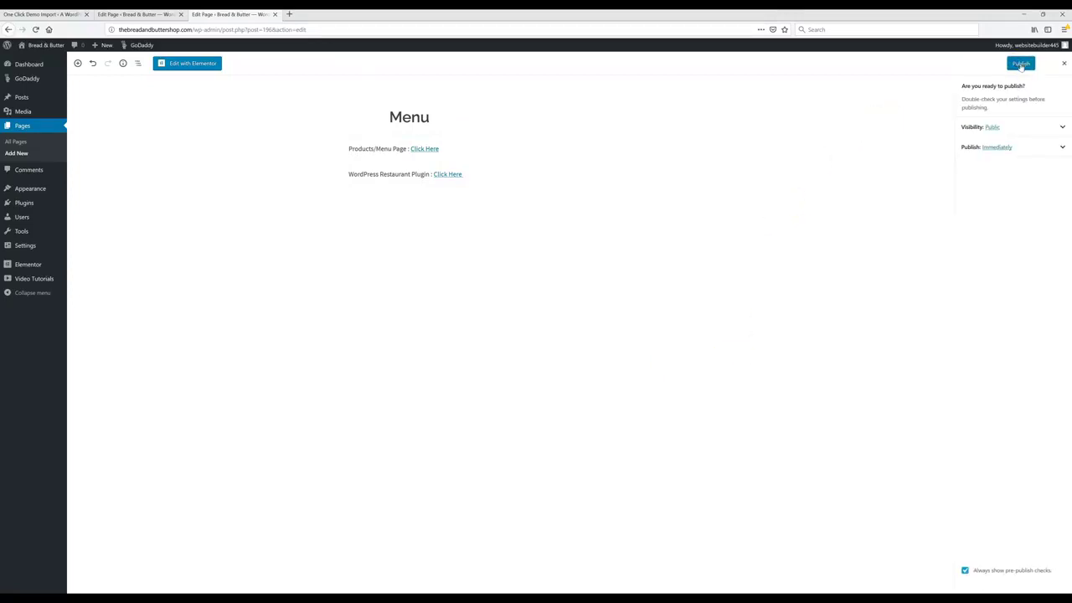
pyautogui.click(1021, 64)
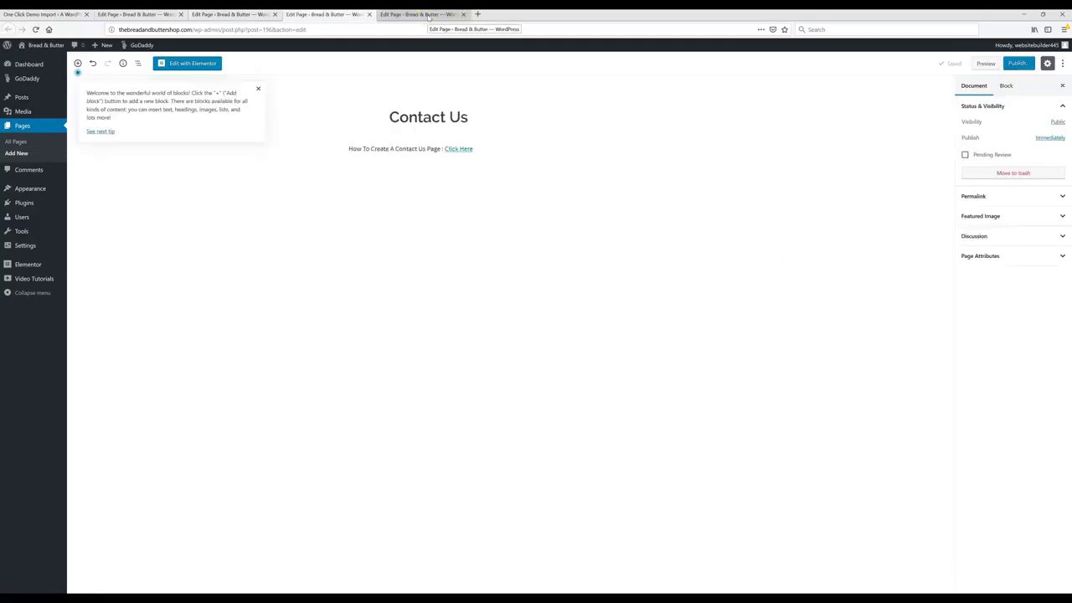
# Step: Publish the Contact Us page from its editor tab
pyautogui.click(425, 15)
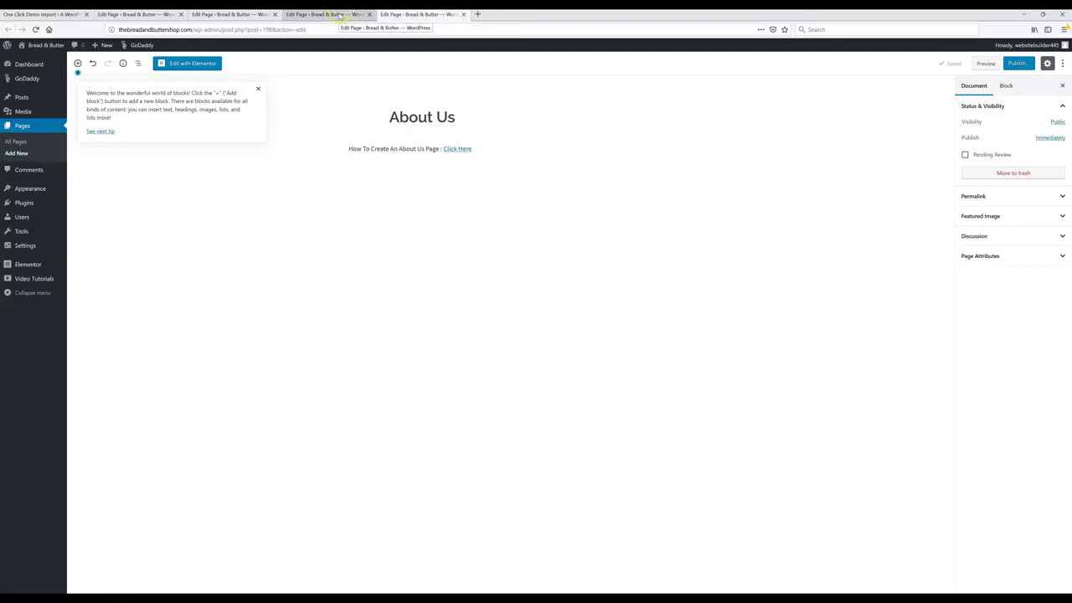
pyautogui.click(341, 16)
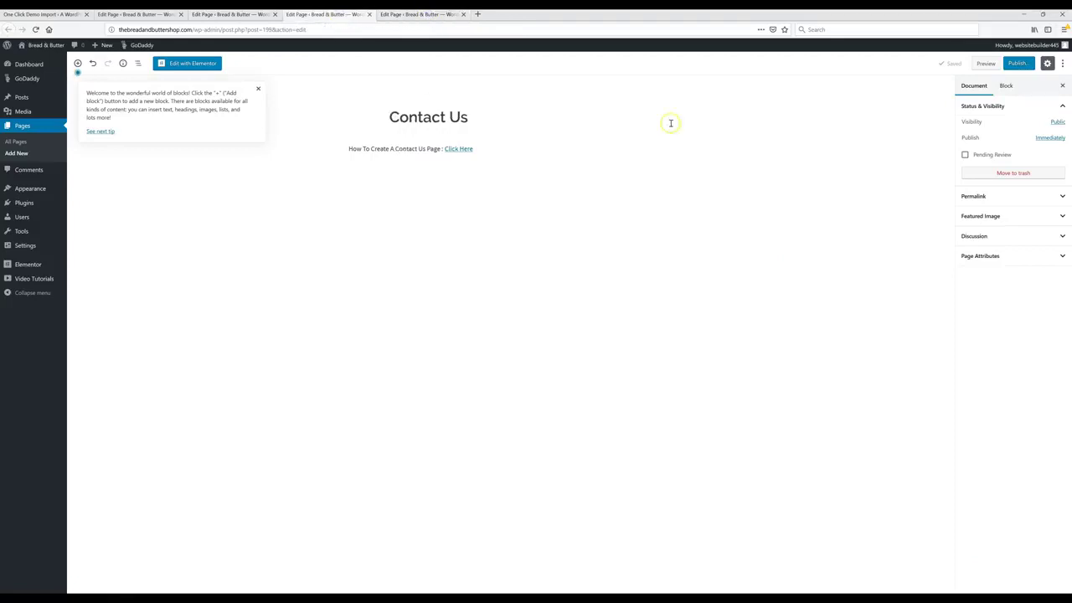
pyautogui.click(1015, 64)
pyautogui.click(1018, 64)
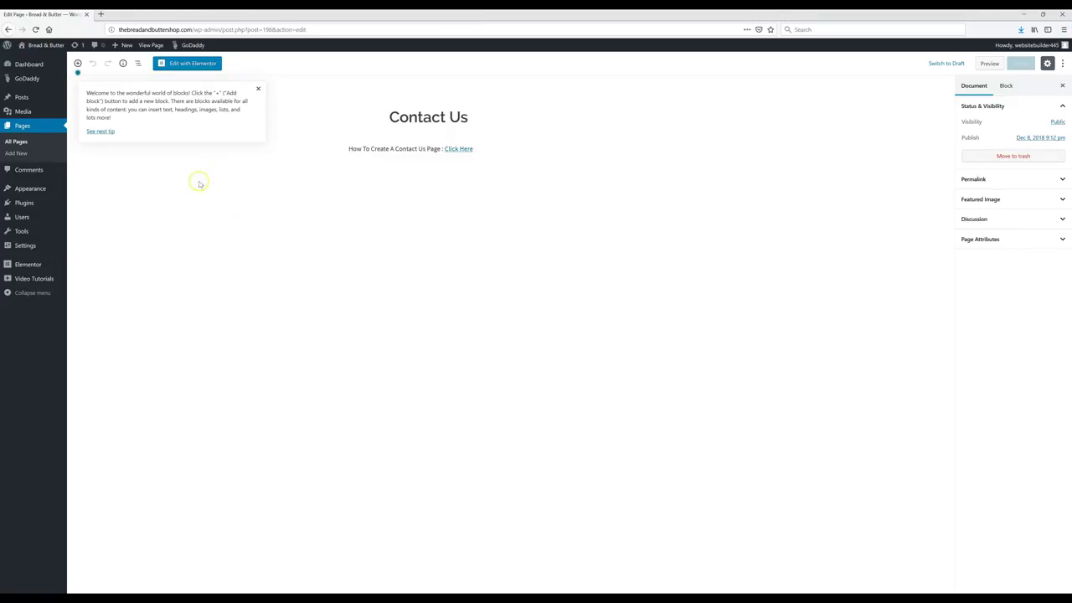
# Step: Remove the Blog, Services and Team items from Menu 1 in Appearance > Menus
pyautogui.moveTo(40, 191)
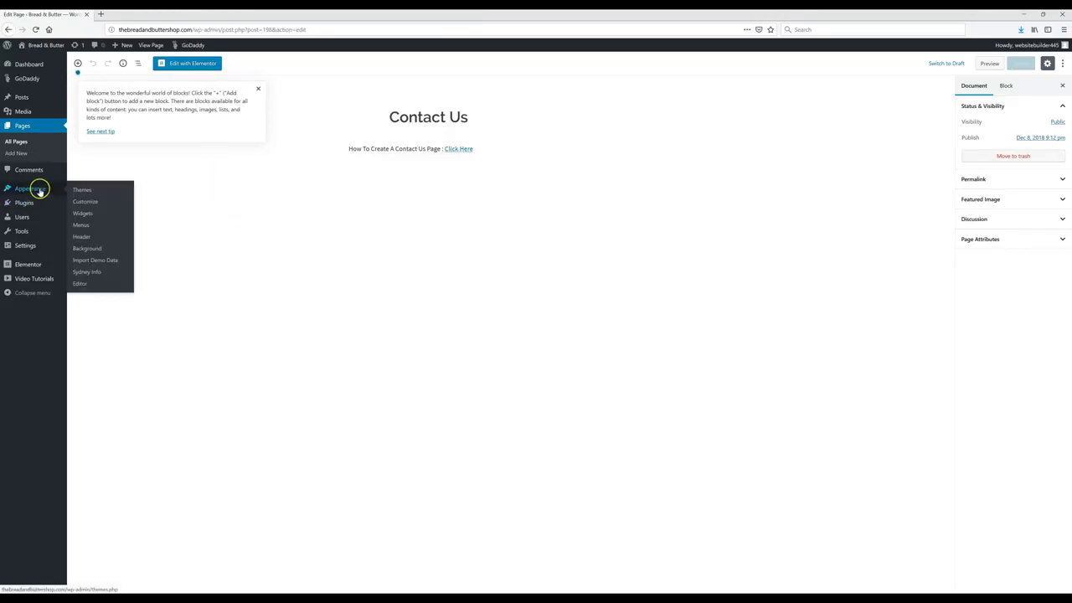
pyautogui.click(83, 225)
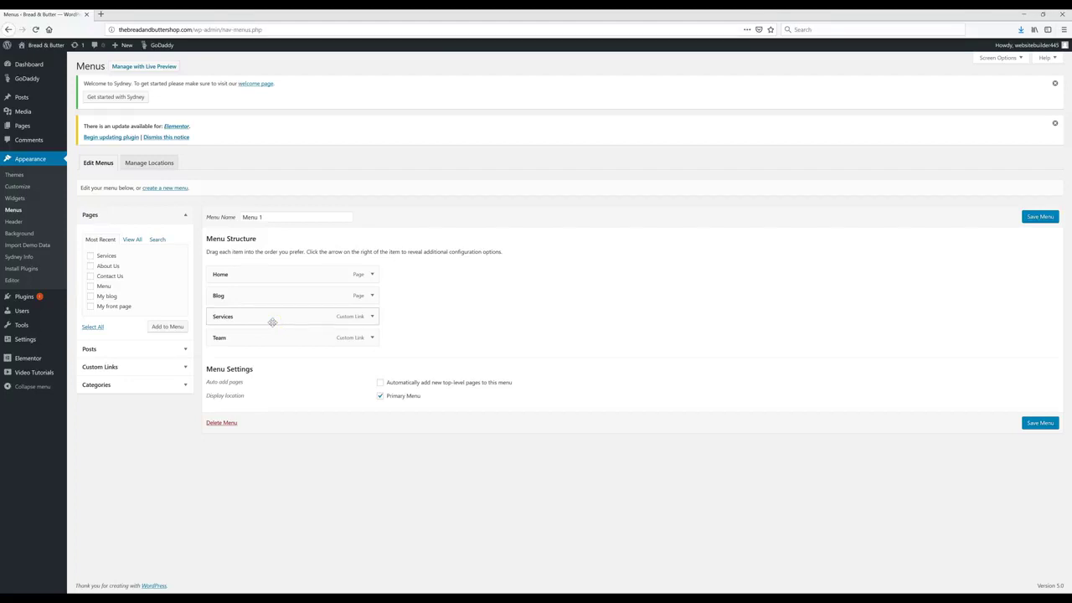
pyautogui.moveTo(282, 318)
pyautogui.mouseDown()
pyautogui.moveTo(282, 327)
pyautogui.moveTo(284, 313)
pyautogui.mouseUp()
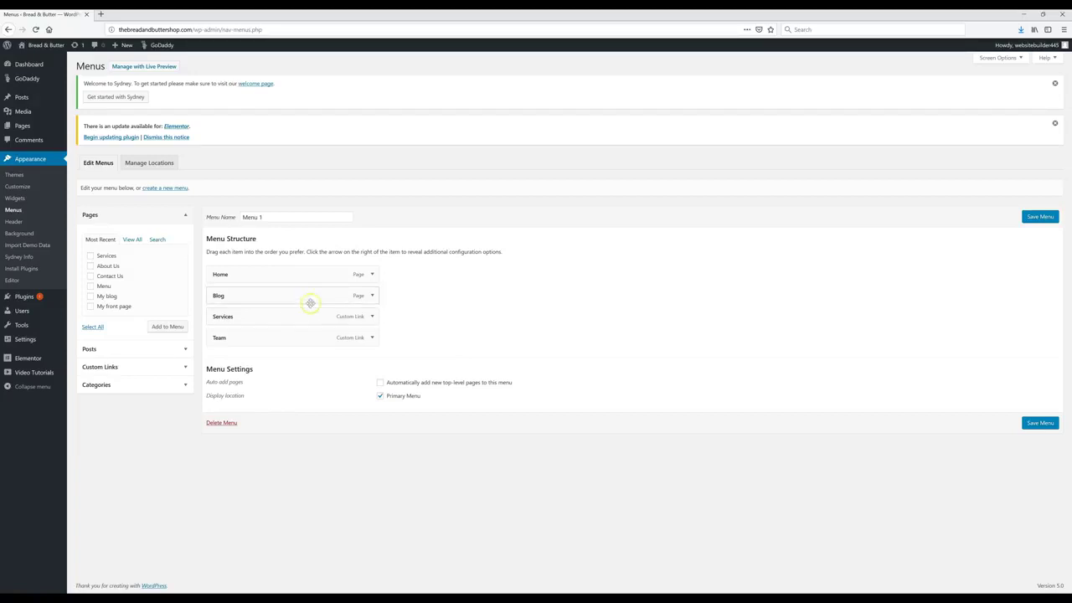
pyautogui.click(371, 296)
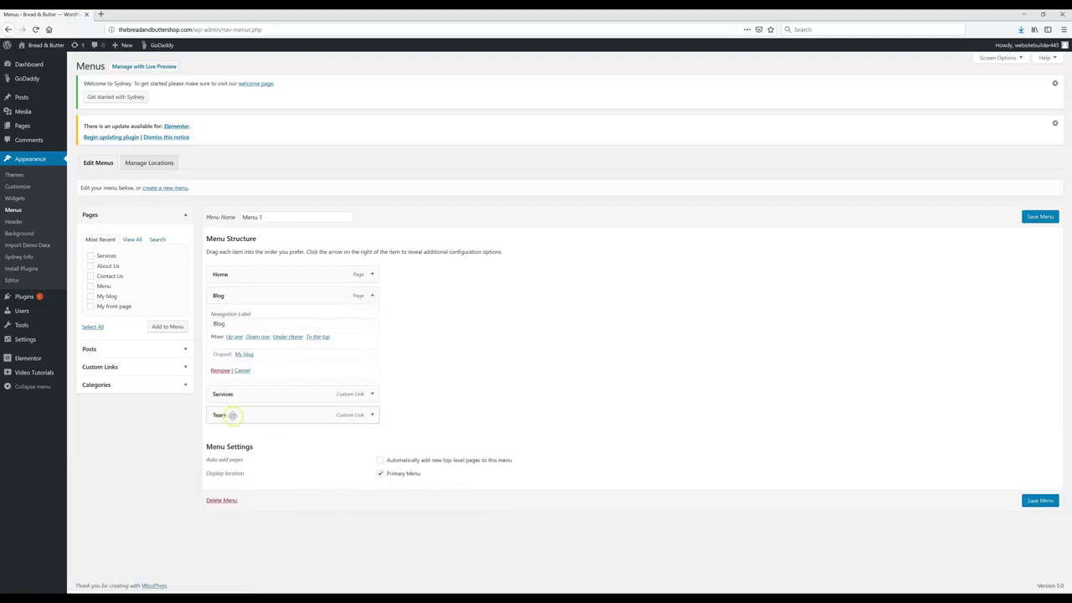
pyautogui.click(220, 370)
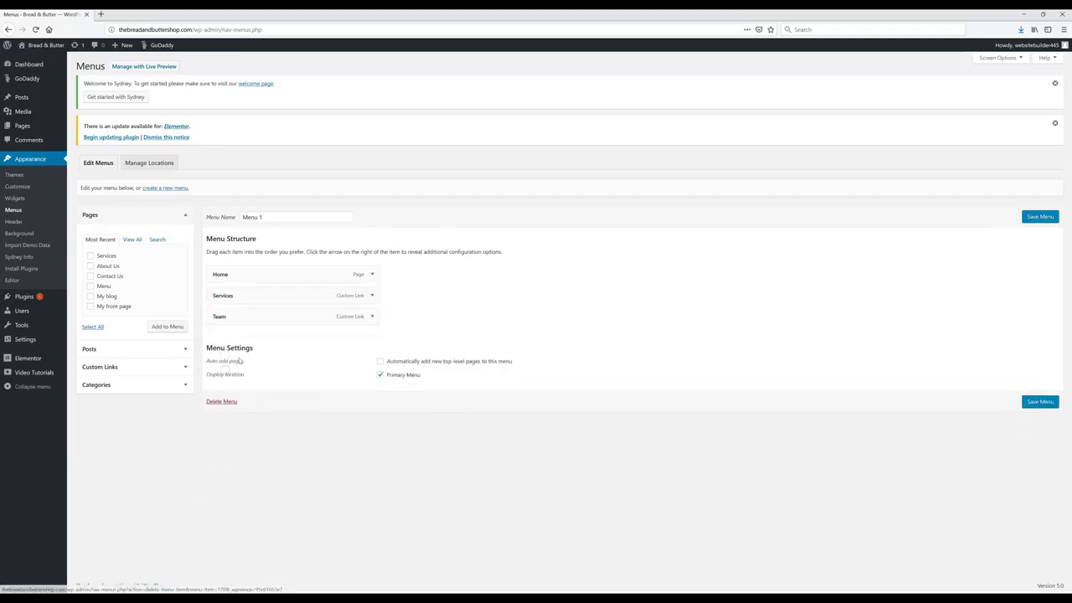
pyautogui.click(371, 297)
pyautogui.click(219, 376)
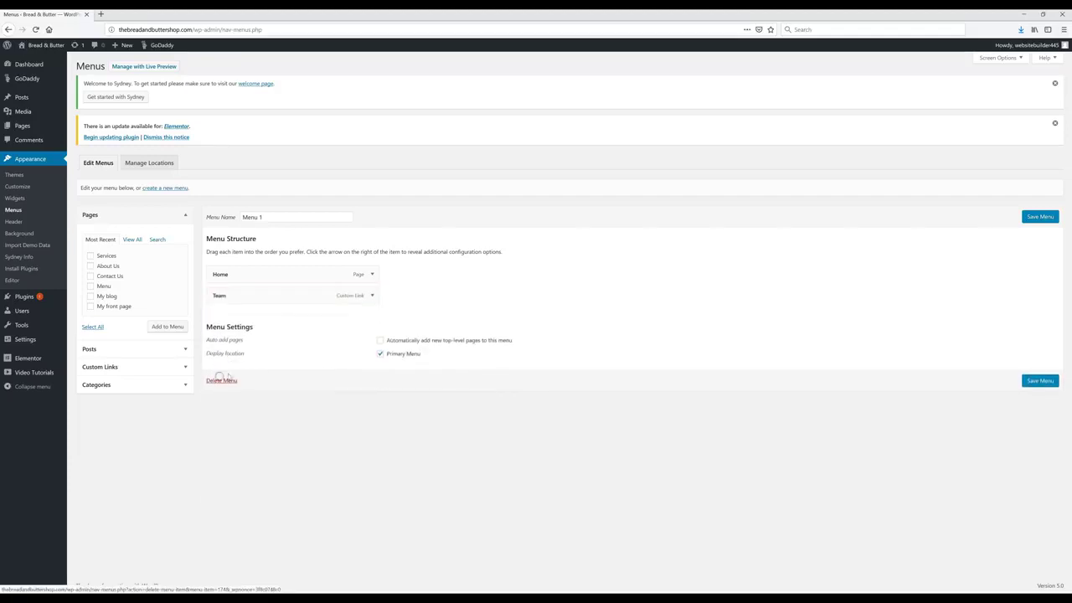
pyautogui.click(372, 296)
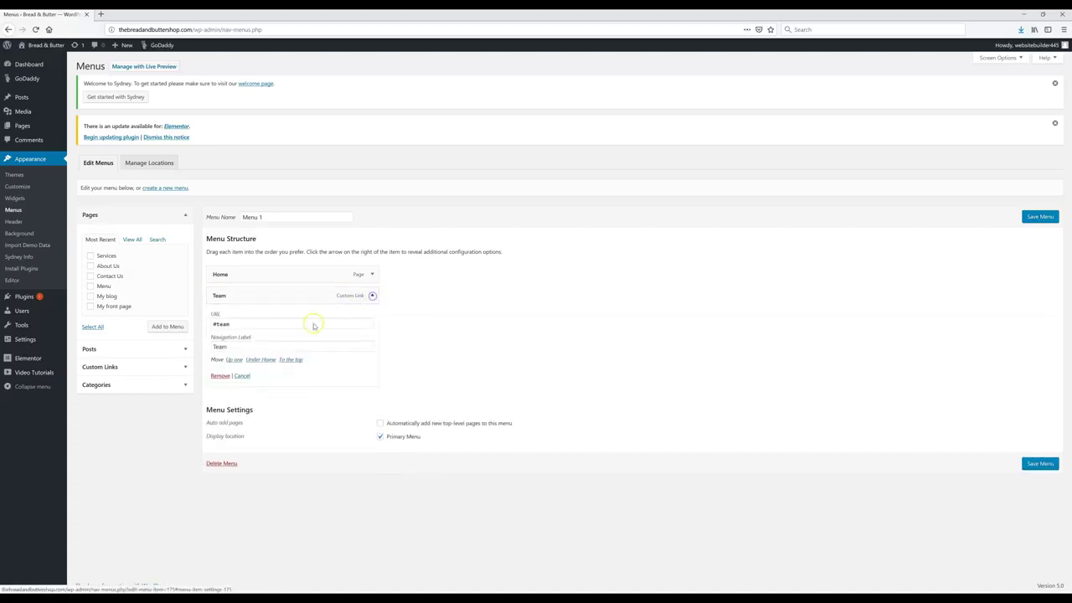
pyautogui.click(220, 375)
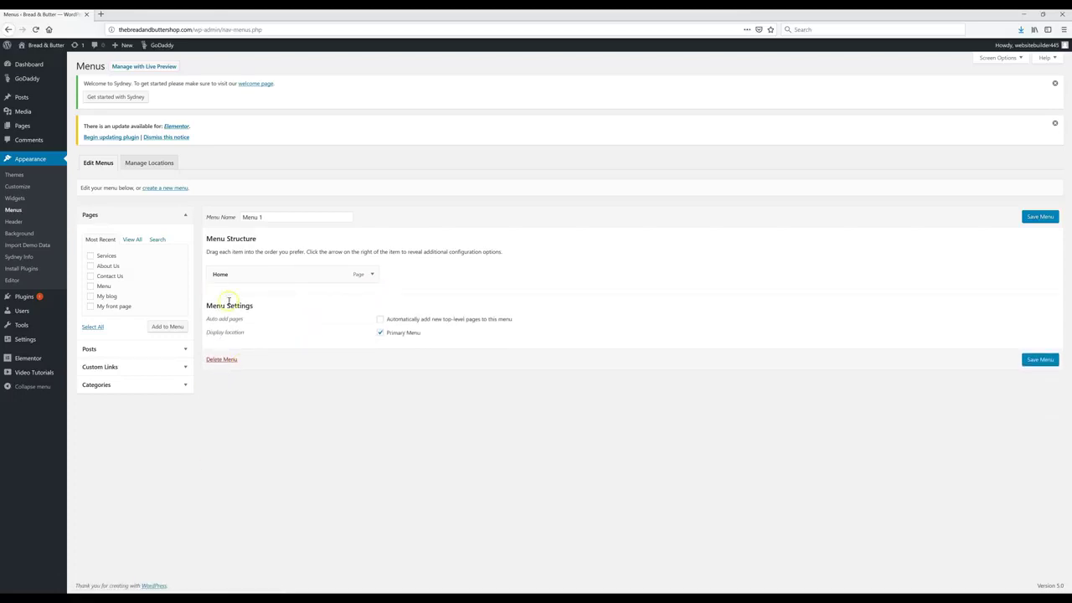
# Step: Add the Services, About Us and Contact Us pages to Menu 1
pyautogui.click(91, 256)
pyautogui.click(91, 266)
pyautogui.click(91, 277)
pyautogui.click(168, 327)
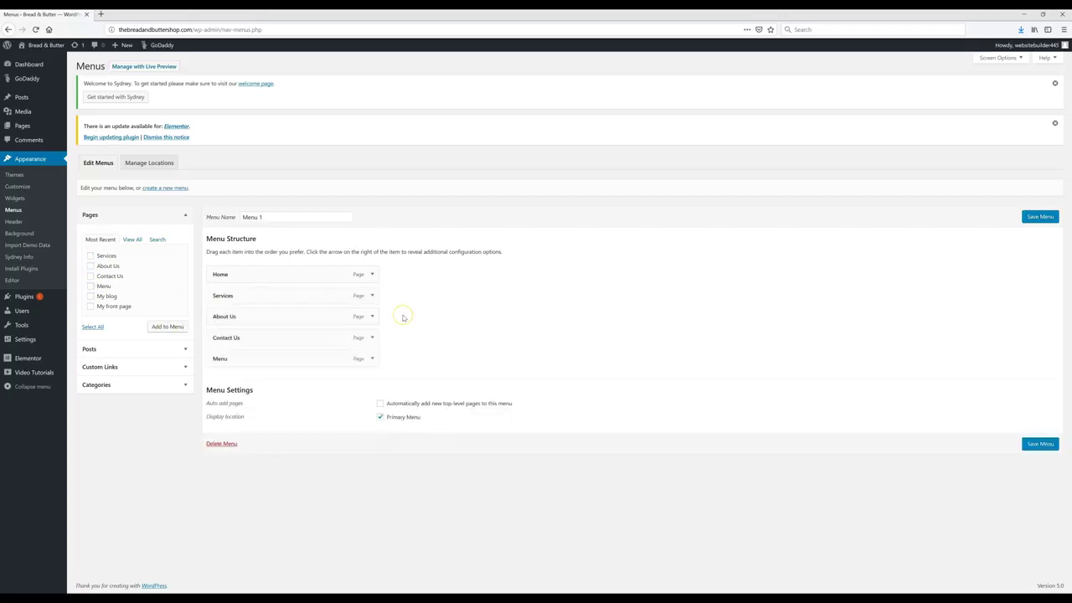
# Step: Move the Menu item up under Home and save Menu 1
pyautogui.click(271, 273)
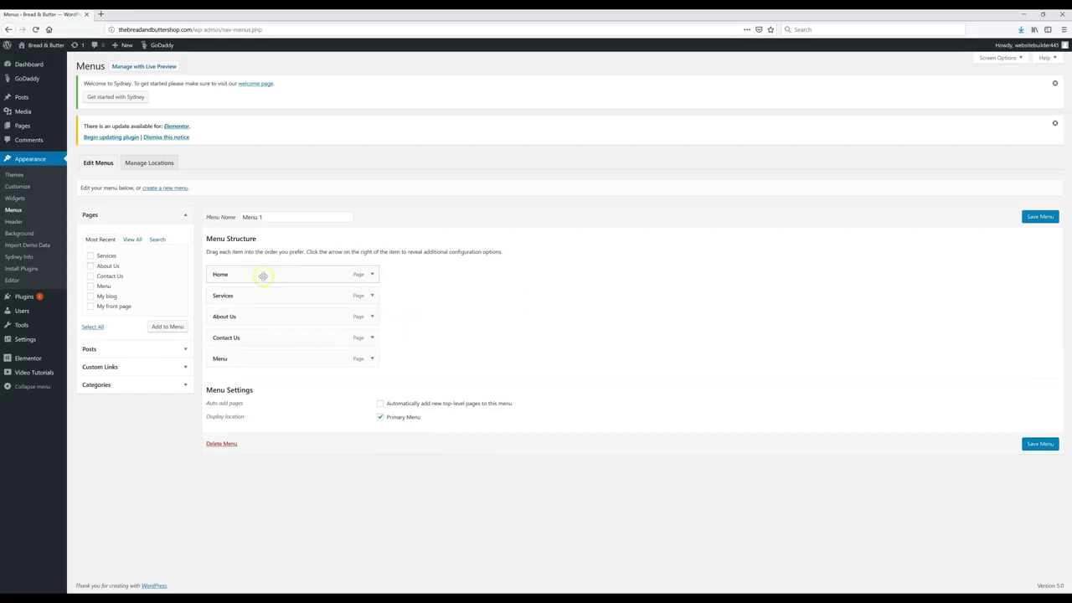
pyautogui.moveTo(239, 357); pyautogui.dragTo(238, 294)
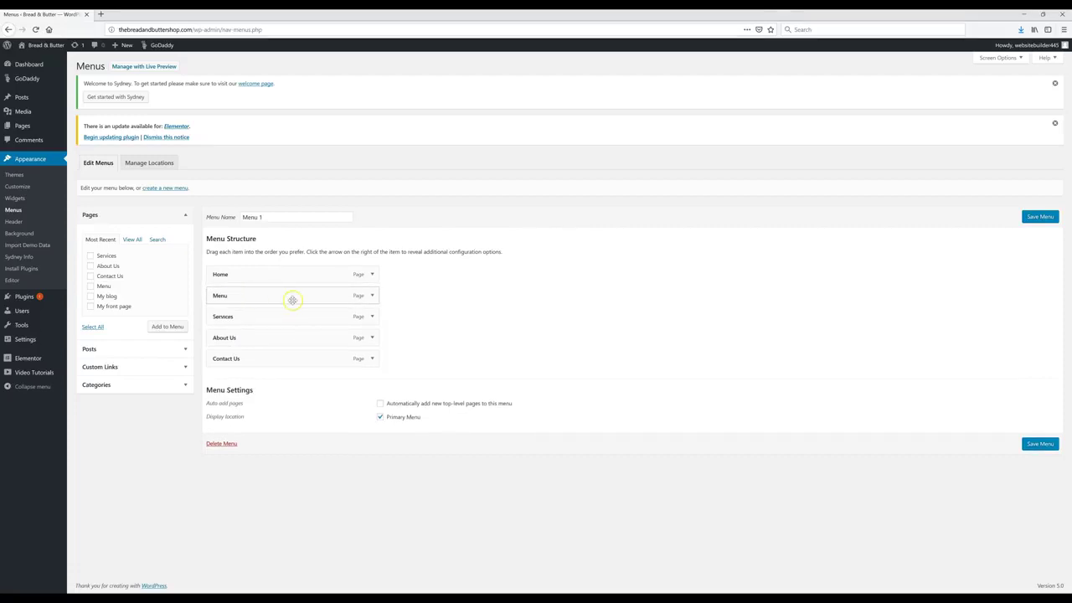
pyautogui.moveTo(248, 340); pyautogui.dragTo(289, 339)
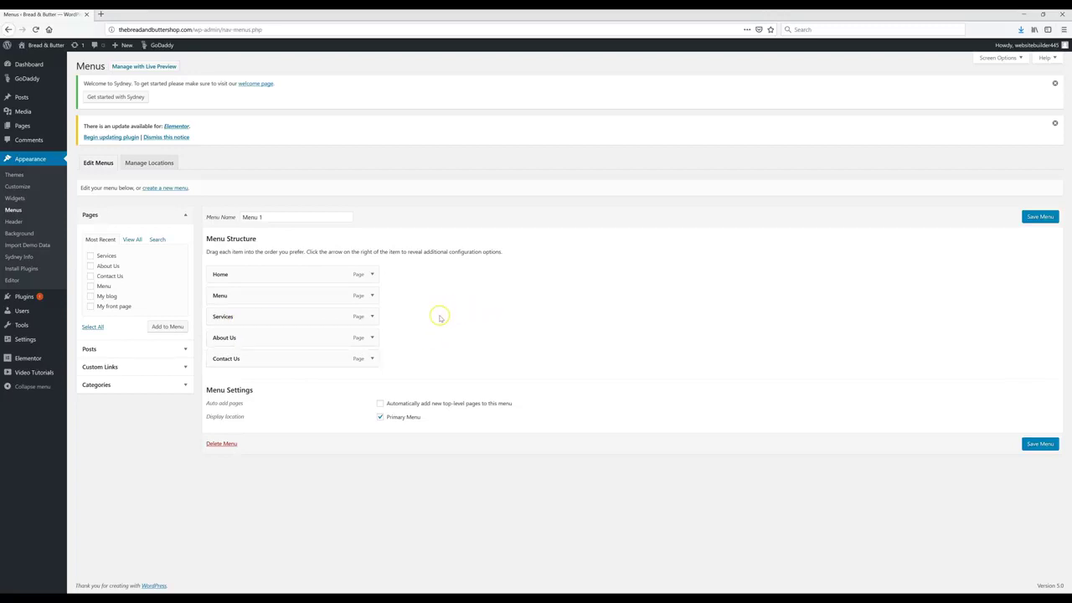
pyautogui.click(1039, 216)
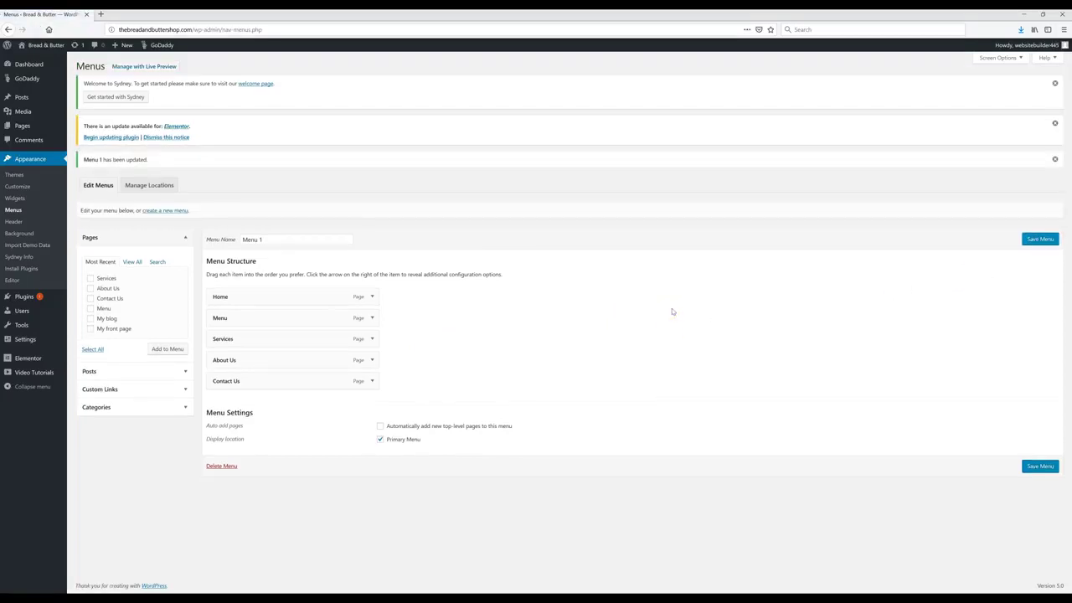
# Step: Open the Customizer's Header area > Header Slider settings, then switch to the Pexels tab
pyautogui.moveTo(55, 50)
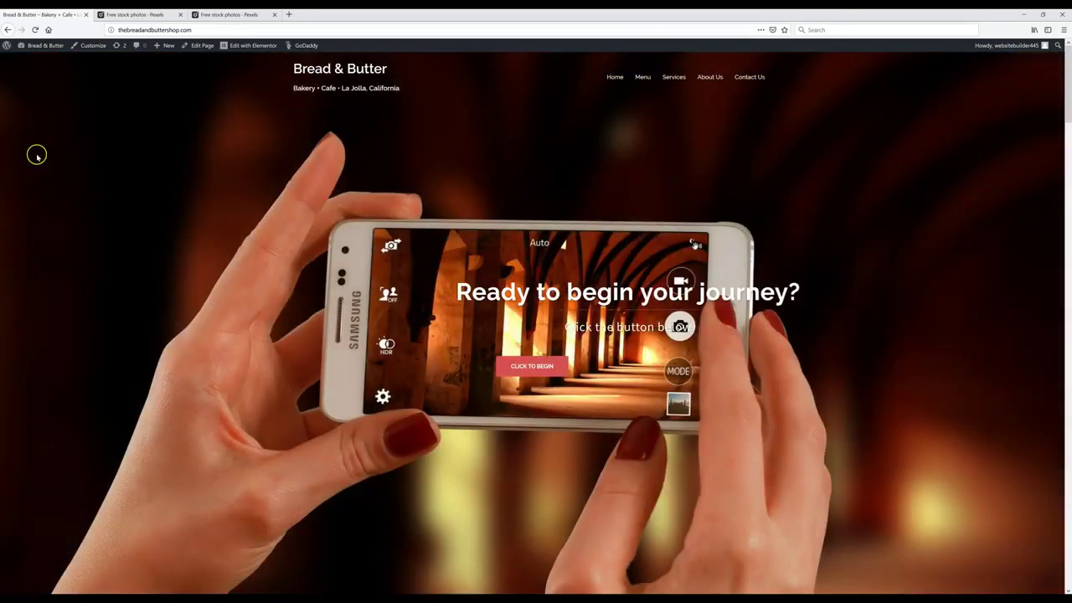
pyautogui.click(88, 48)
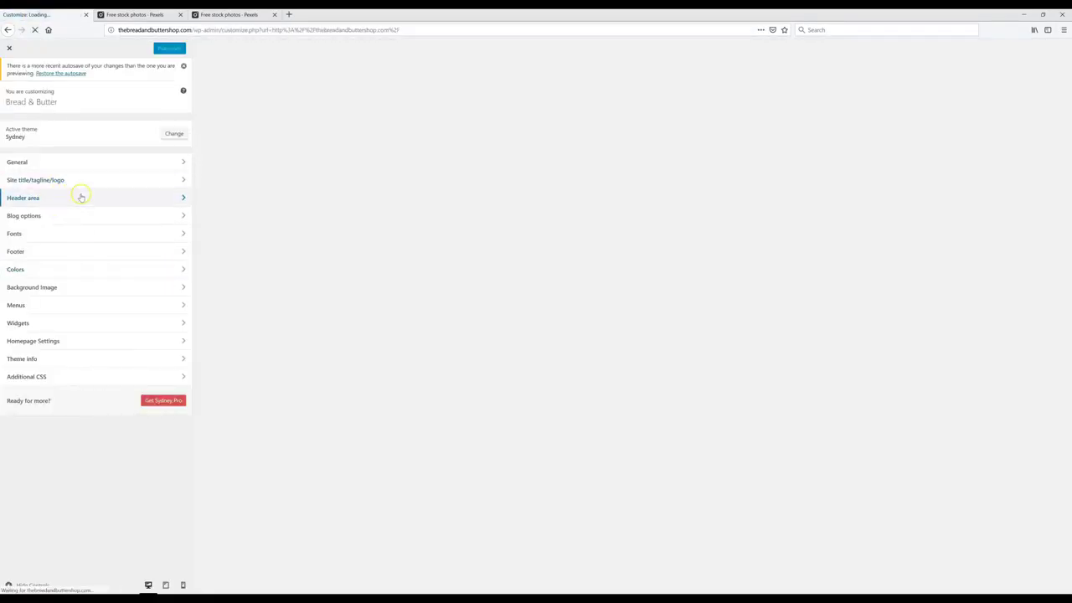
pyautogui.click(81, 197)
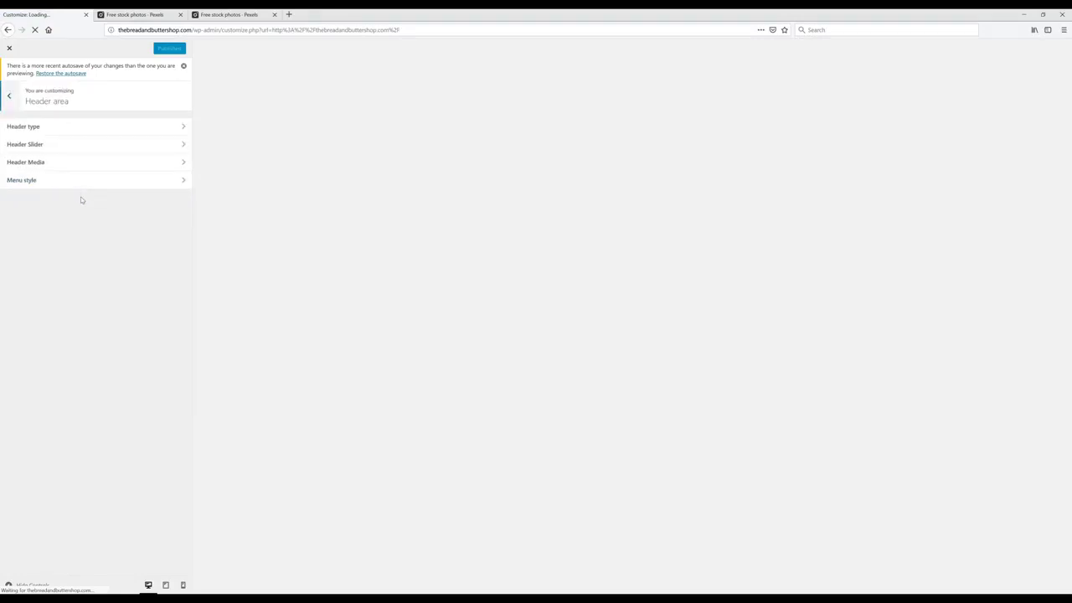
pyautogui.click(70, 144)
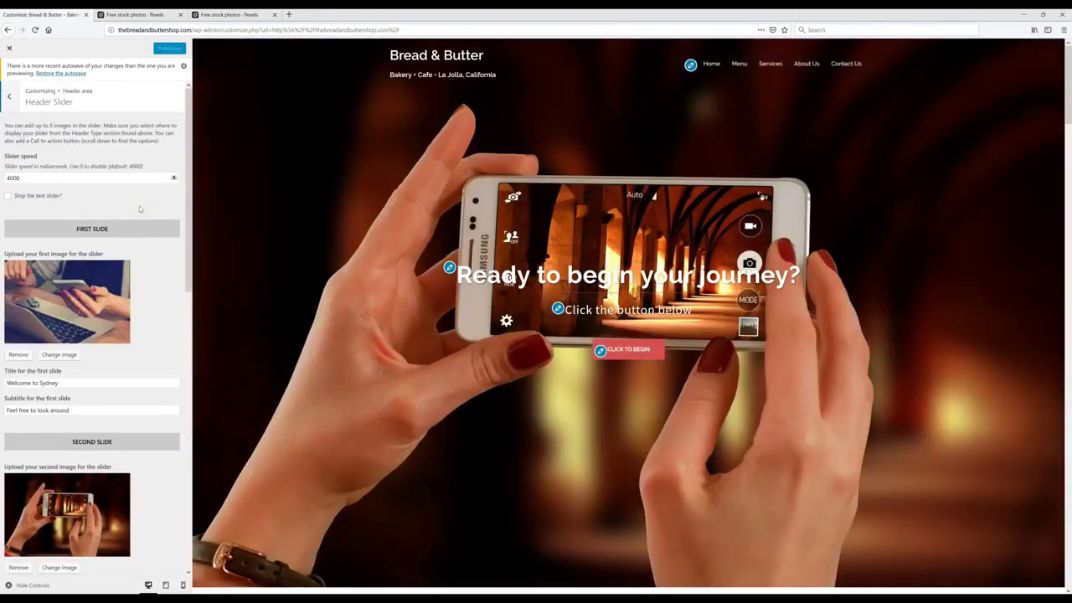
pyautogui.click(116, 204)
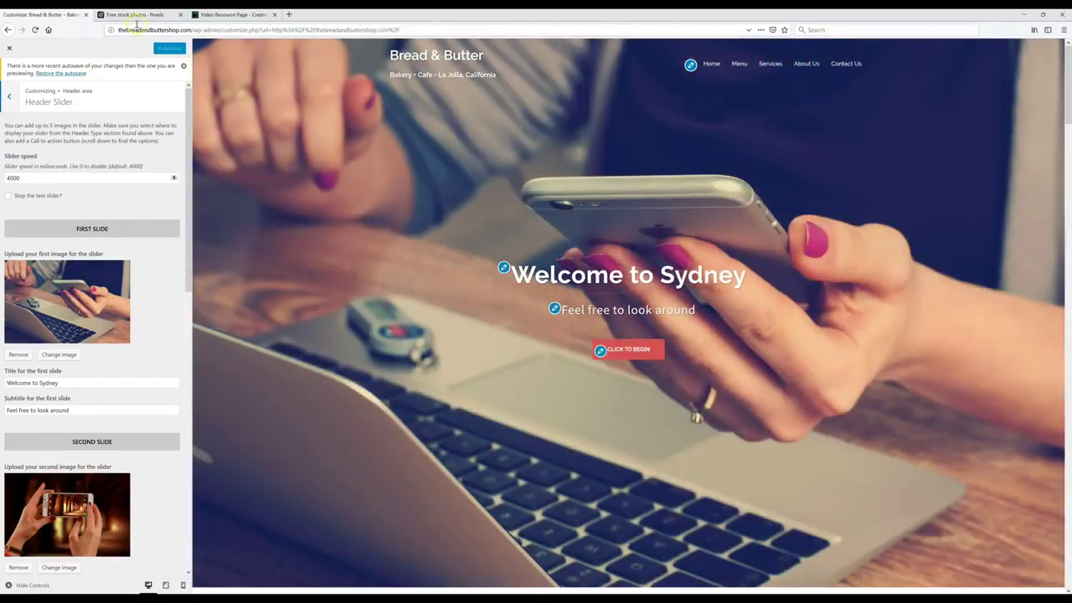
pyautogui.click(137, 21)
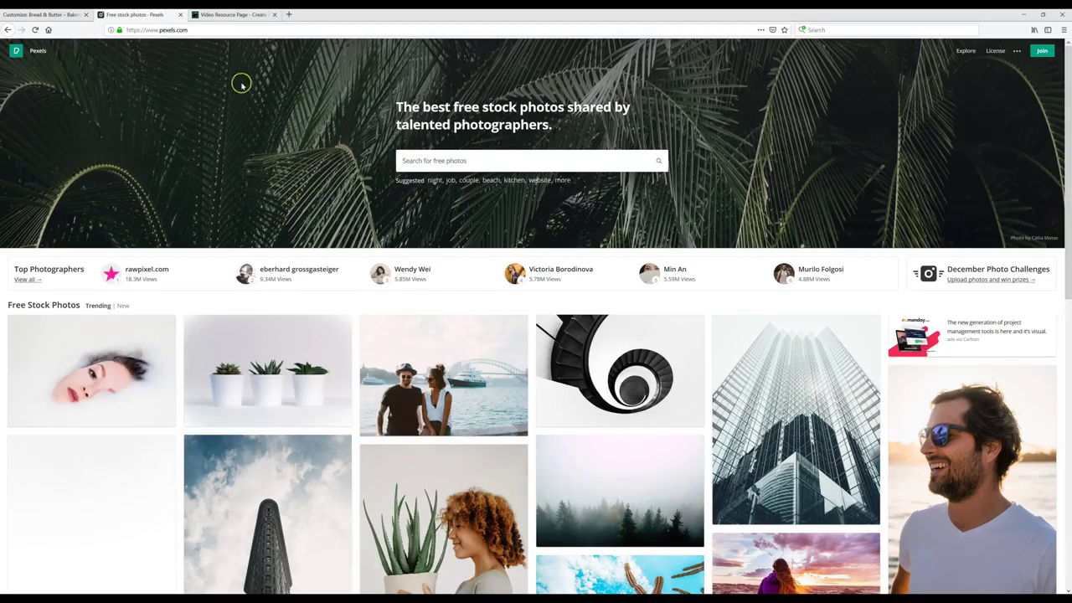
# Step: Open Pexels from the Video Resource Page's Copyright Free Photo's link, then return to the Customizer
pyautogui.click(229, 15)
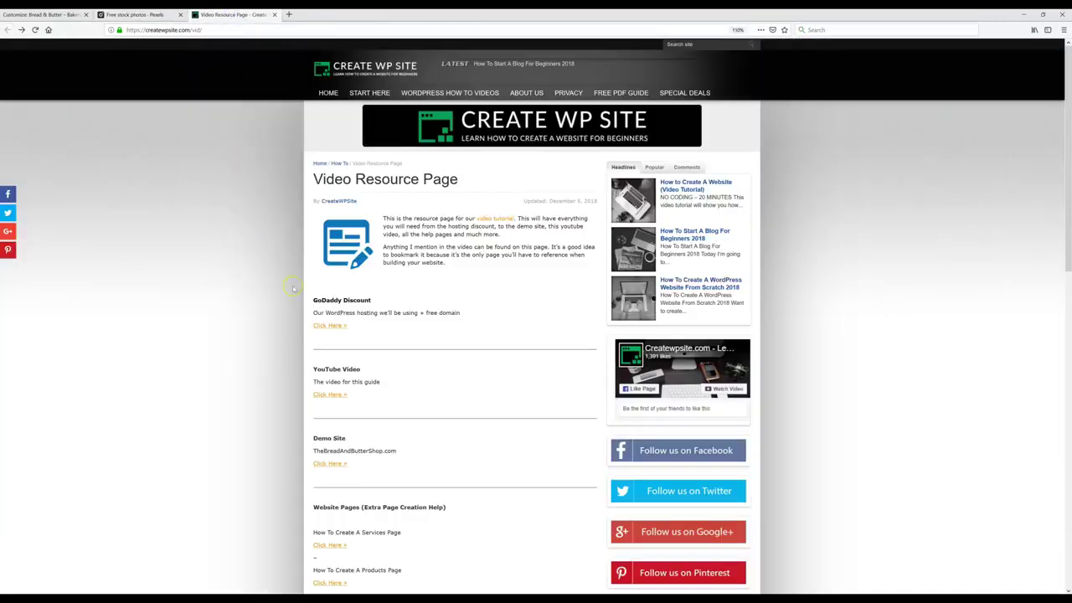
pyautogui.scroll(-10, 286, 283)
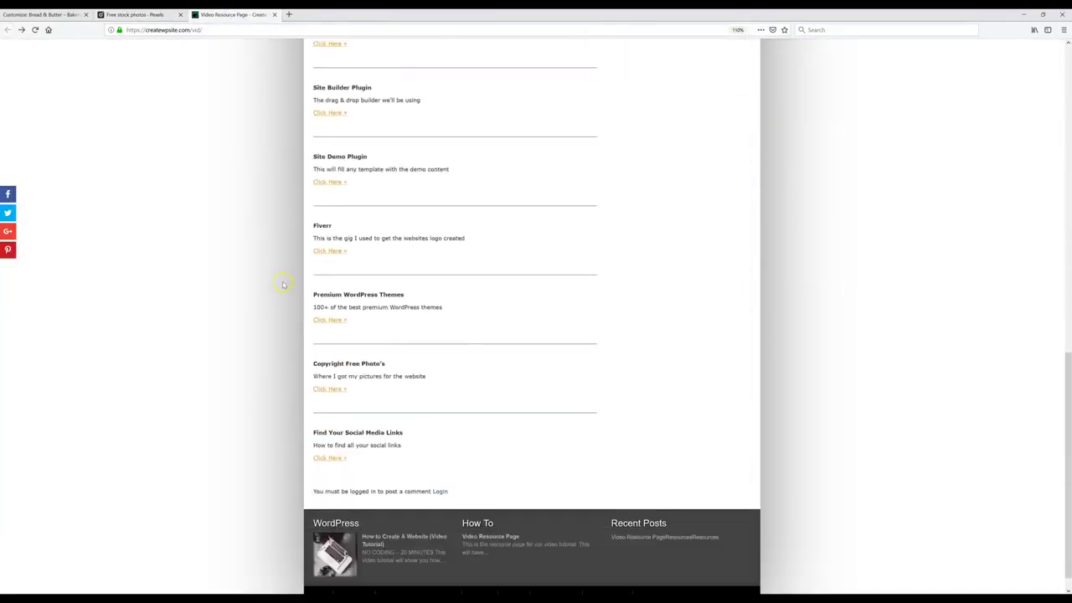
pyautogui.click(322, 367)
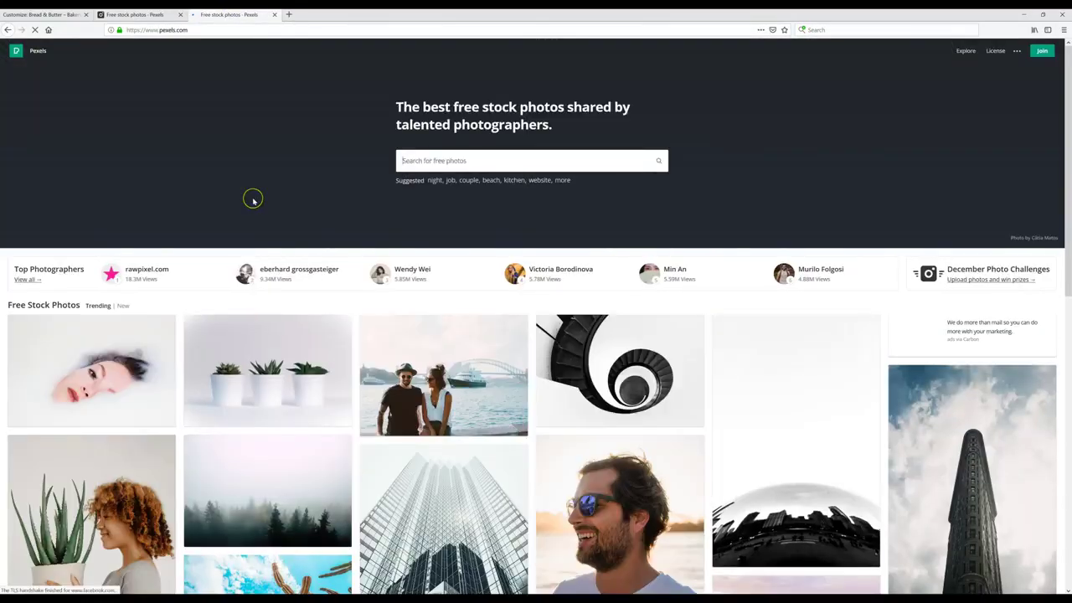
pyautogui.hotkey('ctrl', 'Tab')
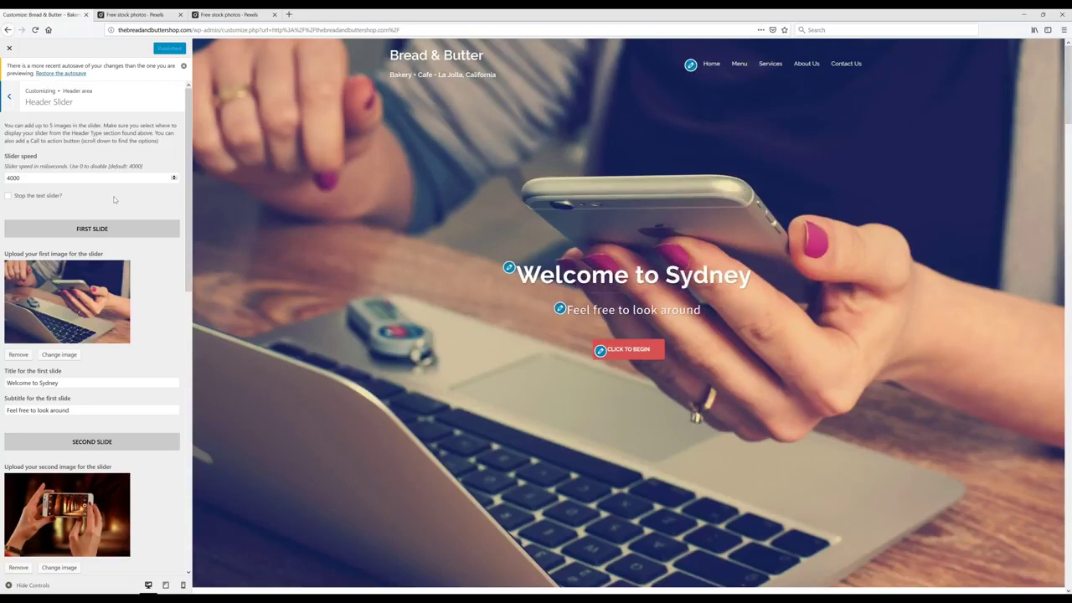
# Step: Replace the first slide's image with the uploaded WP-1 bread photo
pyautogui.click(114, 199)
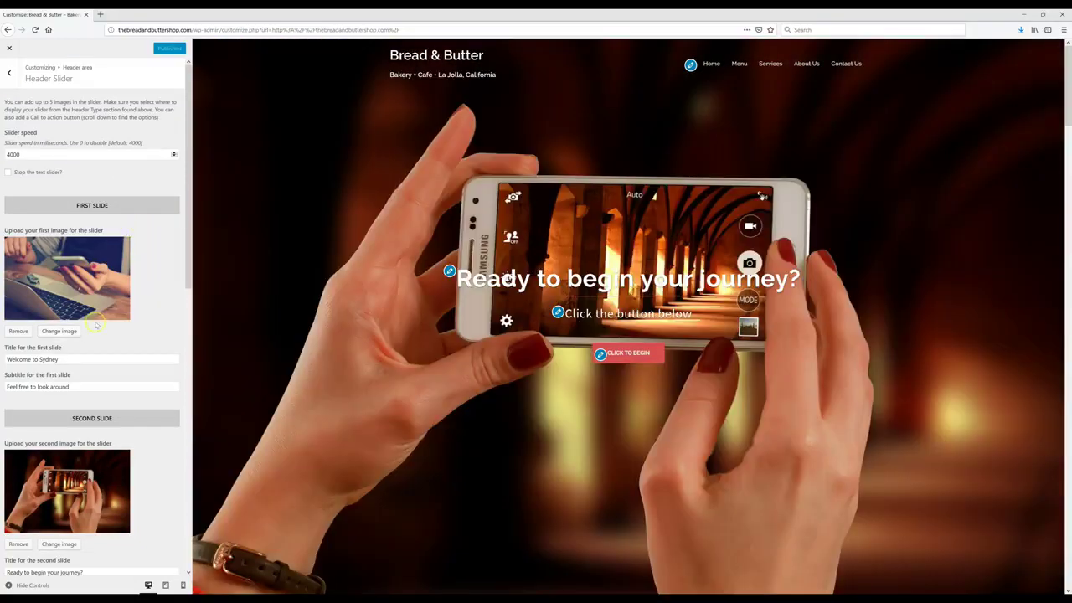
pyautogui.click(18, 331)
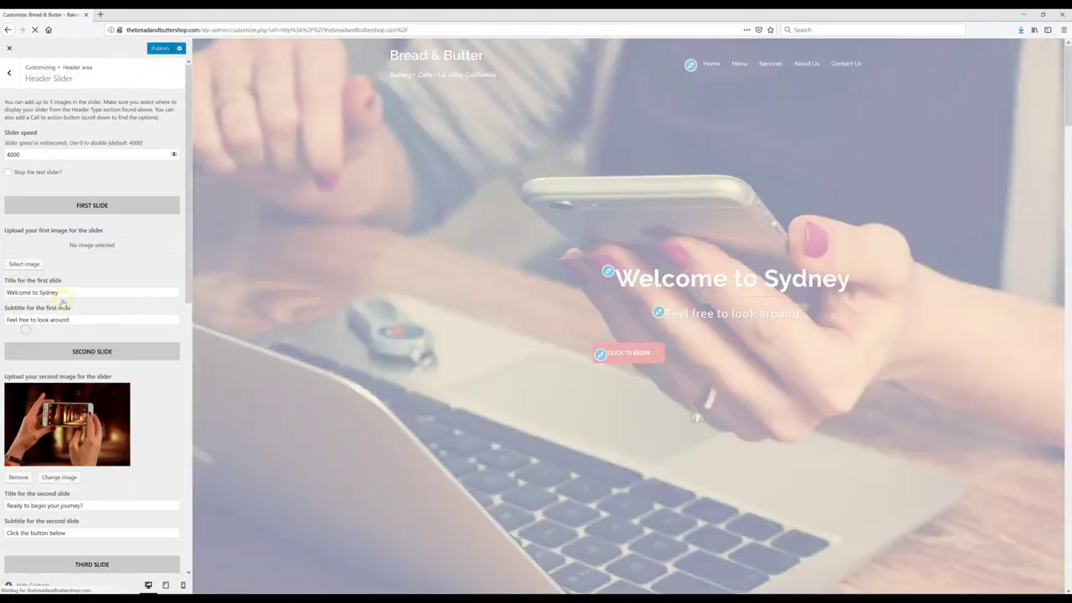
pyautogui.click(1043, 14)
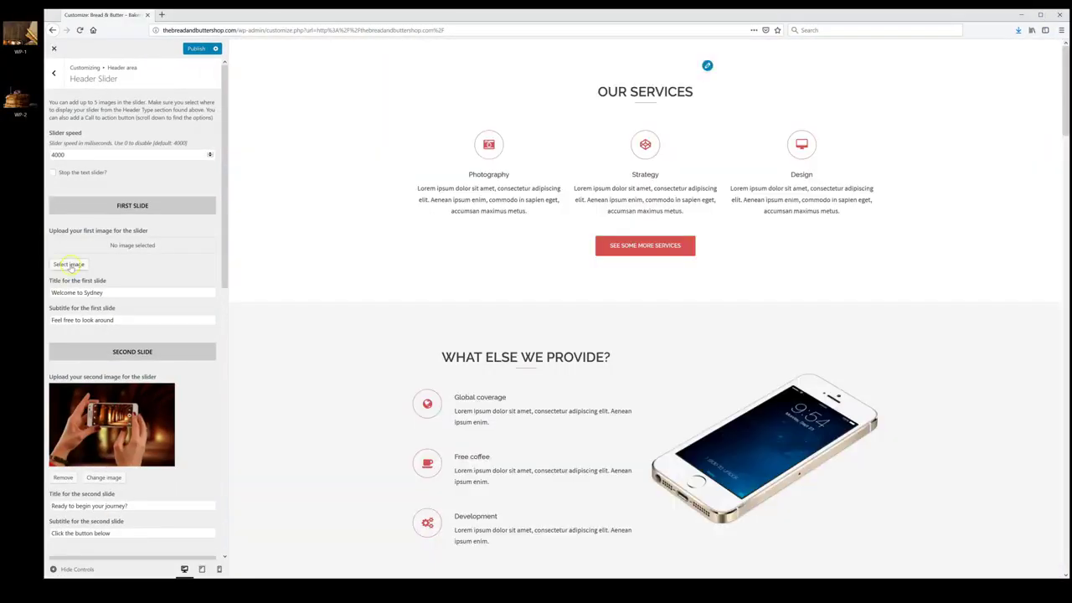
pyautogui.click(69, 265)
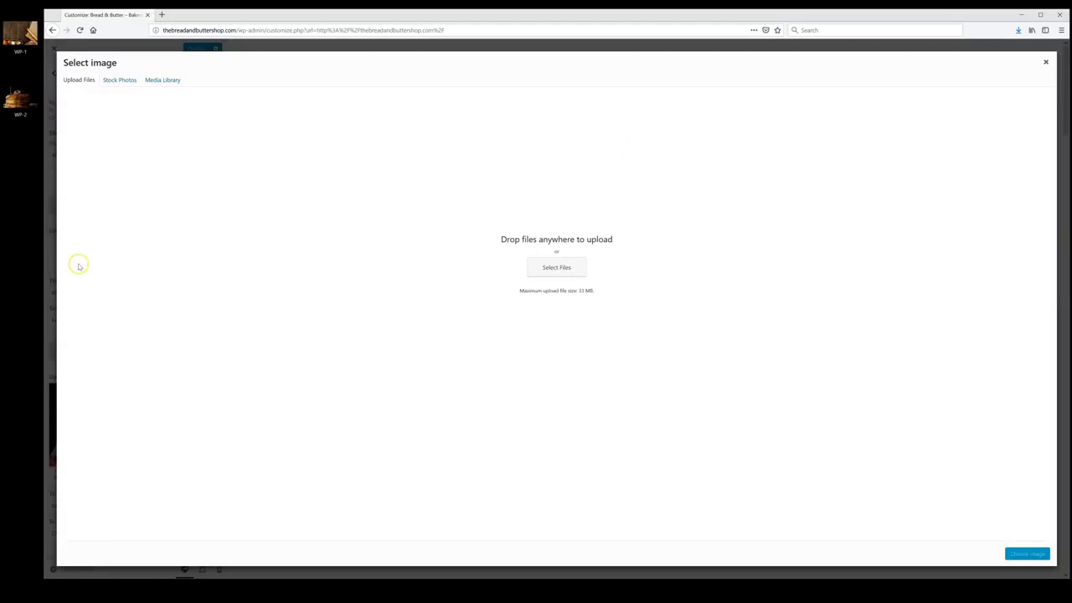
pyautogui.moveTo(20, 35); pyautogui.dragTo(433, 259)
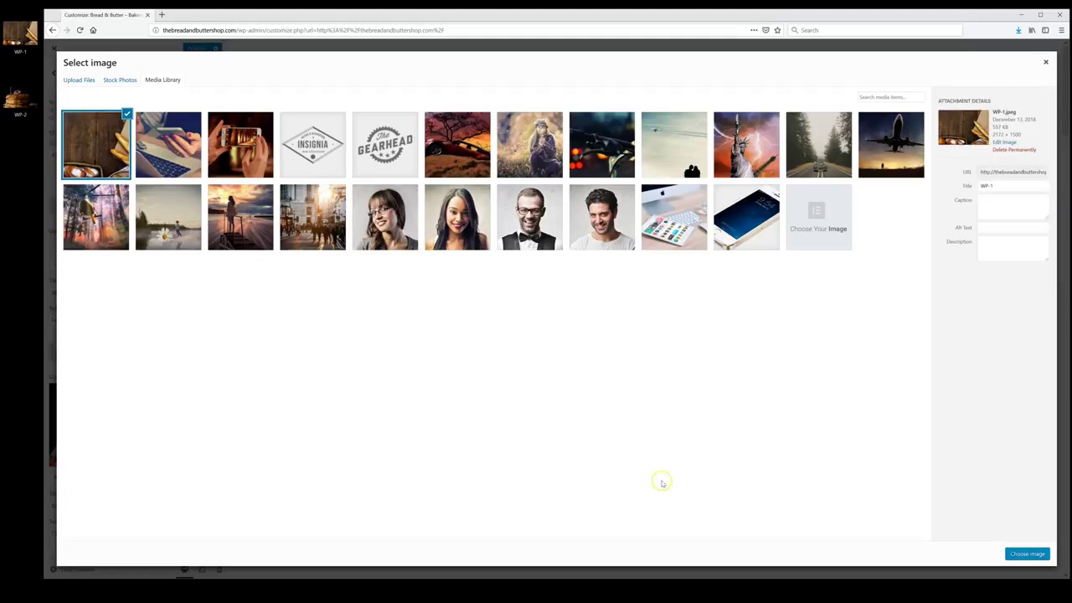
pyautogui.click(1030, 555)
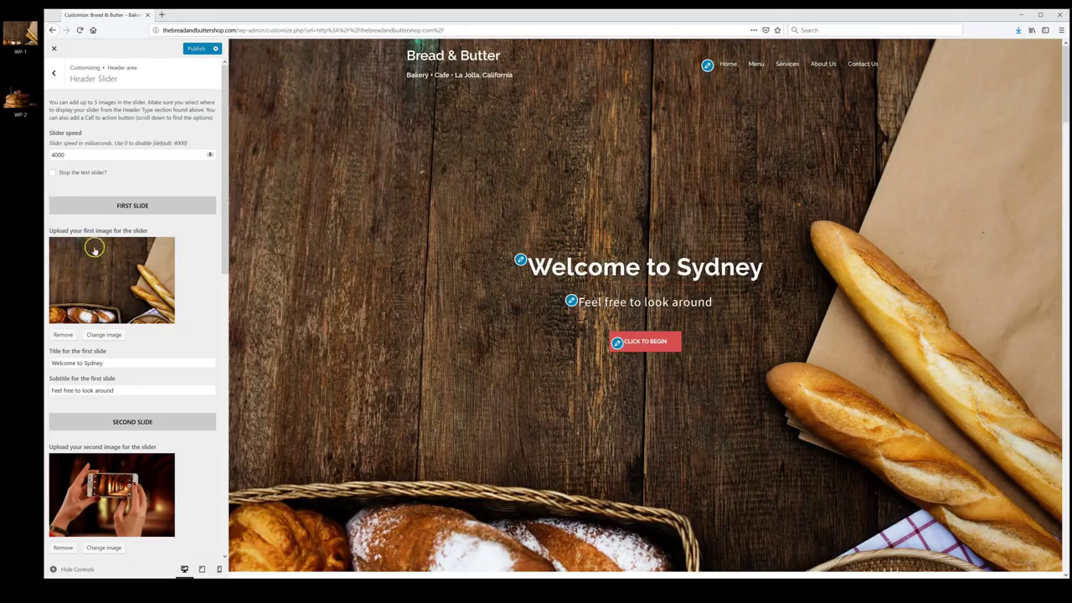
# Step: Replace the second slide's image with the uploaded WP-2 pancake stack photo
pyautogui.scroll(-3, 107, 289)
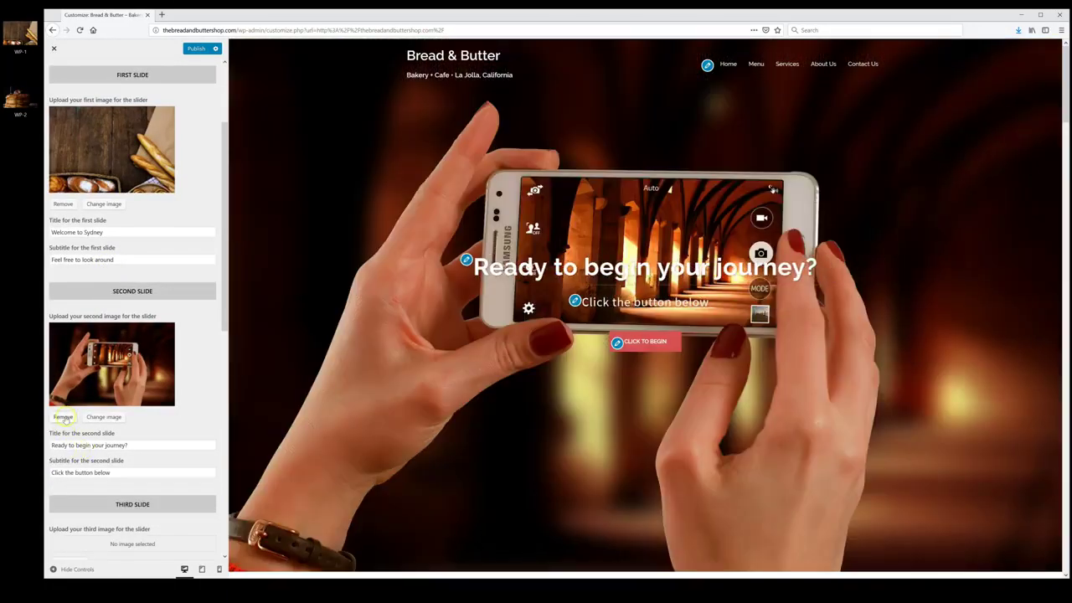
pyautogui.click(63, 417)
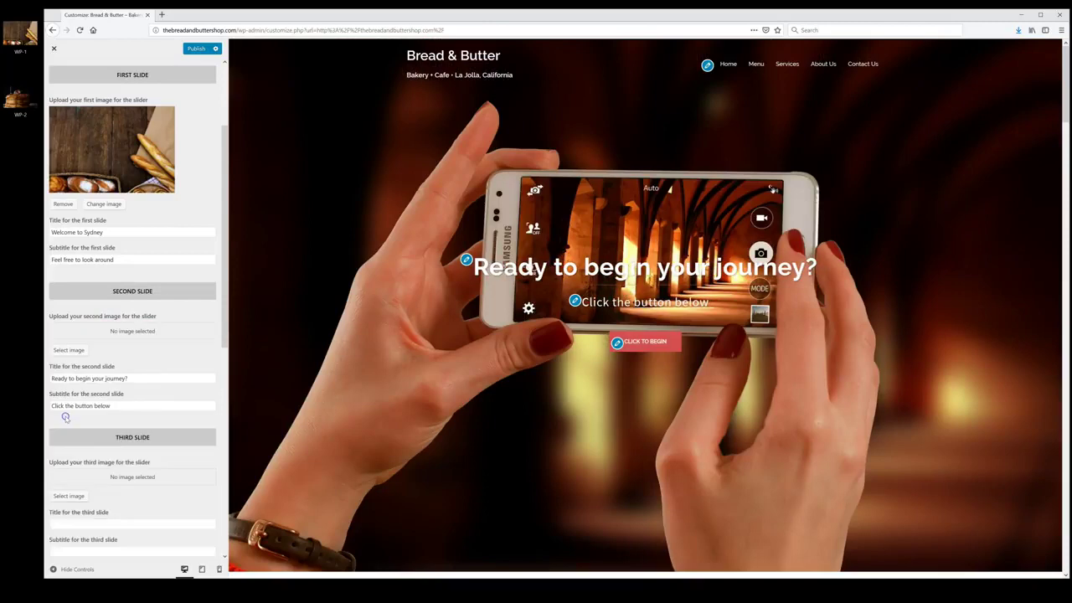
pyautogui.click(68, 350)
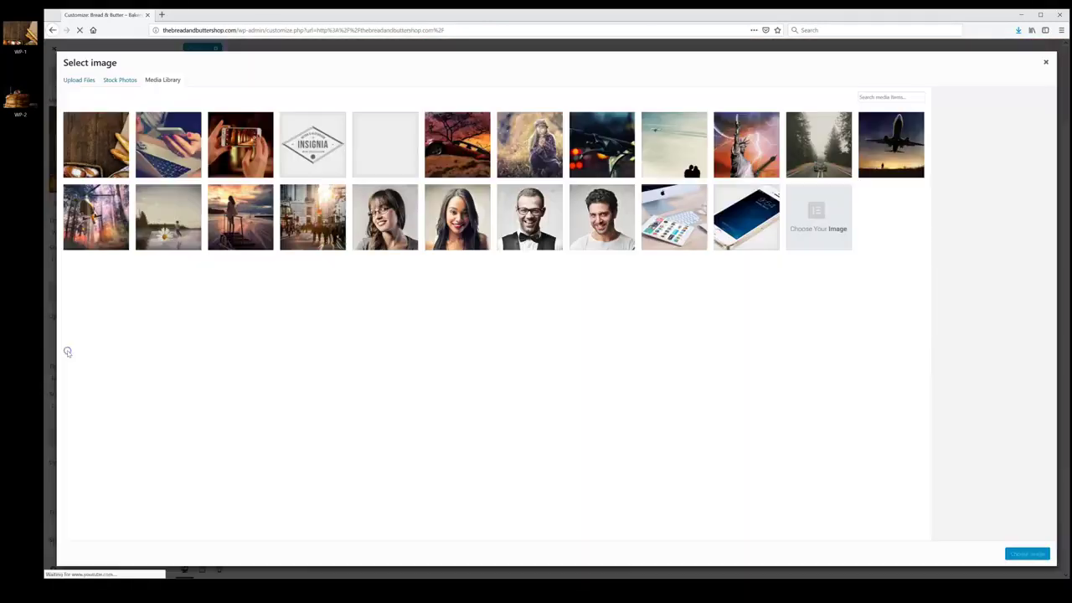
pyautogui.click(81, 81)
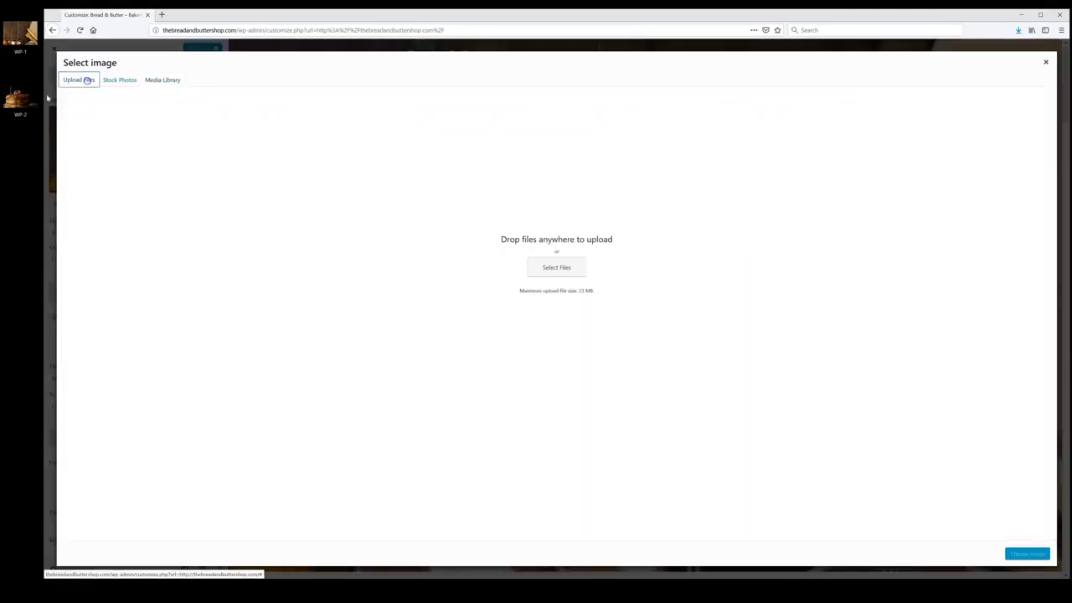
pyautogui.moveTo(19, 98); pyautogui.dragTo(289, 222)
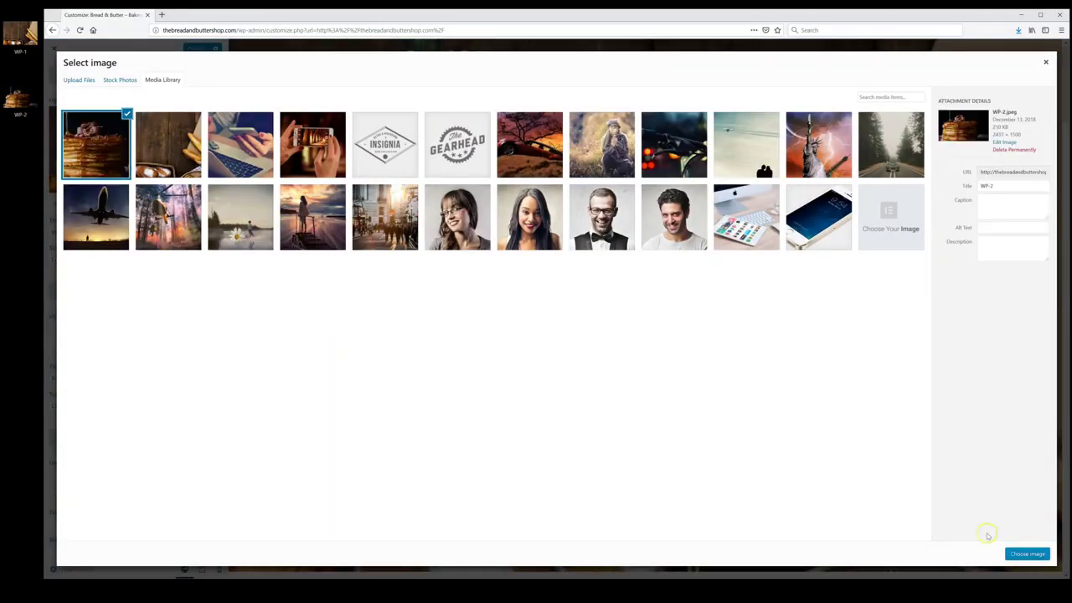
pyautogui.click(1026, 557)
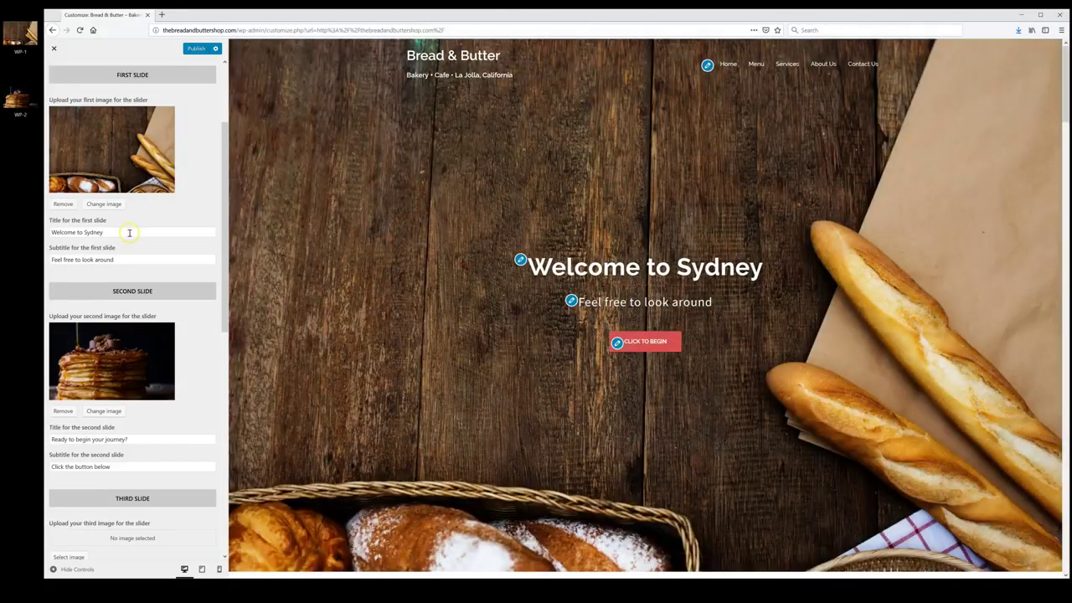
# Step: Set the first slide's title to 'Bread & Butter Bakery' and subtitle to 'Come and Visit Us Today'
pyautogui.doubleClick(129, 232)
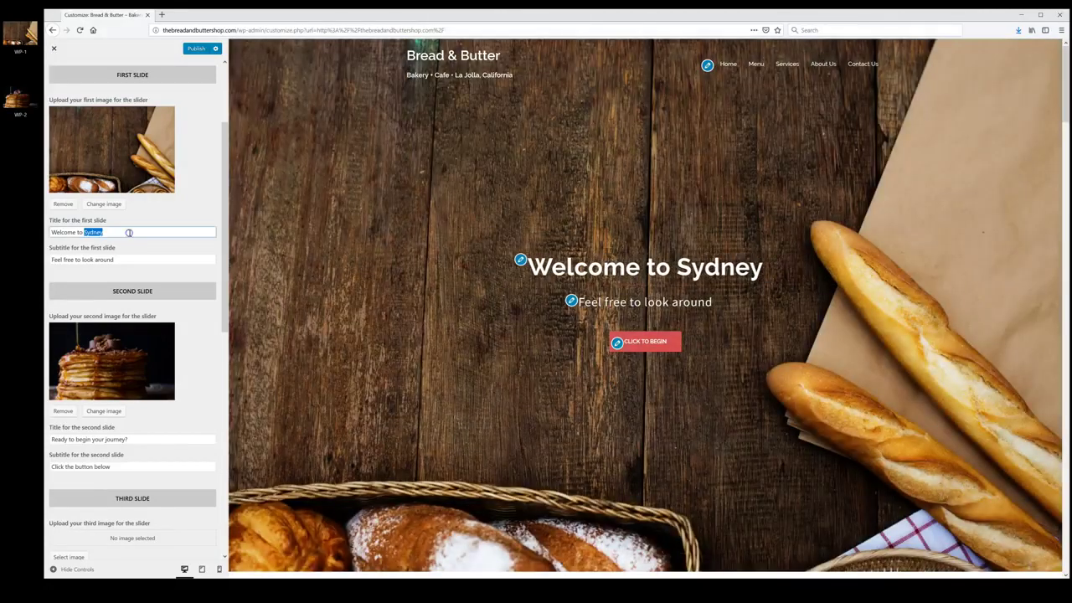
pyautogui.tripleClick(129, 232)
pyautogui.write('Bread & Butter Bakery')
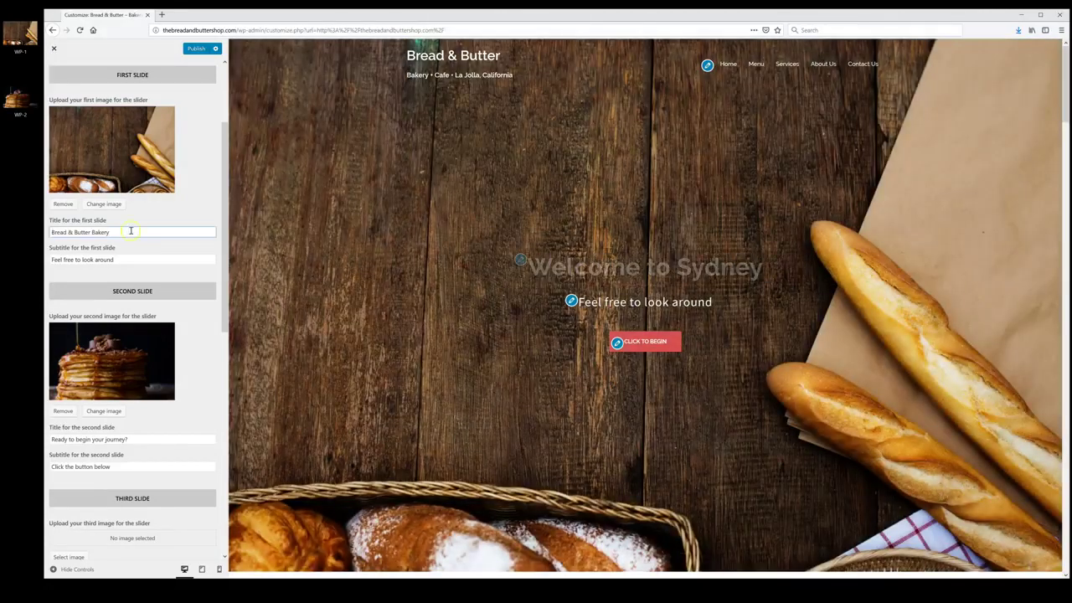
pyautogui.tripleClick(134, 260)
pyautogui.write('Come and Visit Us Today')
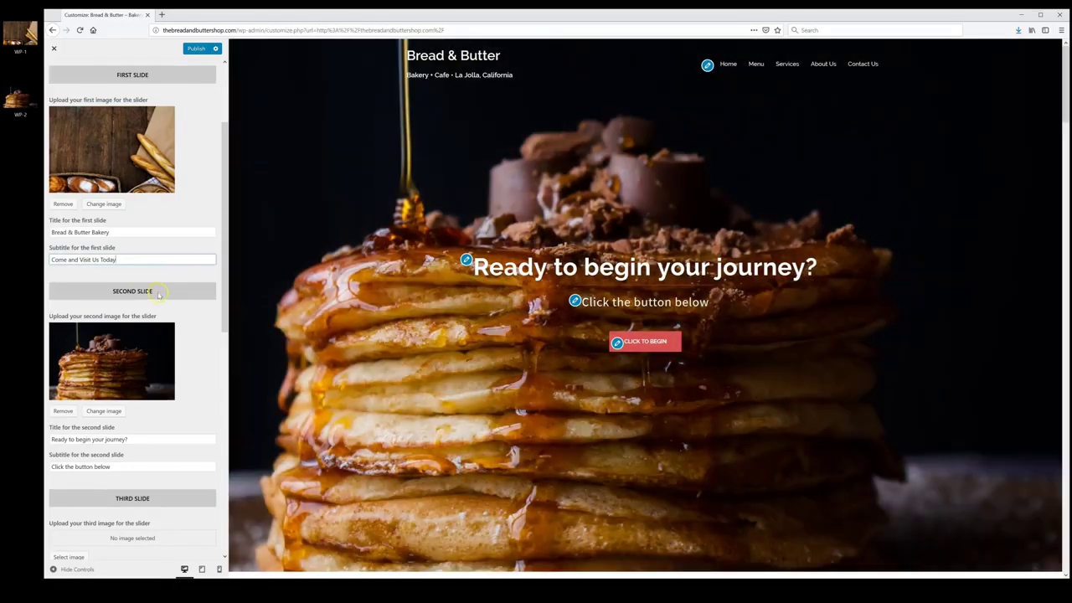
# Step: Set the second slide's title to 'Try Our Exclusive Treats' with the bakery's address as subtitle
pyautogui.scroll(-2, 157, 295)
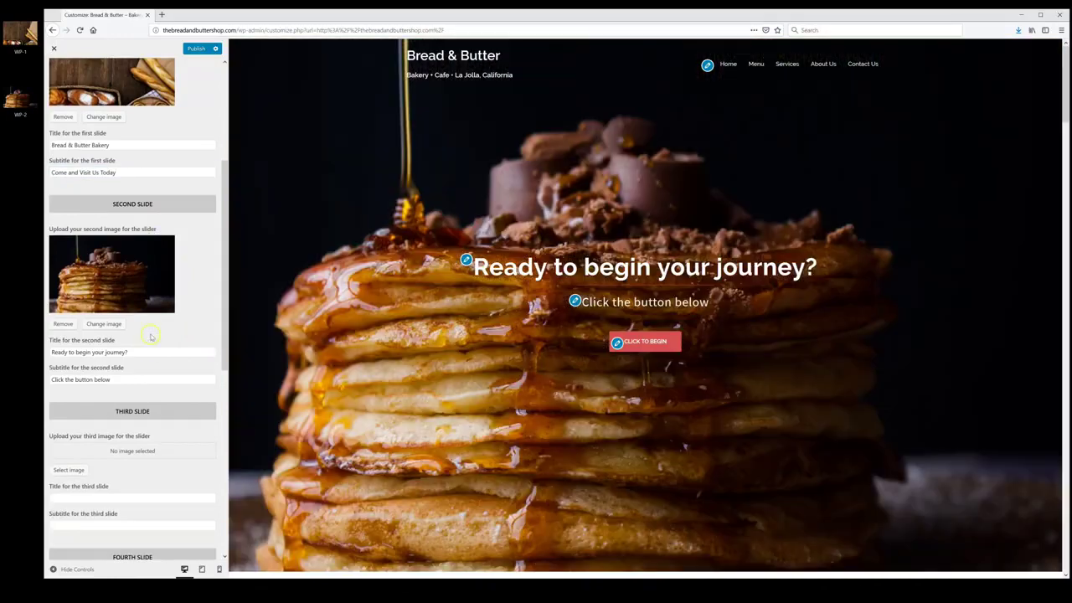
pyautogui.click(152, 352)
pyautogui.hotkey('ctrl', 'a')
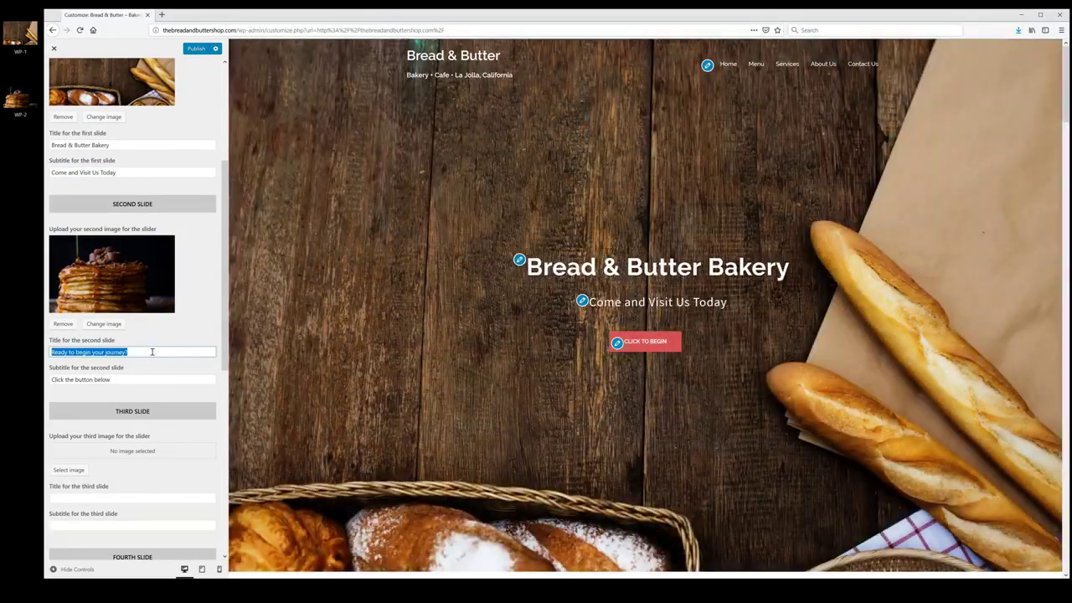
pyautogui.write('Try Our Exclusive Treats')
pyautogui.doubleClick(146, 381)
pyautogui.hotkey('ctrl', 'a')
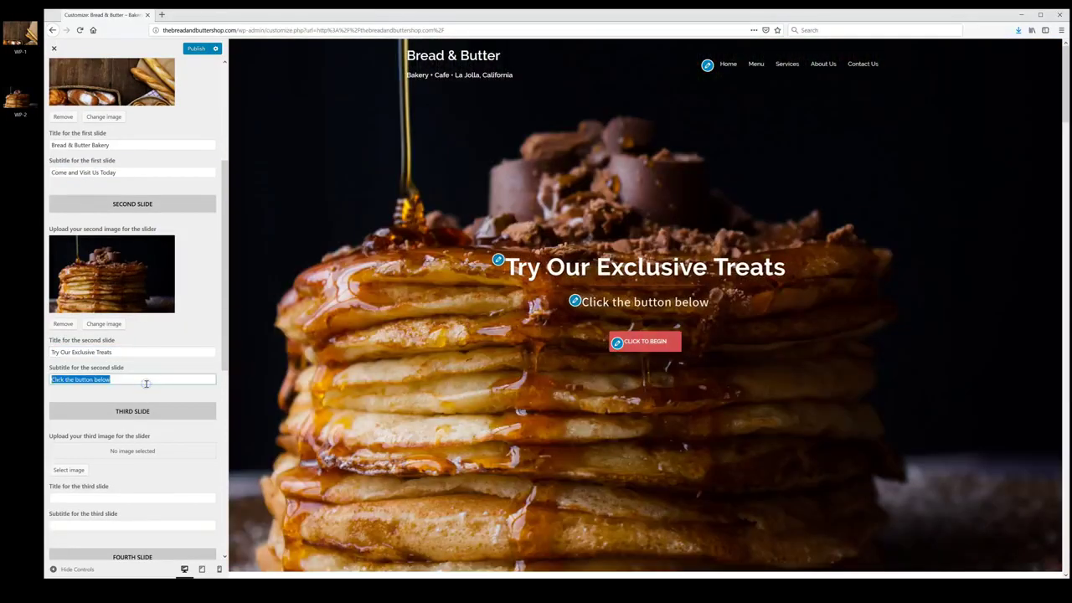
pyautogui.write('9500 Gilman Drive • La Jolla, CA')
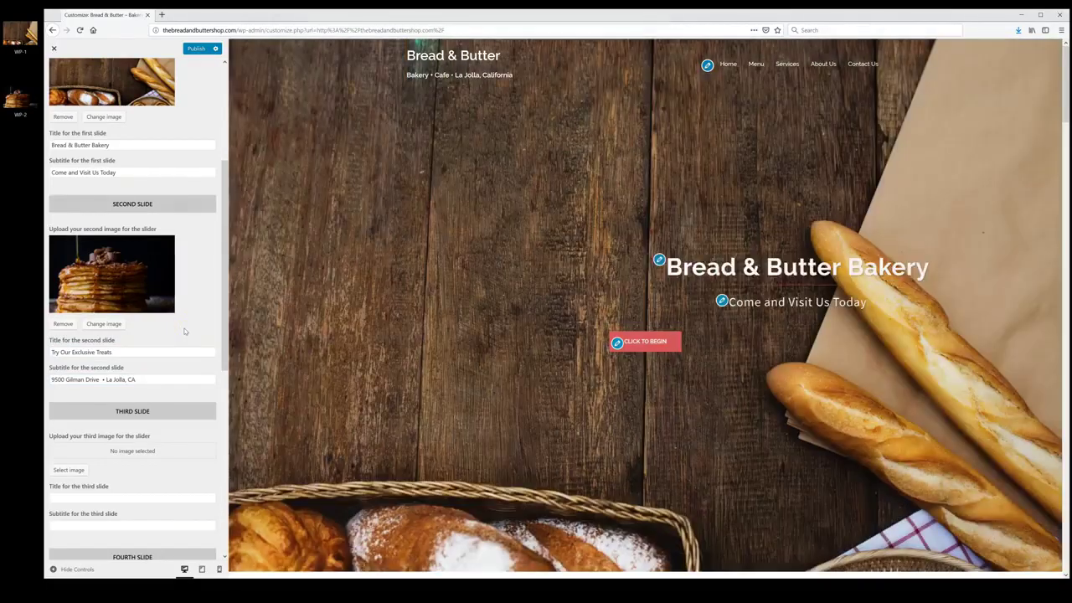
pyautogui.scroll(-3, 184, 333)
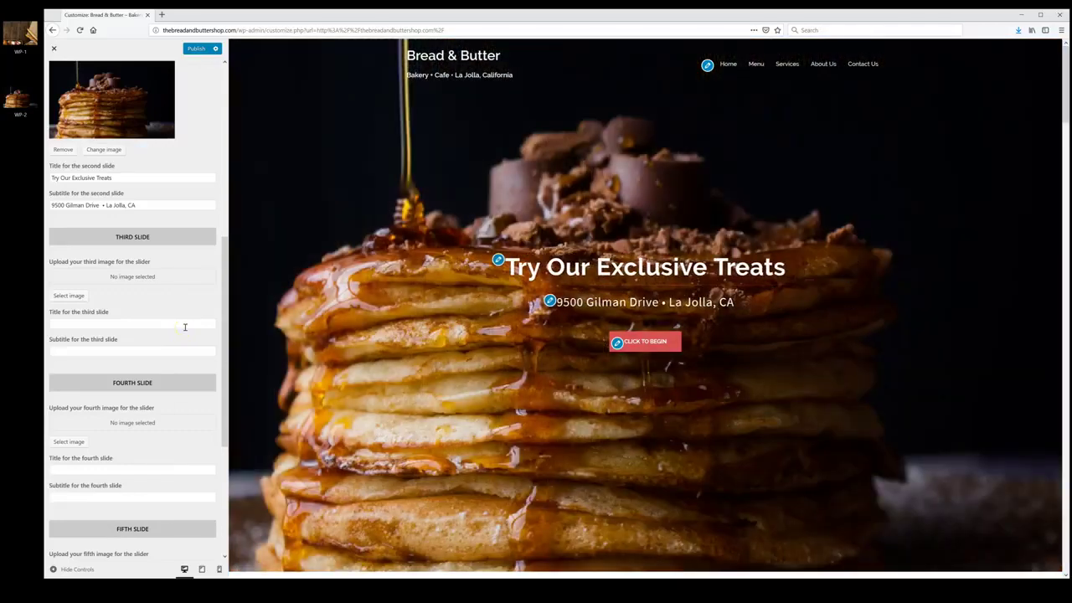
pyautogui.scroll(-1, 176, 343)
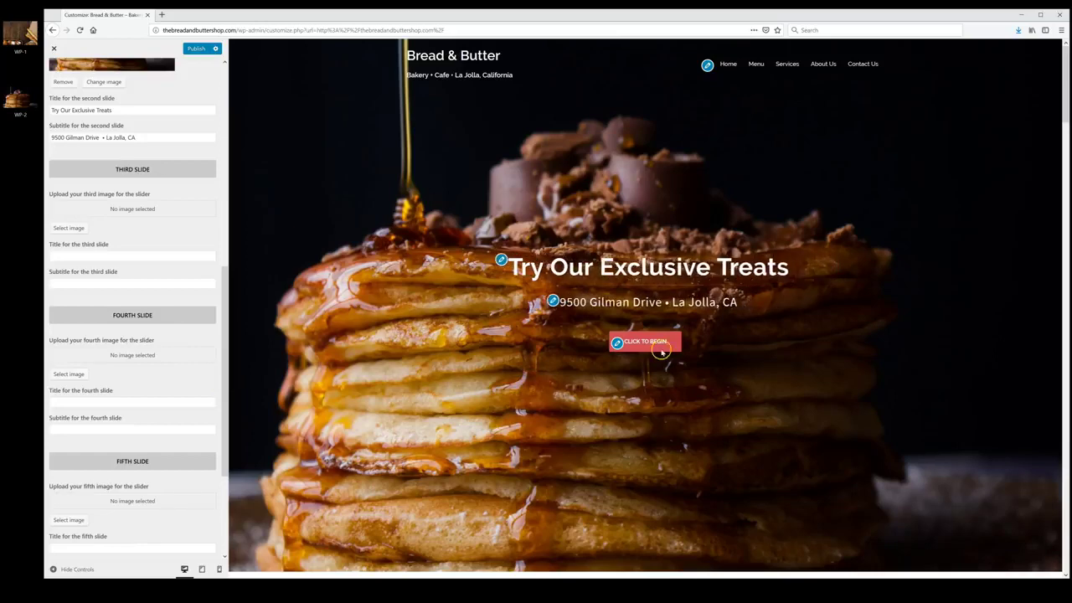
pyautogui.scroll(-3, 164, 260)
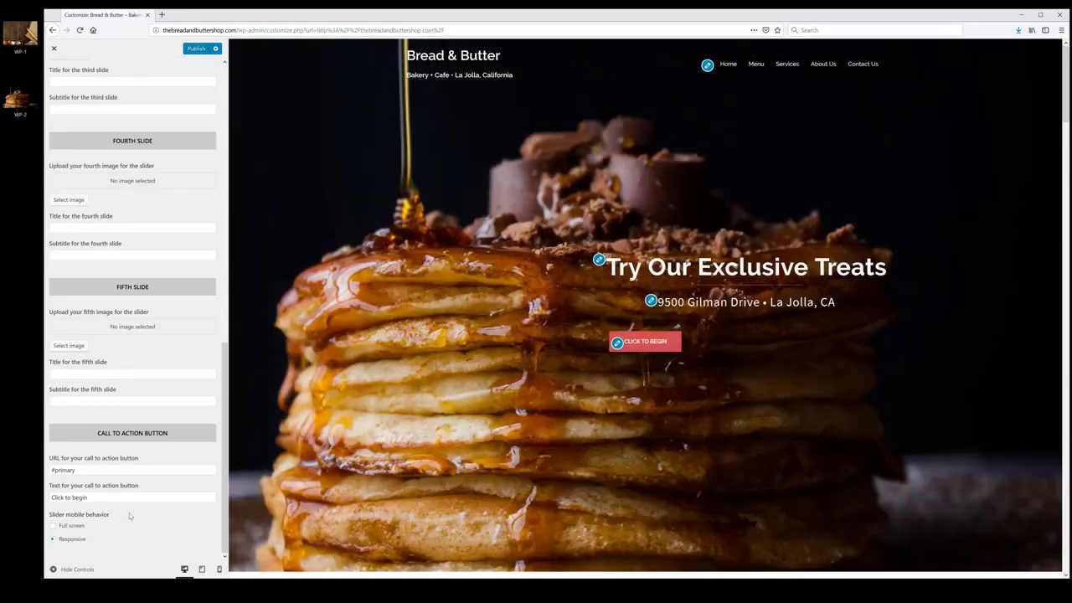
# Step: Change the slider button label to 'View Menu' and publish the changes
pyautogui.click(93, 500)
pyautogui.hotkey('ctrl', 'a')
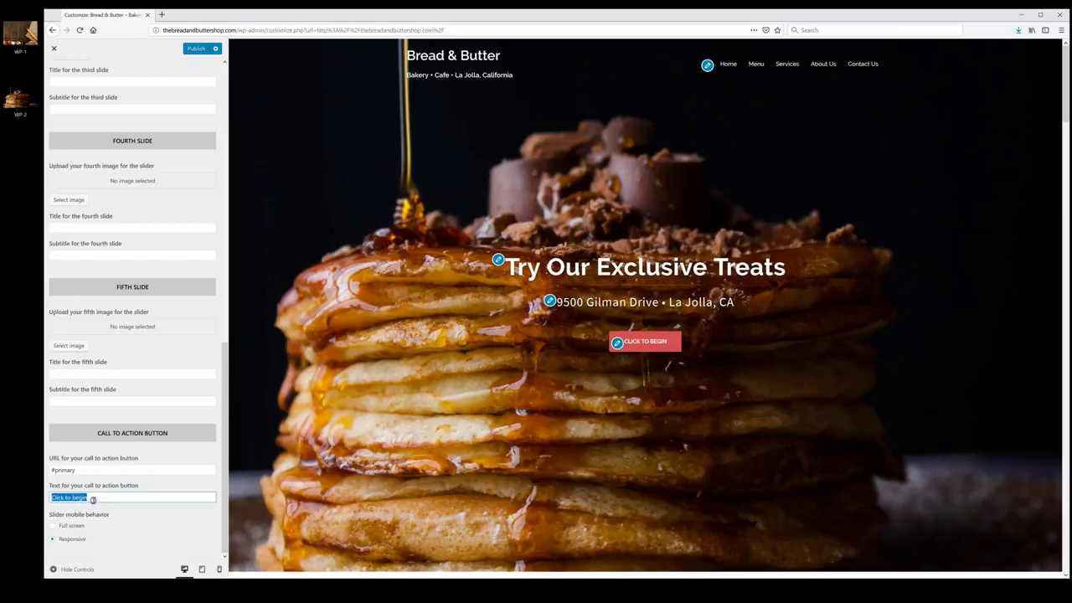
pyautogui.write('View Men')
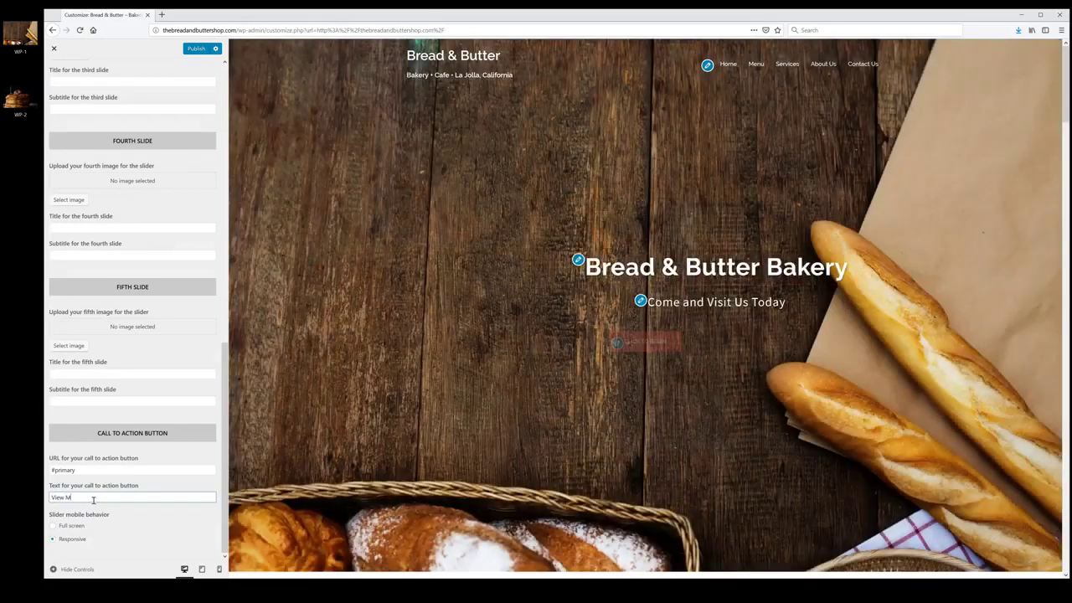
pyautogui.write('u')
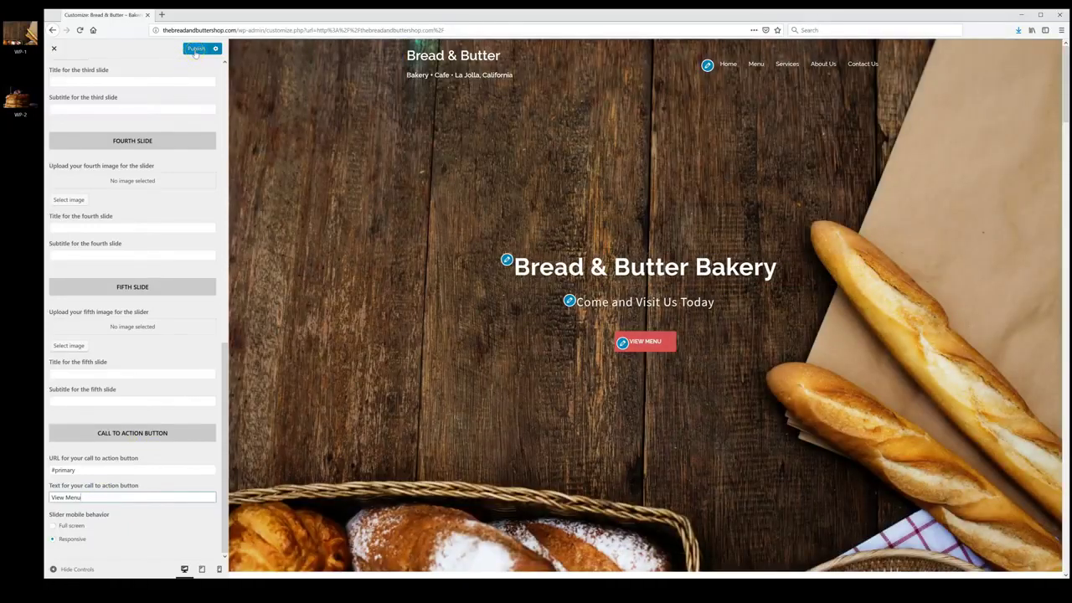
pyautogui.click(195, 49)
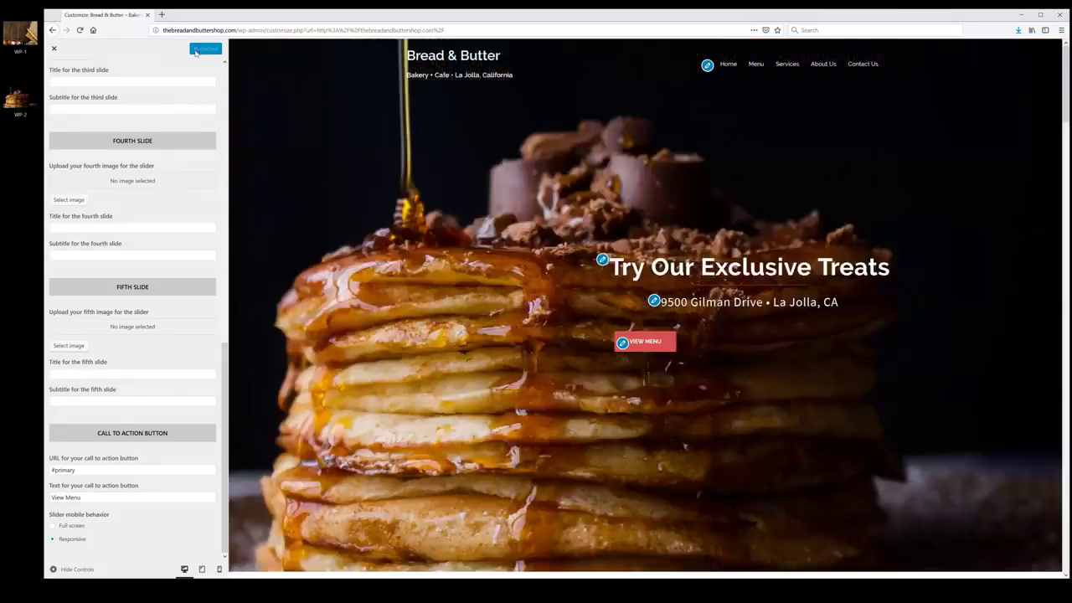
# Step: Return to the live site, maximize the browser and reopen the Customizer
pyautogui.click(53, 47)
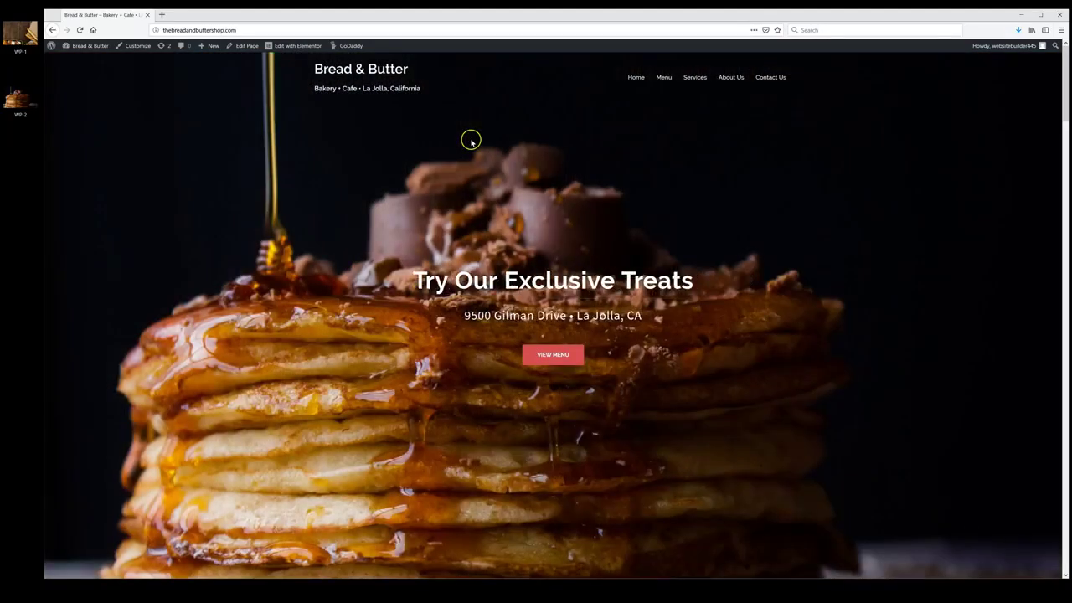
pyautogui.press('super+Up')
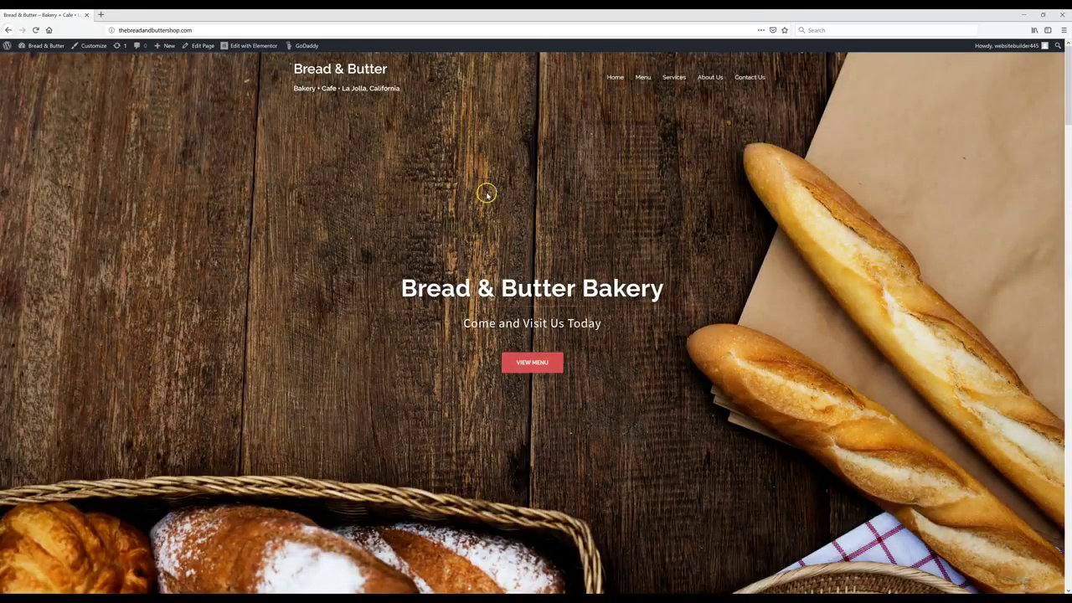
pyautogui.click(92, 46)
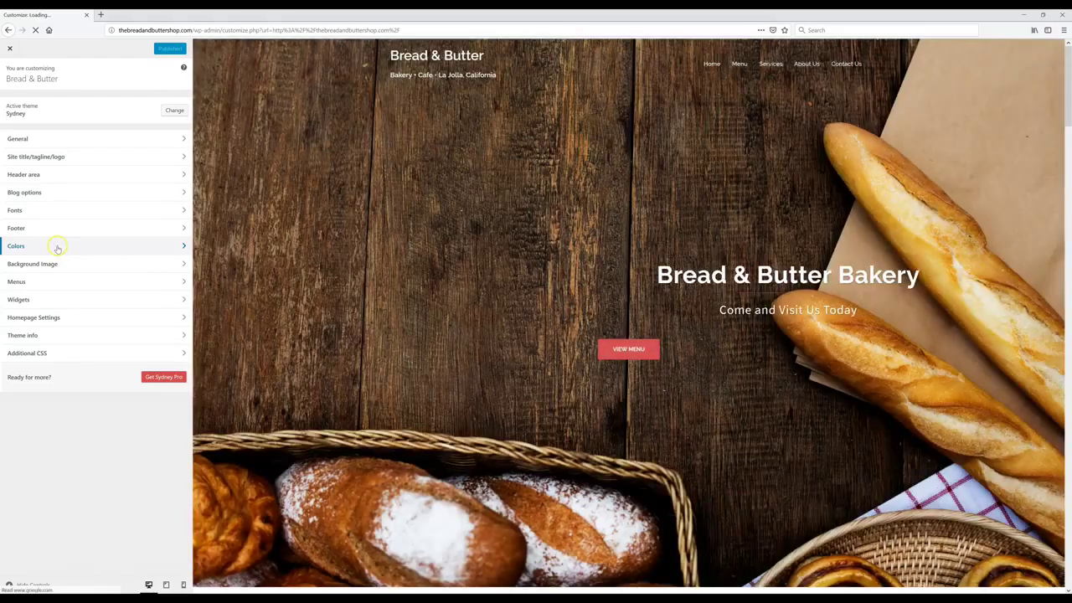
# Step: Set Colors > General primary color to blue #1e73be and publish it
pyautogui.click(57, 247)
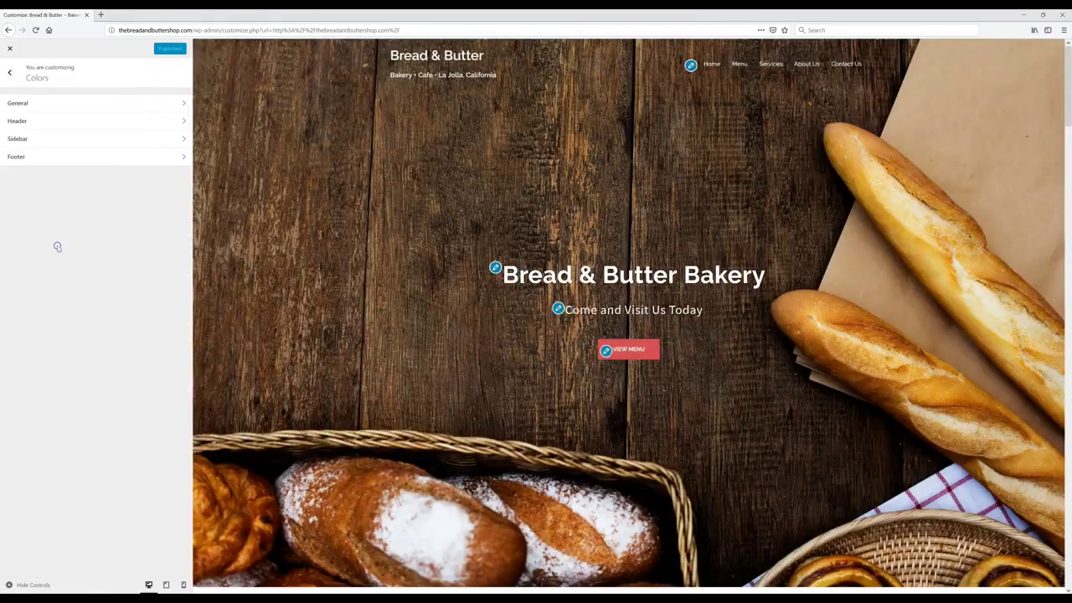
pyautogui.click(73, 102)
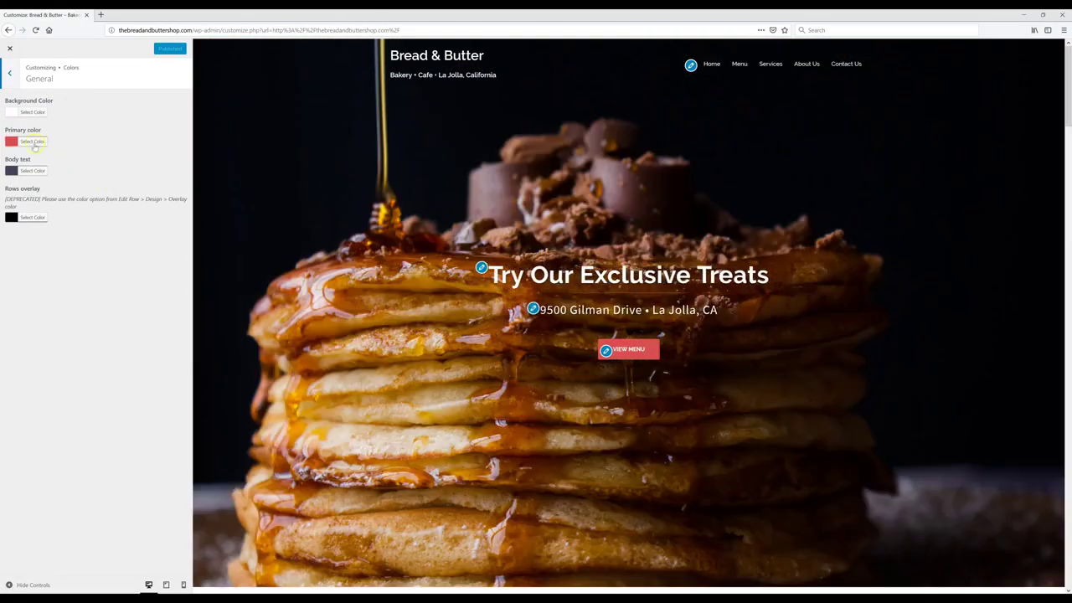
pyautogui.click(30, 141)
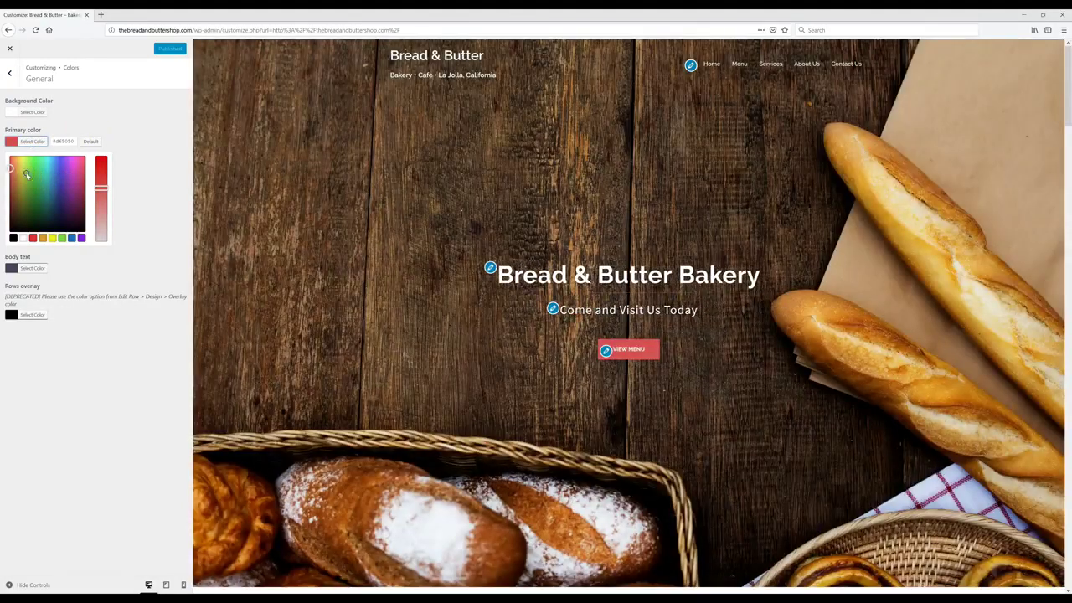
pyautogui.click(46, 171)
pyautogui.moveTo(45, 171)
pyautogui.mouseDown()
pyautogui.moveTo(55, 173)
pyautogui.moveTo(34, 180)
pyautogui.moveTo(62, 176)
pyautogui.mouseUp()
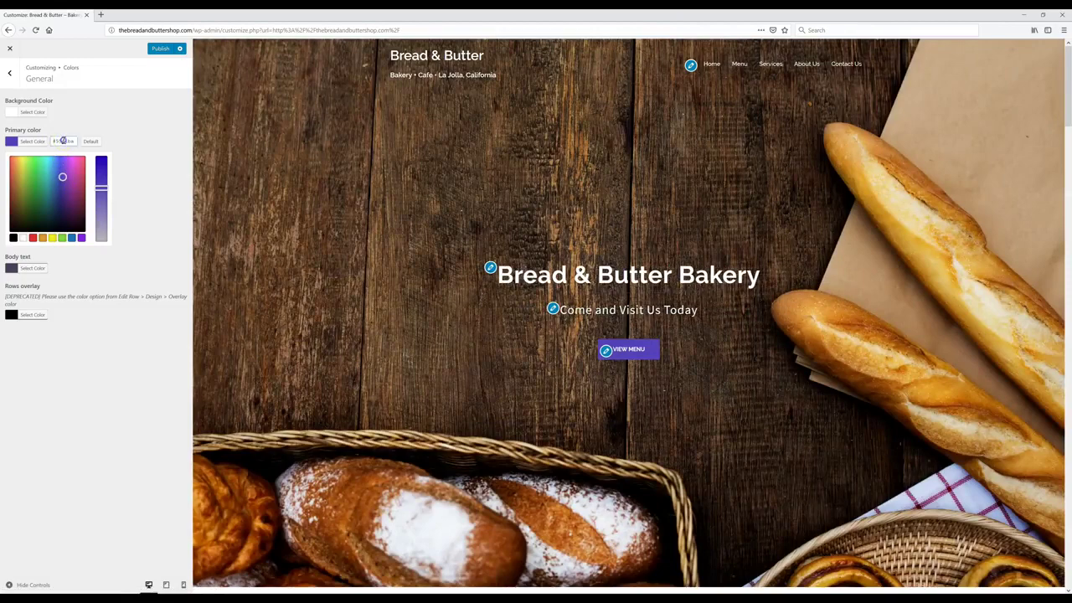
pyautogui.write('#1e73be')
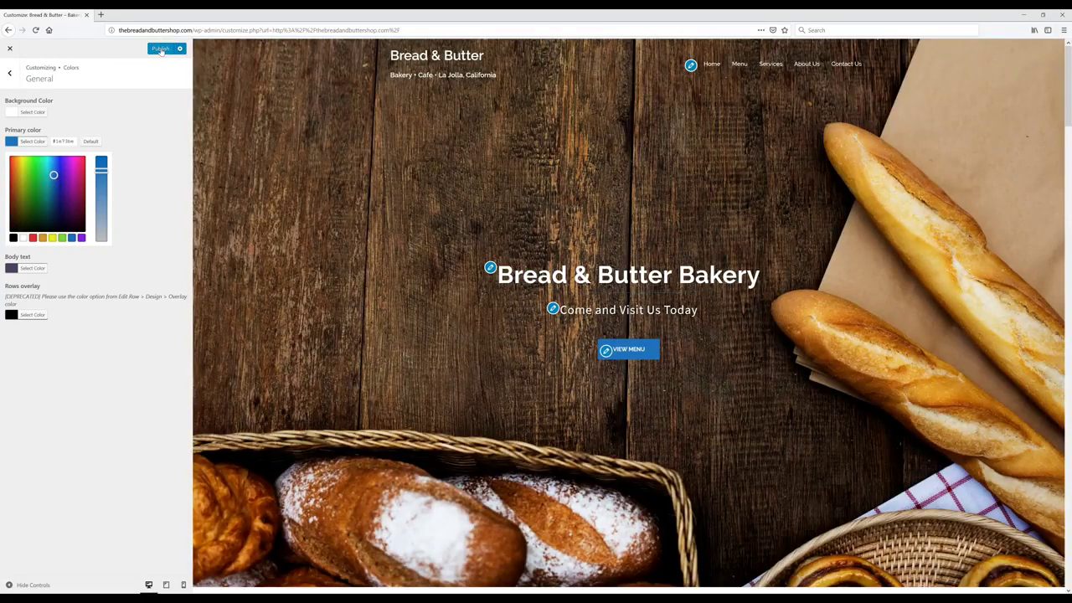
pyautogui.click(162, 49)
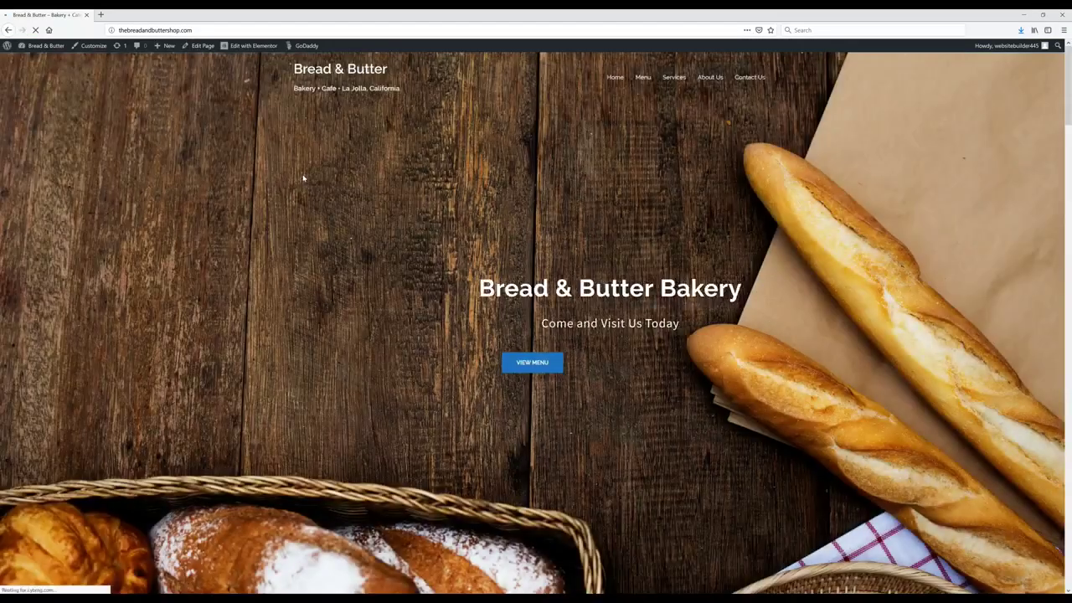
# Step: Open the front page in Elementor and select the Photography service icon box
pyautogui.click(247, 50)
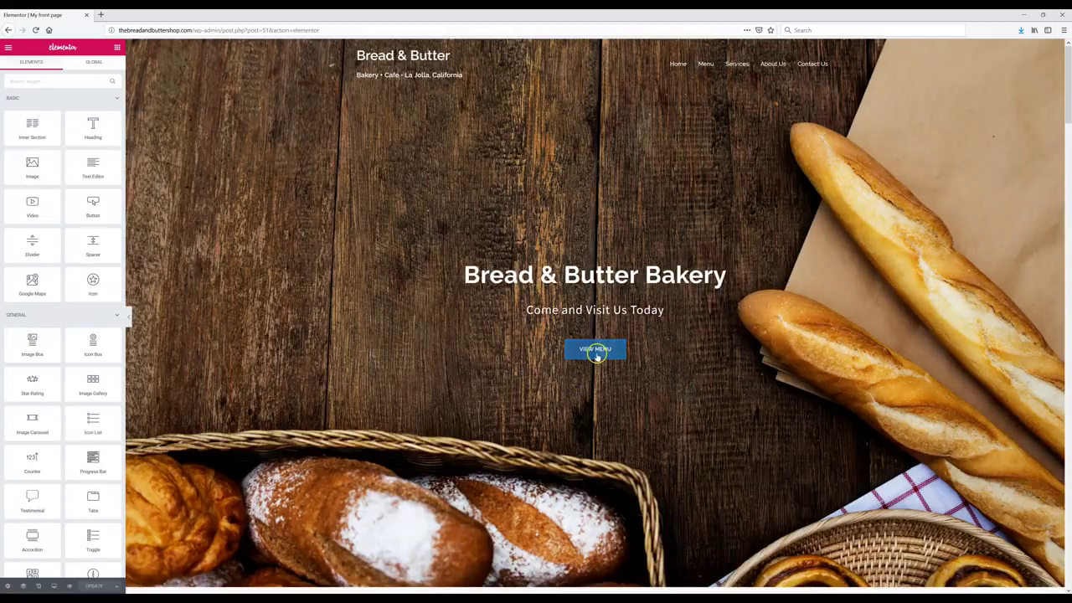
pyautogui.scroll(-5, 586, 352)
pyautogui.scroll(-1, 423, 289)
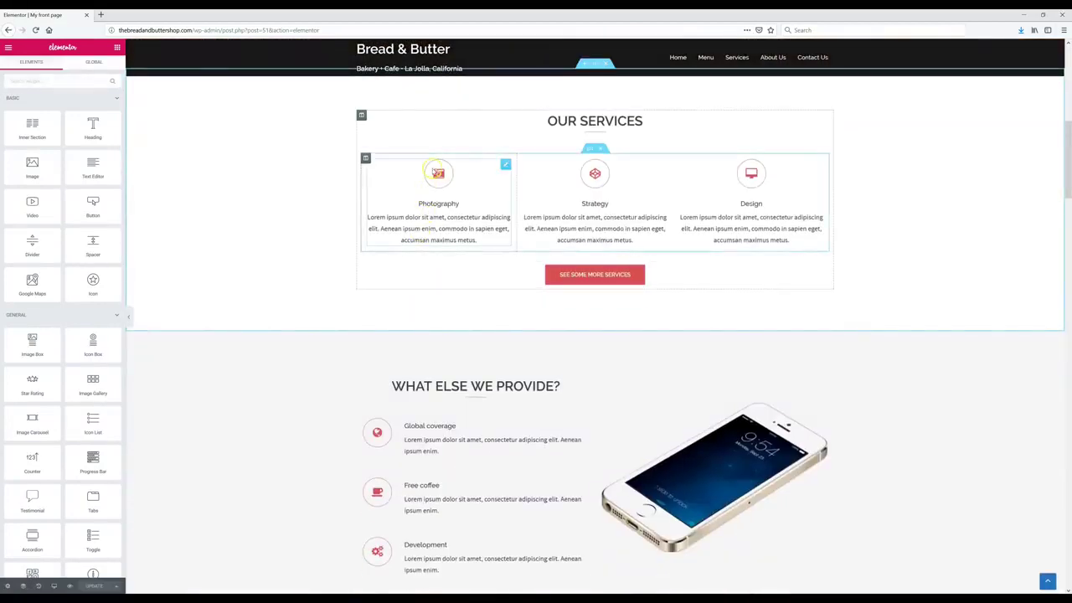
pyautogui.click(439, 174)
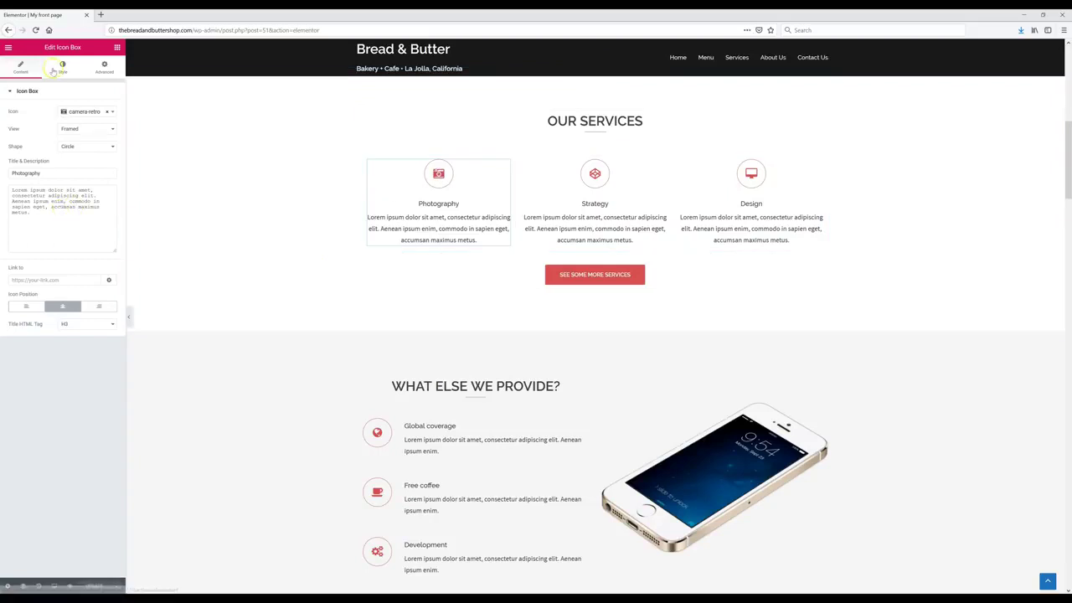
# Step: Set the icon box's primary color to orange #E39237 and update the page
pyautogui.click(63, 69)
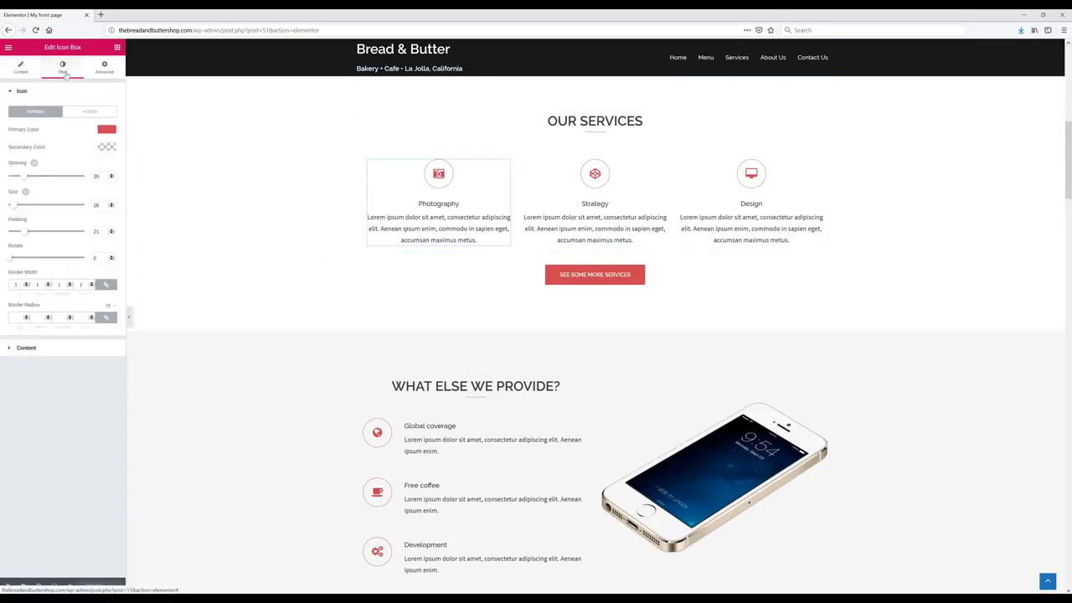
pyautogui.click(106, 130)
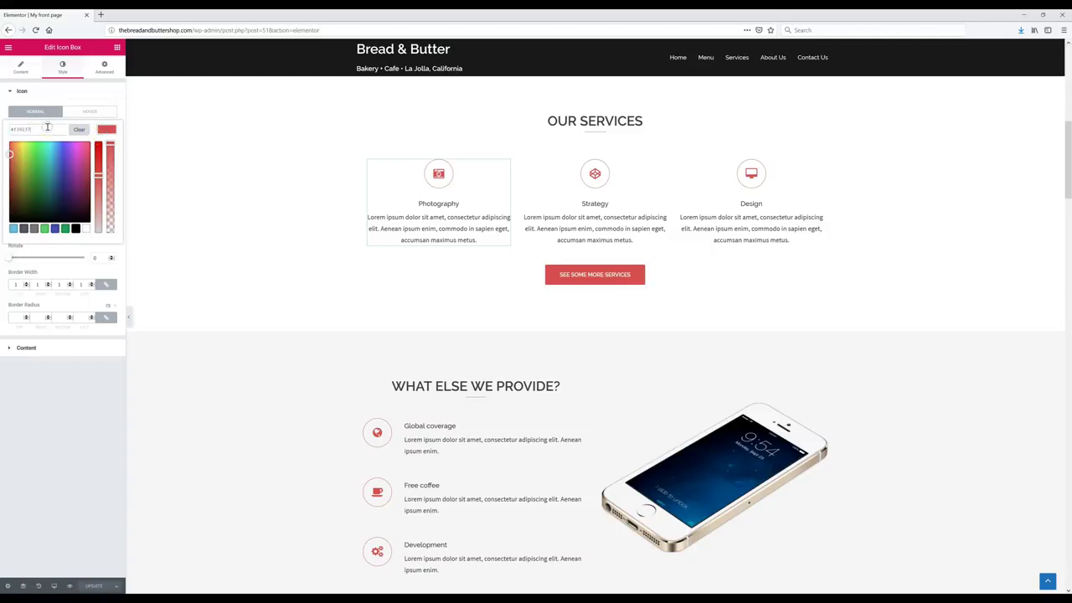
pyautogui.press('Return')
pyautogui.click(94, 586)
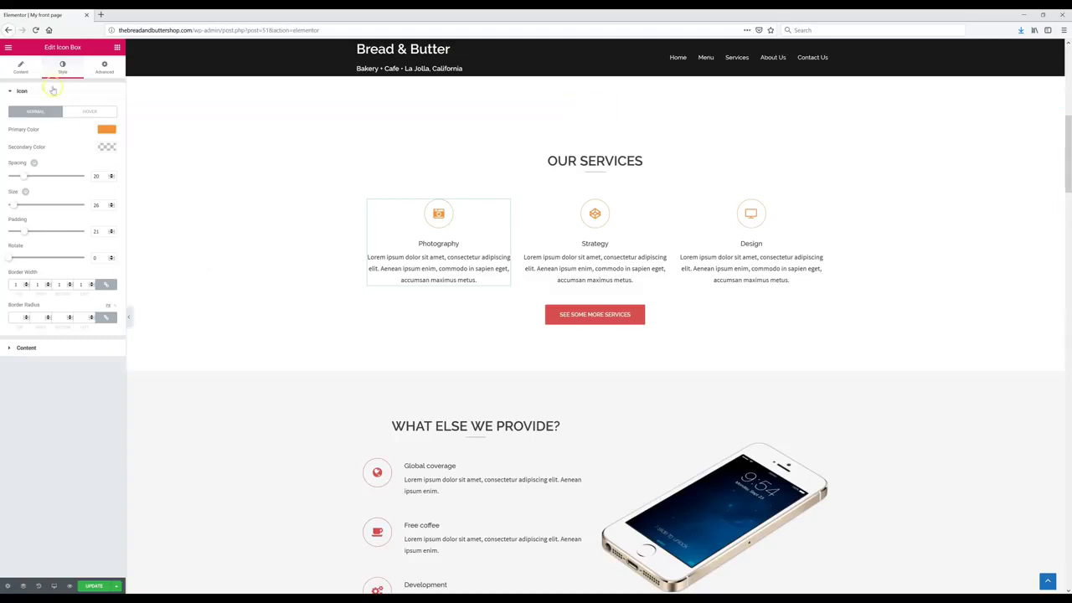
# Step: Change the first service box's icon to a phone shown in Stacked view
pyautogui.click(23, 68)
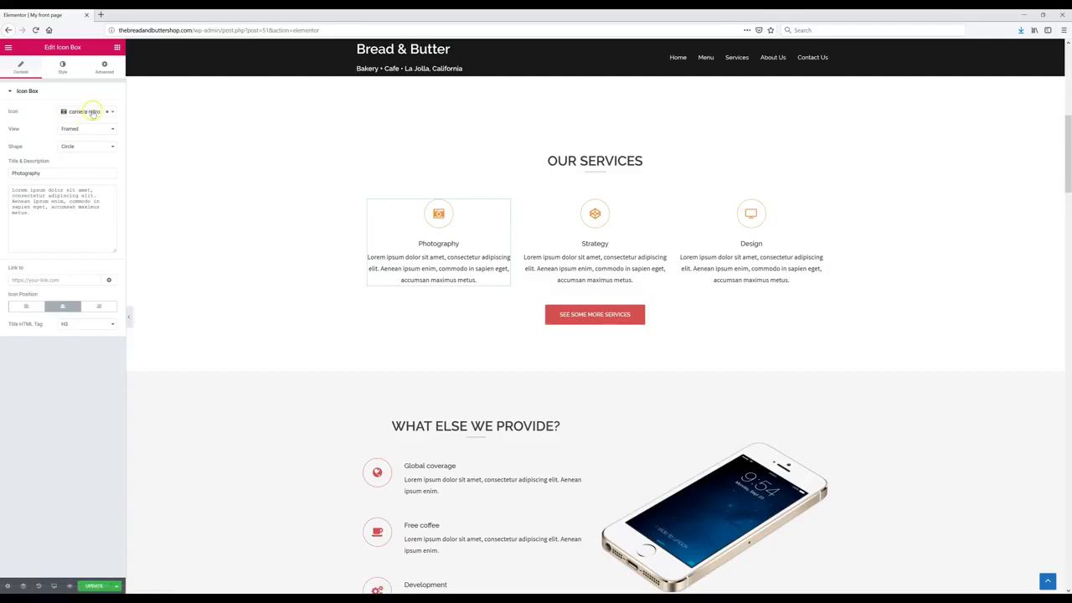
pyautogui.click(92, 113)
pyautogui.scroll(-5, 97, 172)
pyautogui.scroll(-3, 99, 173)
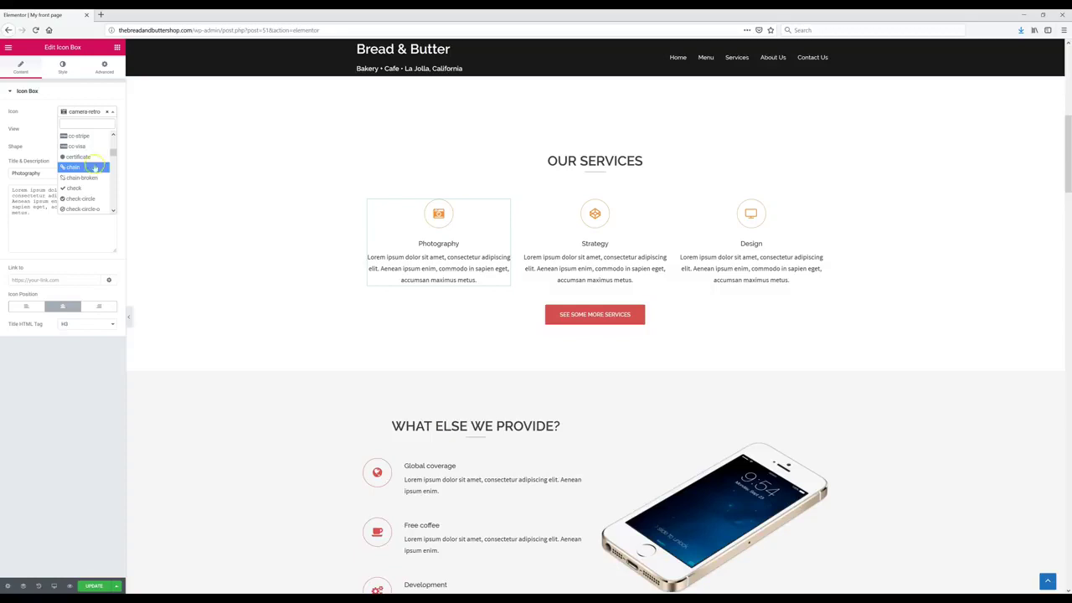
pyautogui.click(81, 135)
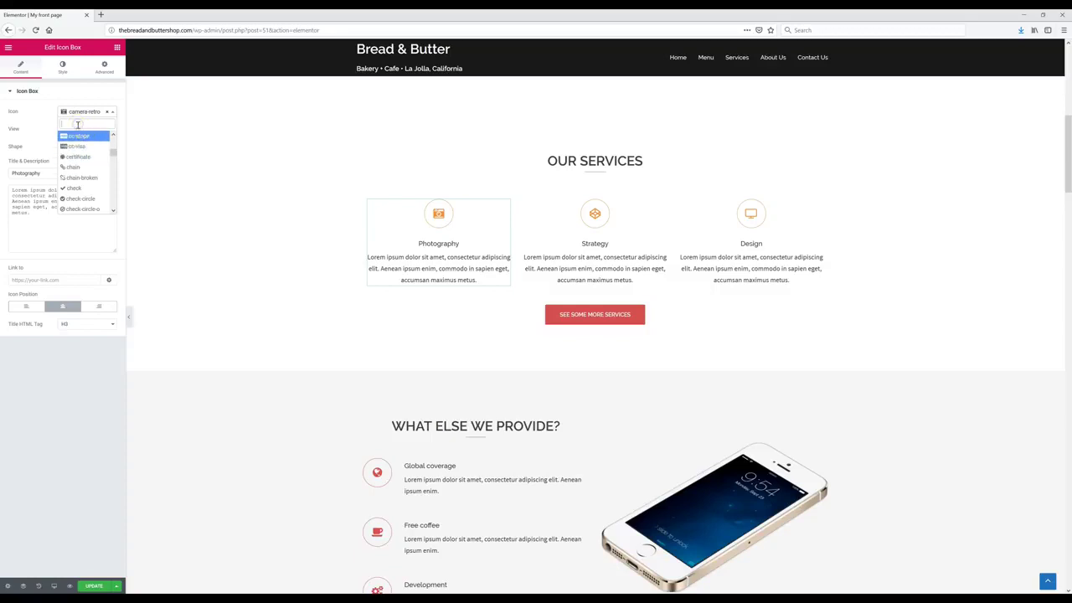
pyautogui.write('phone')
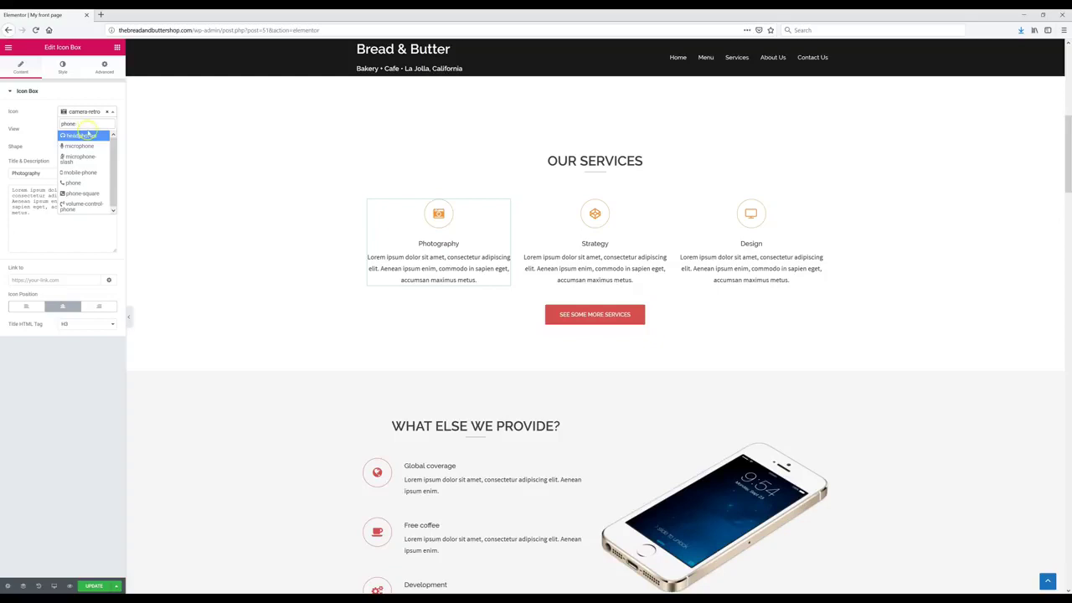
pyautogui.click(81, 183)
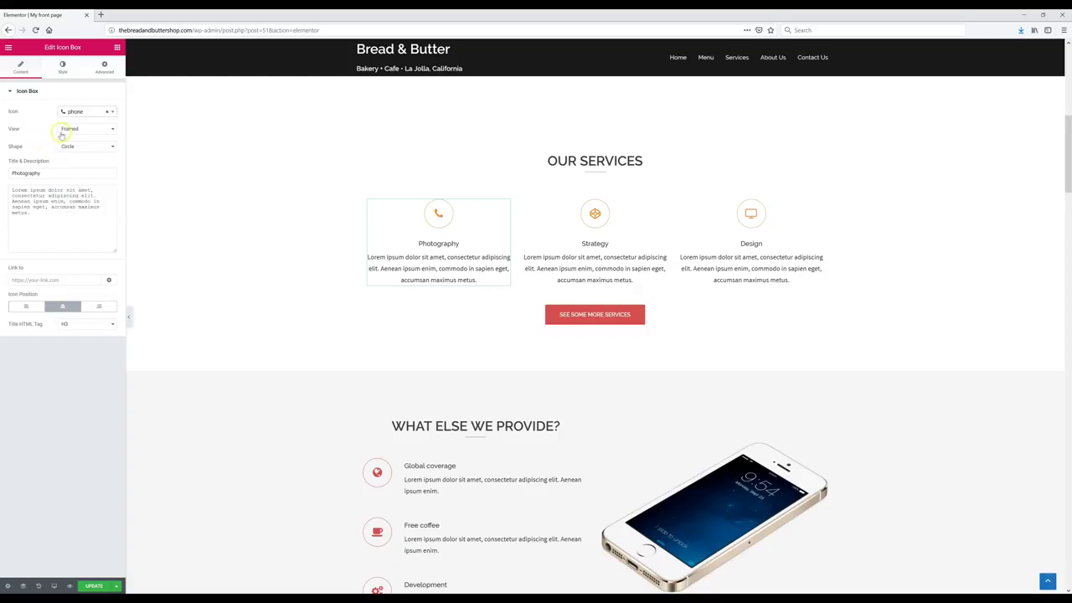
pyautogui.click(71, 129)
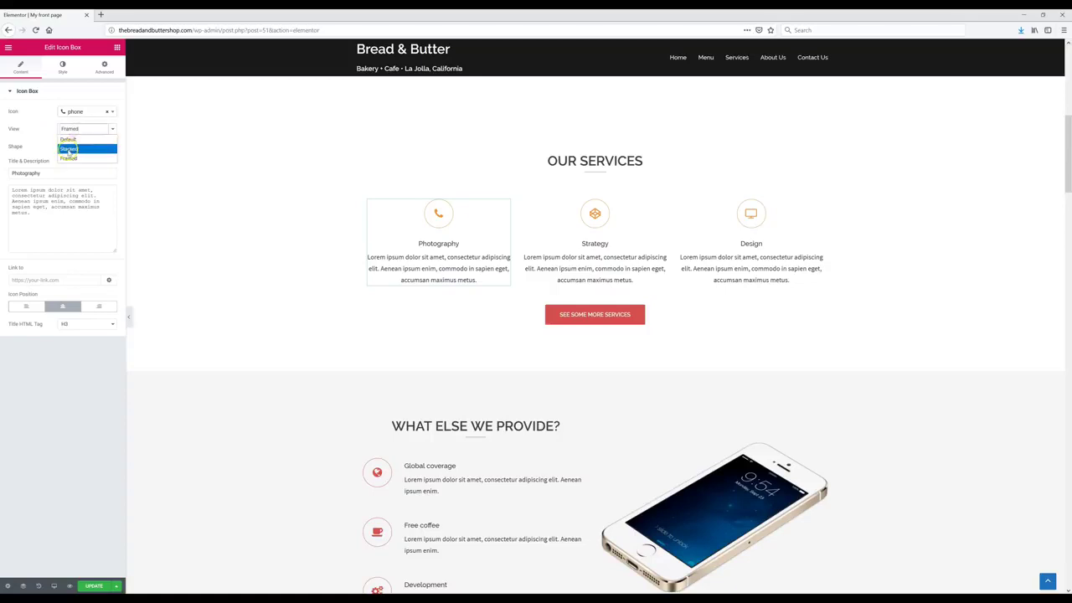
pyautogui.click(69, 149)
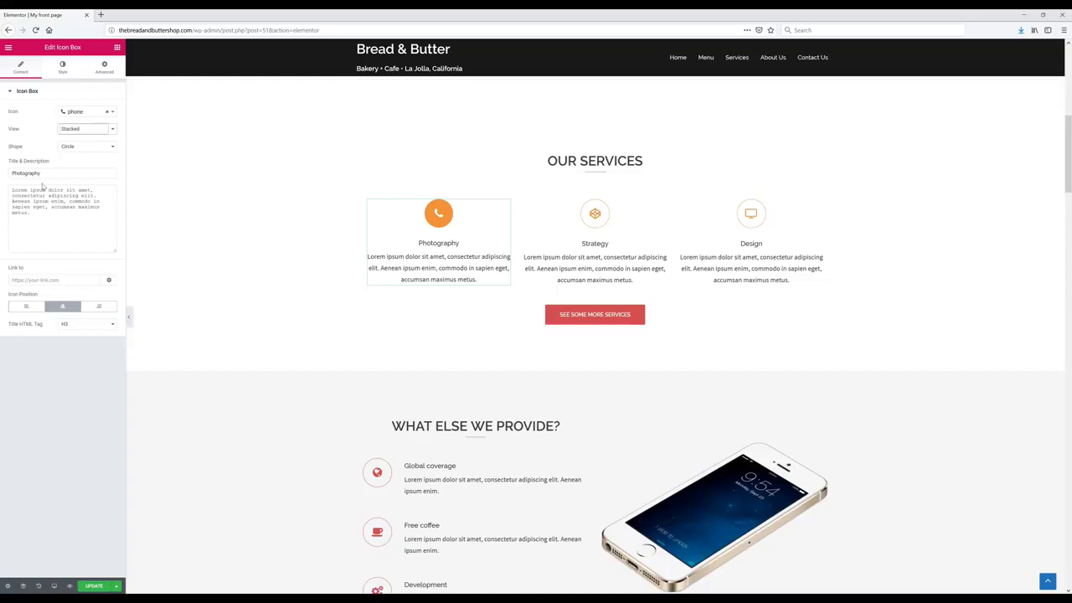
# Step: Retitle the box 'Place Order For Pickup' and replace its description with call-to-order text
pyautogui.doubleClick(48, 171)
pyautogui.write('Place Order For Pickup')
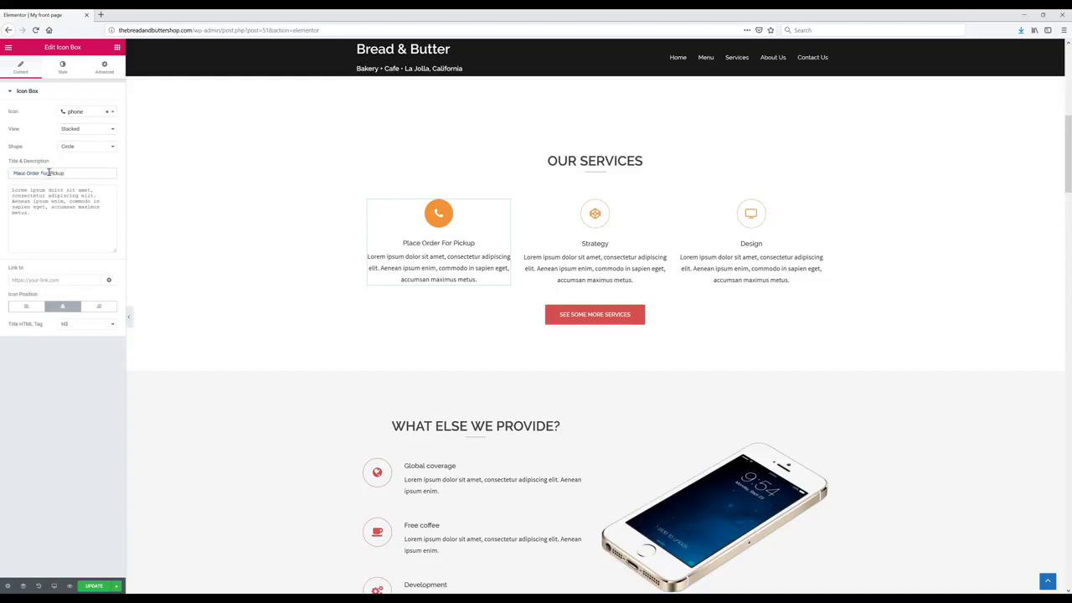
pyautogui.tripleClick(58, 214)
pyautogui.write("Give us a call at (858) 534-2230 to place an order and we'll have it ready for immediate pickup")
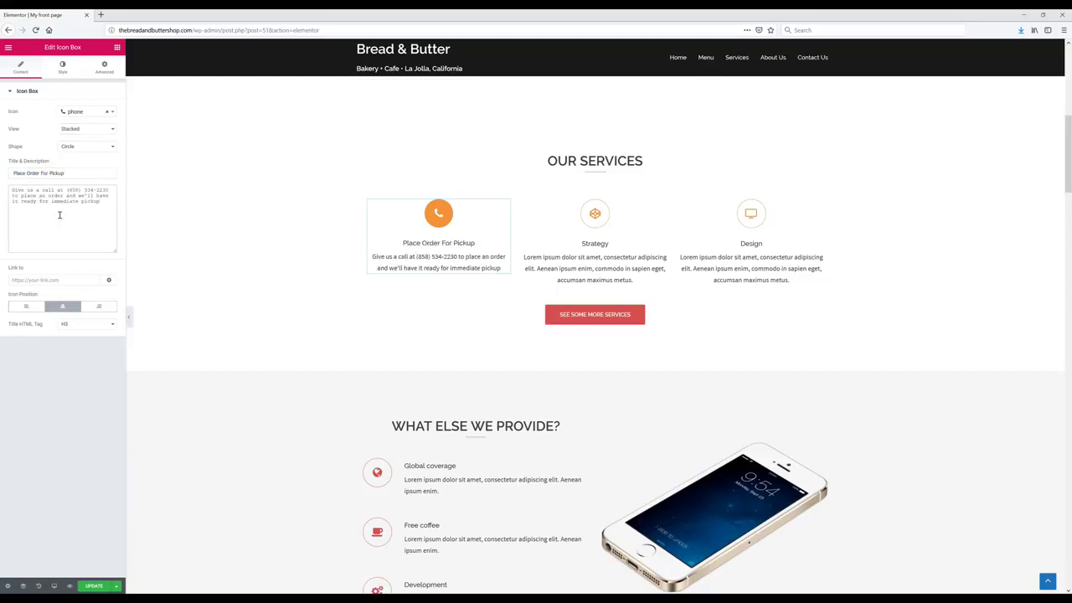
pyautogui.click(81, 267)
# Step: Open the Contact Us page in a new tab and copy its URL
pyautogui.rightClick(805, 60)
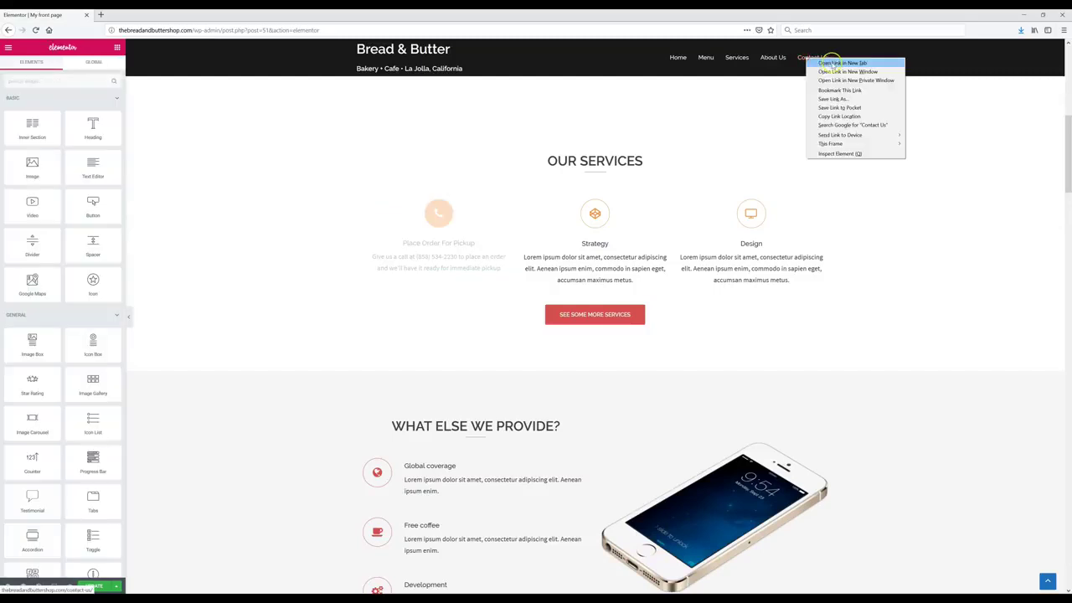
pyautogui.click(831, 64)
pyautogui.click(156, 15)
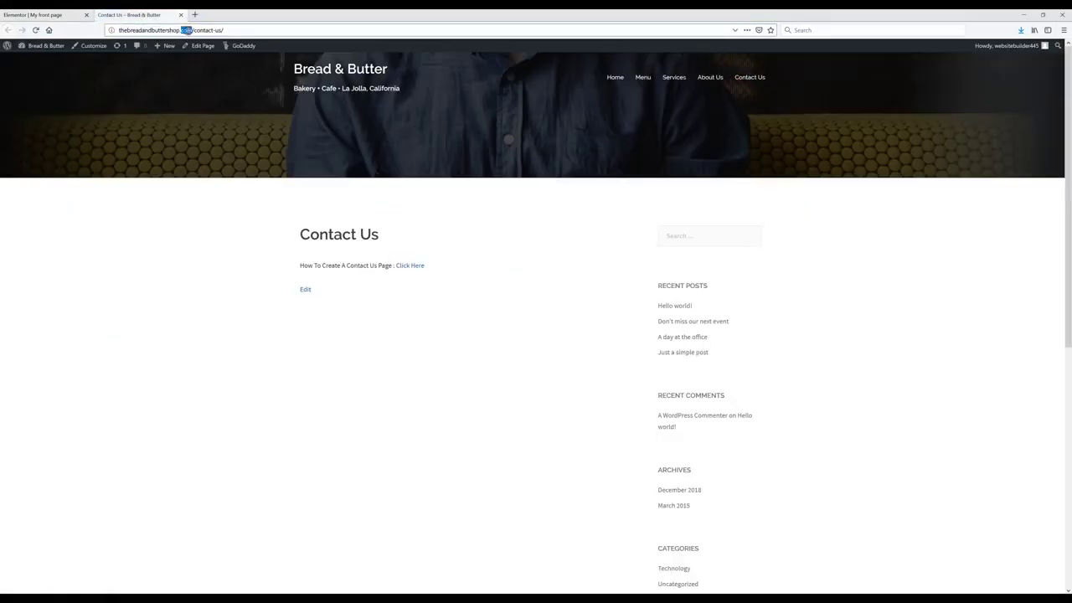
pyautogui.tripleClick(186, 30)
pyautogui.rightClick(189, 31)
pyautogui.click(210, 53)
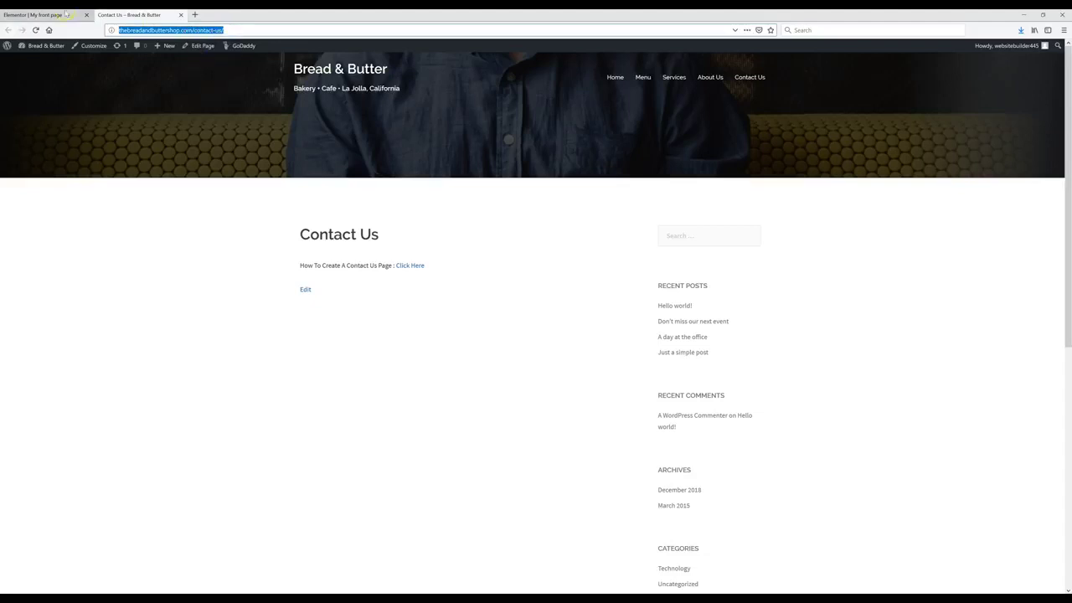
# Step: Paste the Contact Us URL as the Place Order For Pickup box's link and save the front page
pyautogui.click(52, 15)
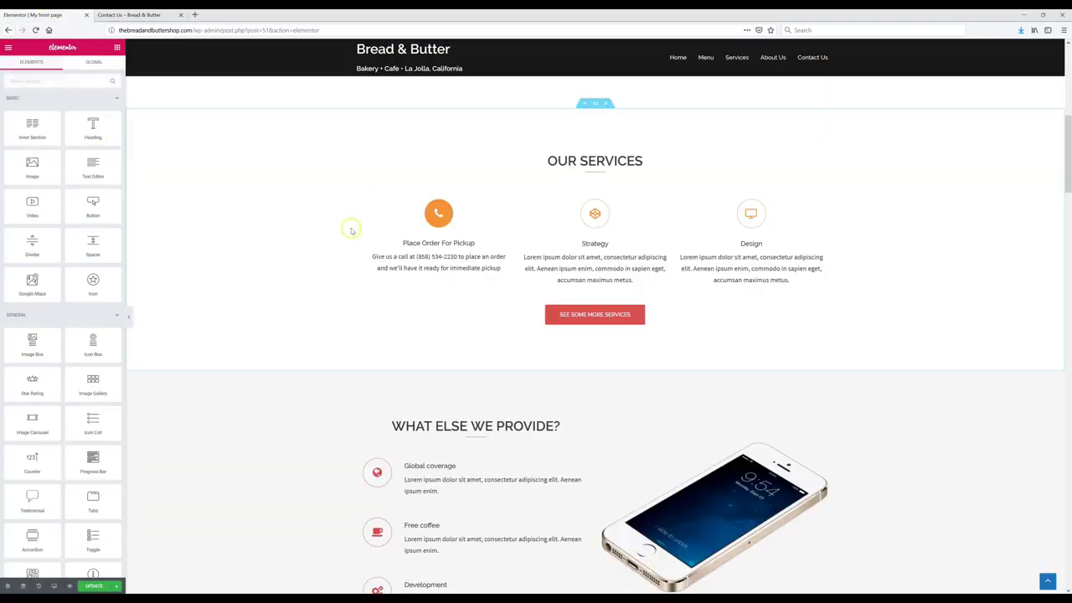
pyautogui.click(438, 215)
pyautogui.click(65, 283)
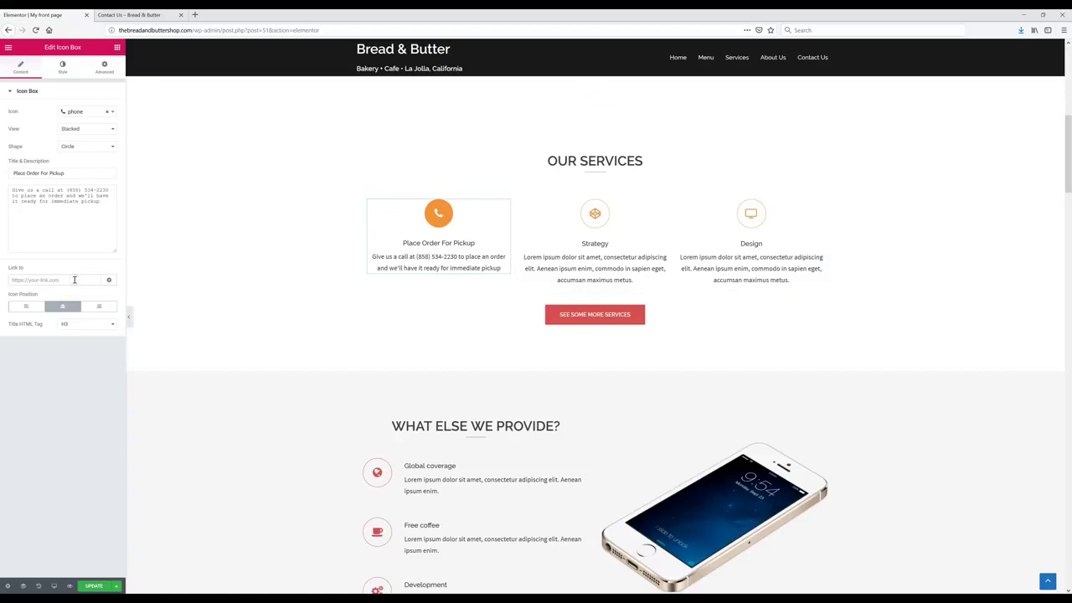
pyautogui.hotkey('ctrl', 'v')
pyautogui.click(89, 193)
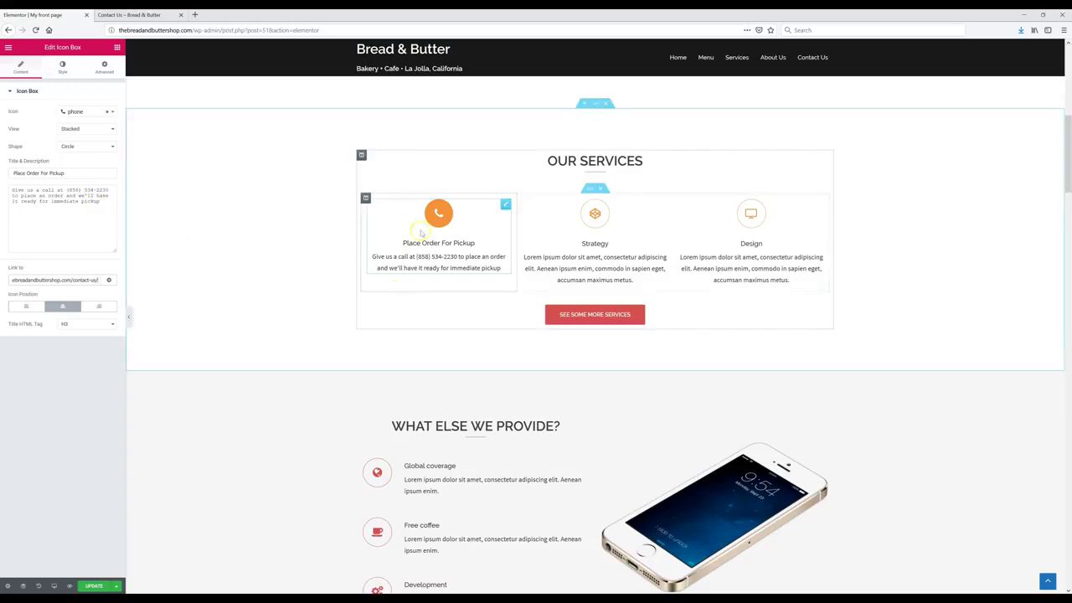
pyautogui.click(421, 227)
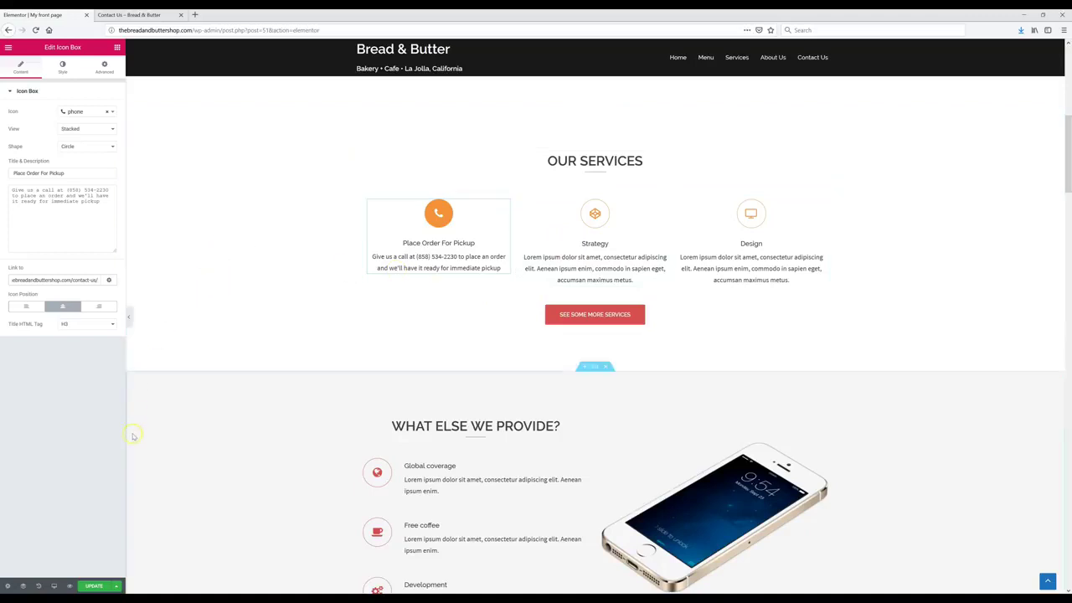
pyautogui.click(96, 586)
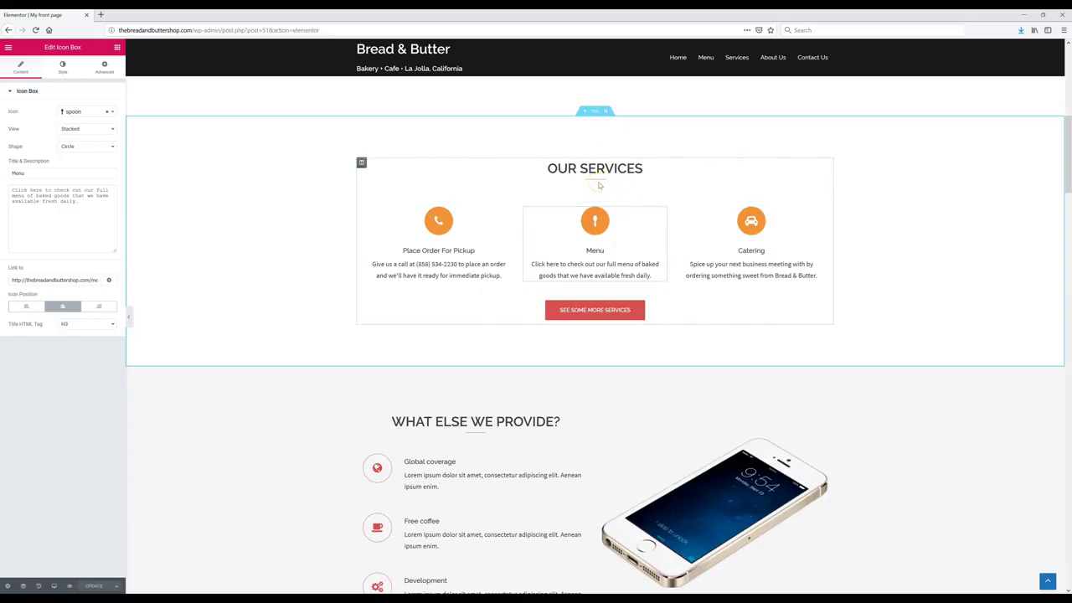
# Step: Select the See Some More Services button to relabel it
pyautogui.click(627, 312)
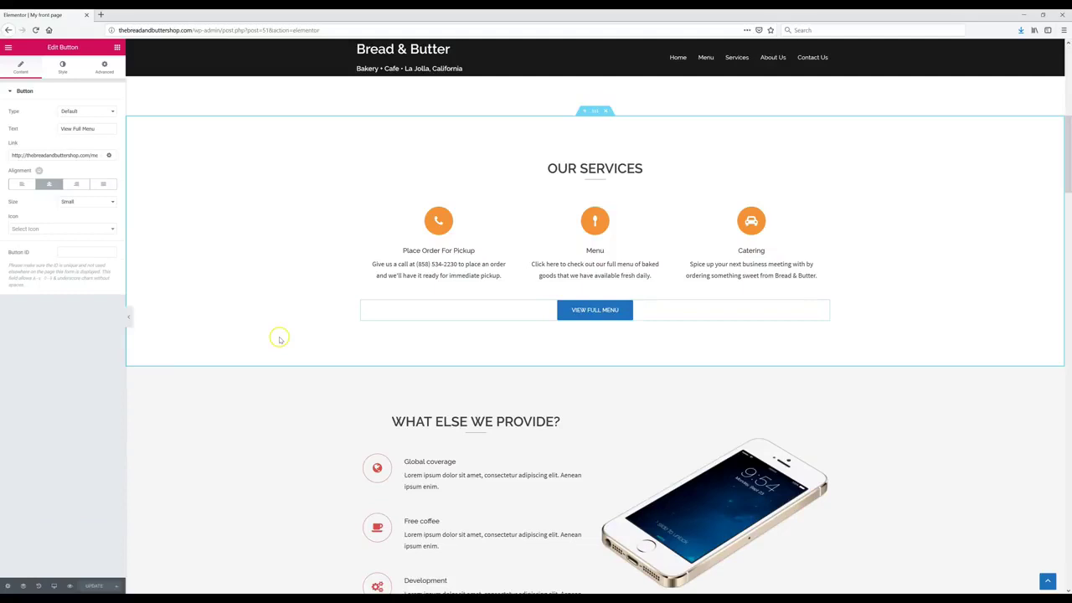
# Step: Open the live home page in a new tab and view its Our Services section
pyautogui.rightClick(401, 55)
pyautogui.click(436, 60)
pyautogui.click(138, 14)
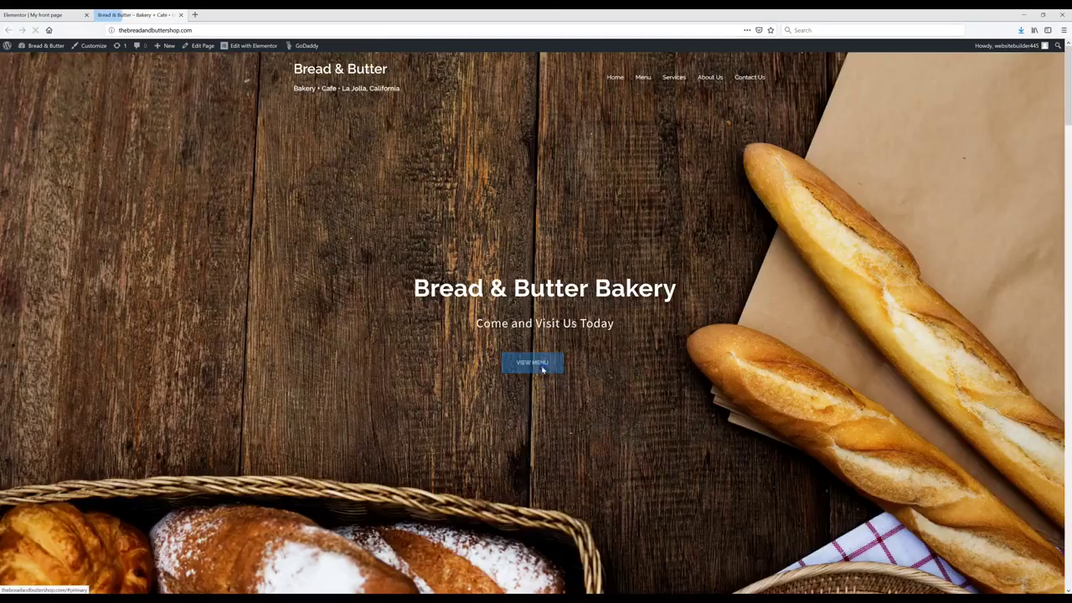
pyautogui.click(541, 366)
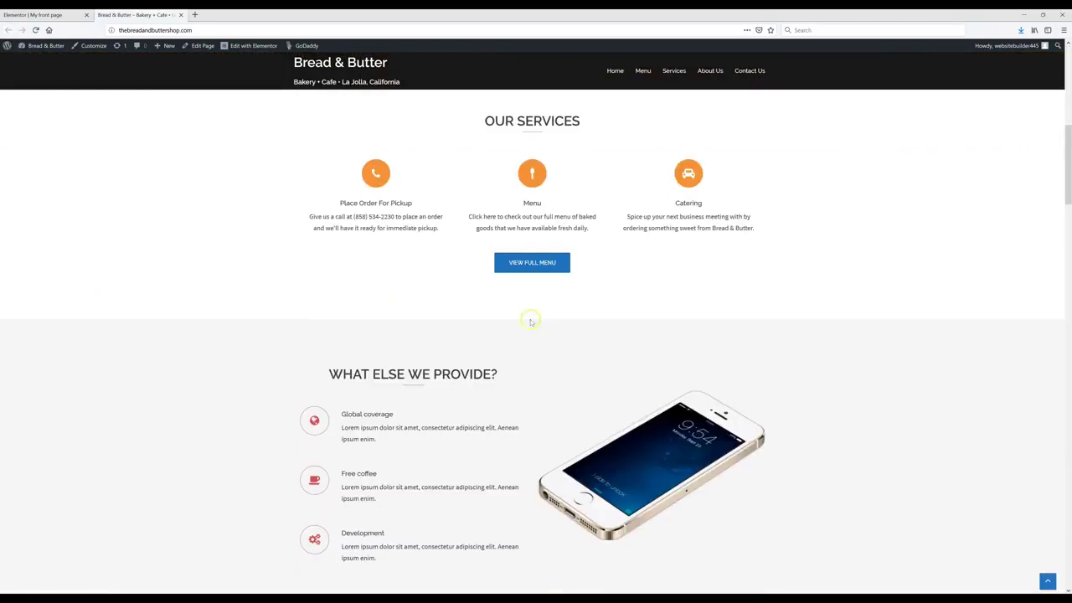
# Step: Open the Menu page in a new tab, verify View Full Menu, and launch the Customizer there
pyautogui.rightClick(540, 178)
pyautogui.click(556, 176)
pyautogui.click(530, 264)
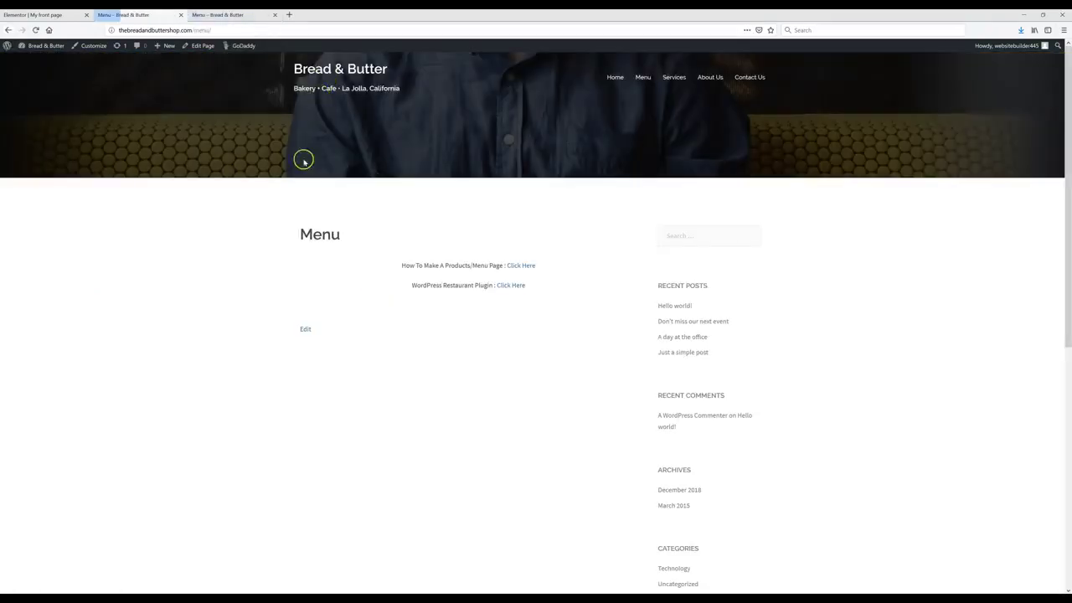
pyautogui.click(223, 15)
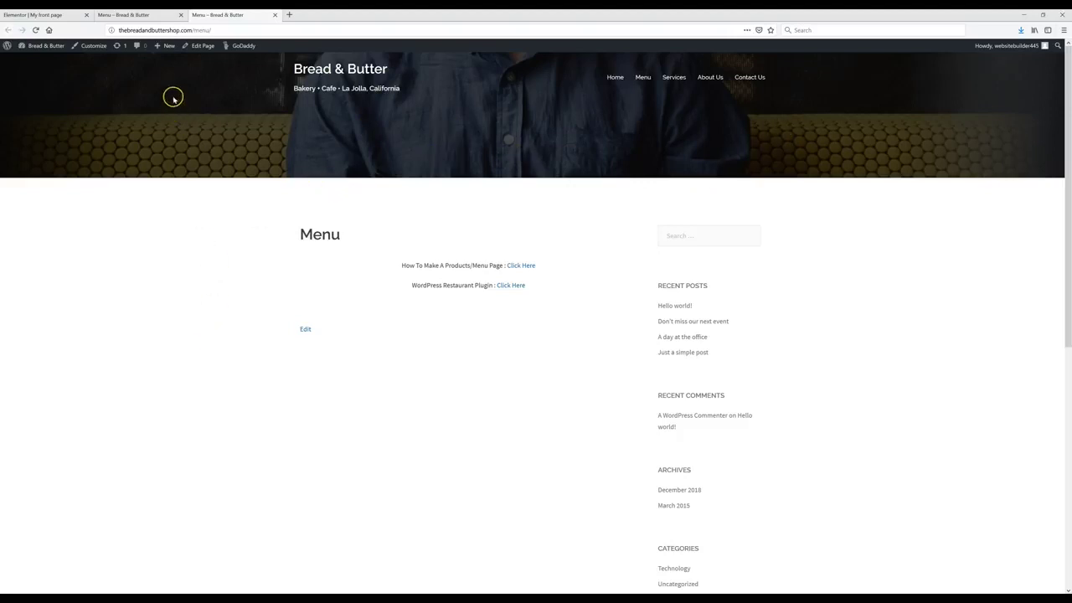
pyautogui.click(96, 45)
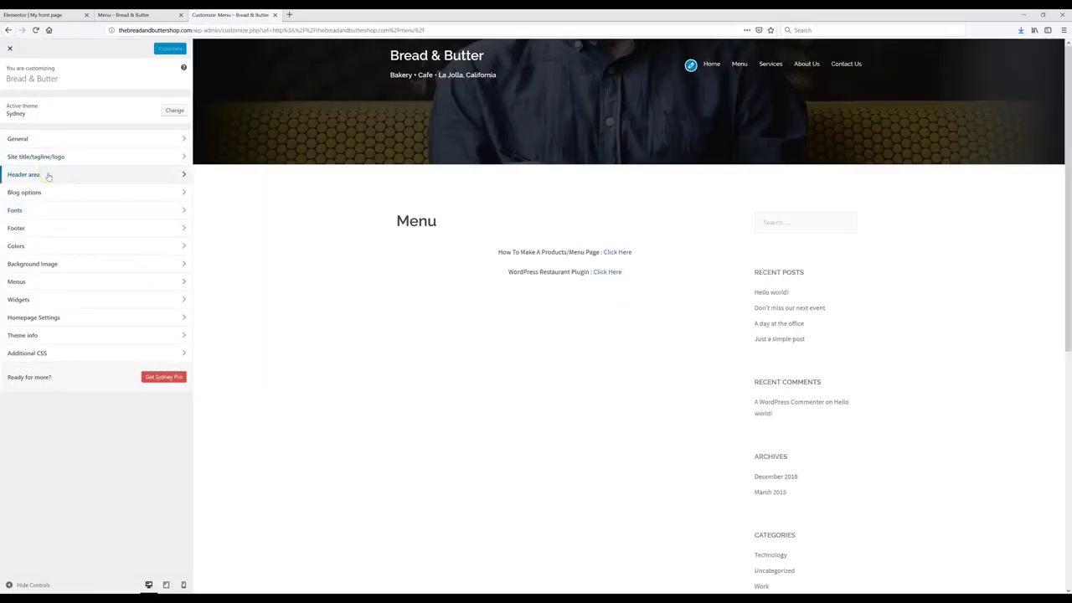
# Step: Upload the WP-3 bakery photo as a new image under Header Area > Header Media
pyautogui.click(48, 175)
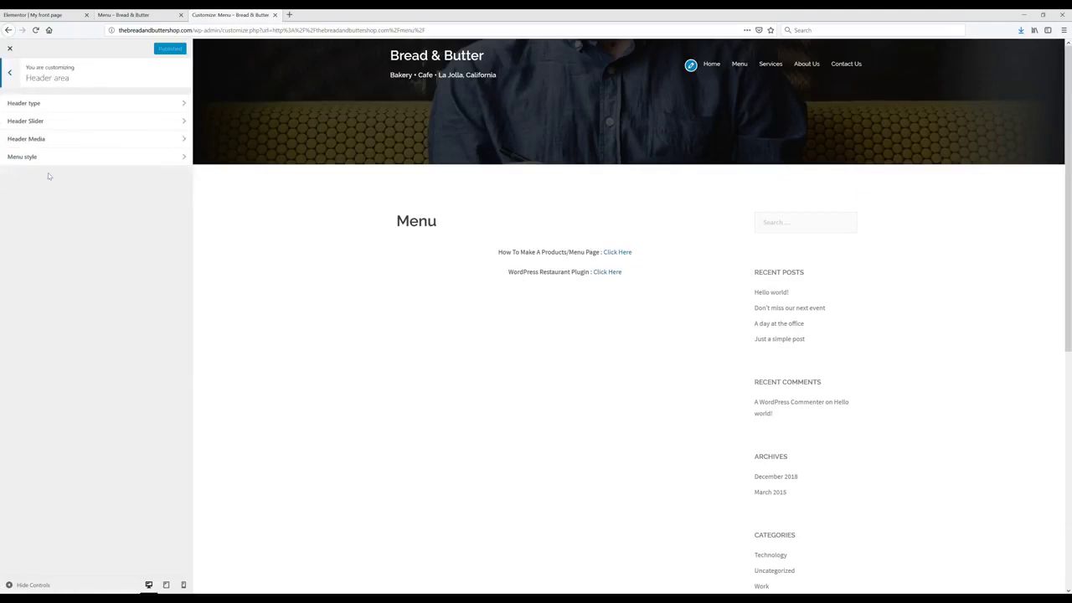
pyautogui.click(48, 139)
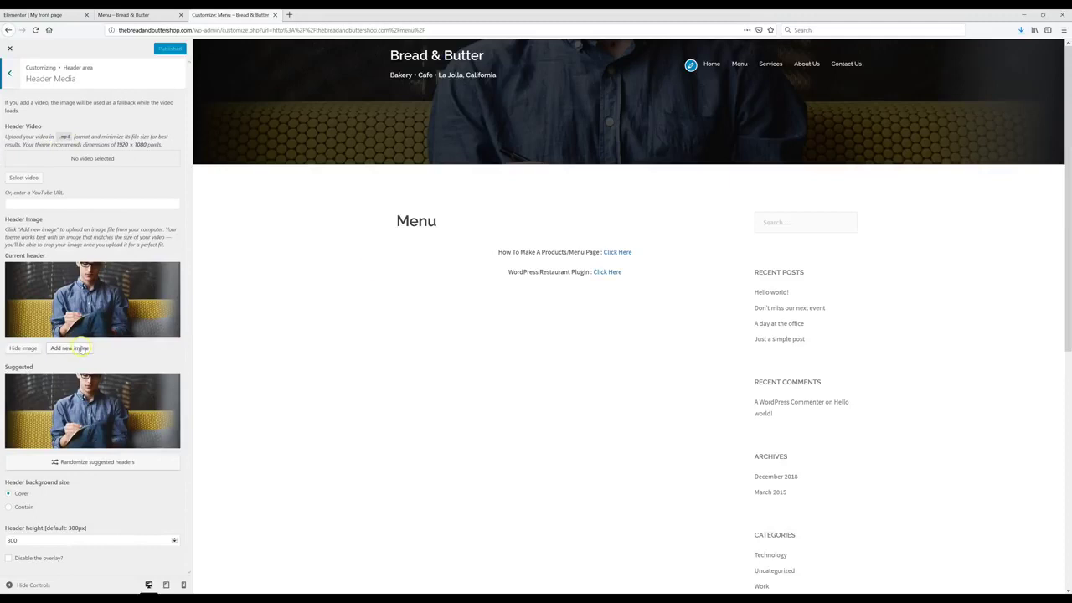
pyautogui.click(1043, 14)
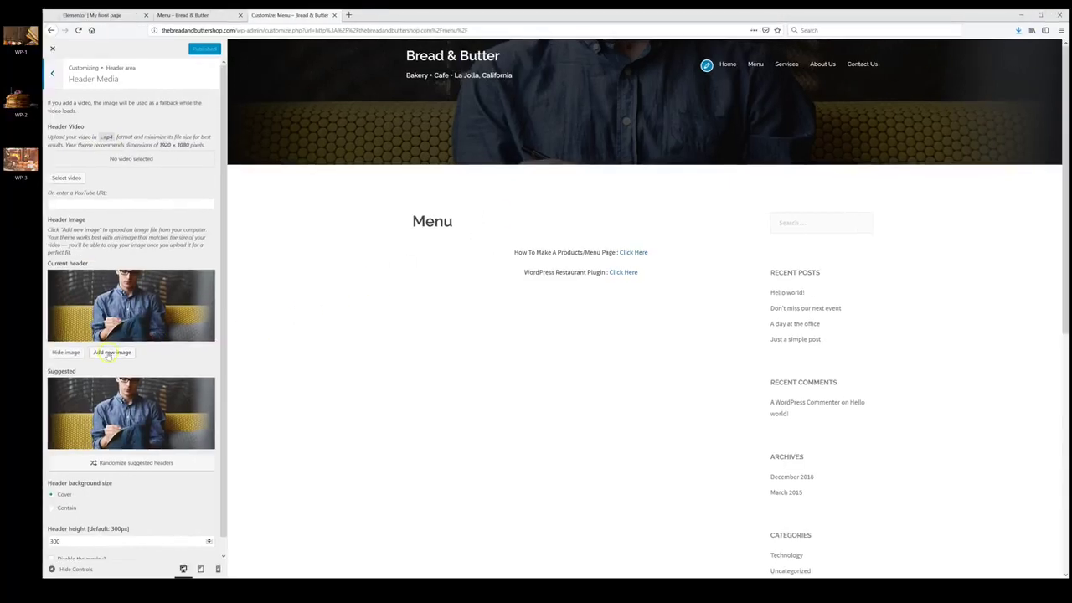
pyautogui.click(107, 352)
pyautogui.moveTo(20, 159); pyautogui.dragTo(412, 245)
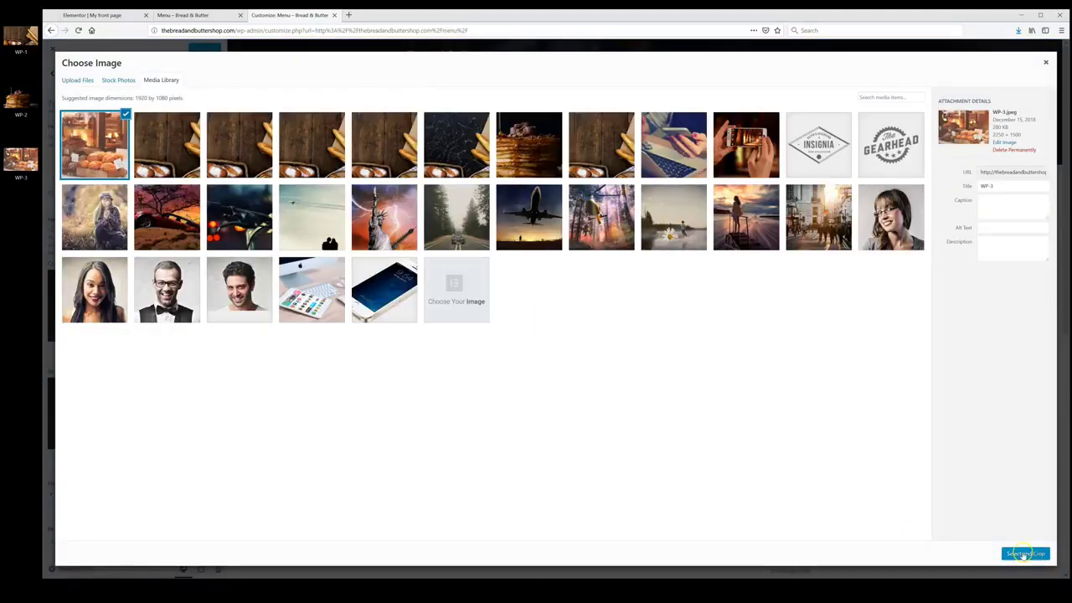
# Step: Crop the pastry photo lower, publish the new header, and close the Customizer
pyautogui.click(1024, 554)
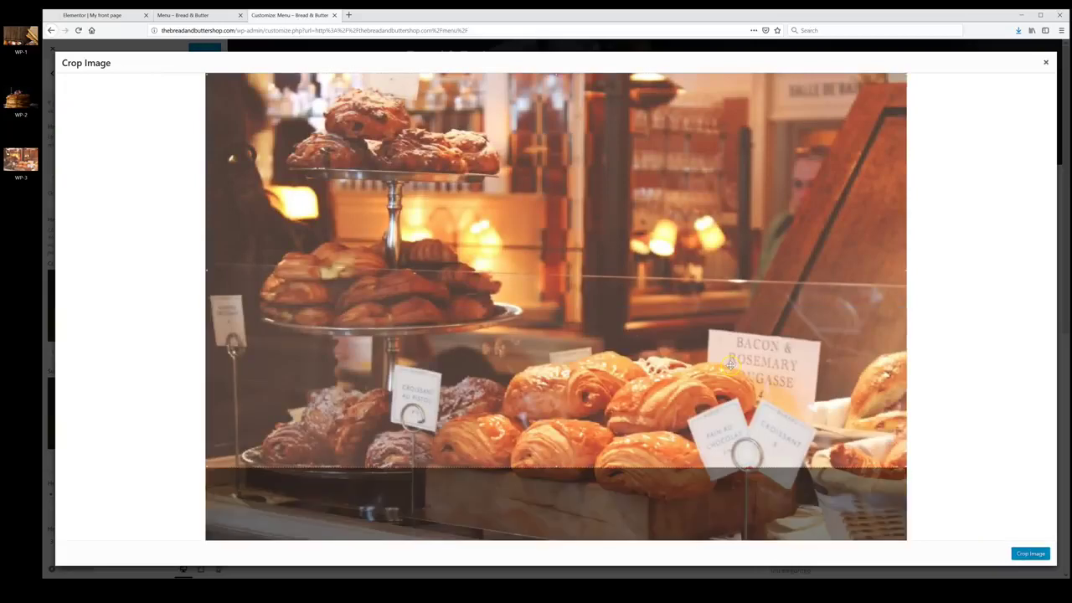
pyautogui.moveTo(573, 291); pyautogui.dragTo(576, 346)
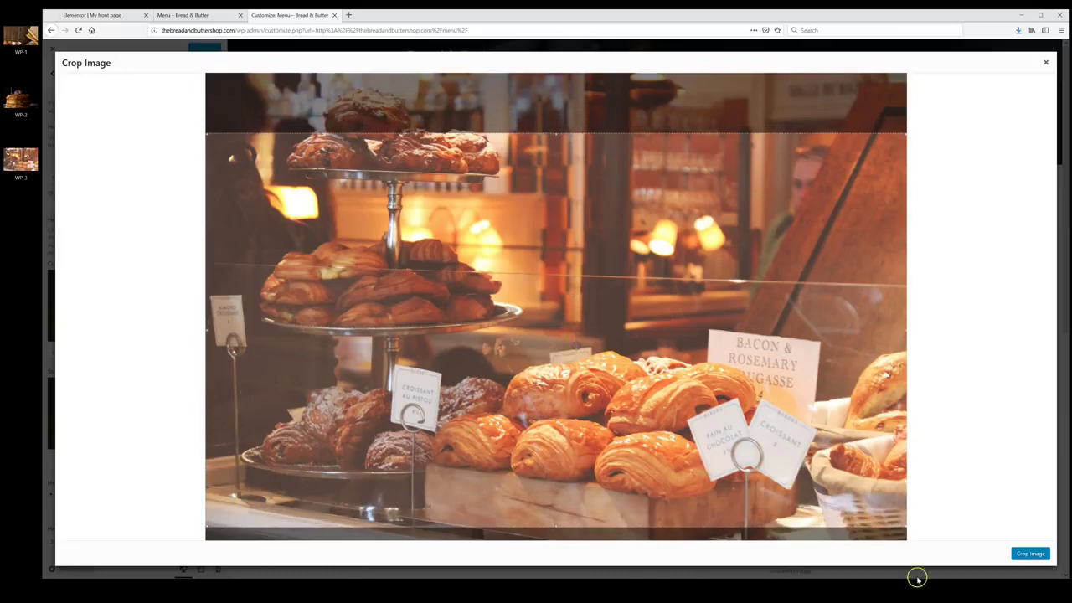
pyautogui.click(1029, 555)
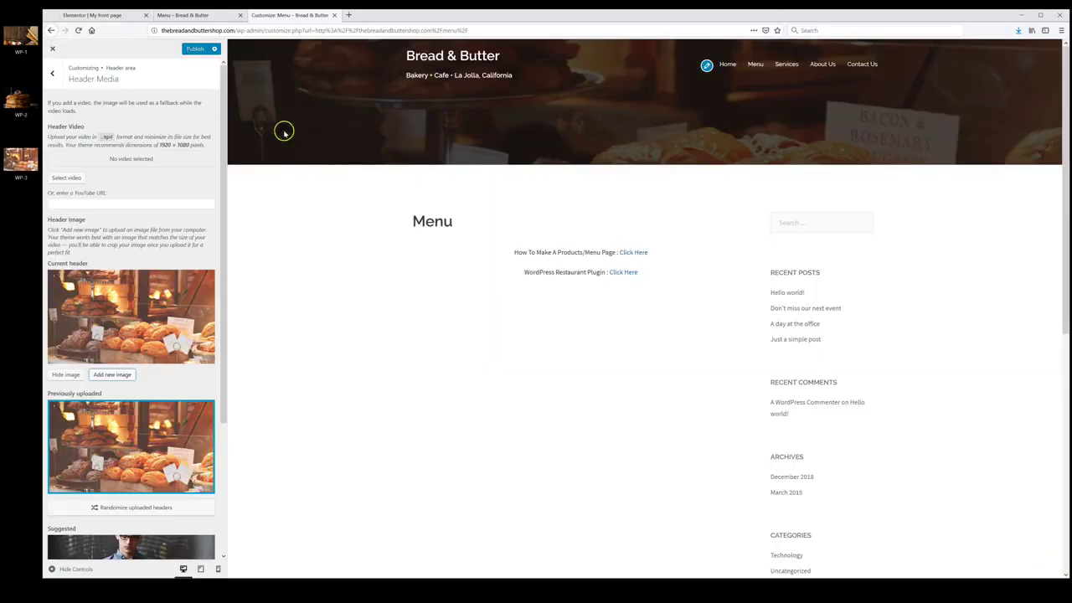
pyautogui.click(194, 49)
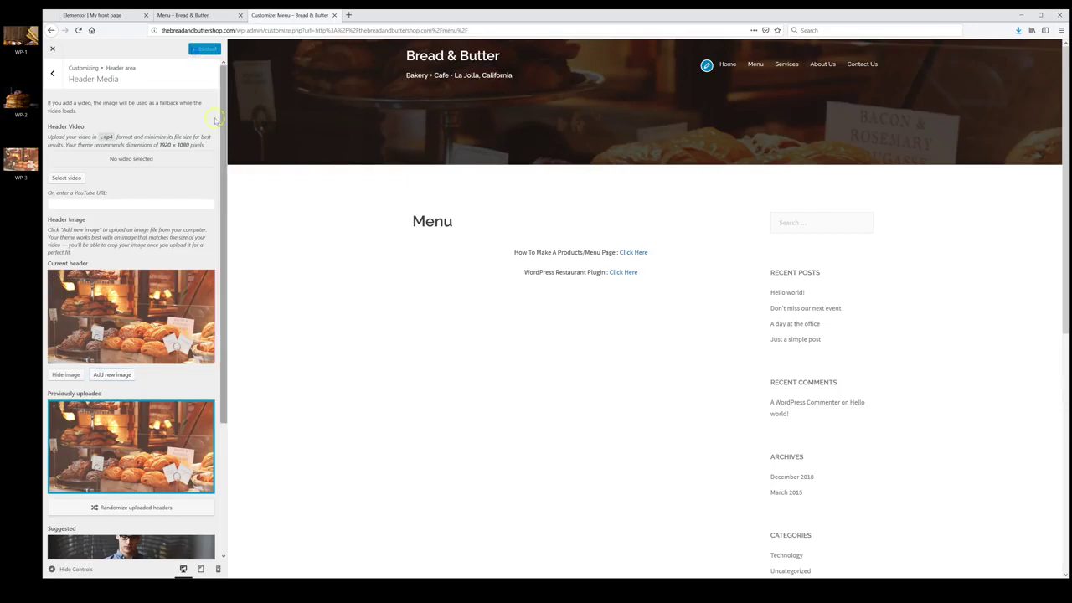
pyautogui.click(52, 48)
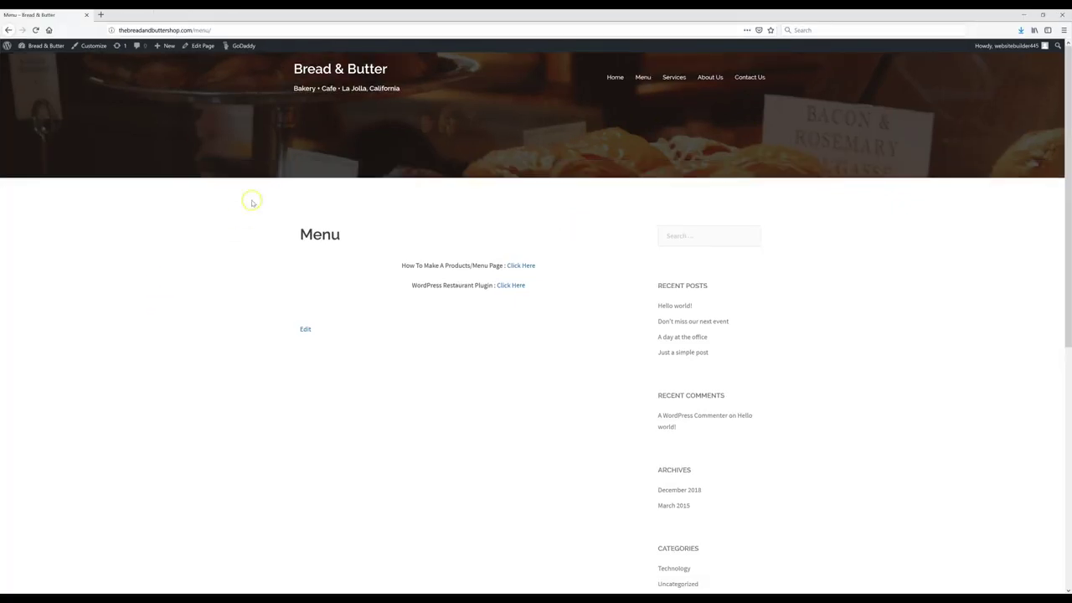
# Step: Open the home page in Elementor and scroll to the What Else We Provide? section
pyautogui.click(328, 74)
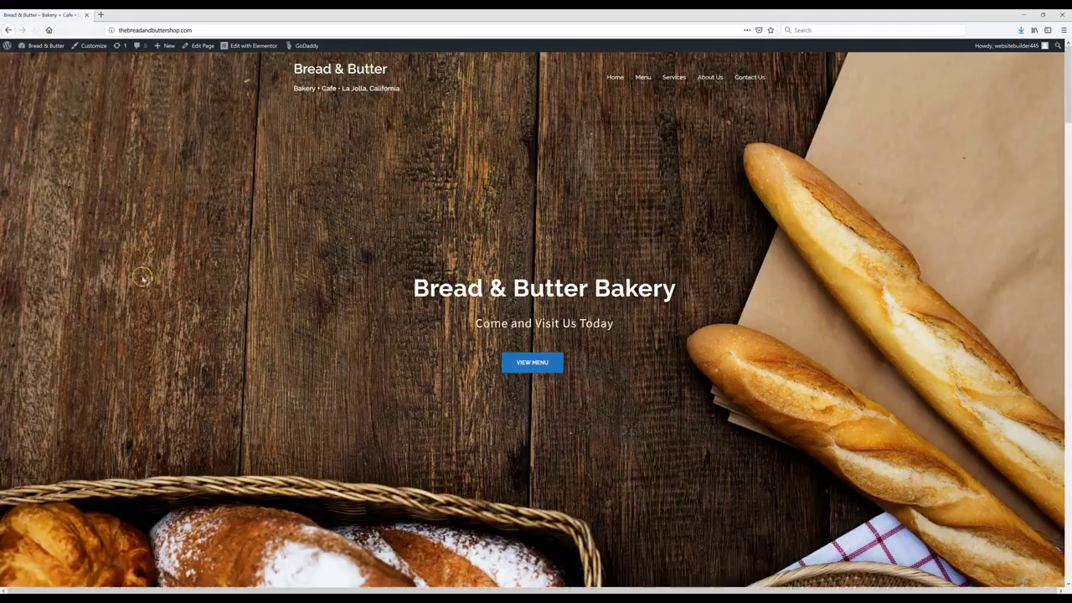
pyautogui.click(243, 46)
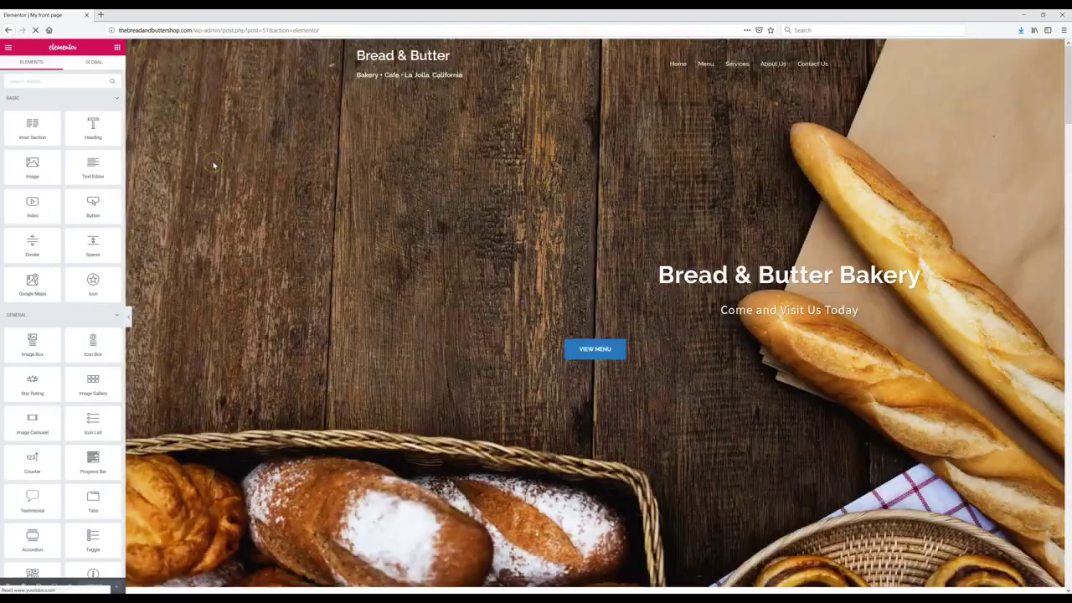
pyautogui.scroll(-7, 594, 349)
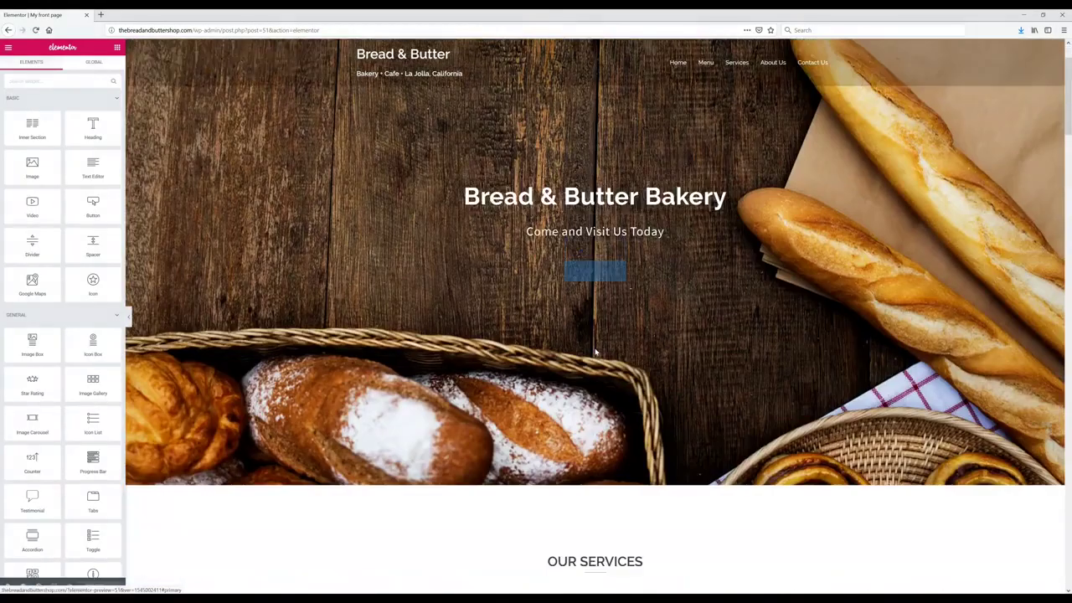
pyautogui.scroll(-3, 643, 358)
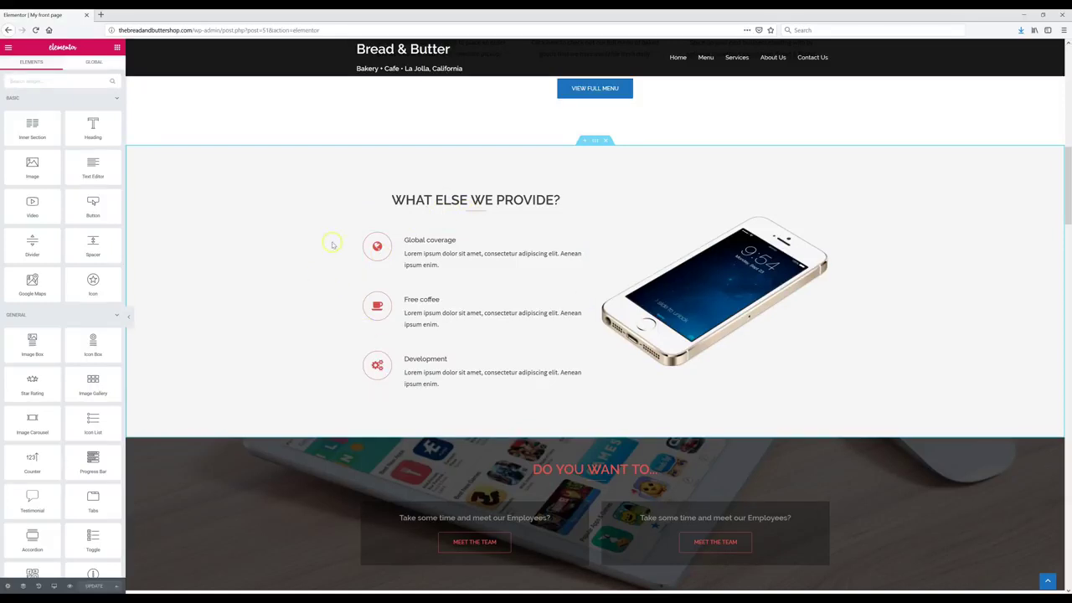
# Step: Make the Global coverage icon a stacked check-circle with primary colour #434343
pyautogui.click(377, 251)
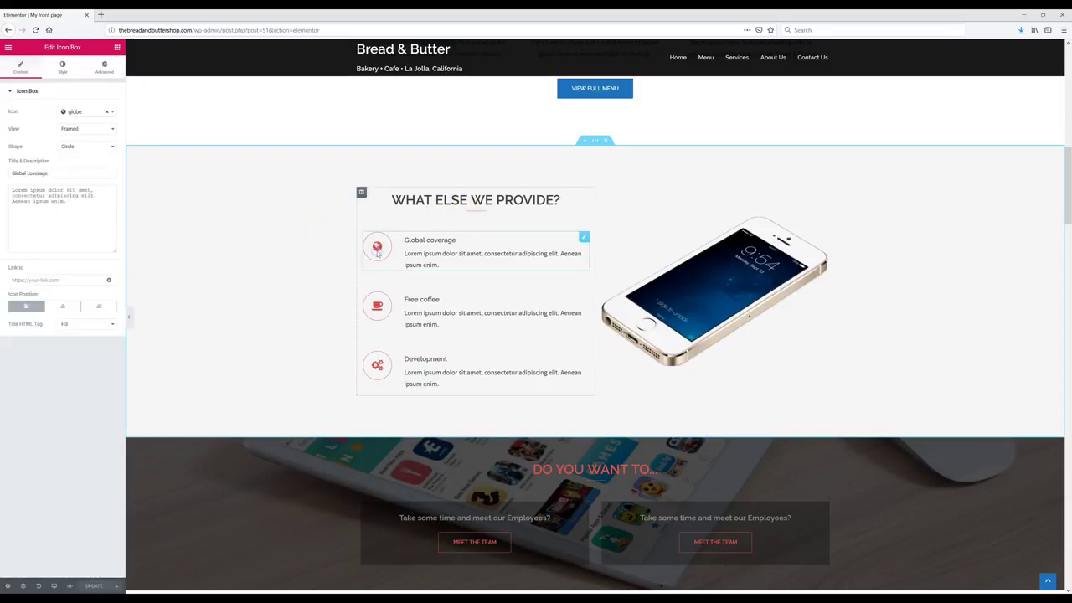
pyautogui.click(96, 116)
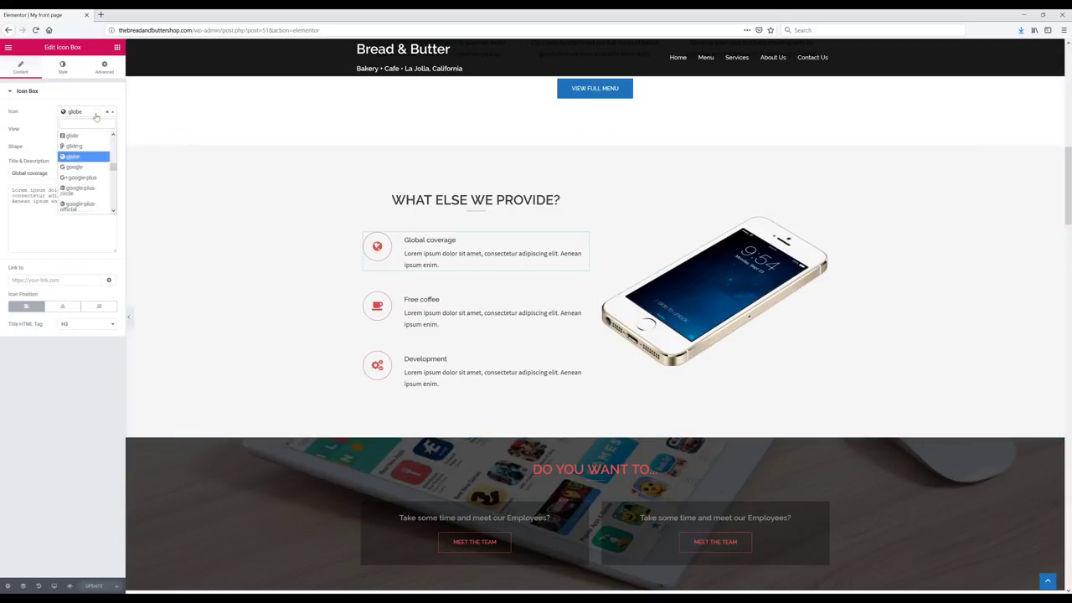
pyautogui.write('check')
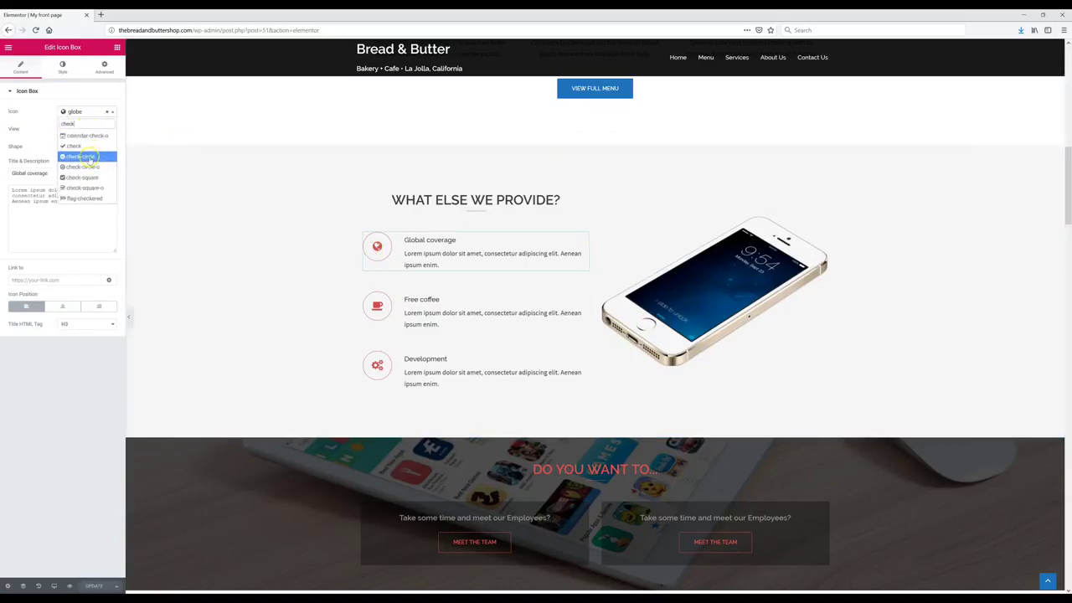
pyautogui.click(90, 157)
pyautogui.click(80, 129)
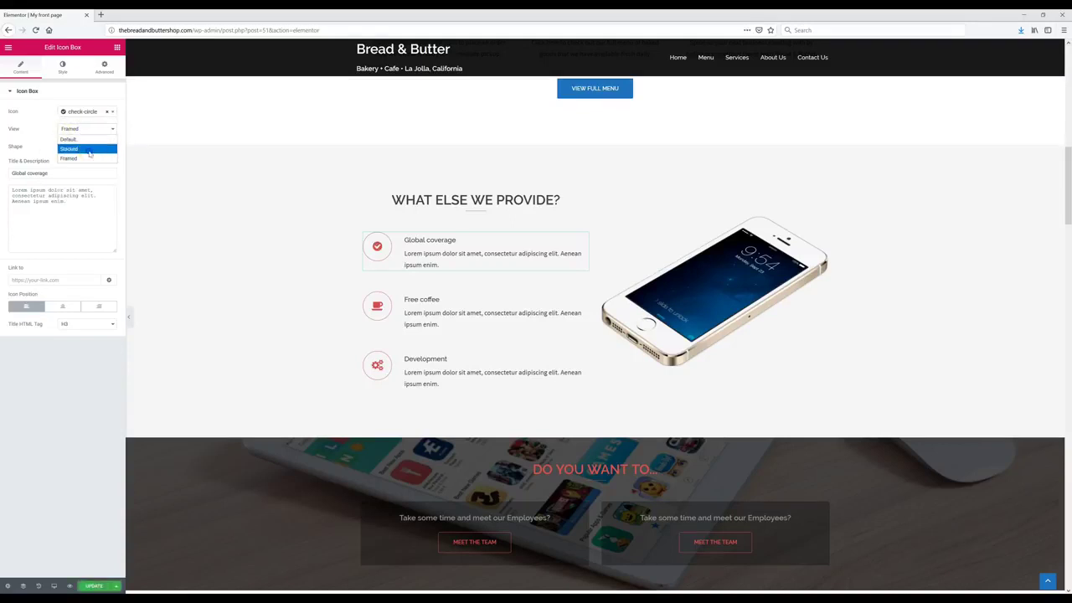
pyautogui.click(89, 149)
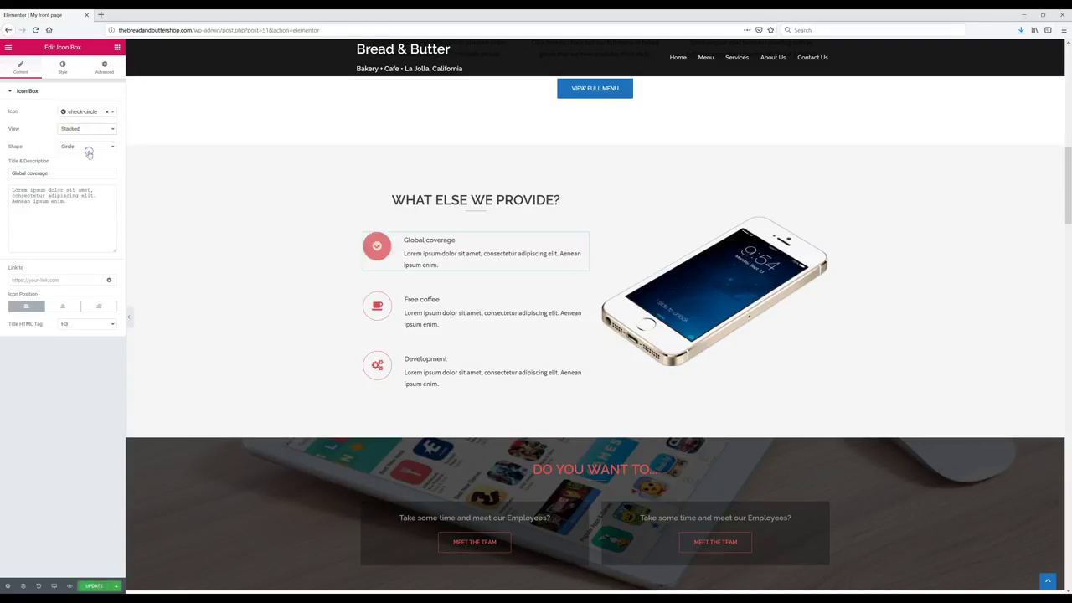
pyautogui.click(62, 69)
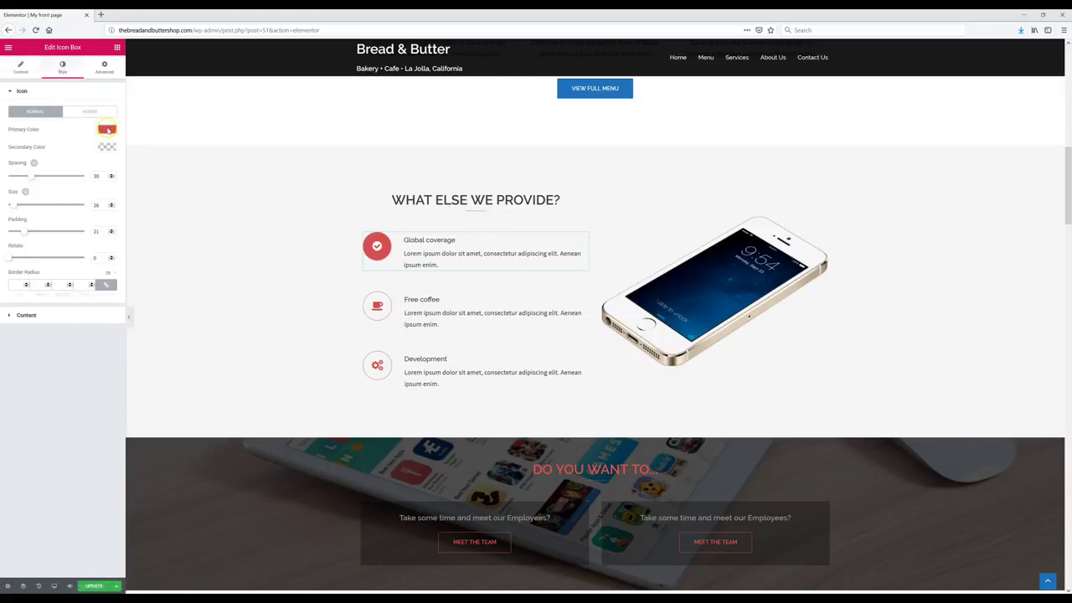
pyautogui.click(106, 129)
pyautogui.doubleClick(26, 129)
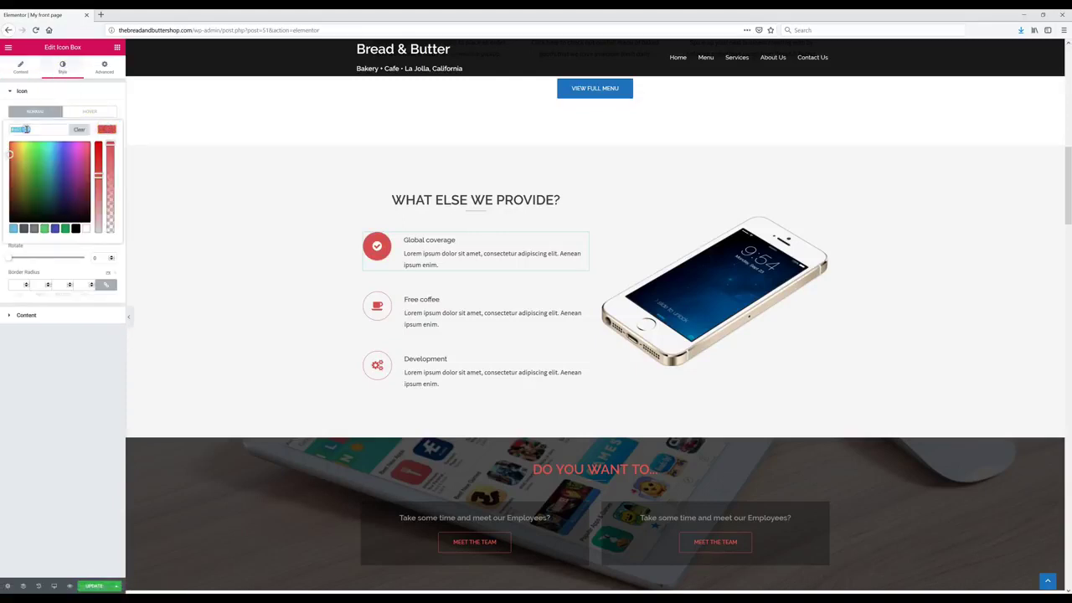
pyautogui.write('#434343')
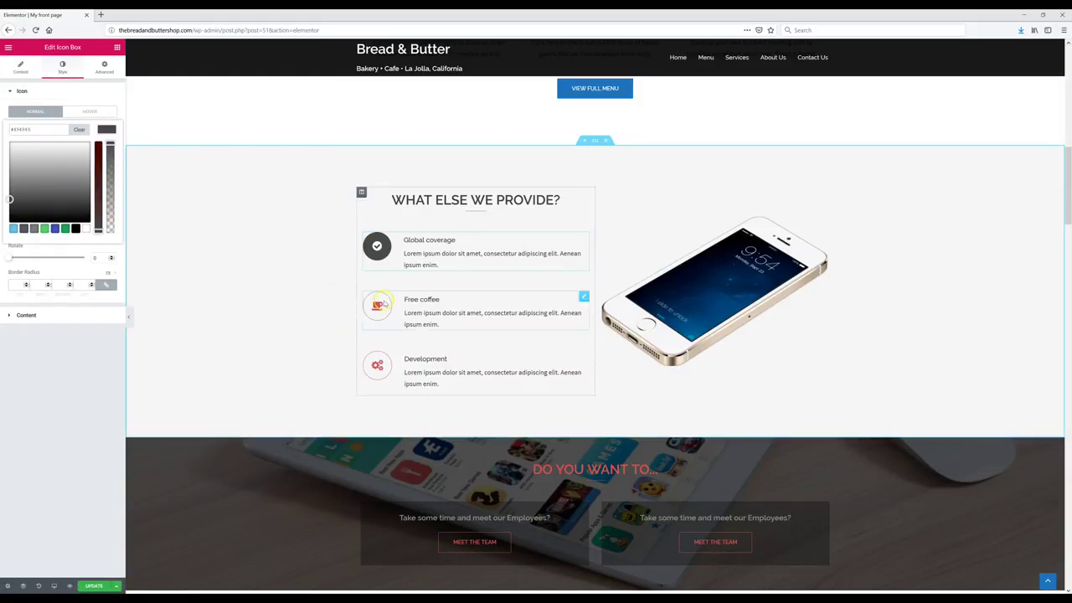
# Step: Retitle the Global coverage box 'Over 10 Years Of Service'
pyautogui.click(377, 365)
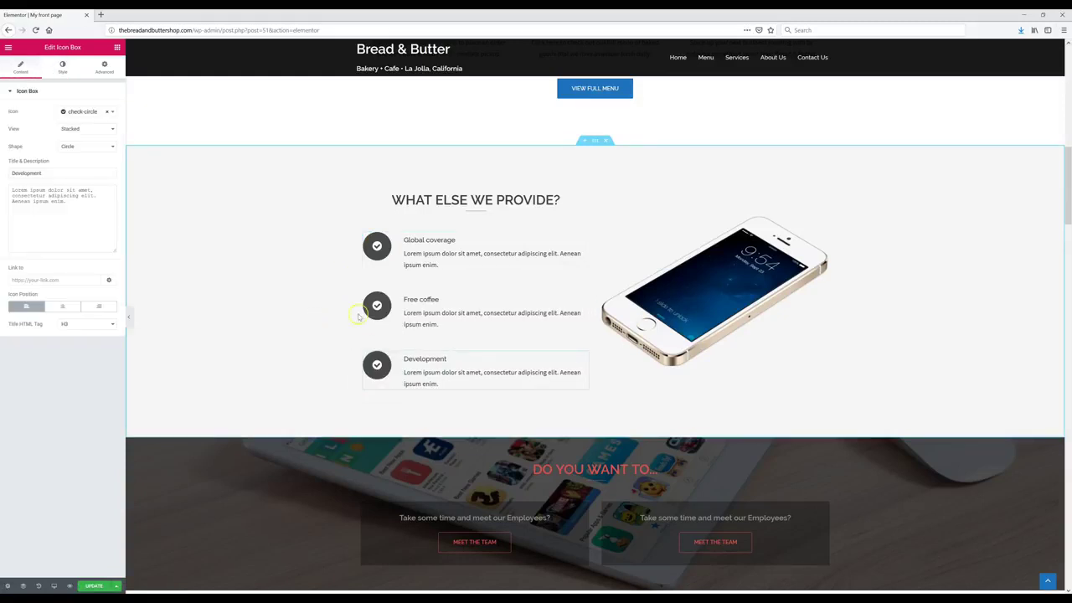
pyautogui.click(378, 250)
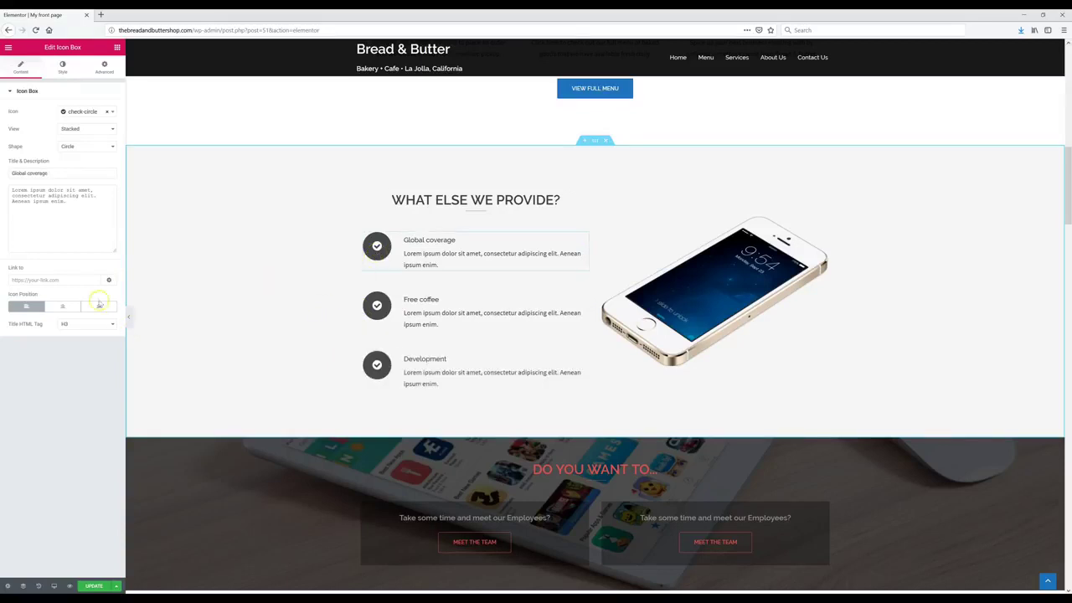
pyautogui.click(56, 172)
pyautogui.click(36, 178)
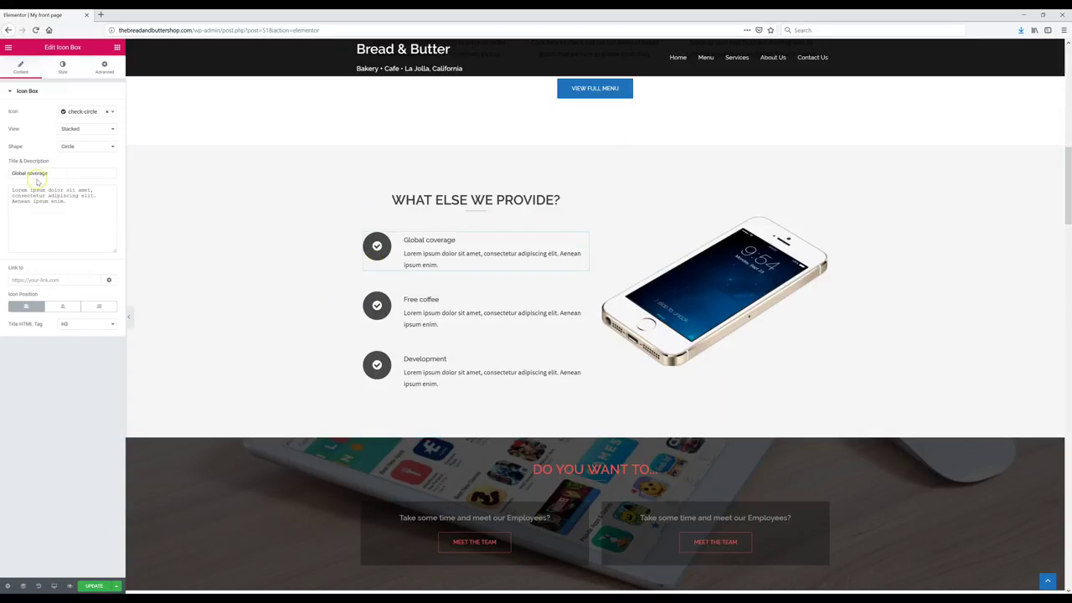
pyautogui.tripleClick(43, 173)
pyautogui.write('Over 10 Years Of Service')
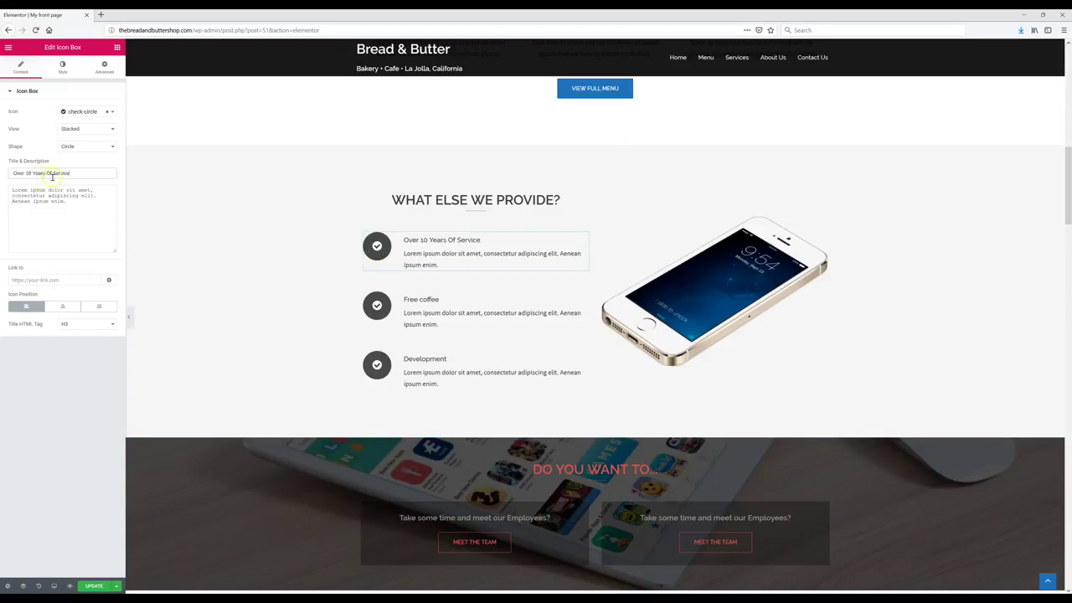
# Step: Give the first box the since-2006 description, then select the Free coffee box and phone image
pyautogui.tripleClick(63, 198)
pyautogui.write('Bread & Butter has been servicing La Jolla, CA since 2006.')
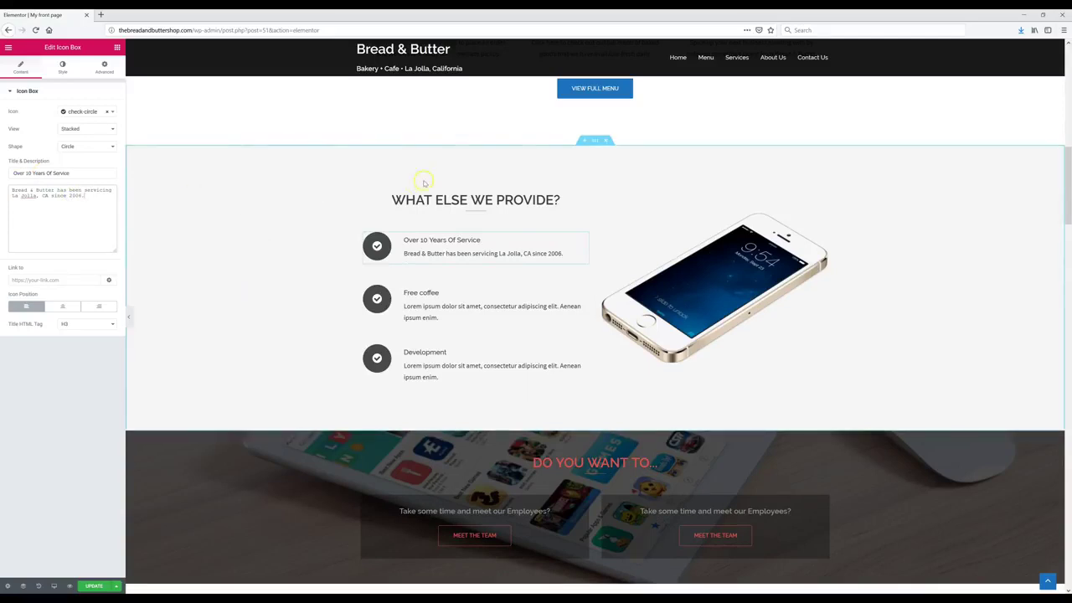
pyautogui.click(436, 314)
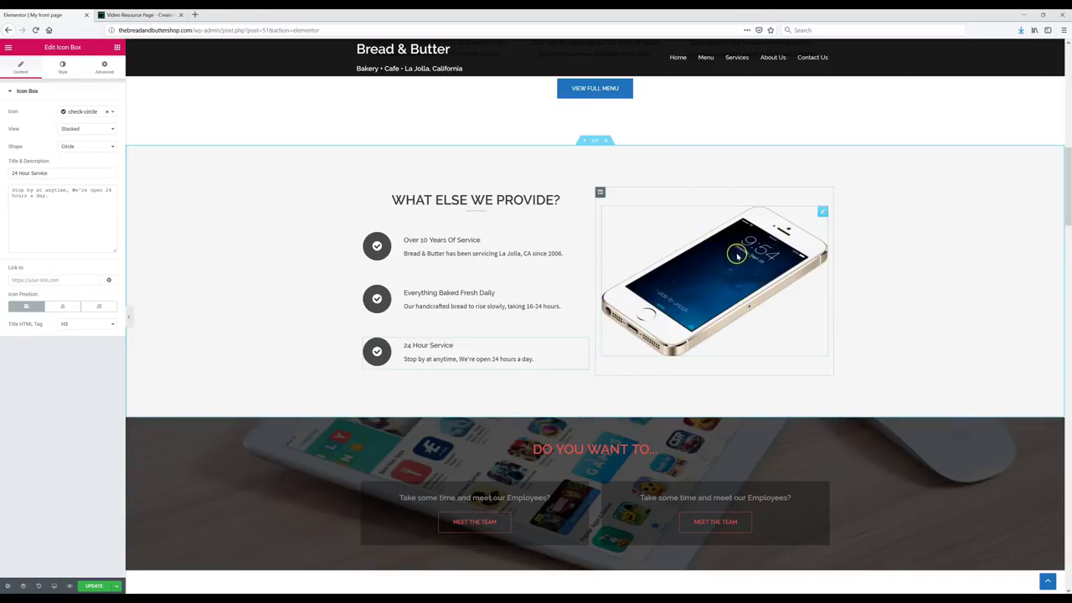
pyautogui.click(733, 281)
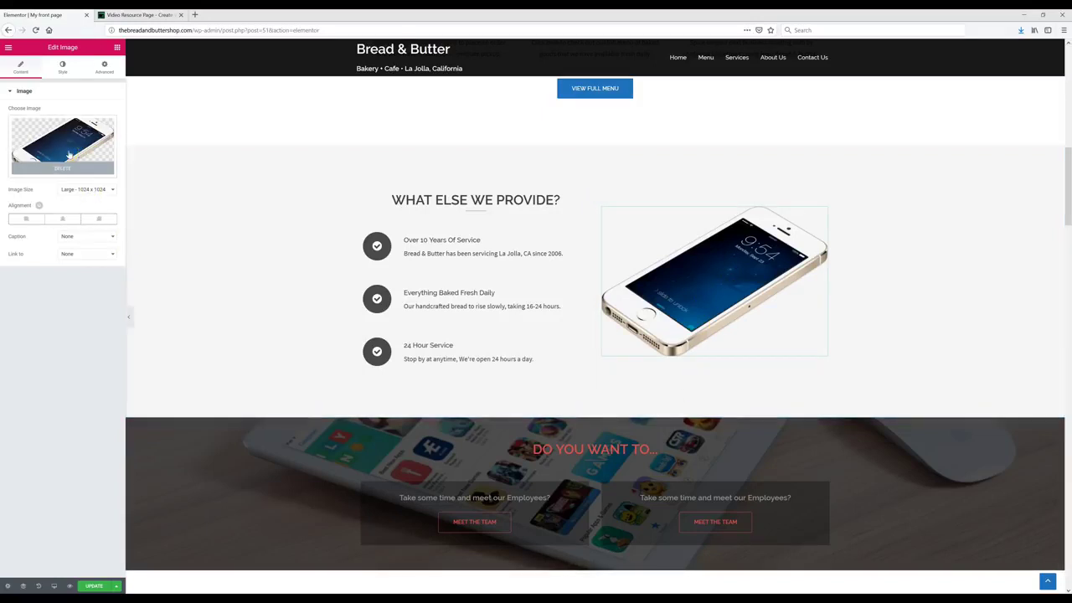
# Step: Replace the phone picture with the uploaded Bread & Butter Logo file
pyautogui.click(70, 153)
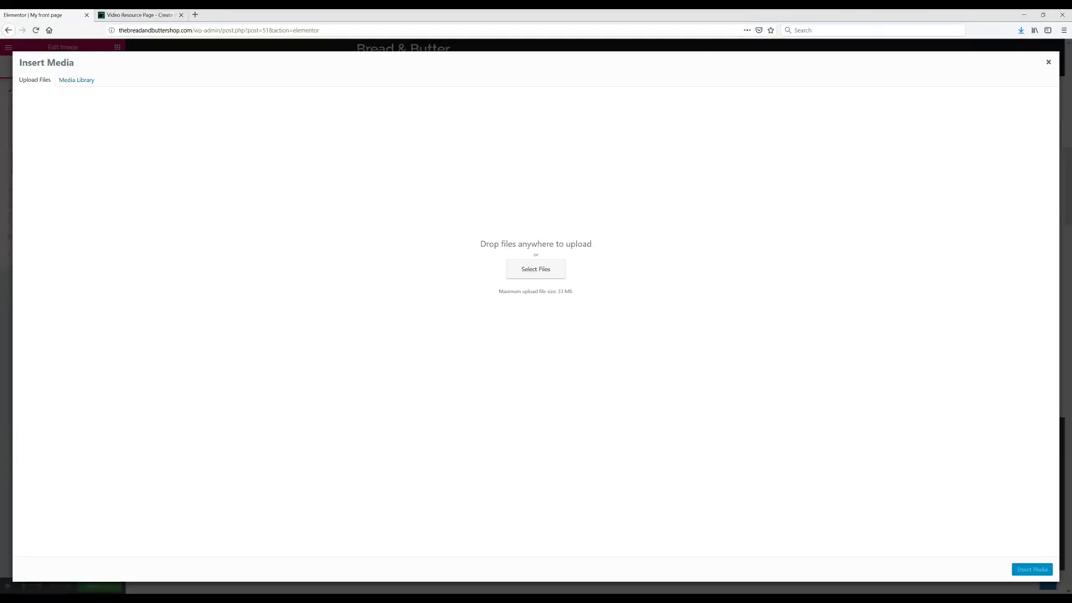
pyautogui.click(1044, 16)
pyautogui.moveTo(19, 33); pyautogui.dragTo(477, 234)
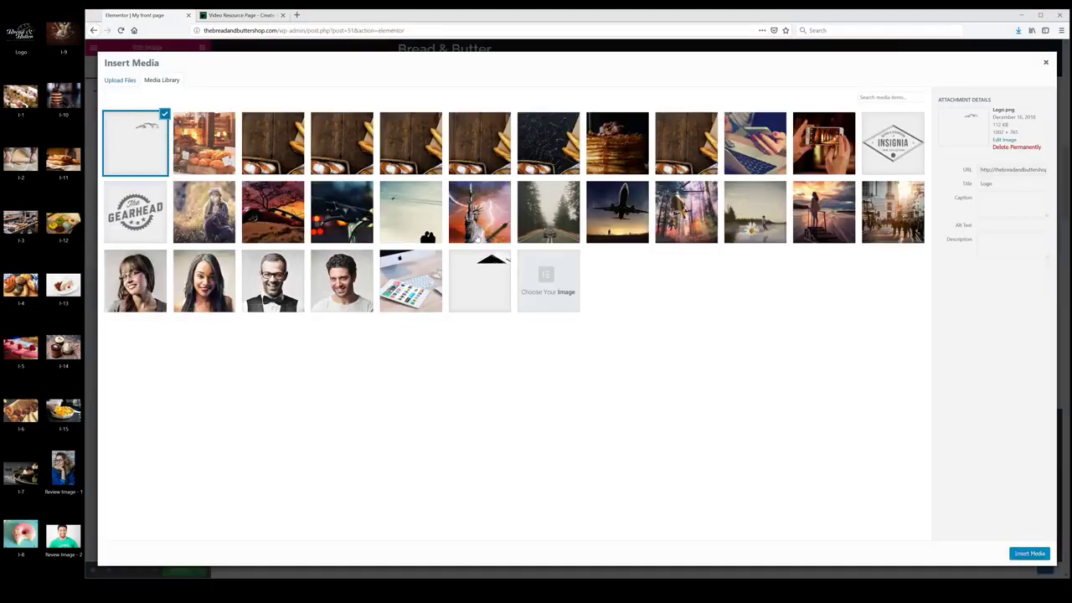
pyautogui.click(1028, 554)
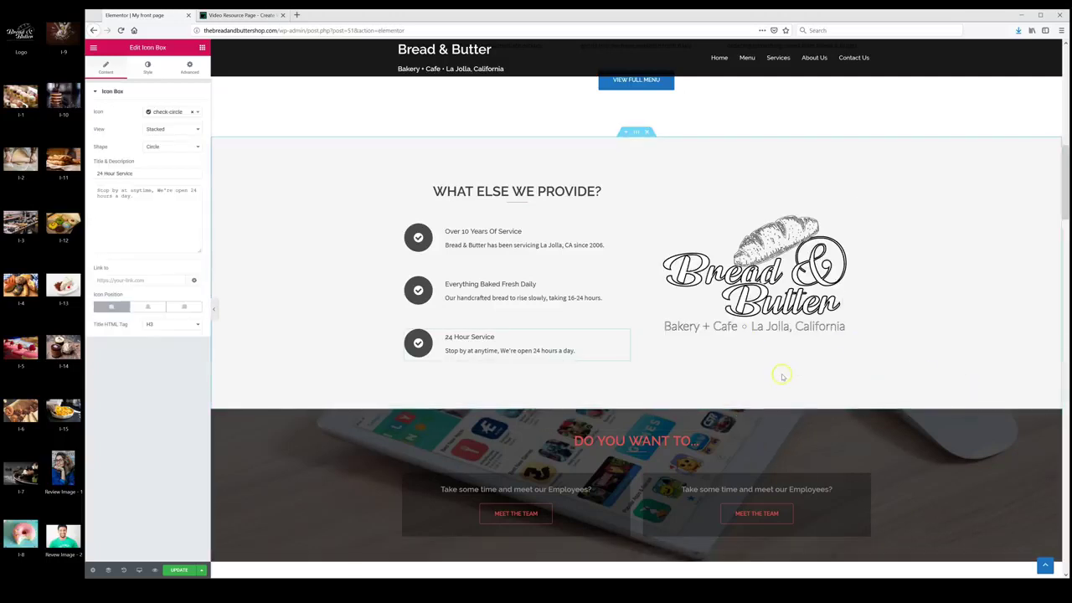
pyautogui.click(924, 411)
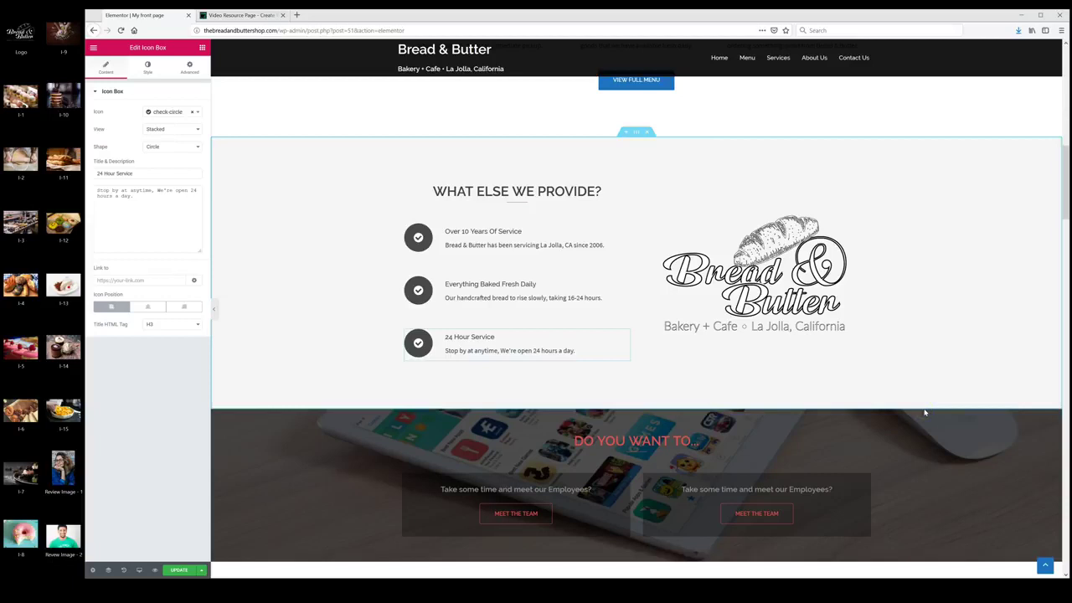
pyautogui.click(247, 15)
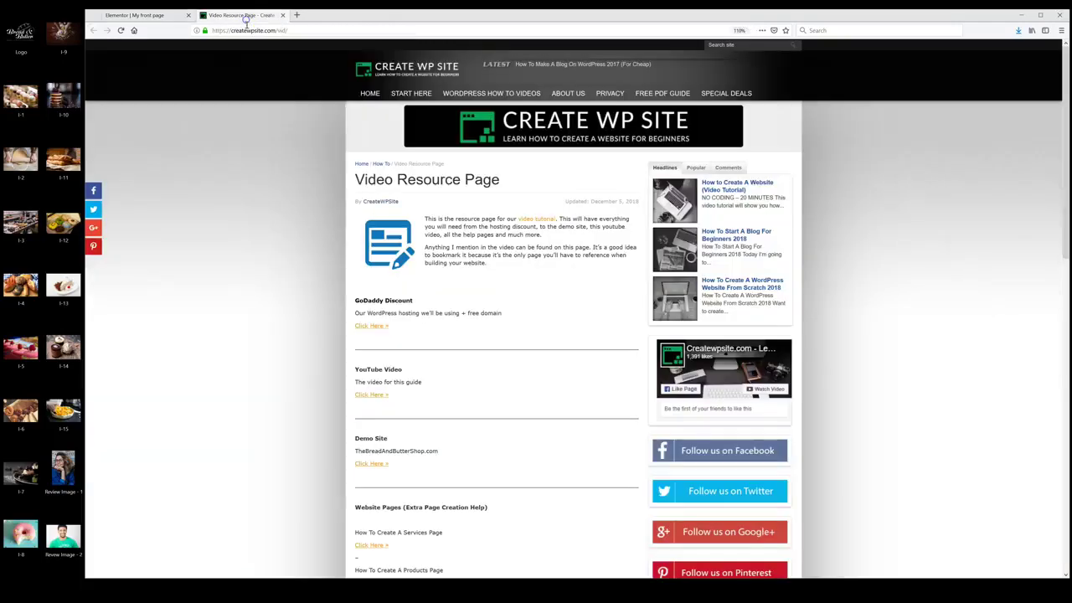
pyautogui.scroll(-15, 288, 267)
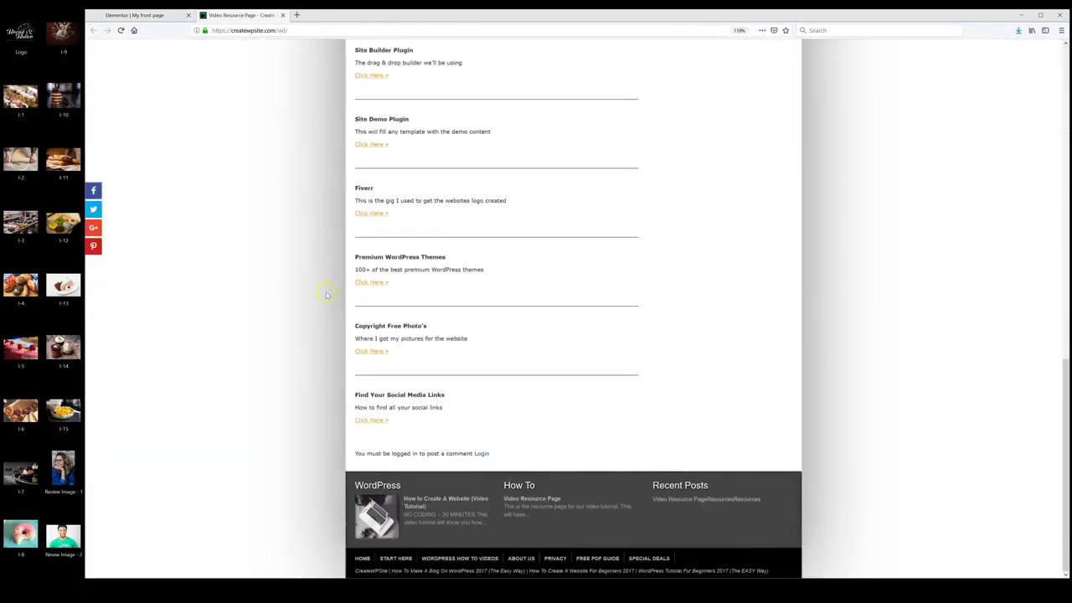
pyautogui.click(371, 214)
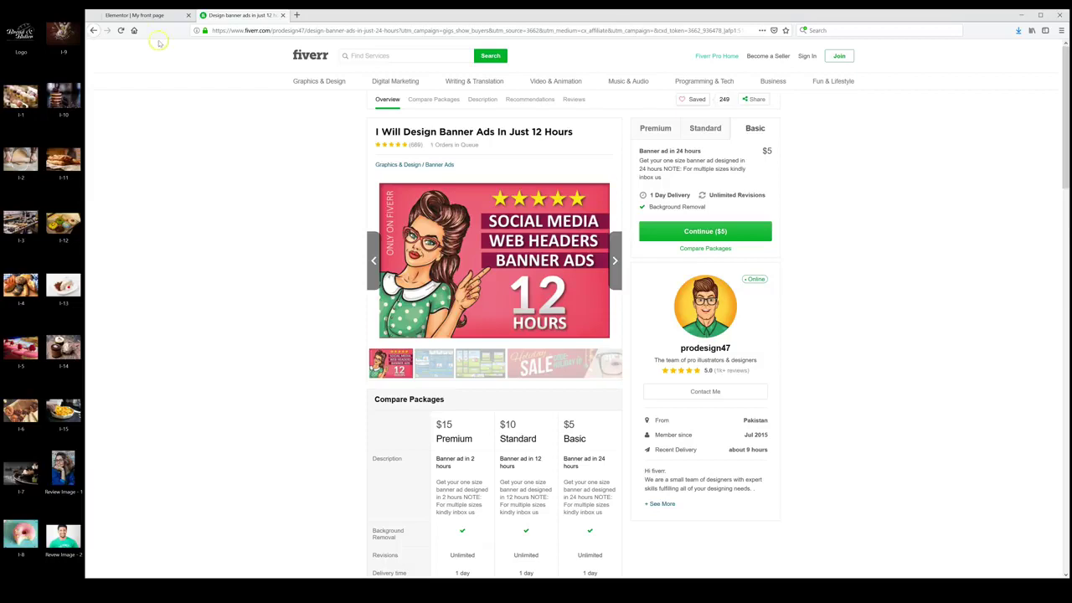
pyautogui.click(136, 16)
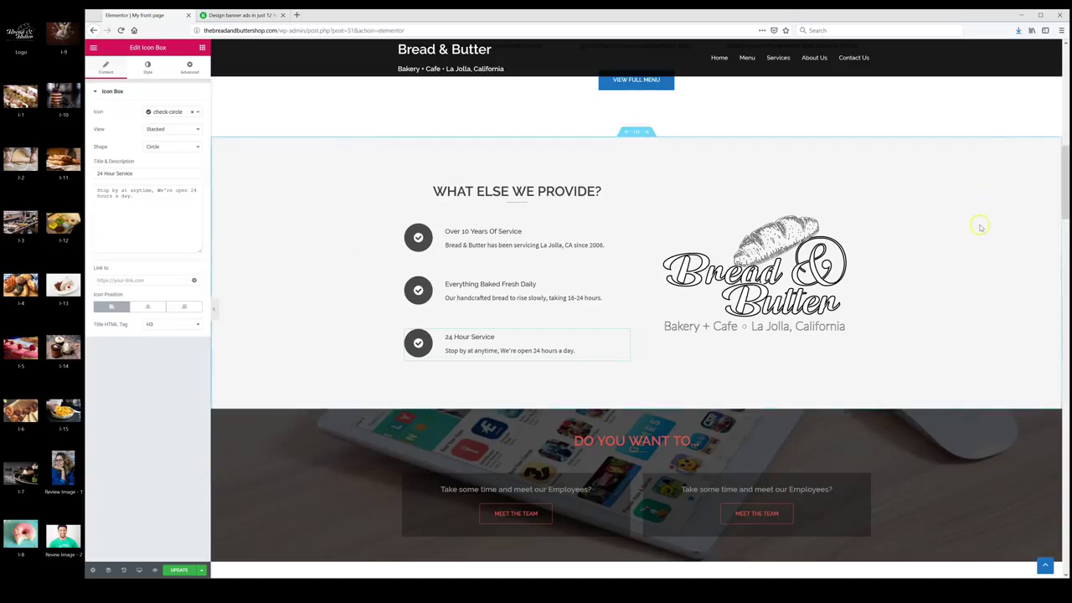
# Step: Save the front page with its new service boxes and logo using UPDATE
pyautogui.click(176, 576)
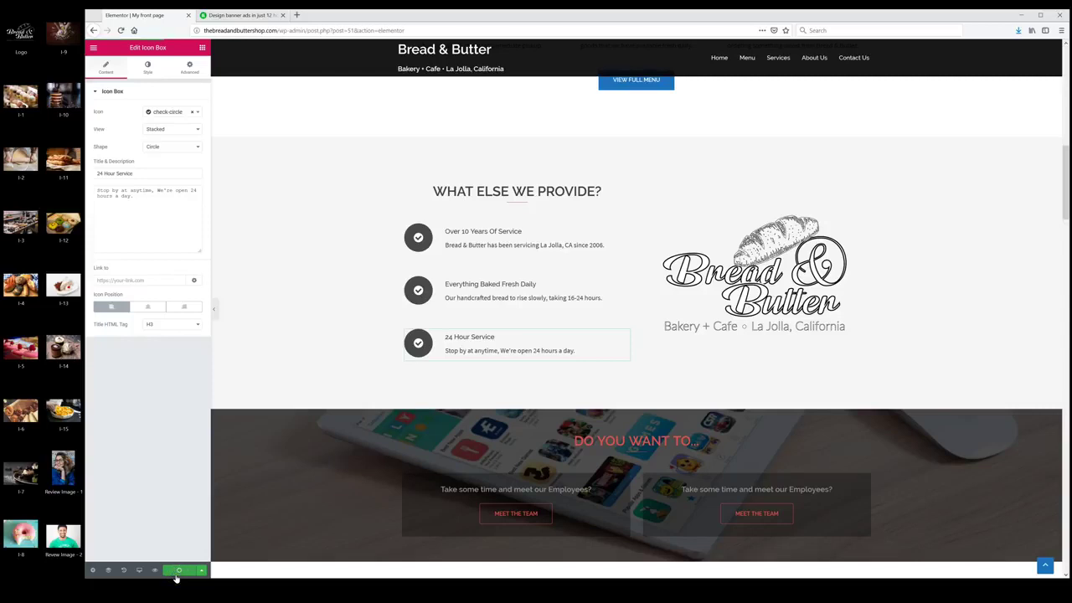
pyautogui.scroll(-2, 804, 292)
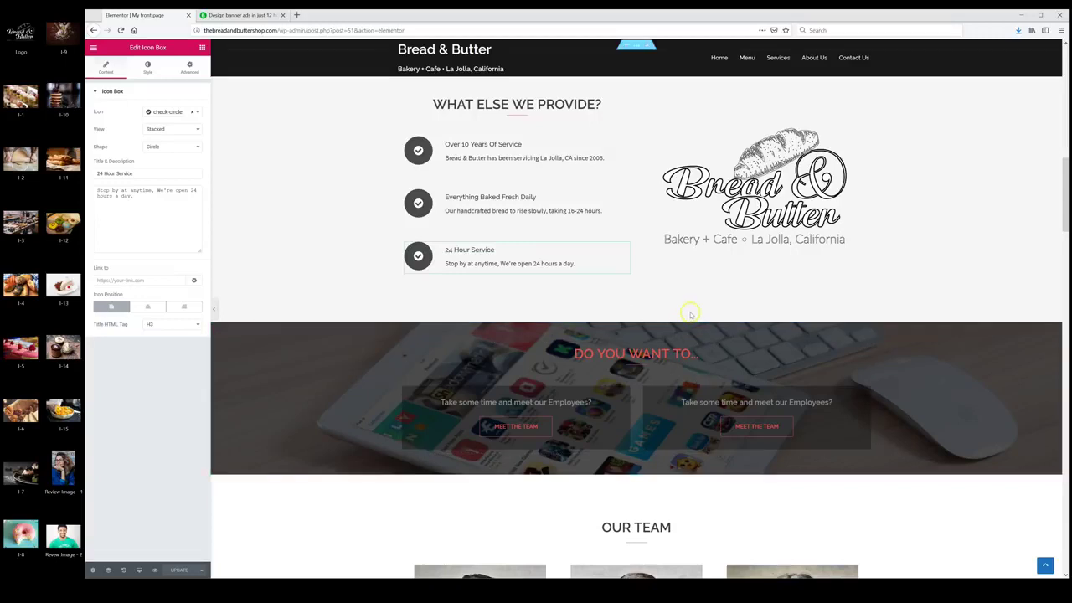
# Step: Delete the DO YOU WANT TO... section and the red counters section
pyautogui.click(644, 319)
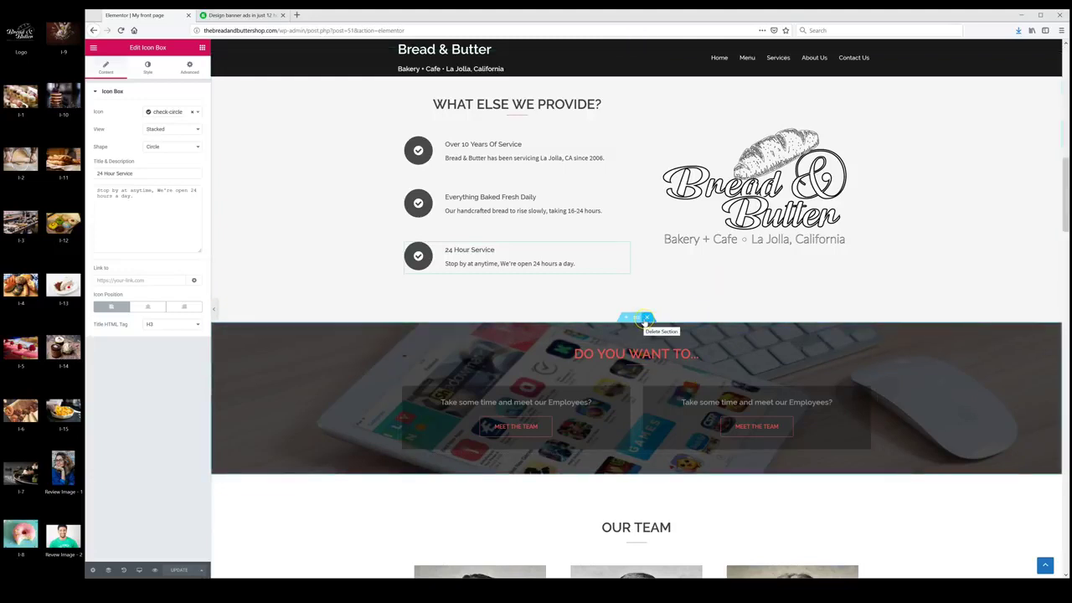
pyautogui.click(647, 319)
pyautogui.click(647, 319)
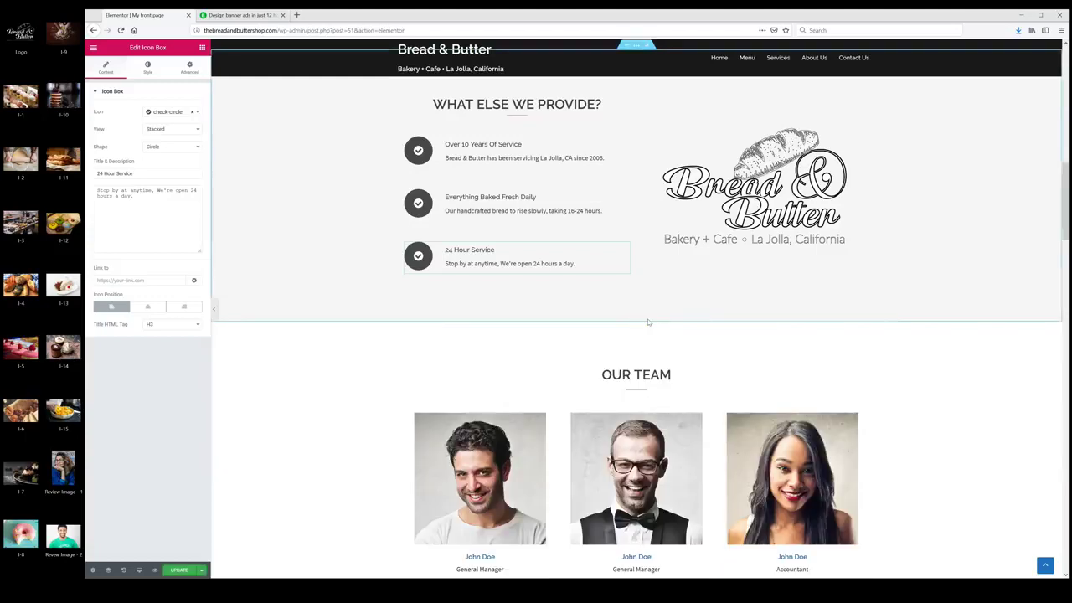
pyautogui.scroll(-5, 647, 322)
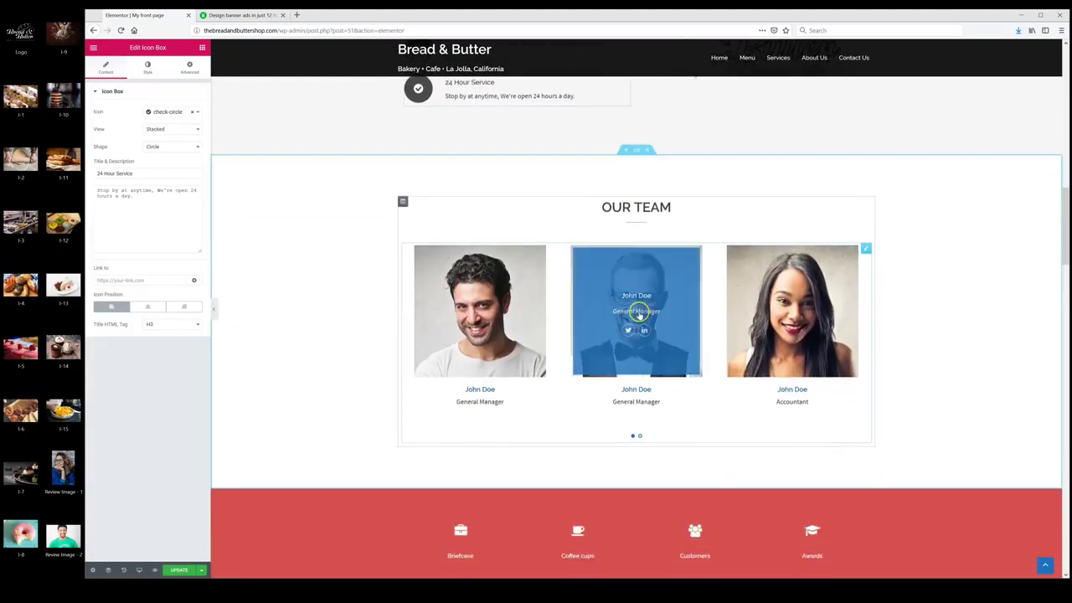
pyautogui.scroll(-4, 639, 314)
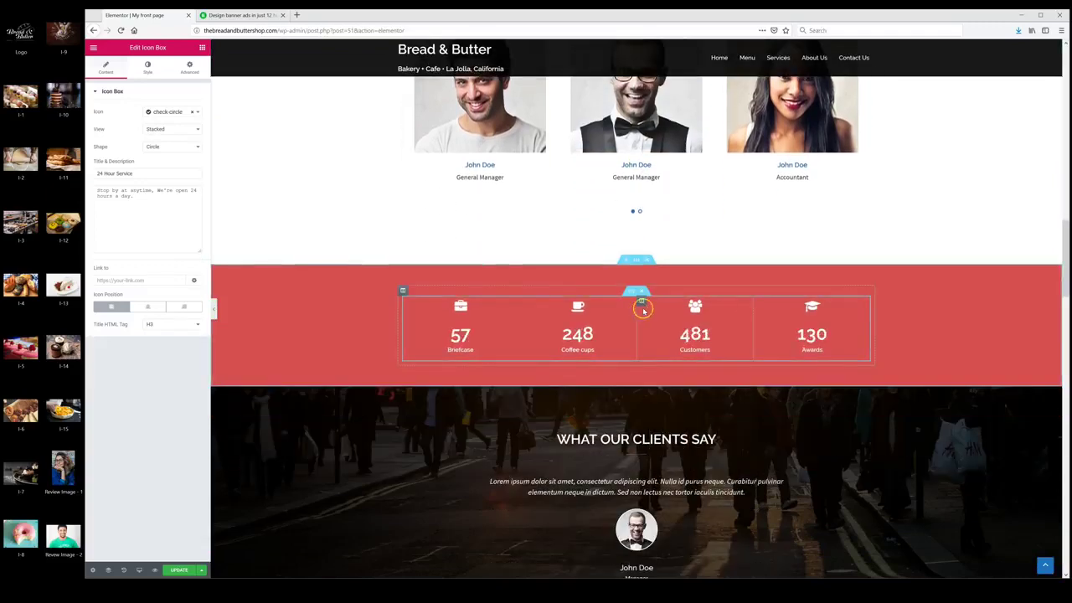
pyautogui.click(647, 270)
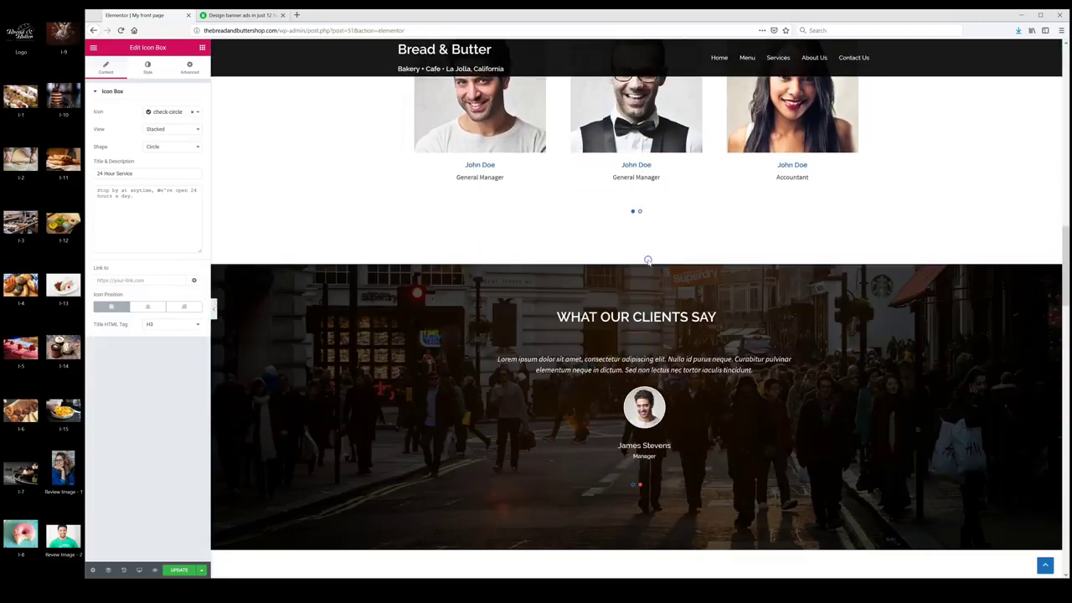
# Step: Delete the Who We Are section
pyautogui.scroll(-3, 661, 268)
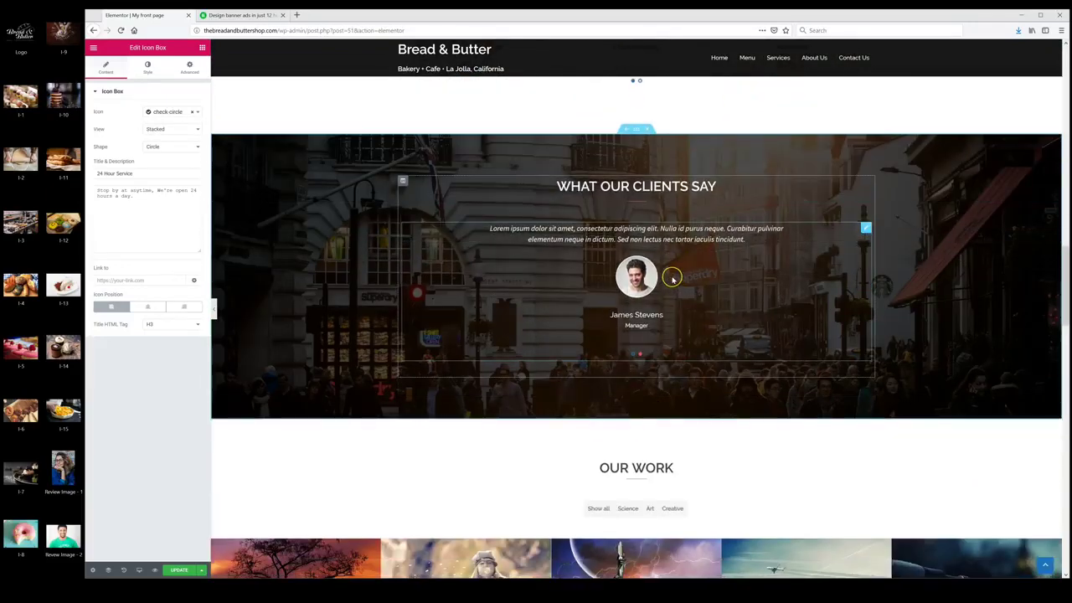
pyautogui.scroll(6, 720, 347)
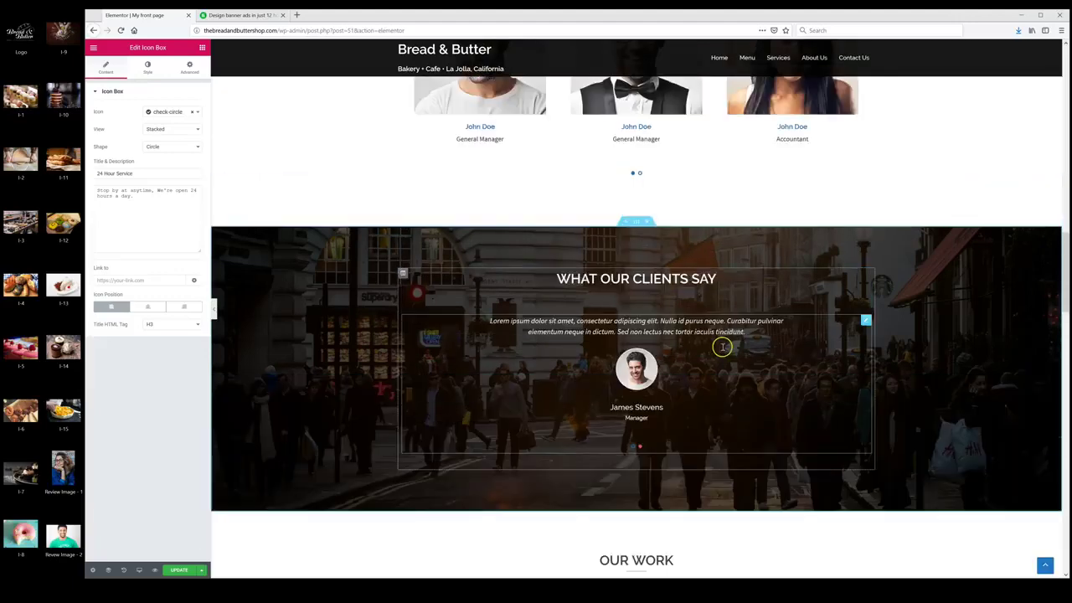
pyautogui.scroll(2, 723, 349)
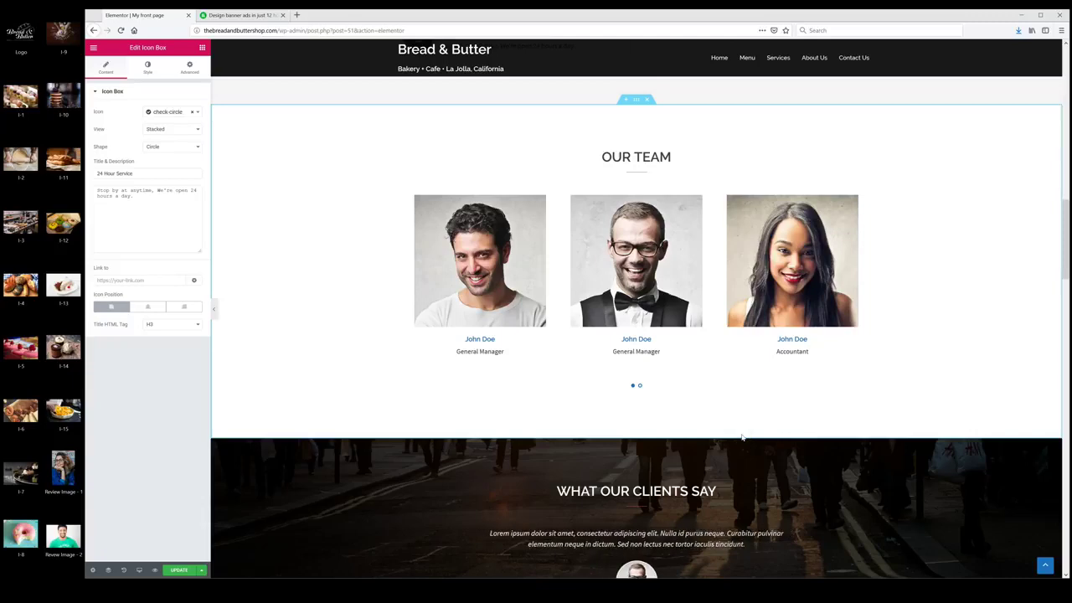
pyautogui.scroll(-7, 741, 435)
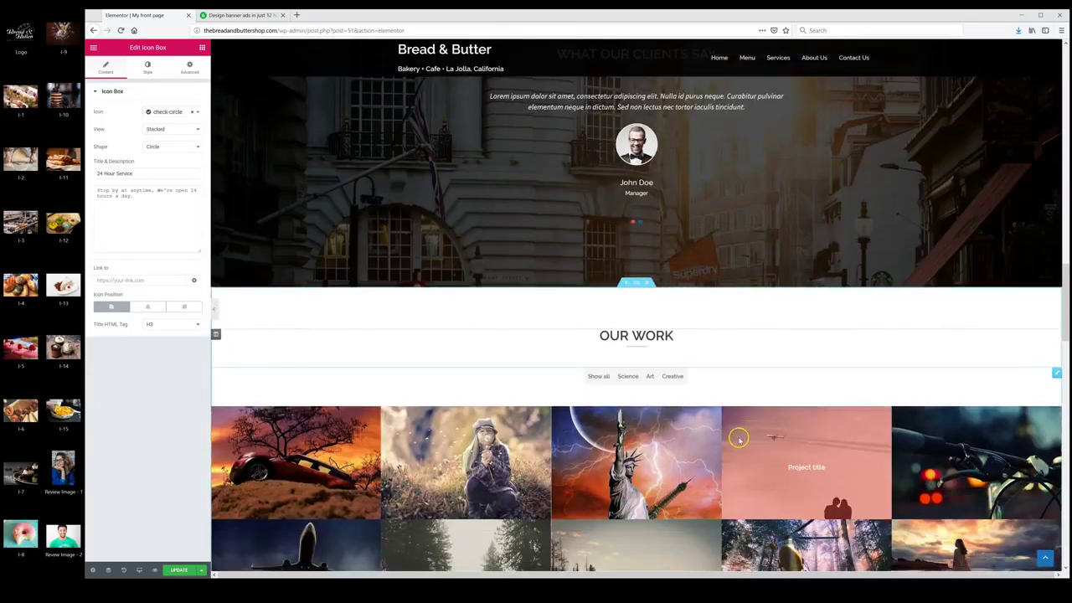
pyautogui.click(702, 423)
pyautogui.scroll(-4, 702, 423)
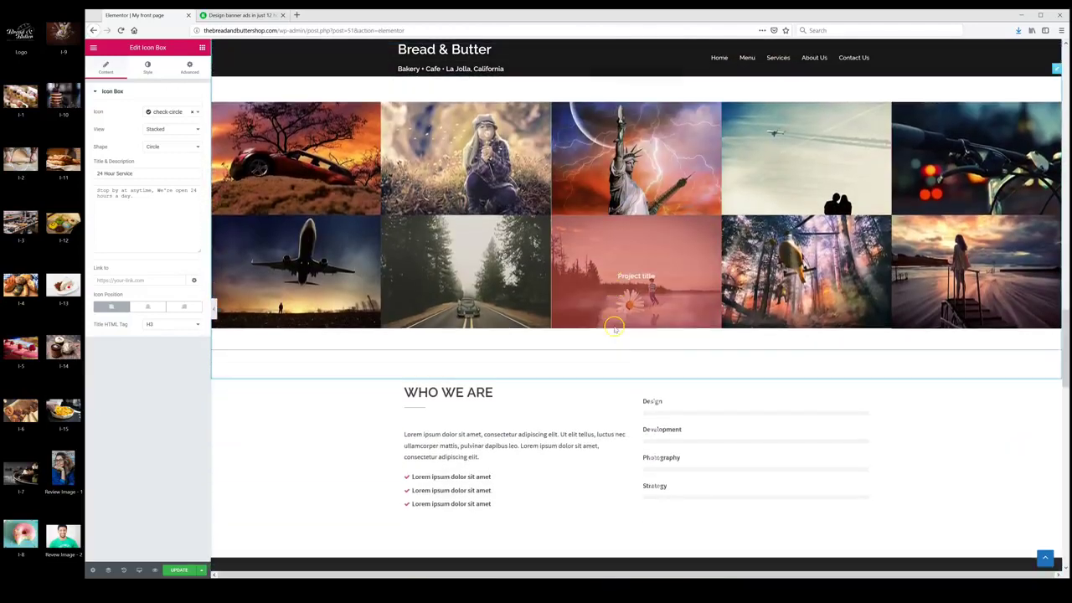
pyautogui.click(602, 326)
pyautogui.scroll(-1, 602, 327)
pyautogui.click(647, 293)
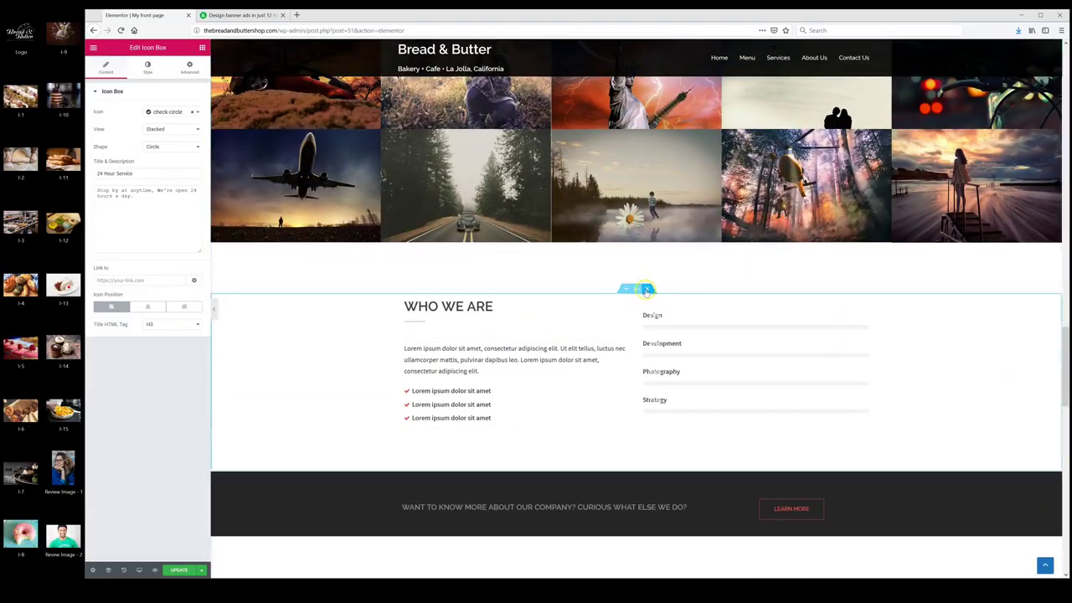
pyautogui.click(648, 290)
# Step: Delete the dark call-to-action banner, the About Us video section and the Gearhead logo section
pyautogui.scroll(-2, 572, 256)
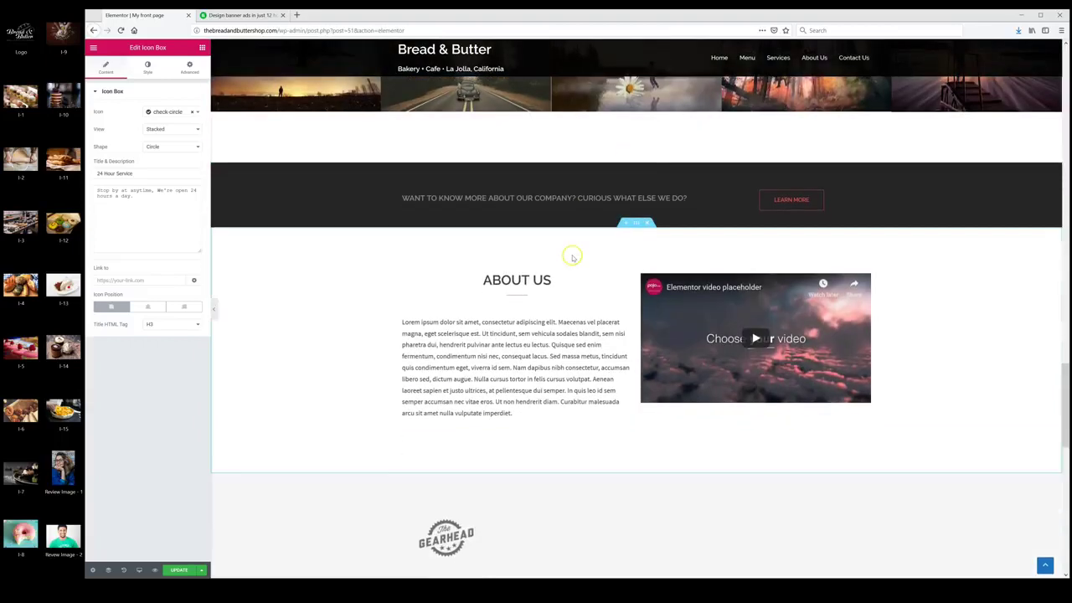
pyautogui.click(663, 172)
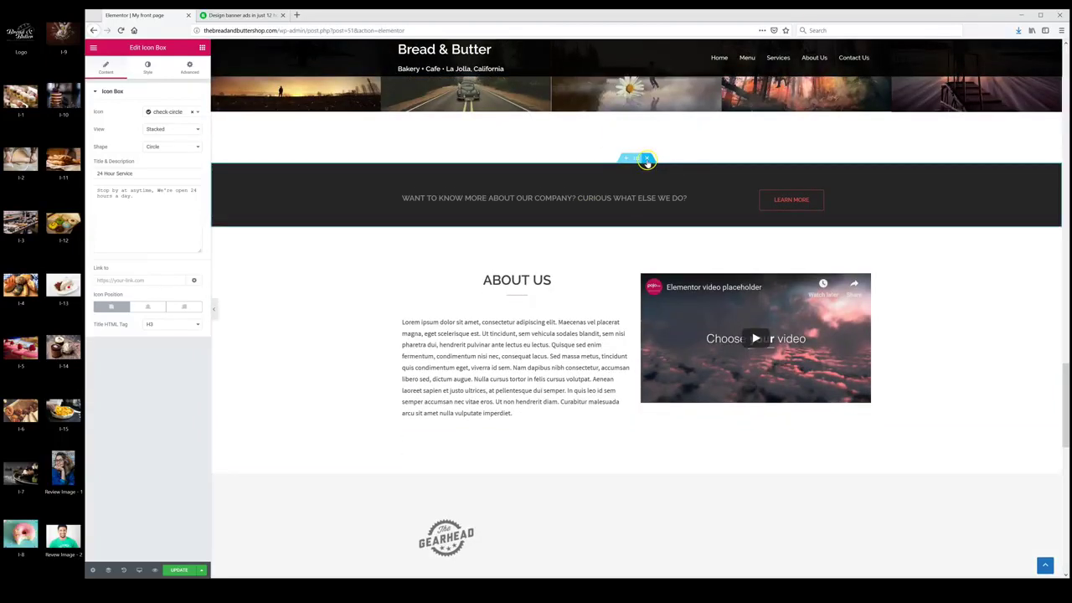
pyautogui.click(646, 158)
pyautogui.scroll(-1, 662, 268)
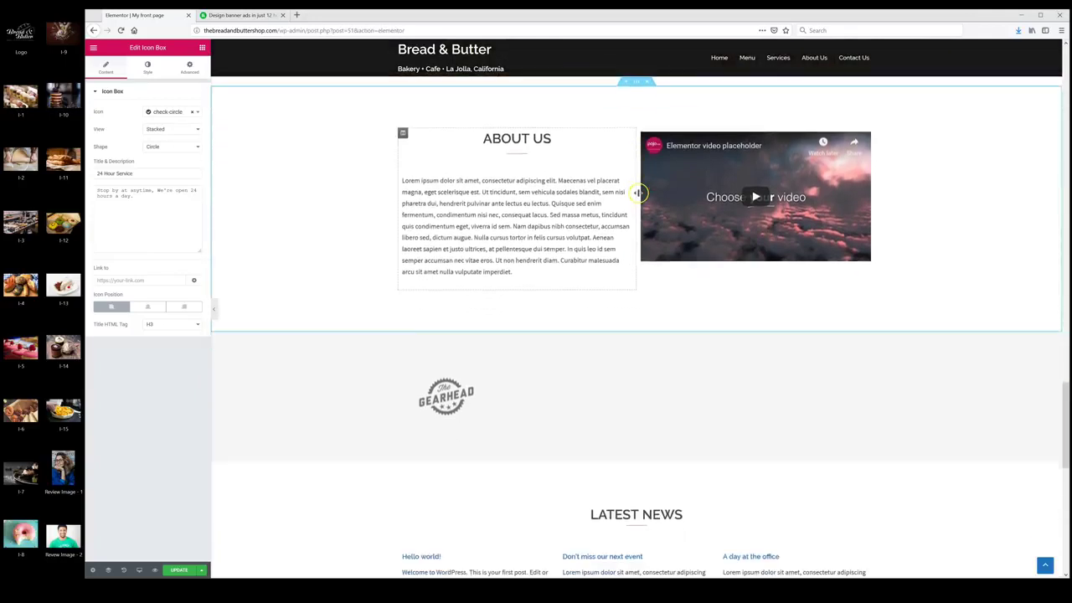
pyautogui.scroll(2, 658, 333)
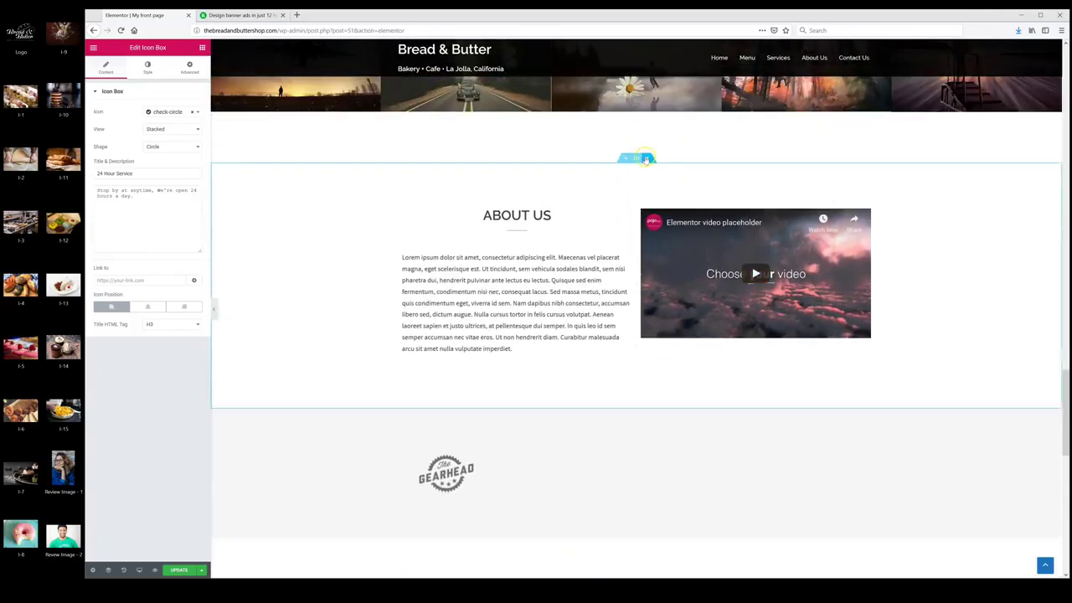
pyautogui.click(647, 159)
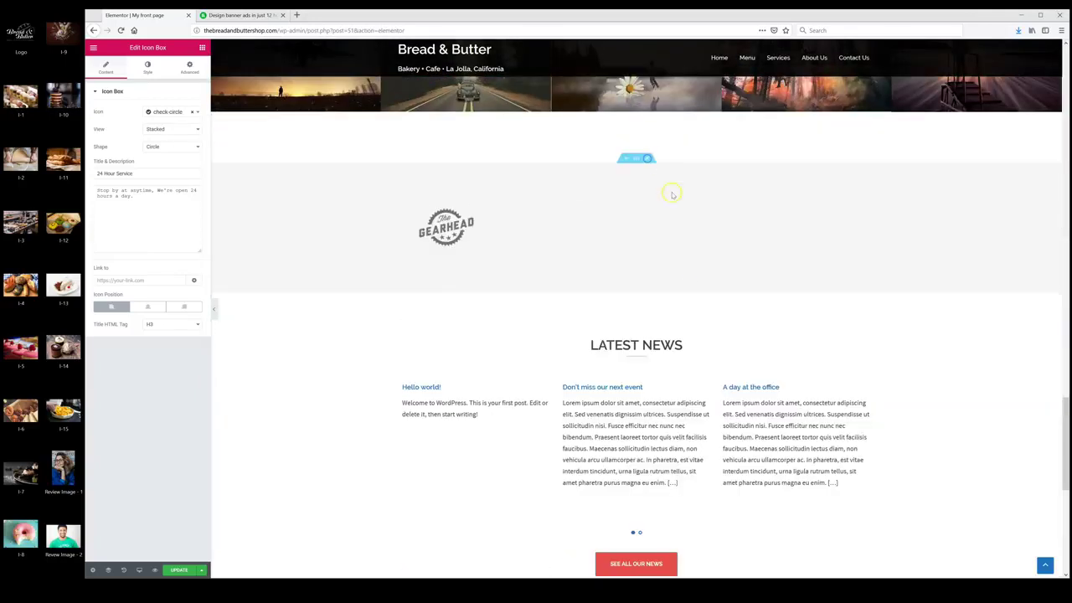
pyautogui.click(646, 159)
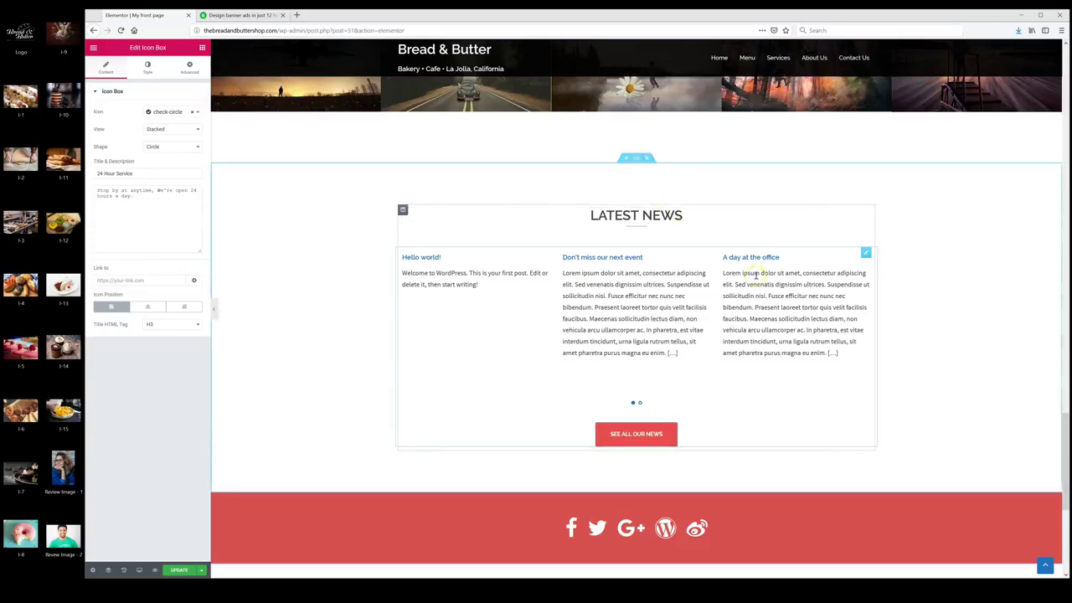
pyautogui.scroll(-2, 754, 279)
pyautogui.scroll(3, 753, 278)
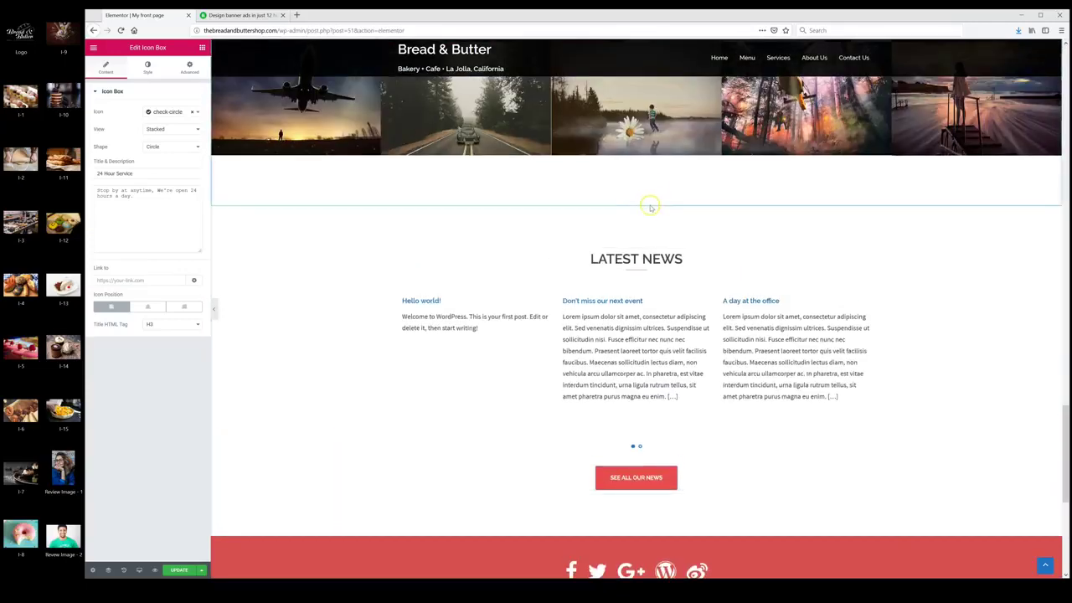
# Step: Remove the Latest News section from the bakery front page and scroll through to check the result
pyautogui.click(645, 203)
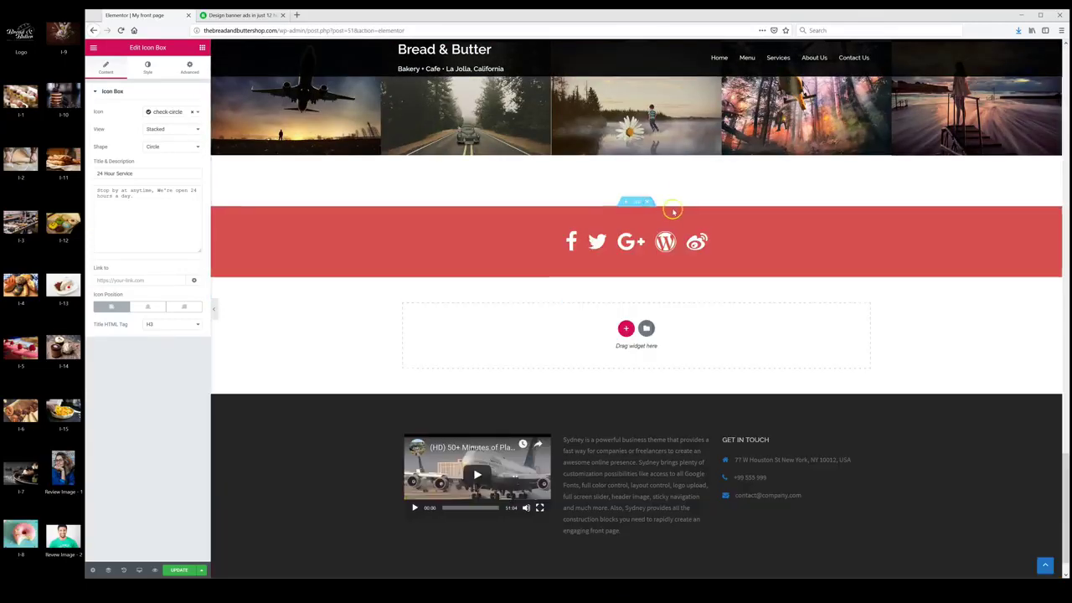
pyautogui.scroll(2, 754, 221)
pyautogui.scroll(-3, 783, 230)
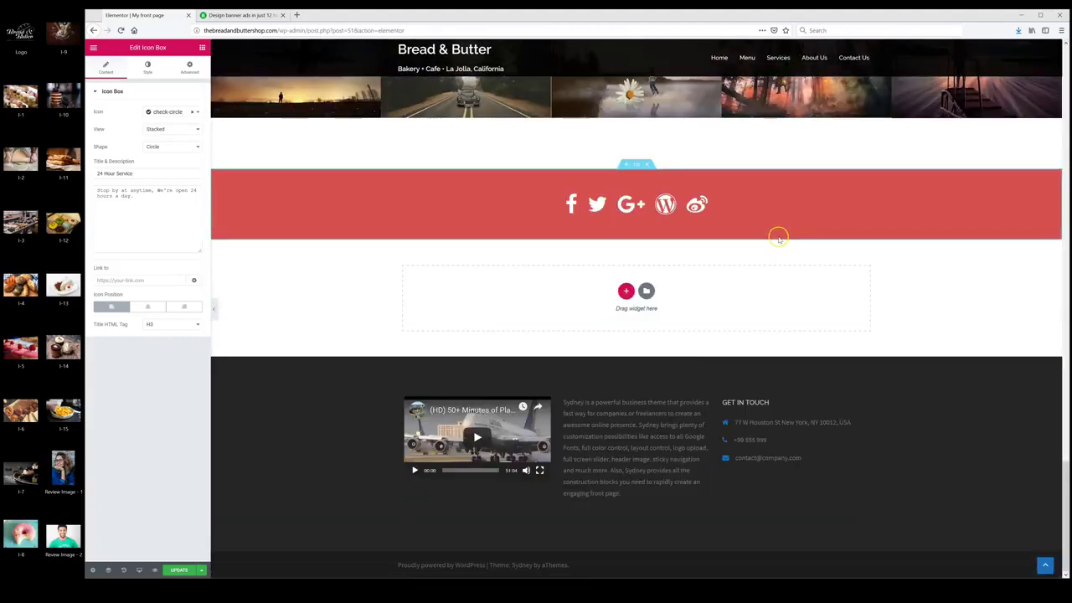
pyautogui.scroll(20, 791, 271)
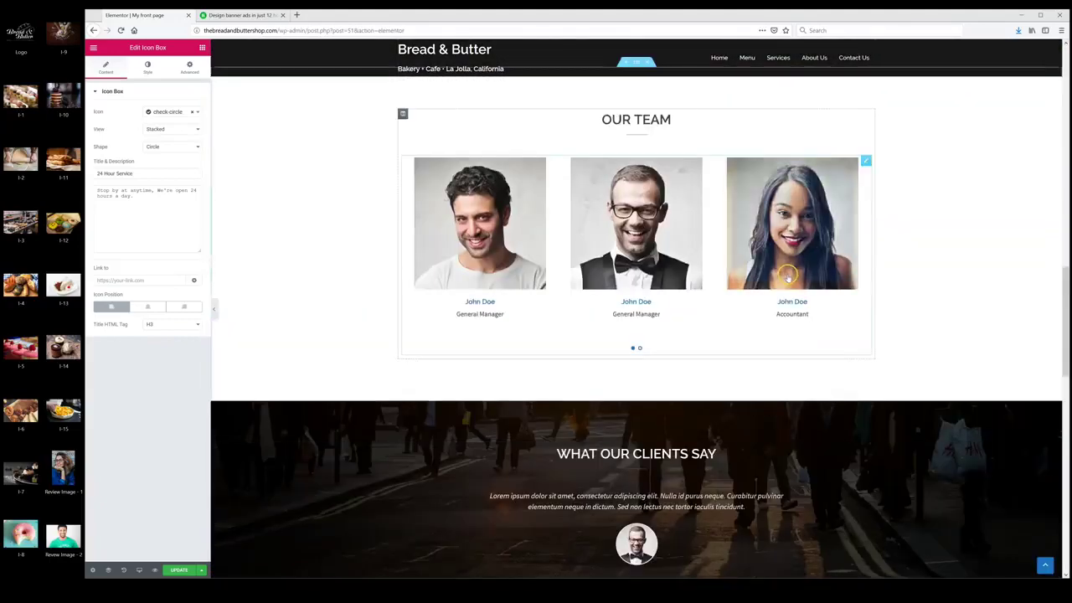
pyautogui.scroll(10, 785, 278)
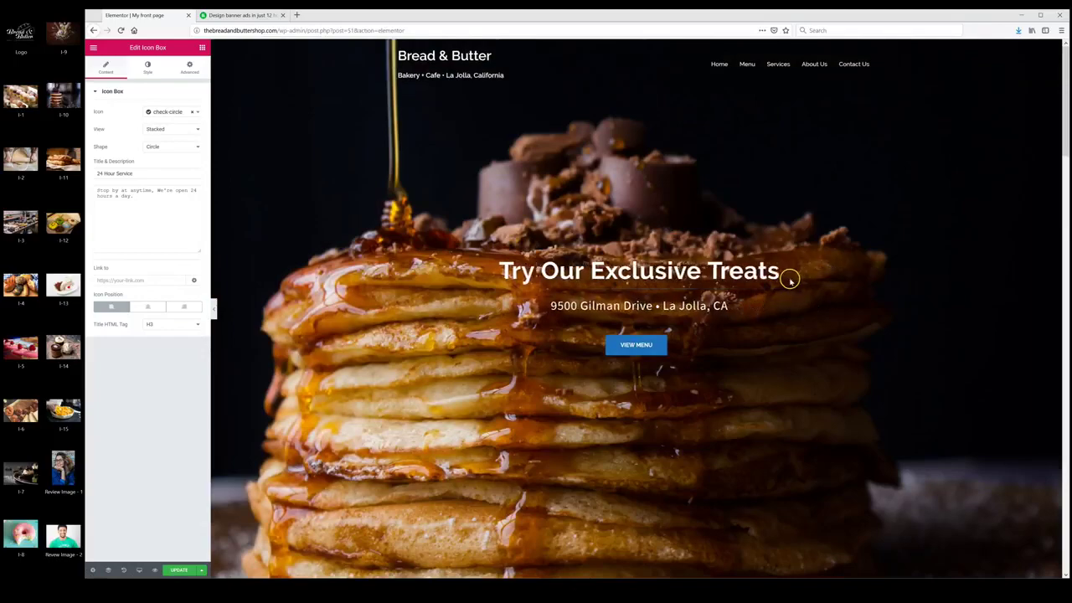
pyautogui.scroll(-5, 828, 295)
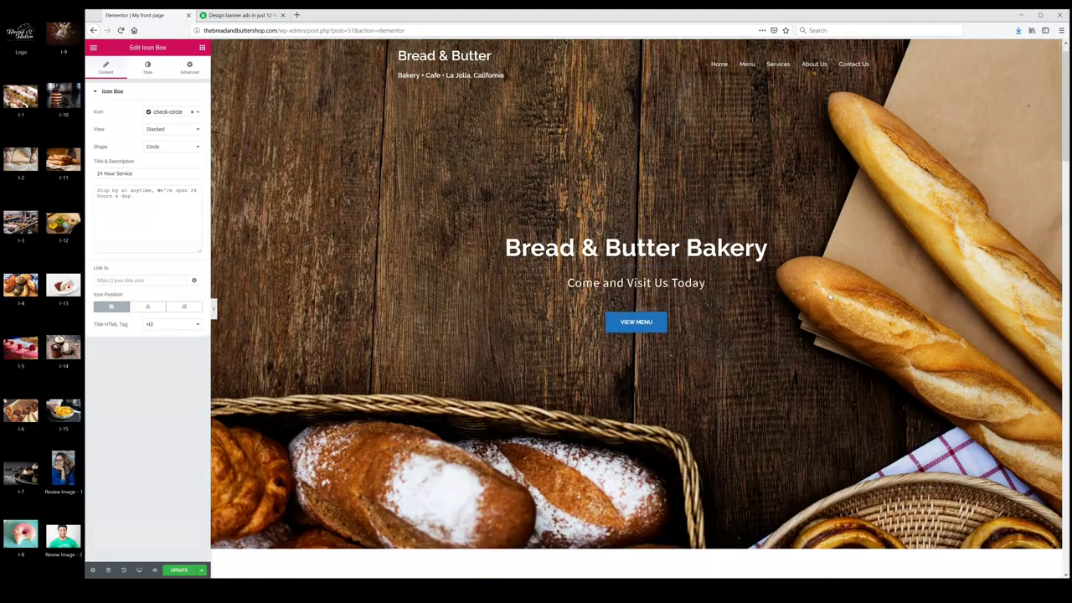
pyautogui.scroll(-5, 829, 297)
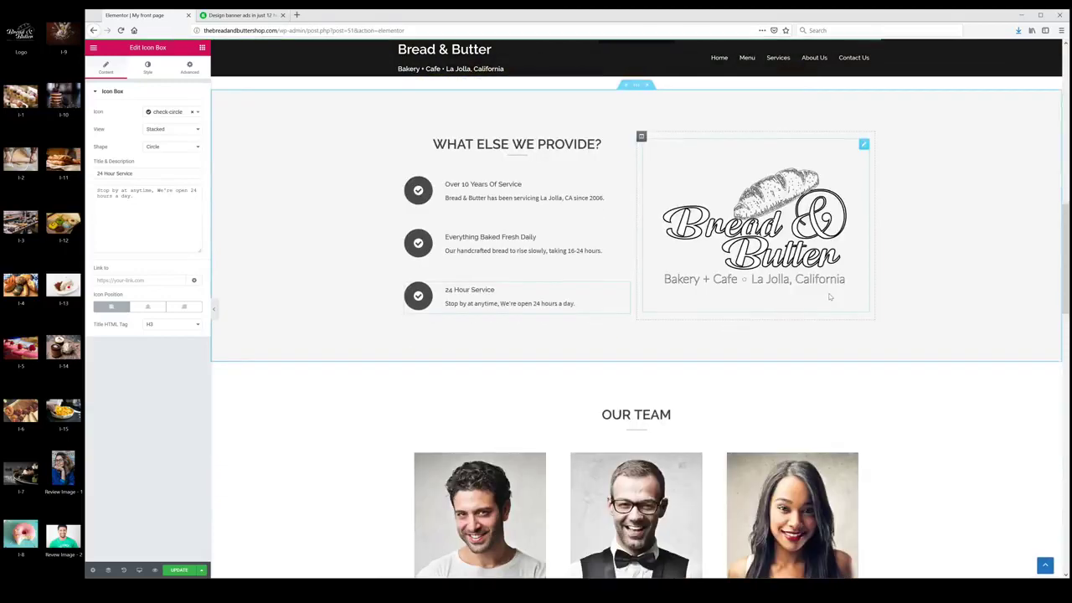
pyautogui.scroll(-5, 830, 297)
pyautogui.scroll(-3, 829, 297)
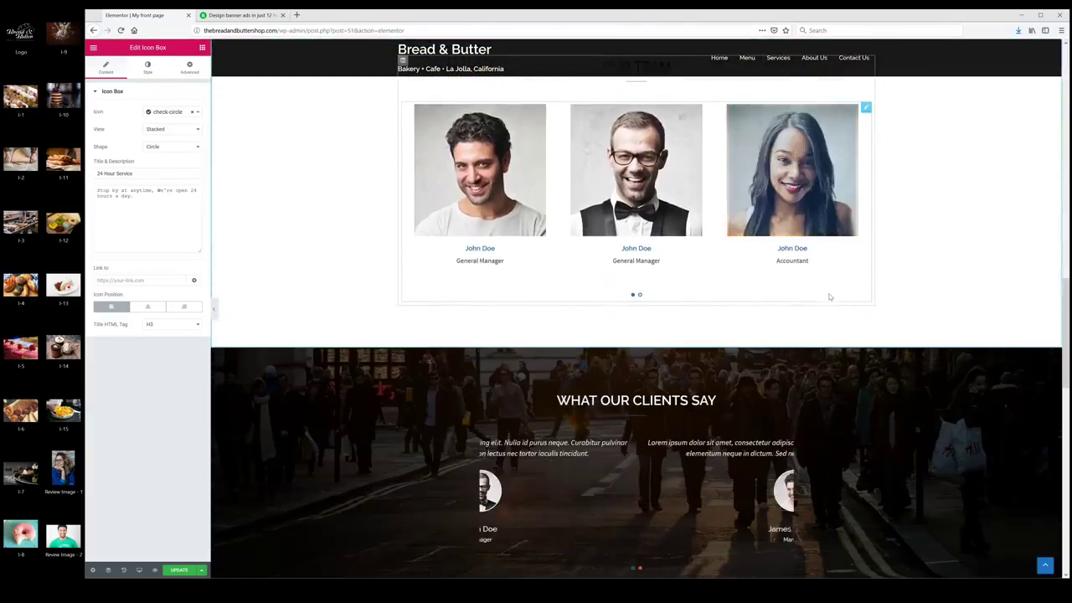
pyautogui.scroll(-2, 830, 296)
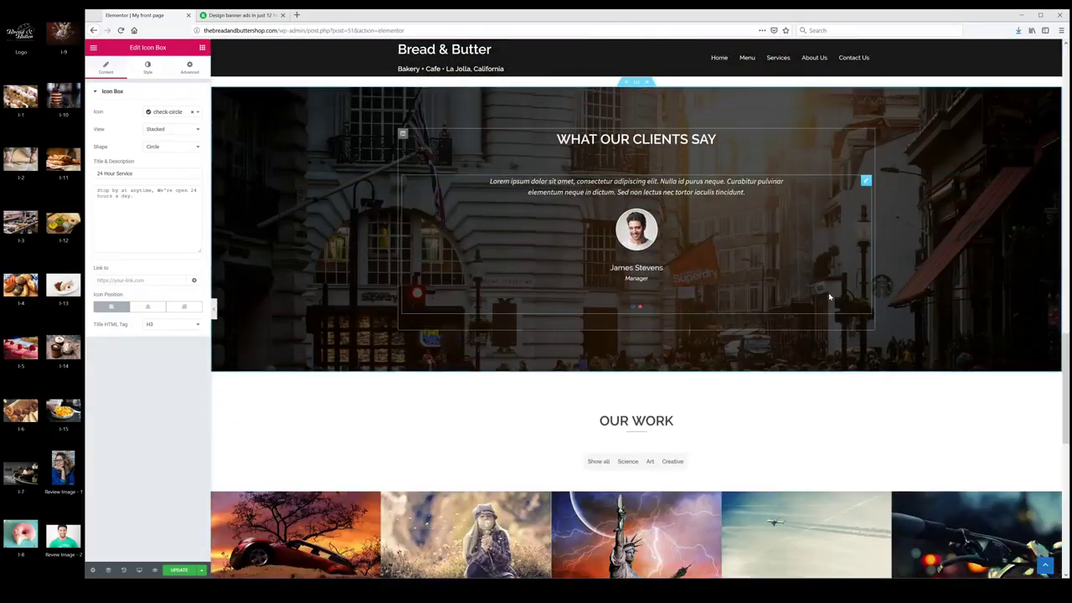
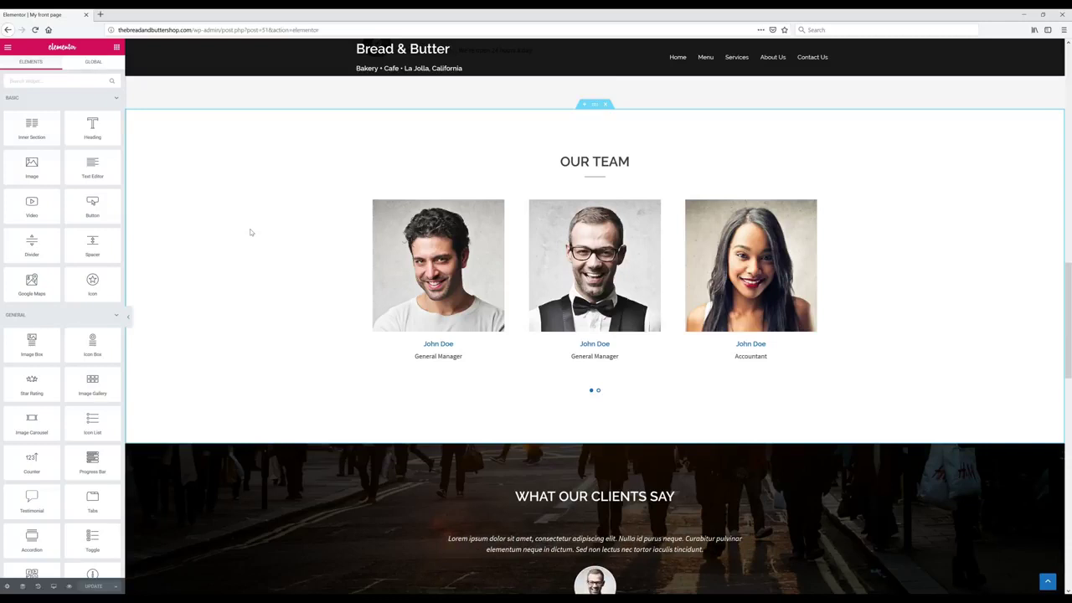
# Step: Delete Item #4 from the Our Team employee carousel, leaving three members
pyautogui.click(438, 251)
pyautogui.click(293, 173)
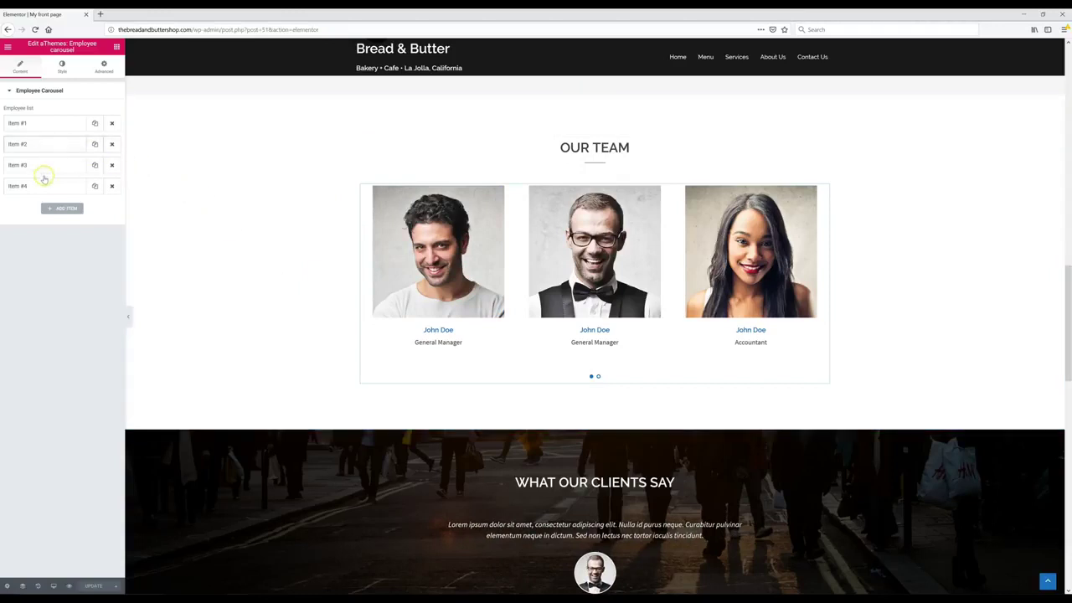
pyautogui.click(114, 189)
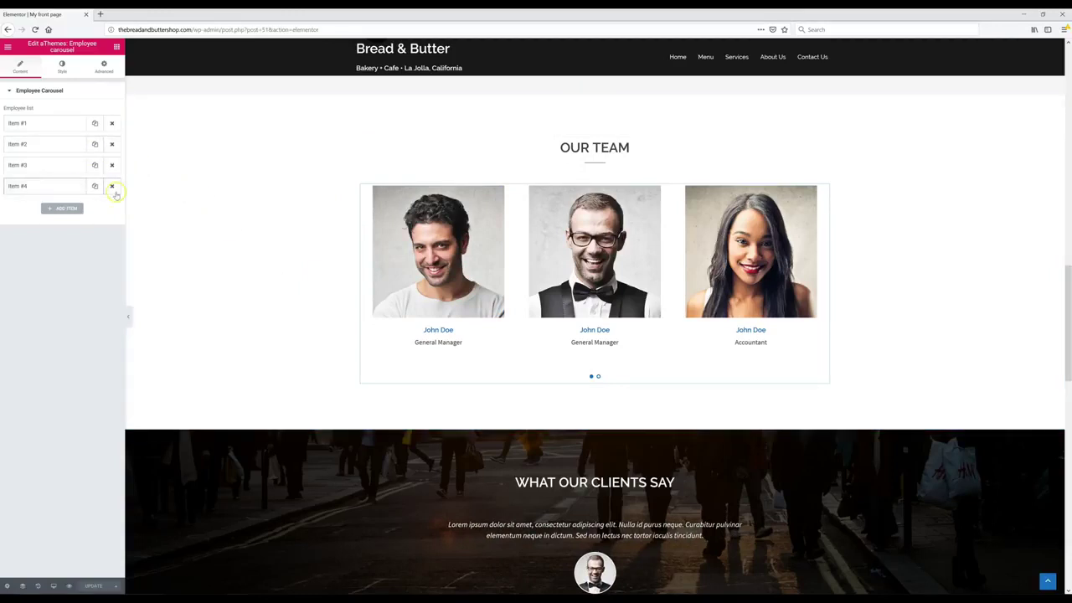
pyautogui.click(112, 186)
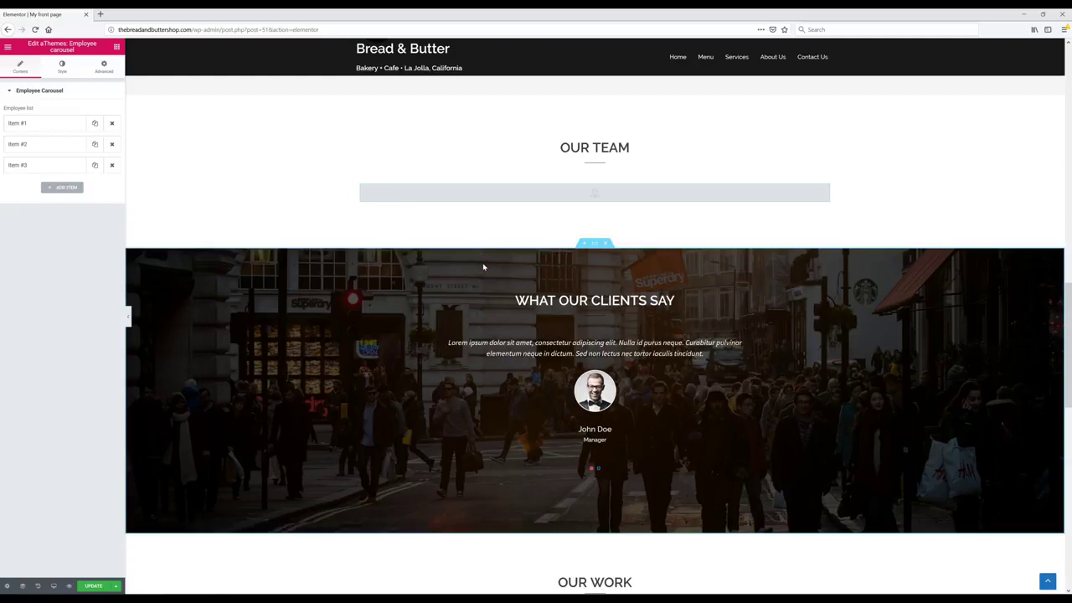
# Step: Replace the first team member's photo with the uploaded Cake Decorator.jpeg image
pyautogui.click(49, 126)
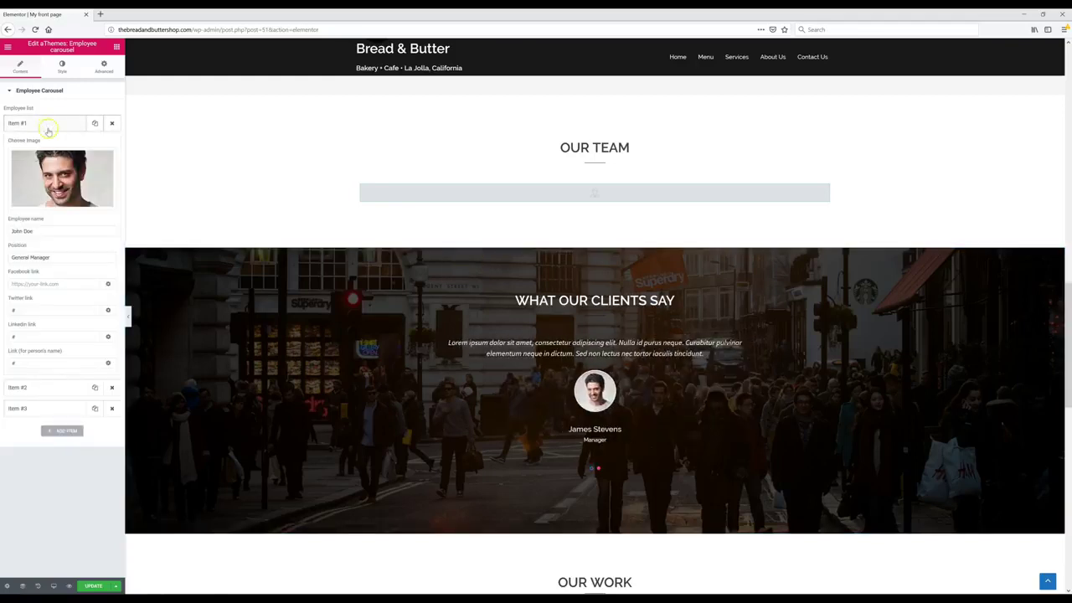
pyautogui.click(65, 198)
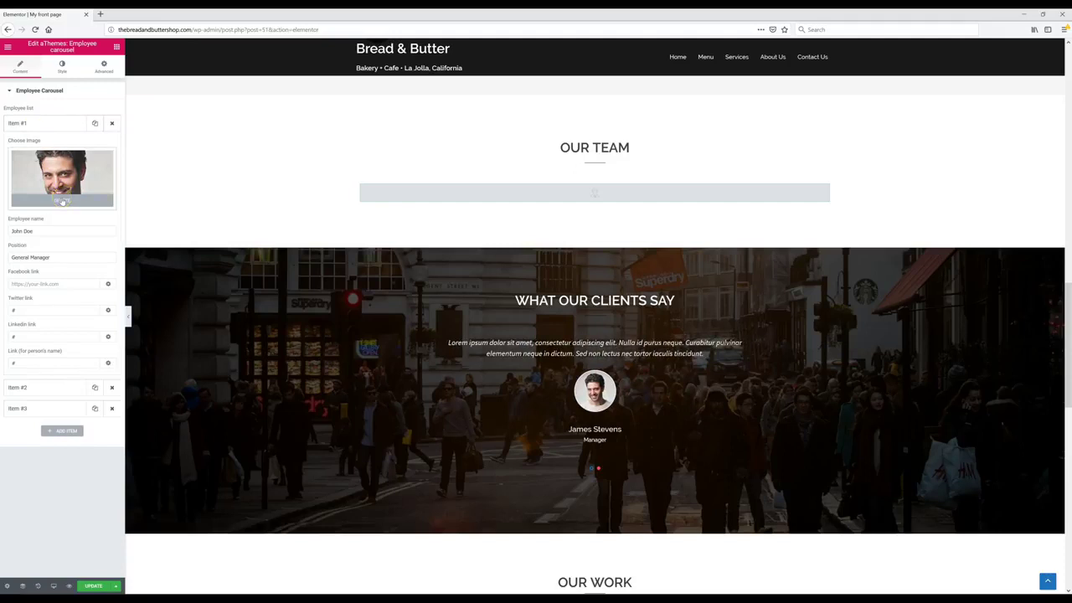
pyautogui.click(62, 201)
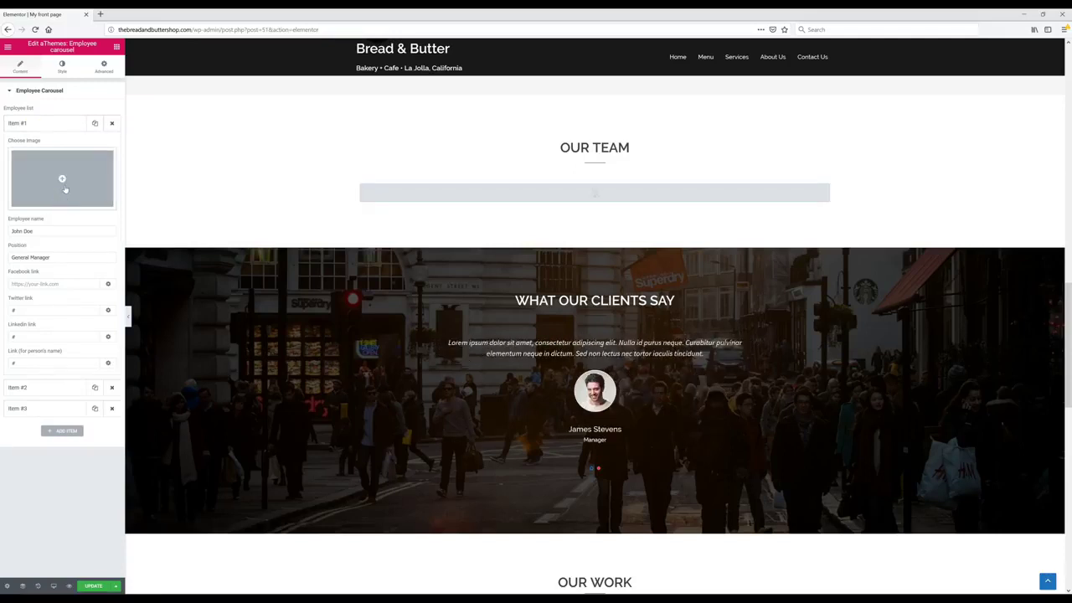
pyautogui.click(64, 184)
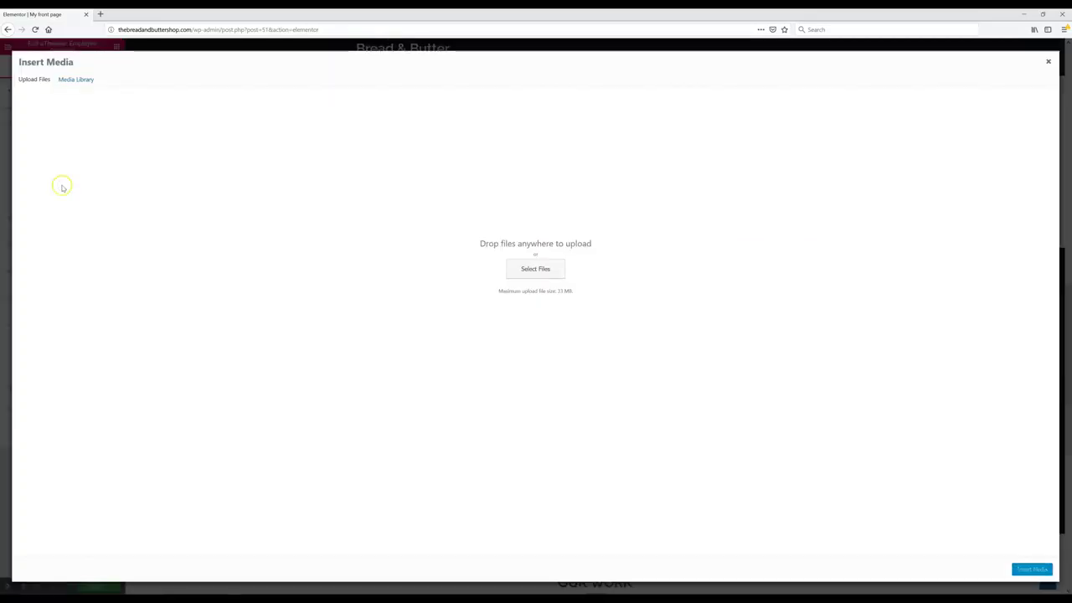
pyautogui.click(1042, 15)
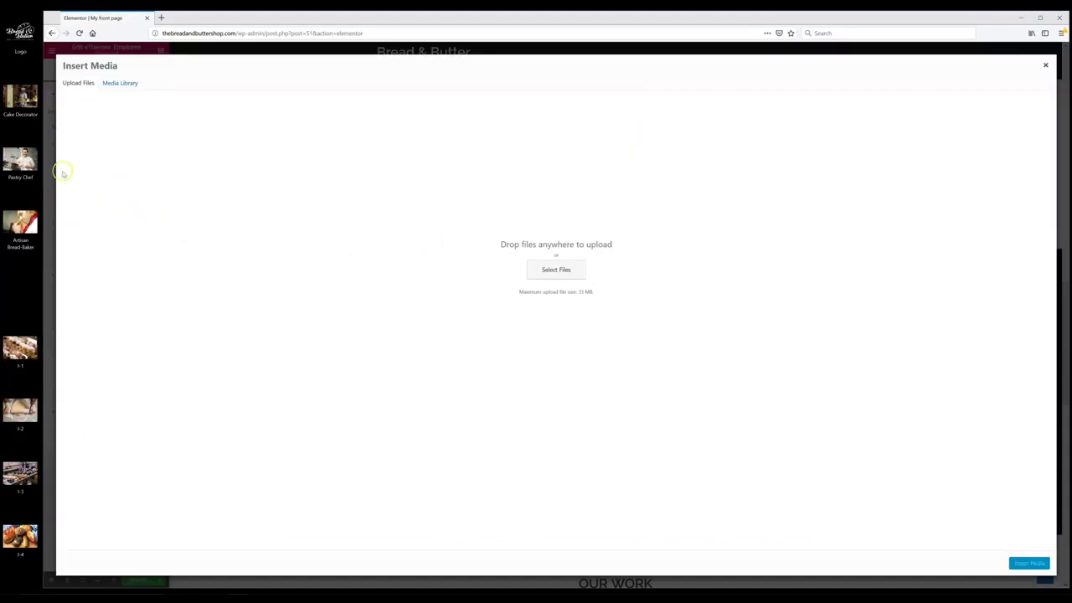
pyautogui.moveTo(25, 104); pyautogui.dragTo(316, 242)
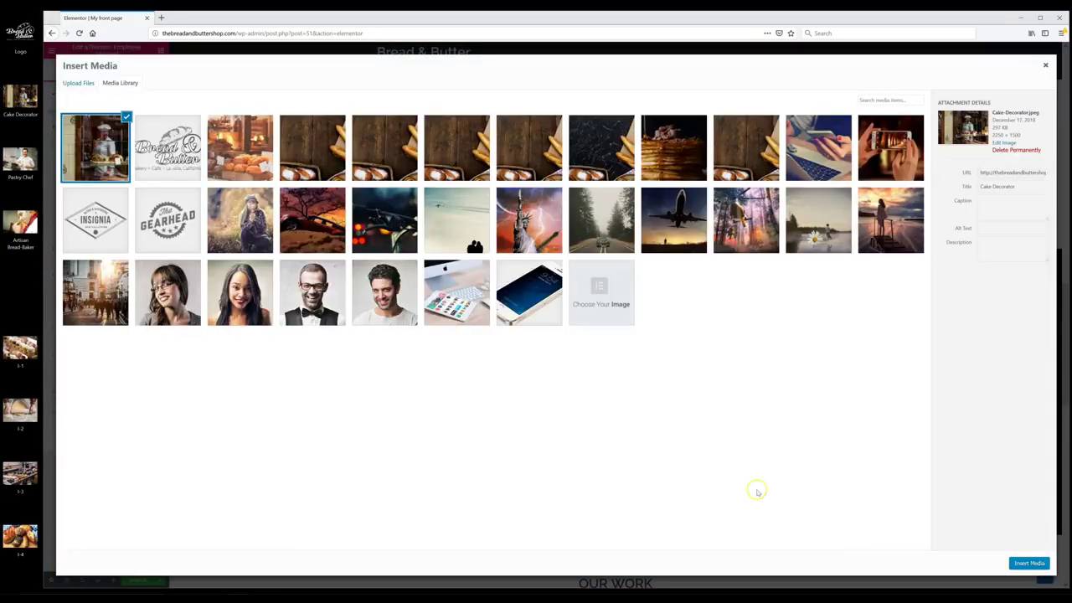
pyautogui.click(1020, 567)
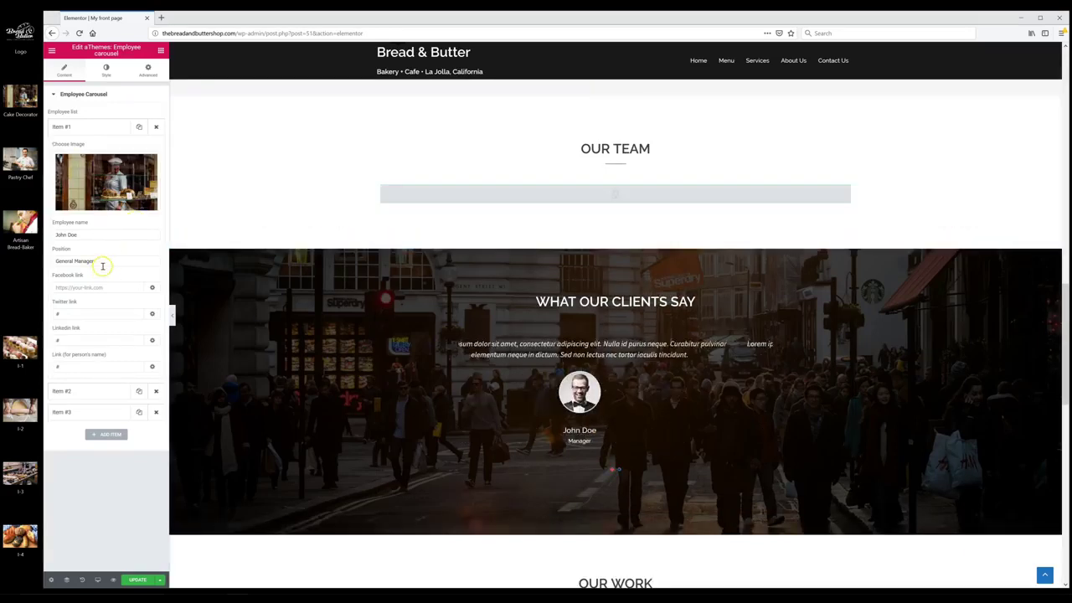
# Step: Enter the member's name, set the position to Cake Decorator, and update the page
pyautogui.tripleClick(98, 235)
pyautogui.write('Sa')
pyautogui.write('ph')
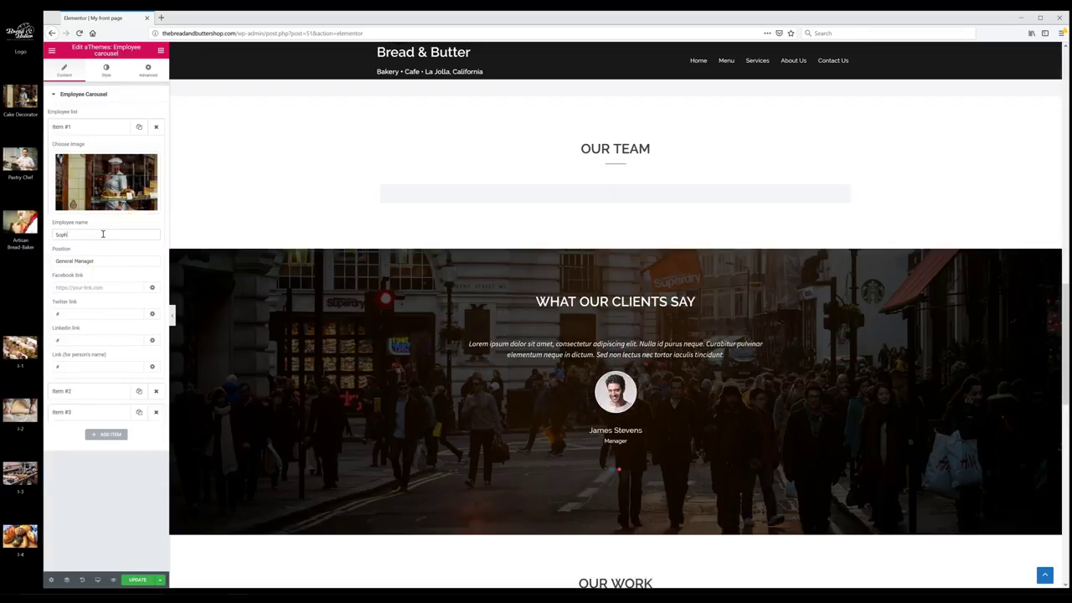
pyautogui.write('ia')
pyautogui.tripleClick(92, 262)
pyautogui.write('Cake Decorator')
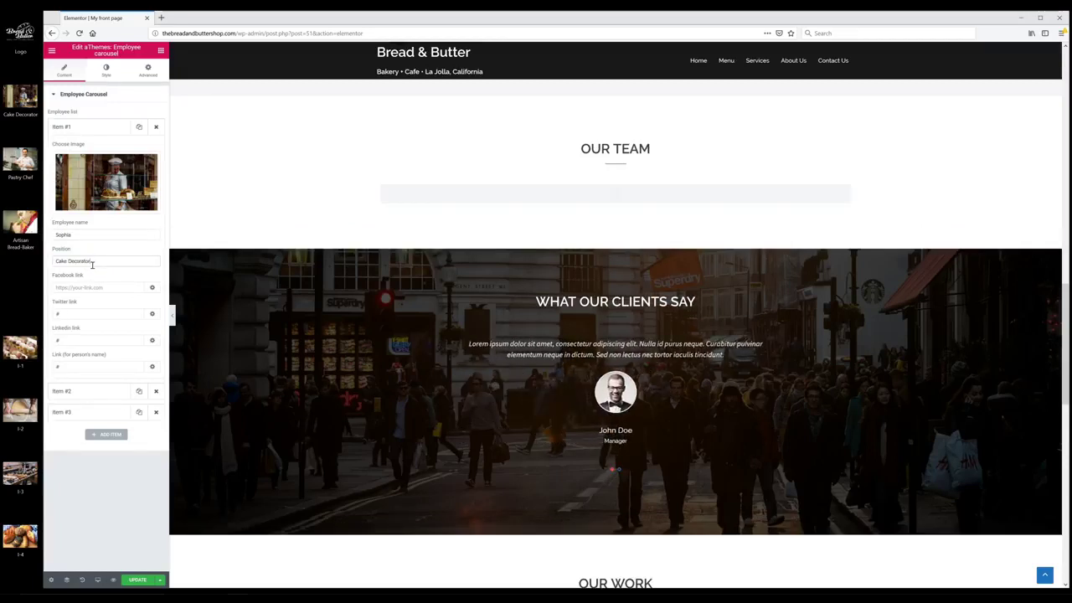
pyautogui.click(113, 283)
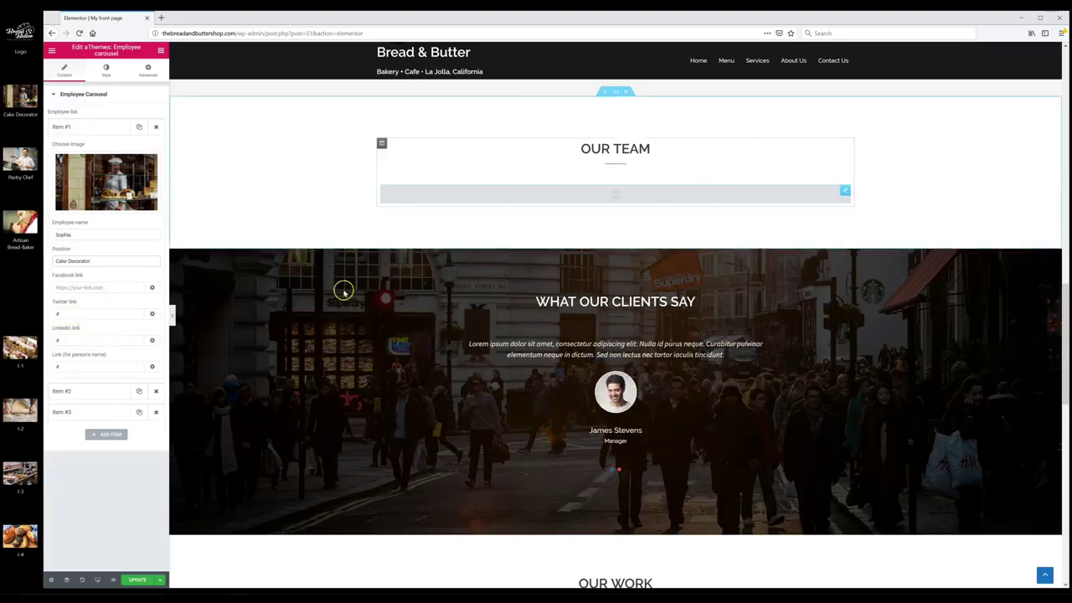
pyautogui.click(132, 579)
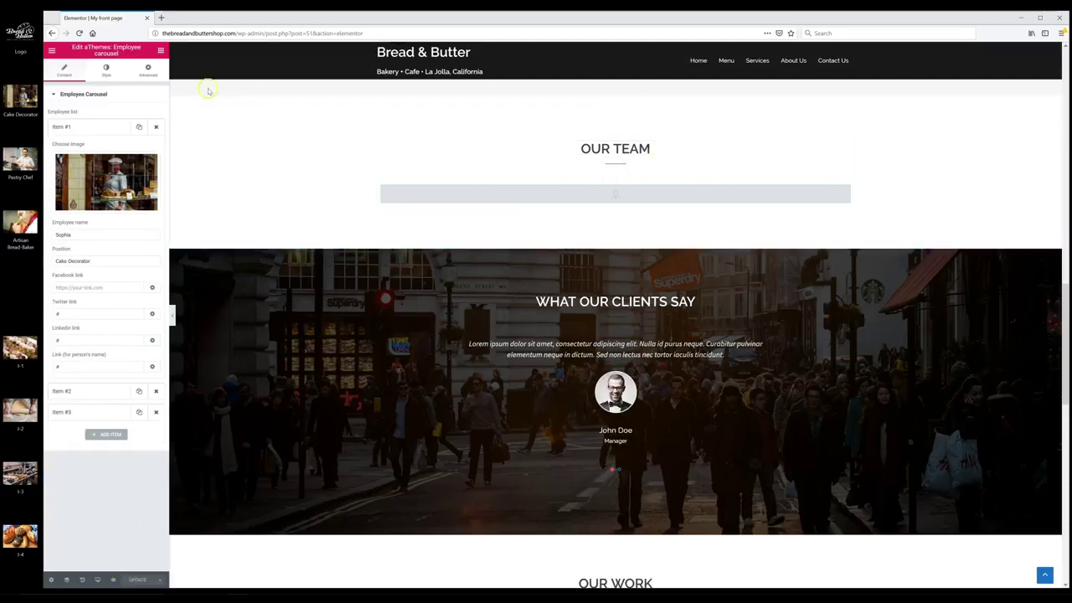
# Step: Reload the editor and scroll to the Our Team carousel with its three bakery staff
pyautogui.click(79, 33)
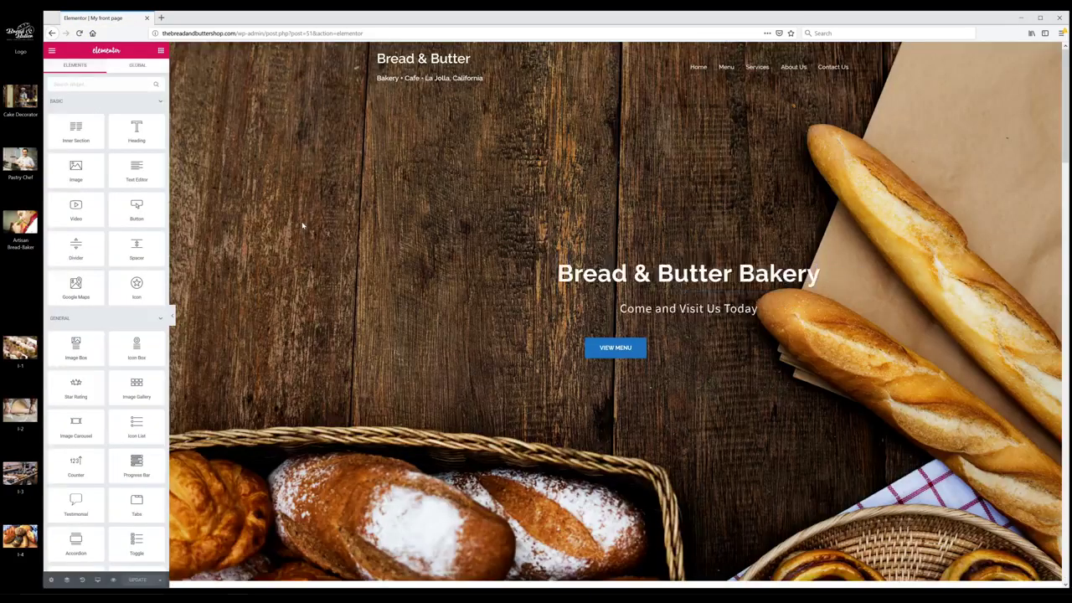
pyautogui.click(301, 230)
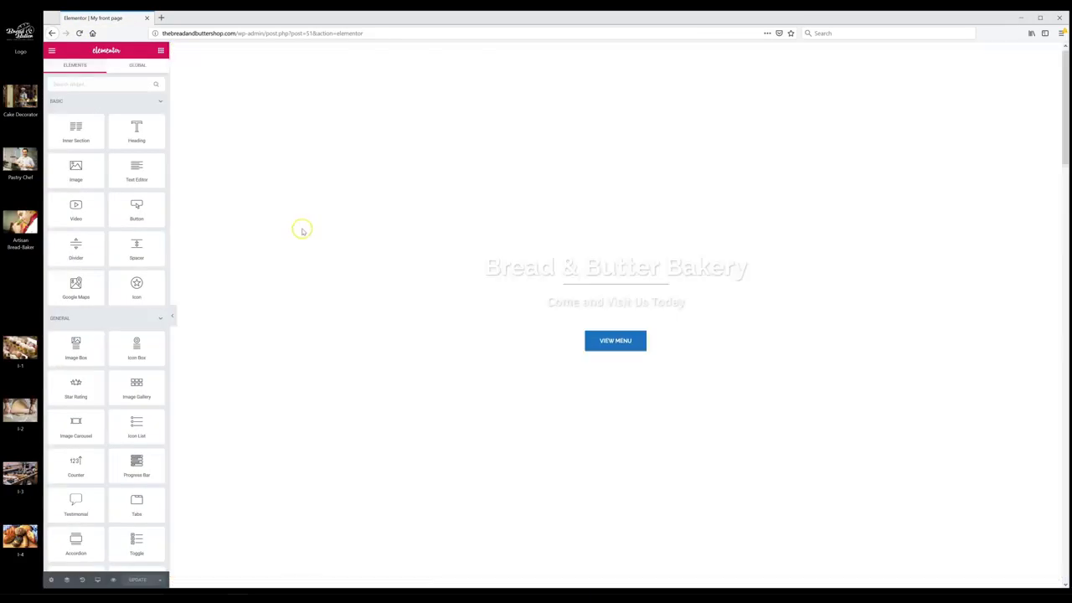
pyautogui.scroll(-10, 300, 235)
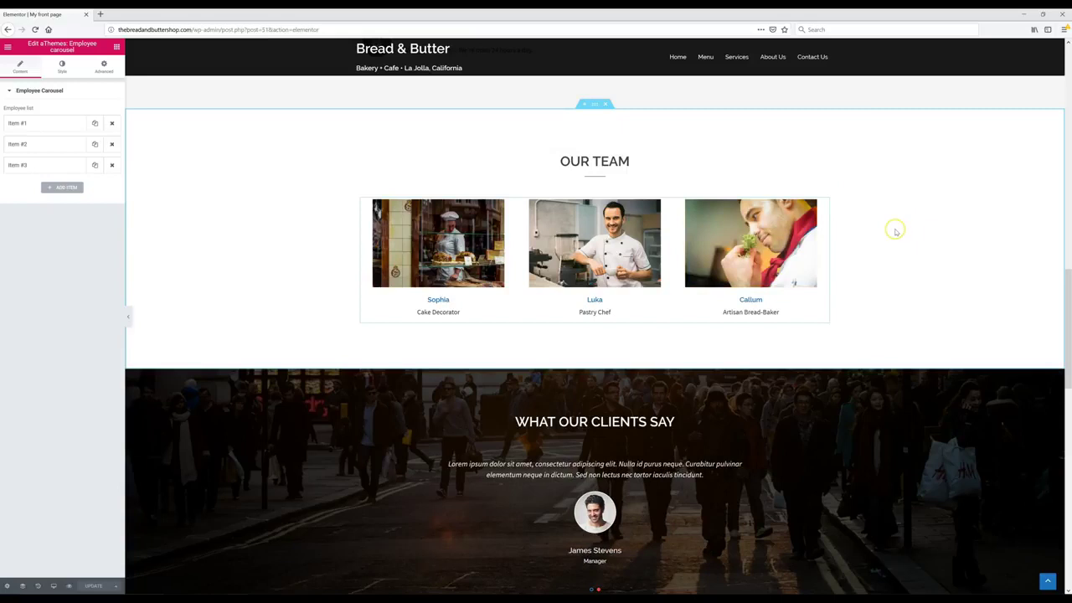
pyautogui.scroll(-3, 889, 256)
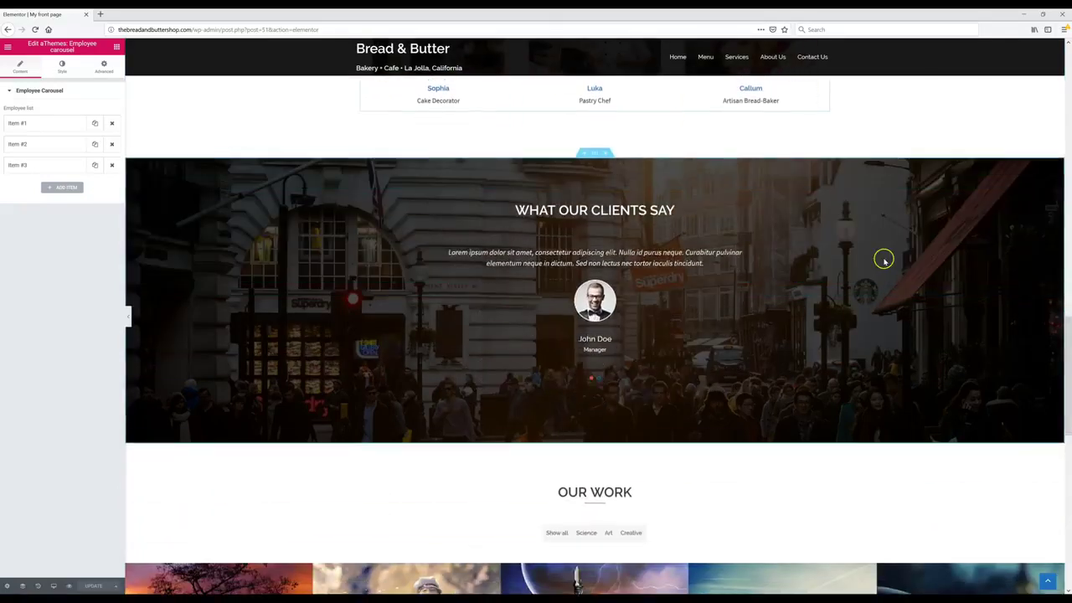
# Step: Enter the first testimonial's client name and set the client position to Customer
pyautogui.click(860, 218)
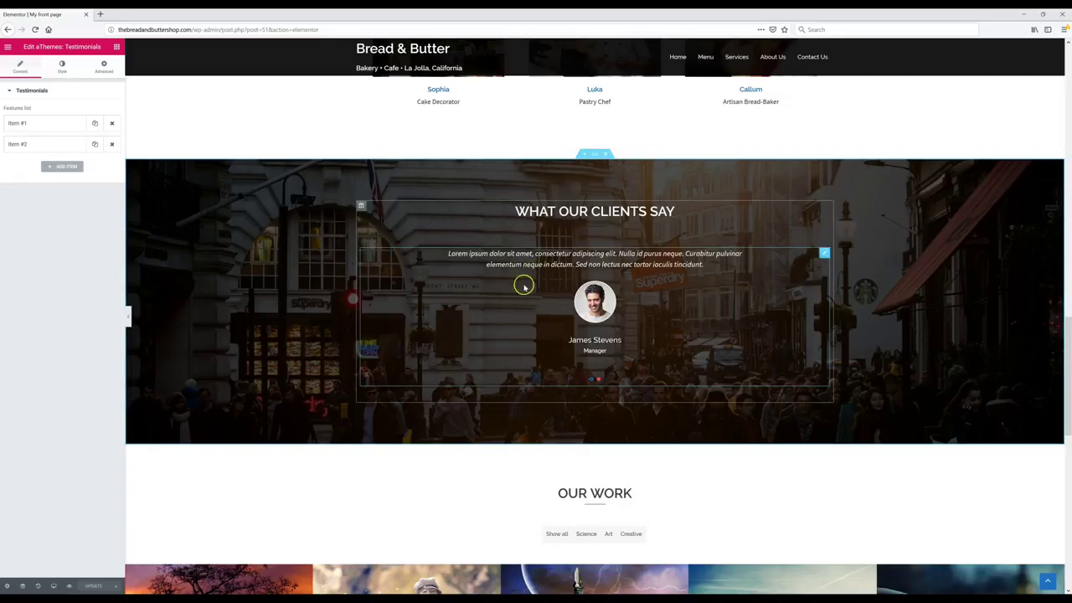
pyautogui.click(38, 123)
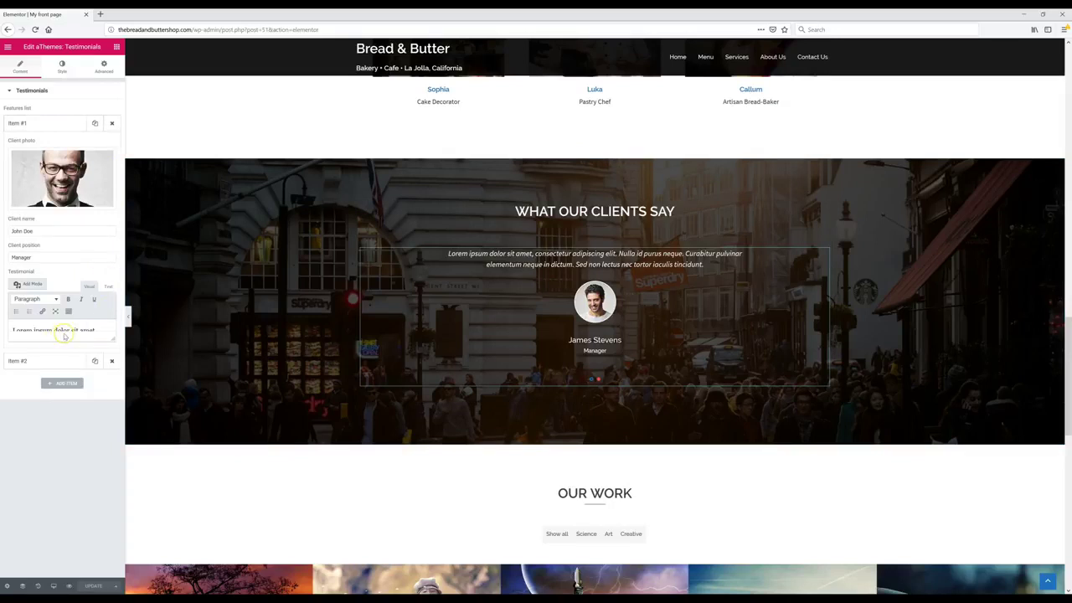
pyautogui.write('Allison K.')
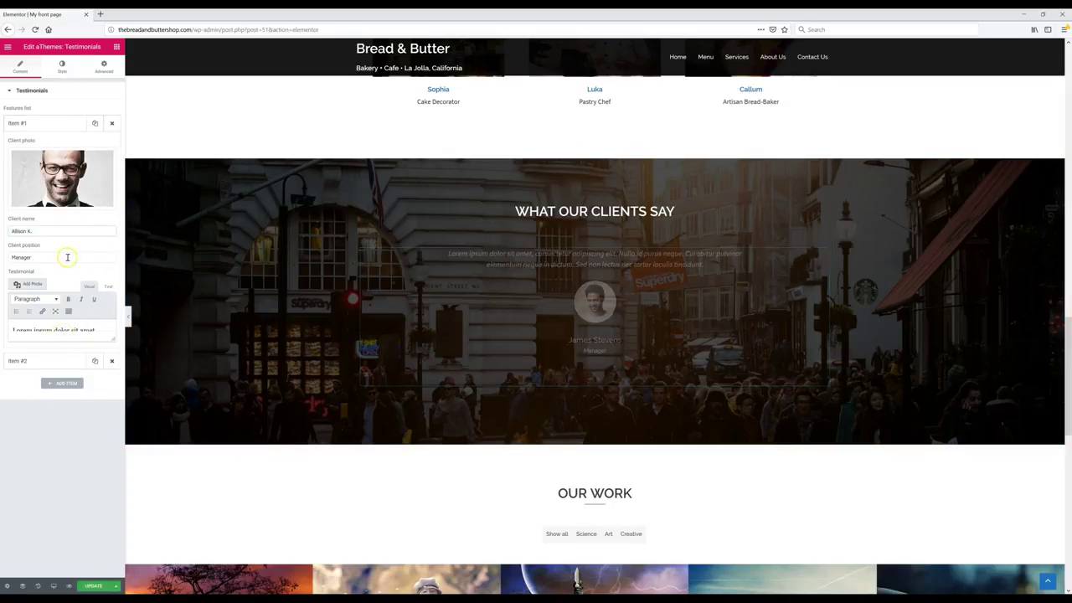
pyautogui.doubleClick(55, 256)
pyautogui.write('Customer')
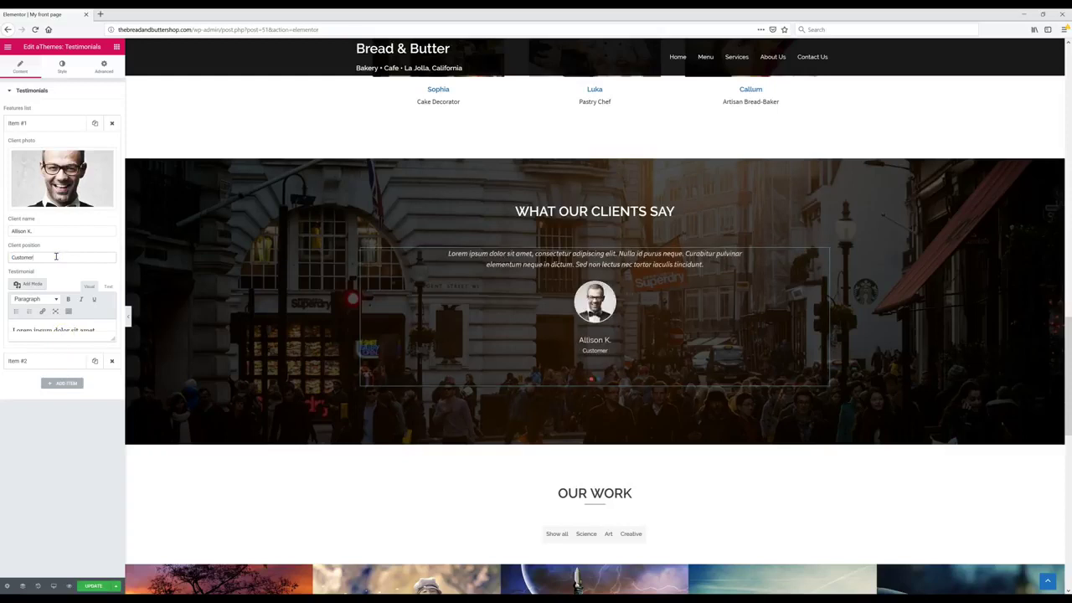
# Step: Paste the customer's cookie review as the testimonial text and bring up the client photo library
pyautogui.moveTo(112, 352); pyautogui.dragTo(112, 437)
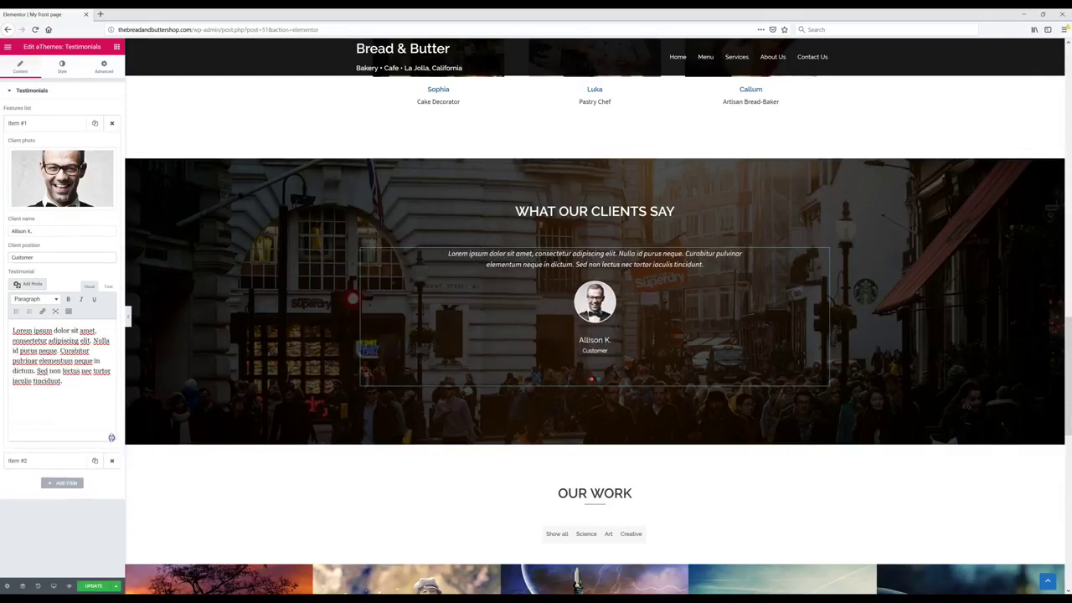
pyautogui.tripleClick(73, 338)
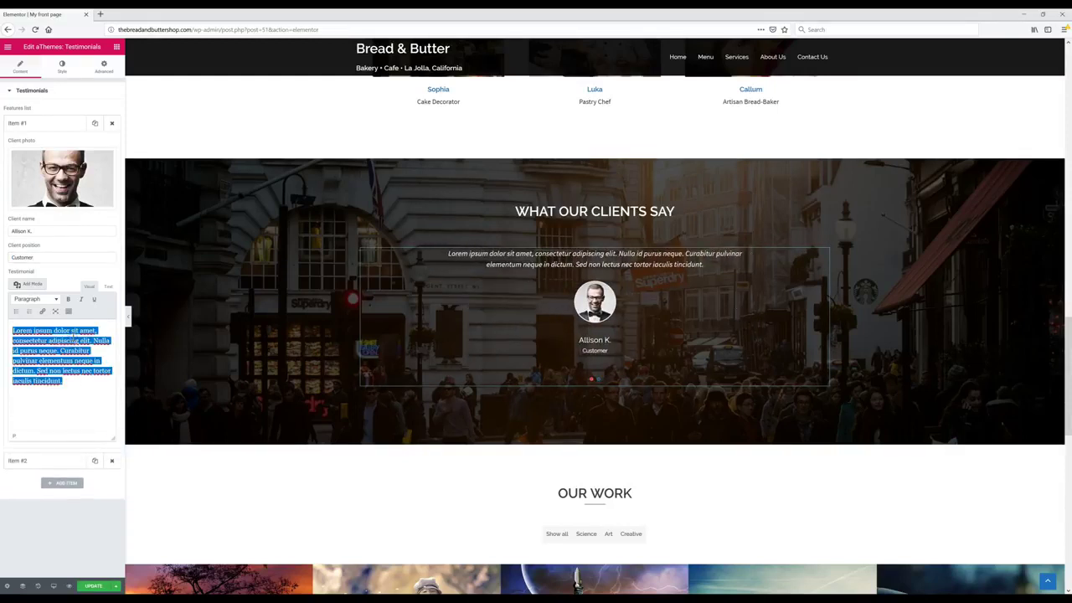
pyautogui.write('est cookies ive ever had. Perfectly cooked, crusty around and soft inside. Freshly baked and still warm. Very helpful staff.')
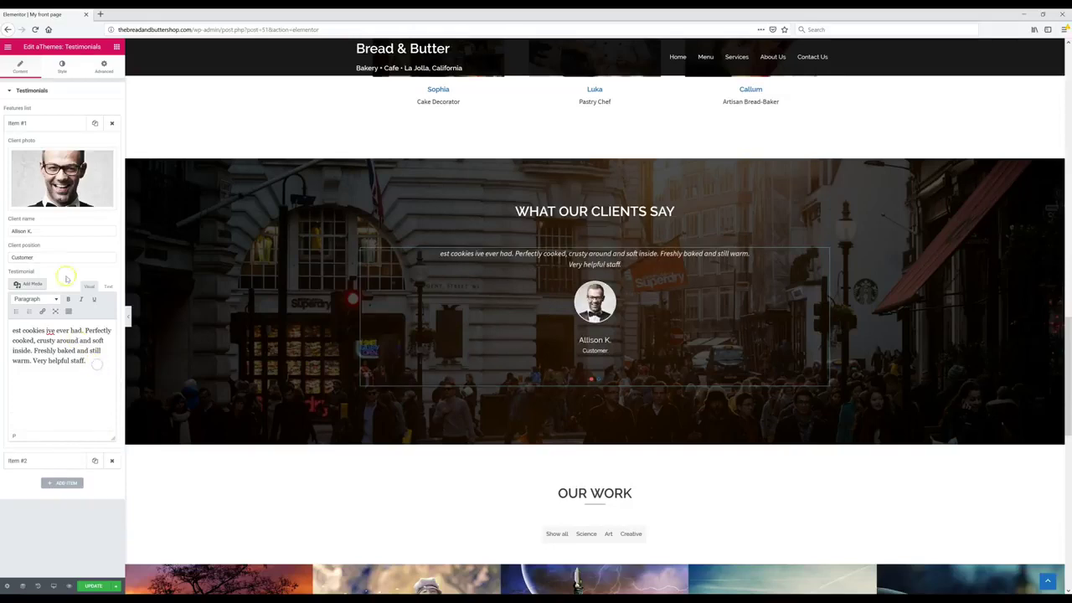
pyautogui.click(63, 184)
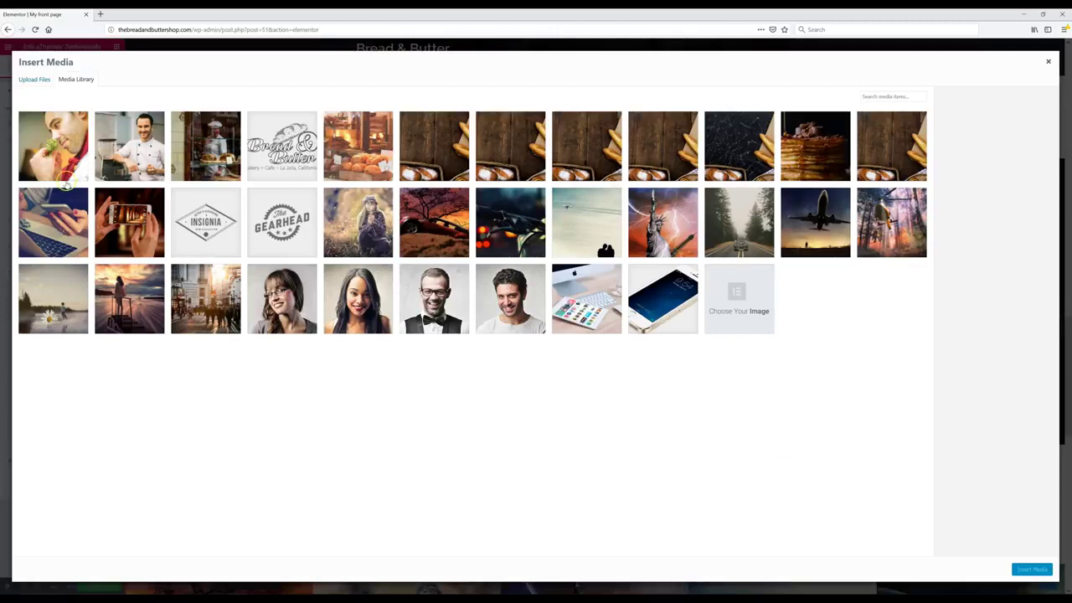
# Step: Upload Review Image - 1 and insert it as the first testimonial's client photo
pyautogui.click(38, 78)
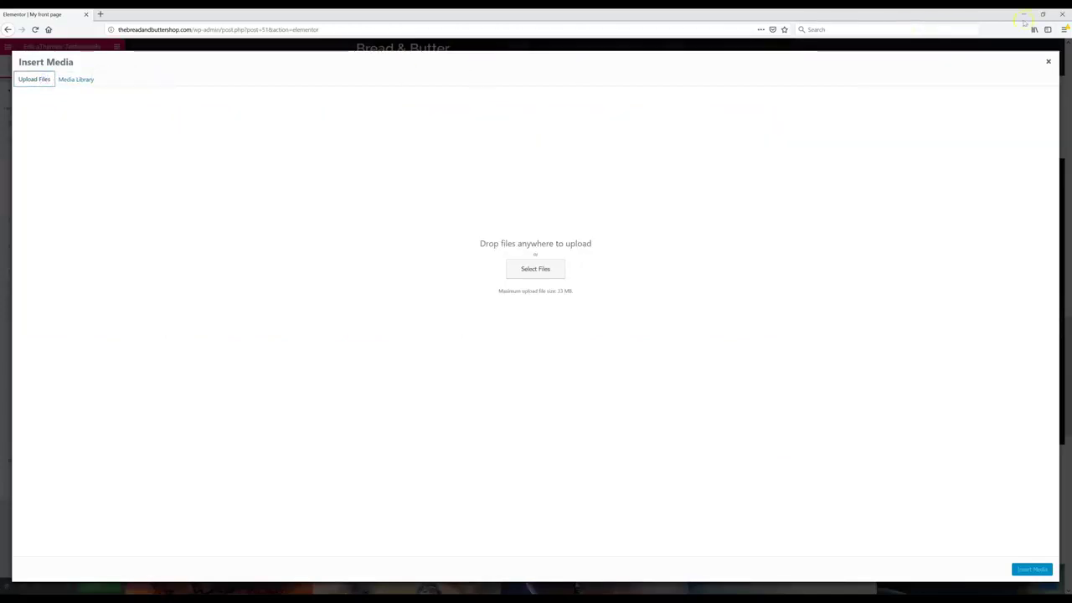
pyautogui.click(1046, 13)
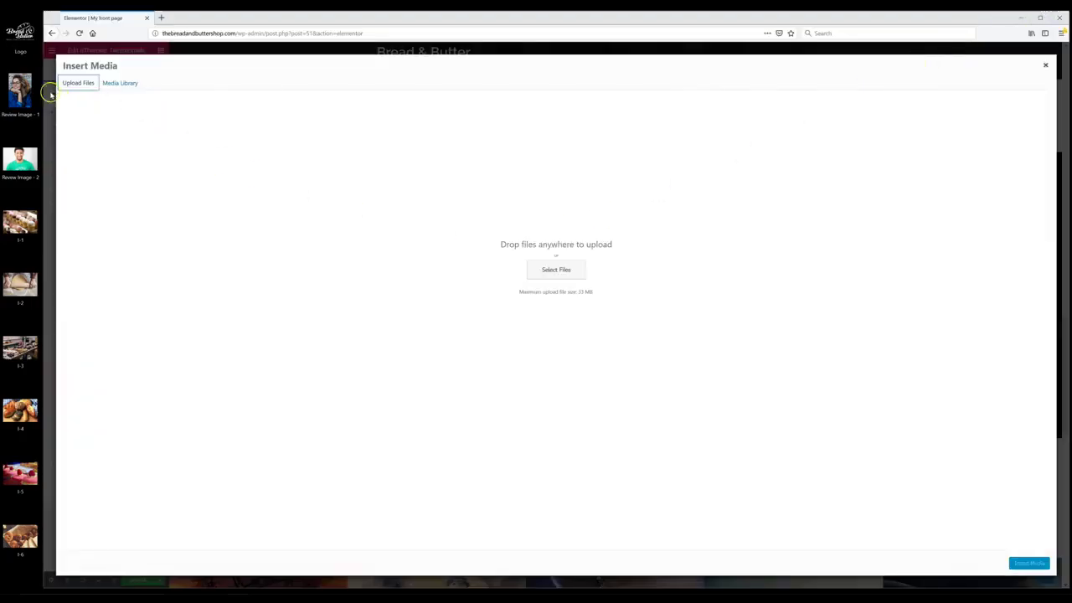
pyautogui.moveTo(52, 92); pyautogui.dragTo(352, 230)
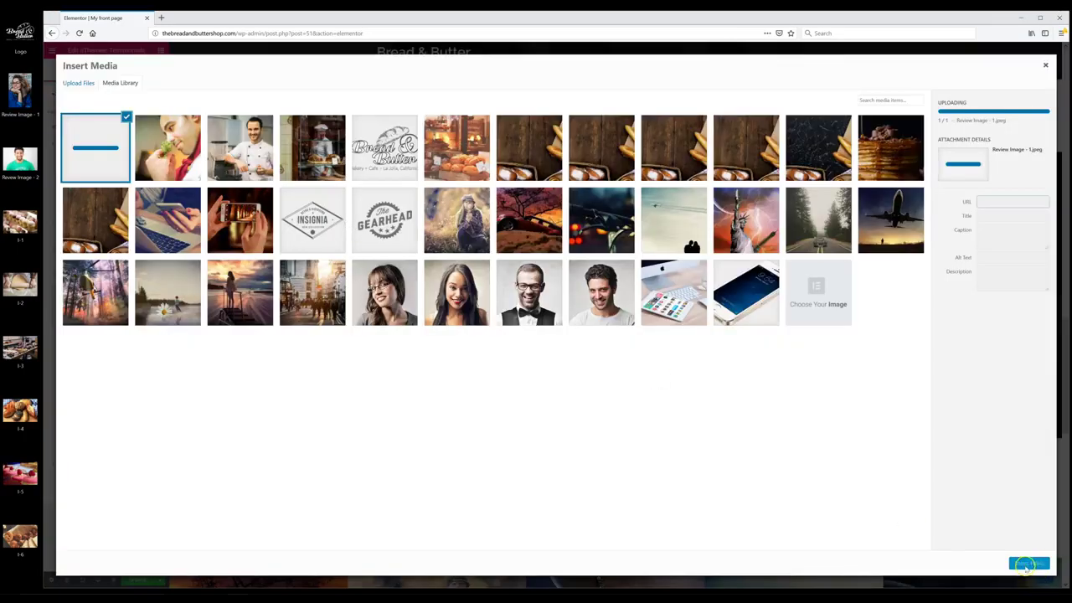
pyautogui.click(1029, 564)
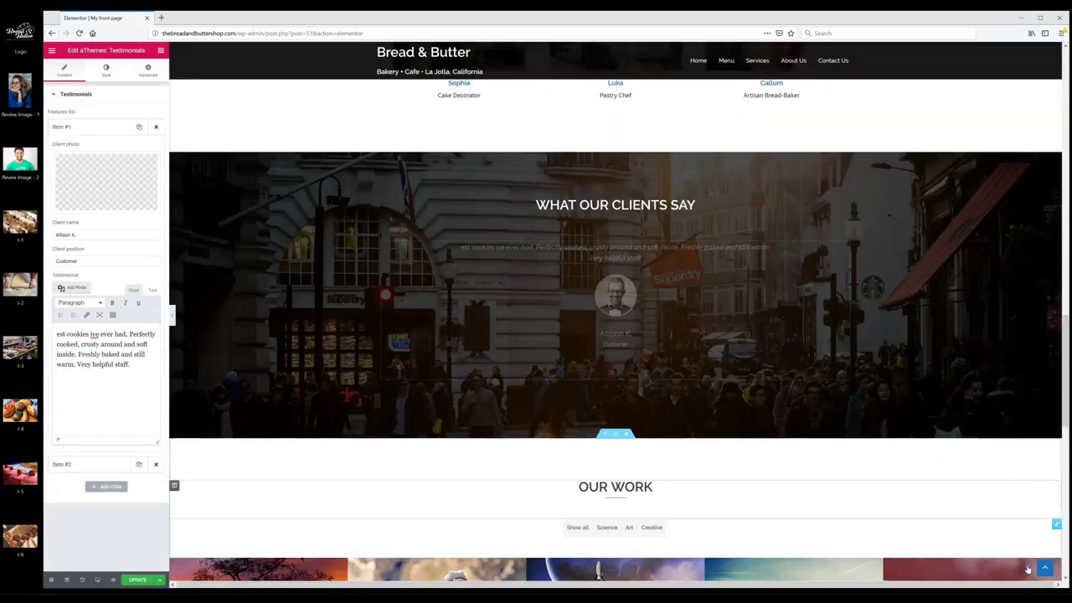
pyautogui.click(58, 466)
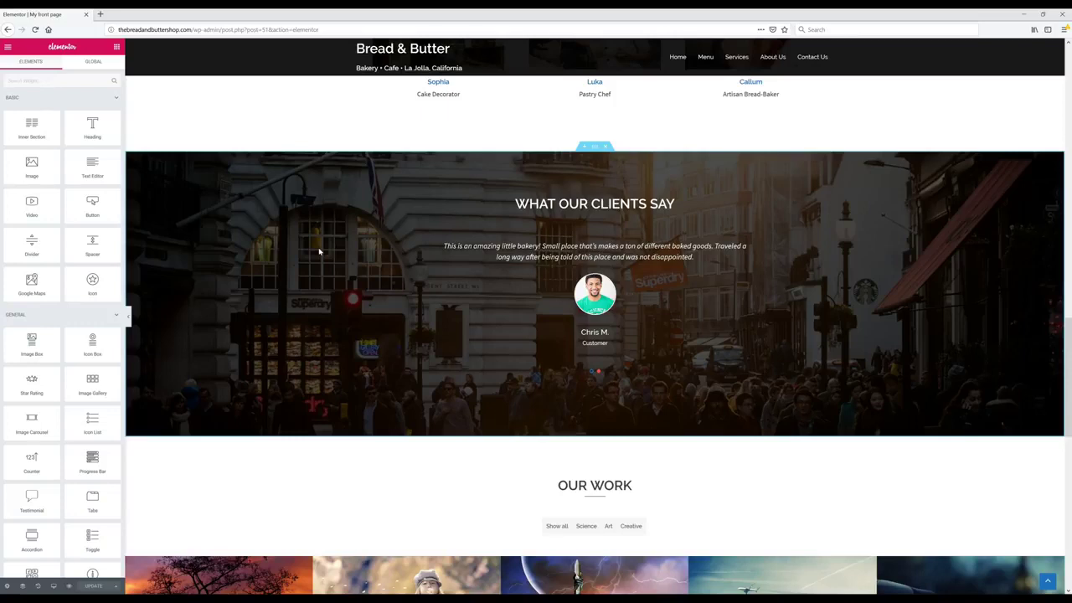
# Step: Scroll to the Our Work section and open the aThemes: Portfolio widget settings
pyautogui.scroll(-4, 328, 280)
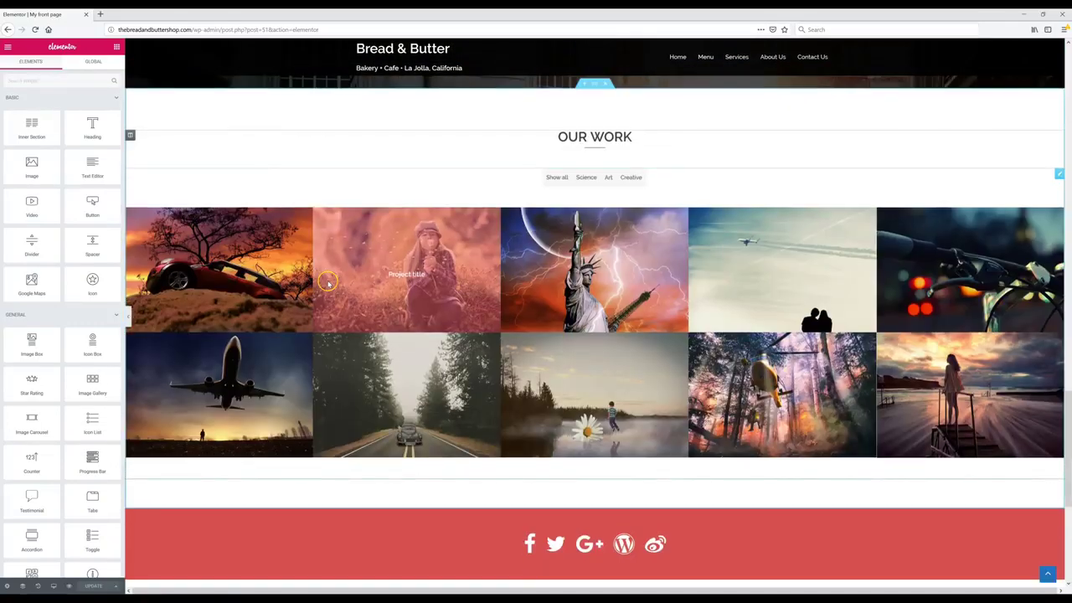
pyautogui.click(328, 280)
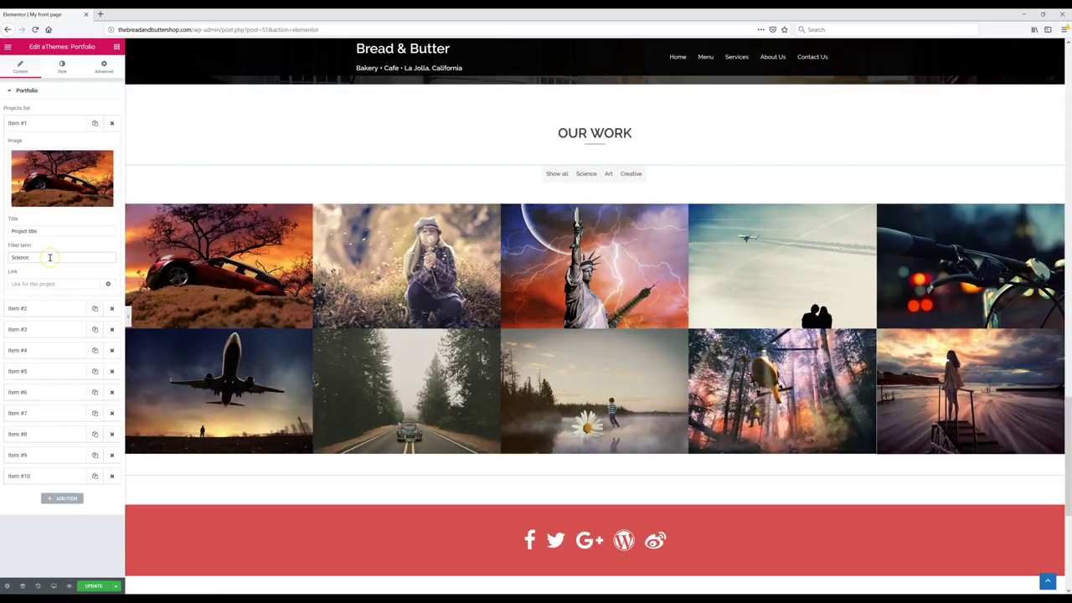
# Step: Swap the first project's red car image for the uploaded 1-1.jpeg cupcakes photo
pyautogui.moveTo(60, 189)
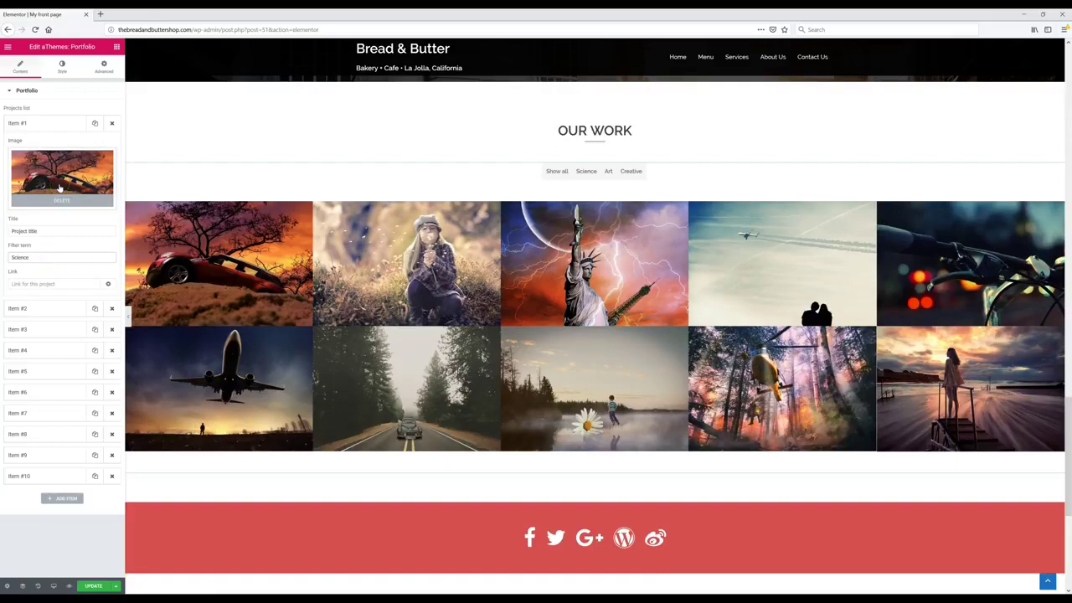
pyautogui.click(60, 200)
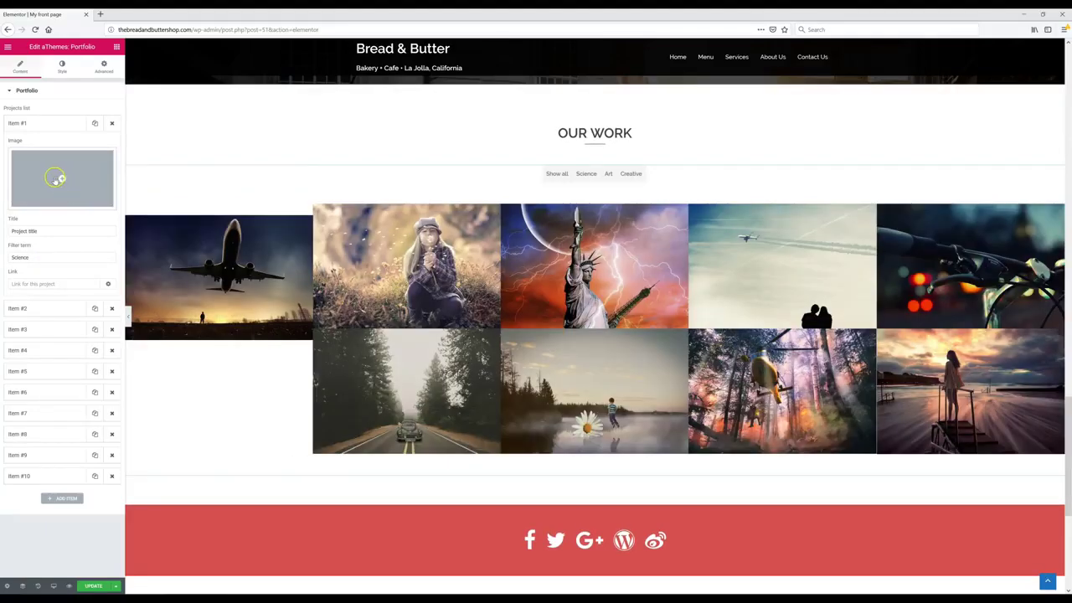
pyautogui.click(55, 178)
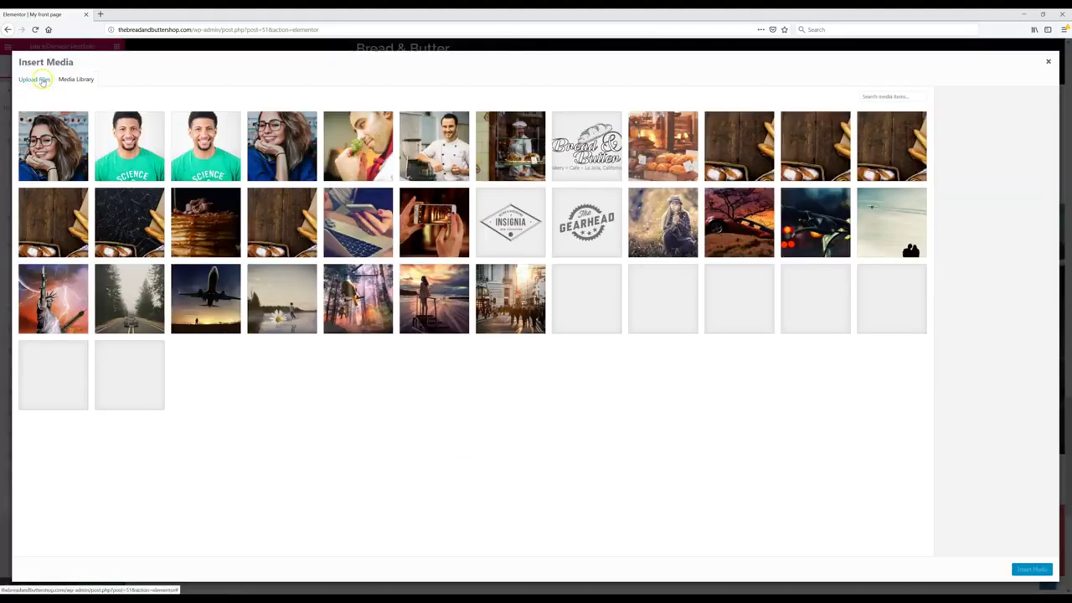
pyautogui.click(42, 81)
pyautogui.click(1042, 14)
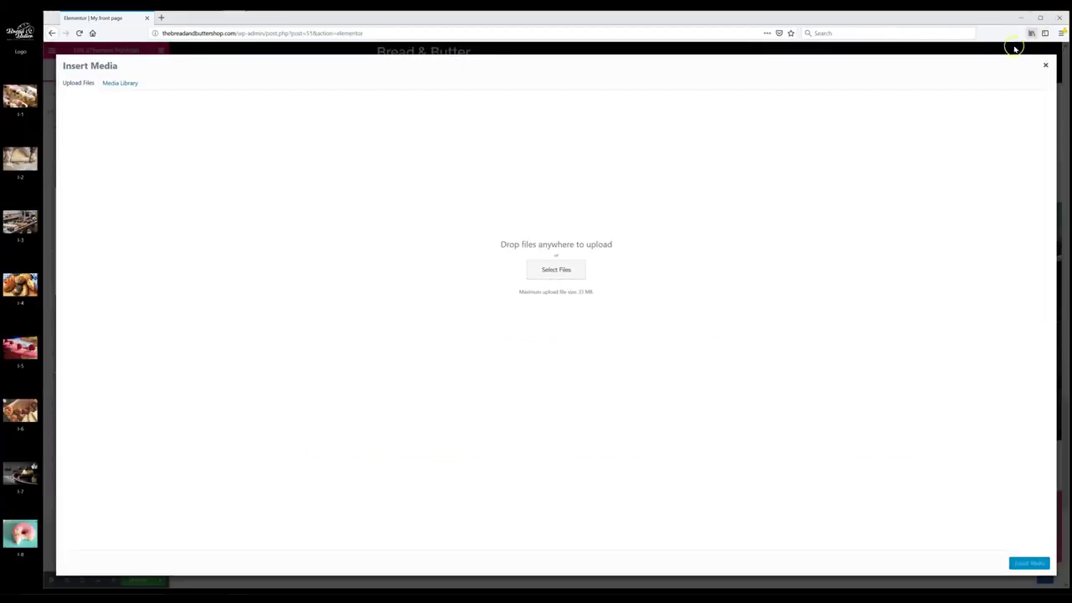
pyautogui.moveTo(31, 98); pyautogui.dragTo(263, 175)
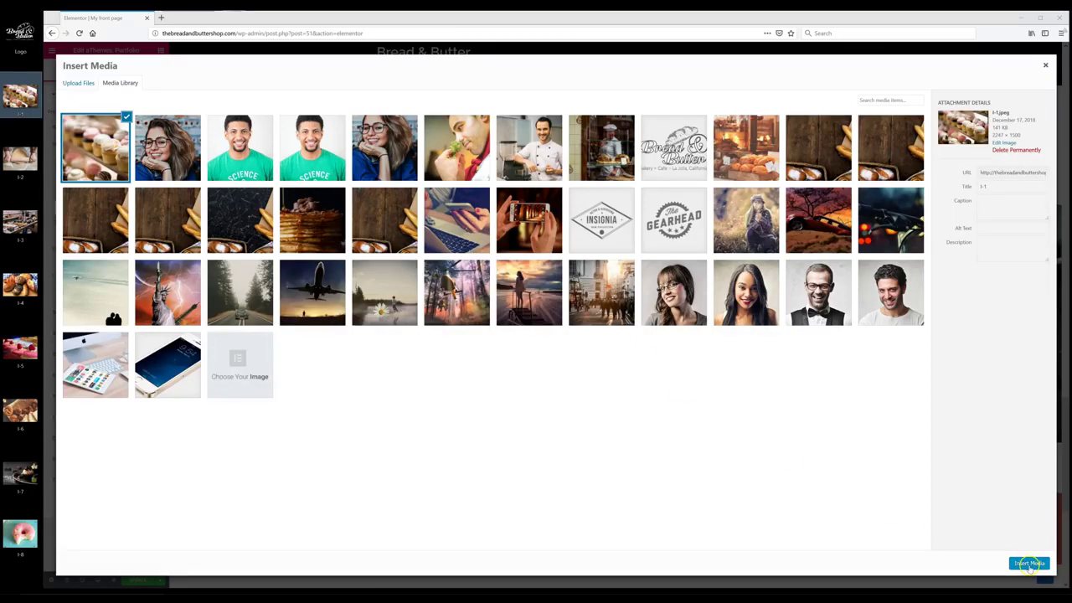
pyautogui.click(1029, 564)
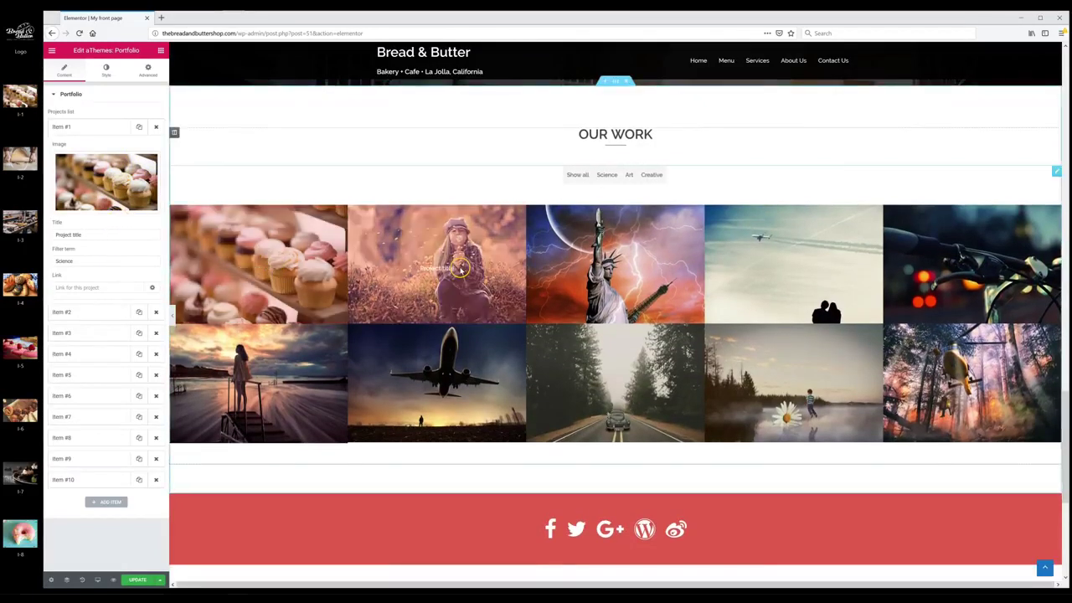
# Step: Clear the first project's placeholder title and change its filter term from Science to Bakery
pyautogui.tripleClick(102, 236)
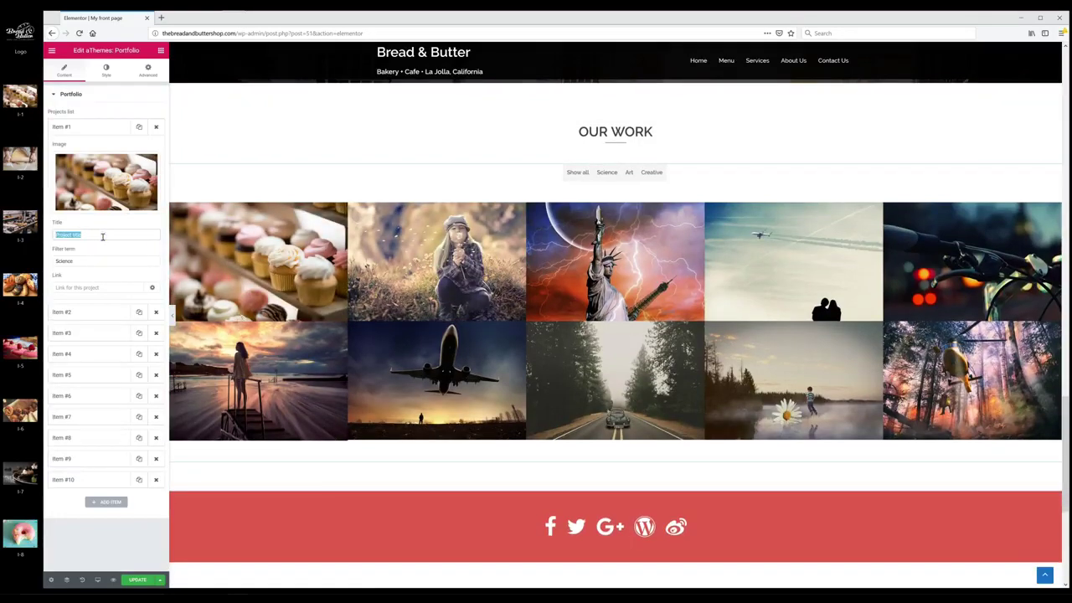
pyautogui.press('BackSpace')
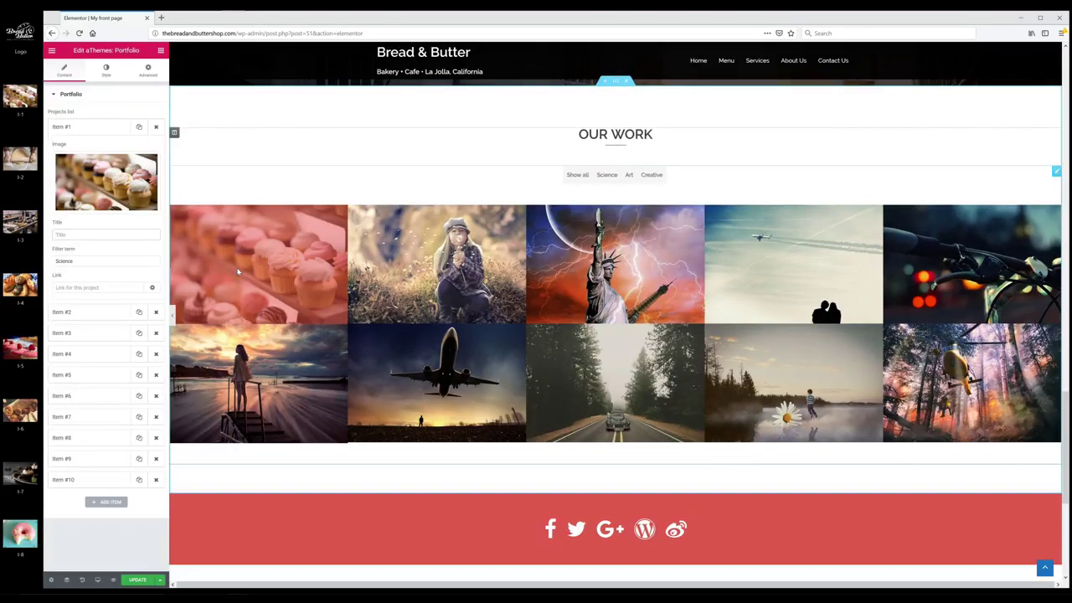
pyautogui.doubleClick(95, 263)
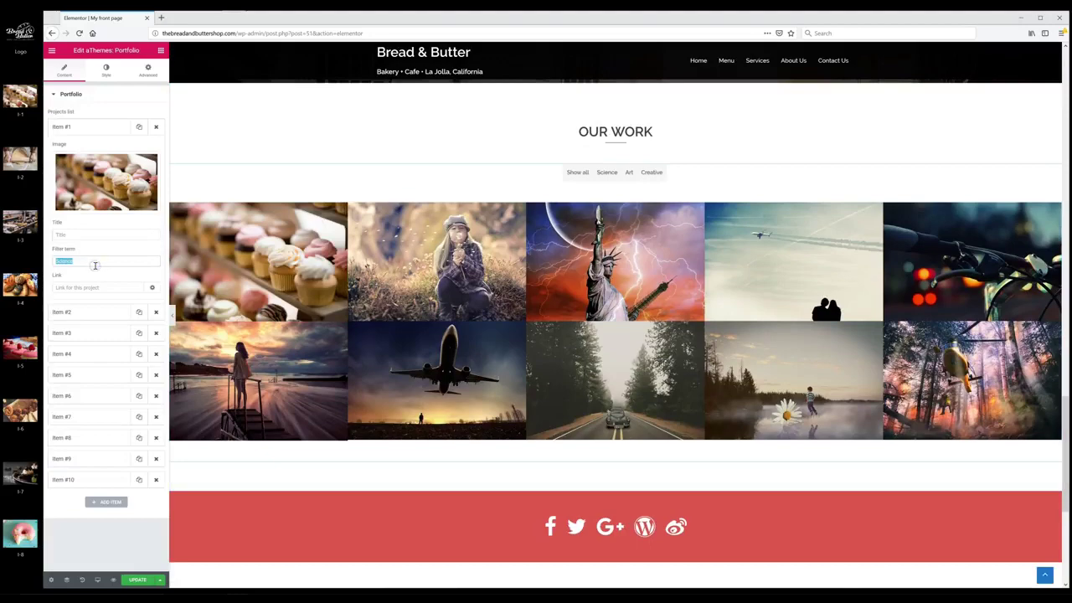
pyautogui.write('Bakery')
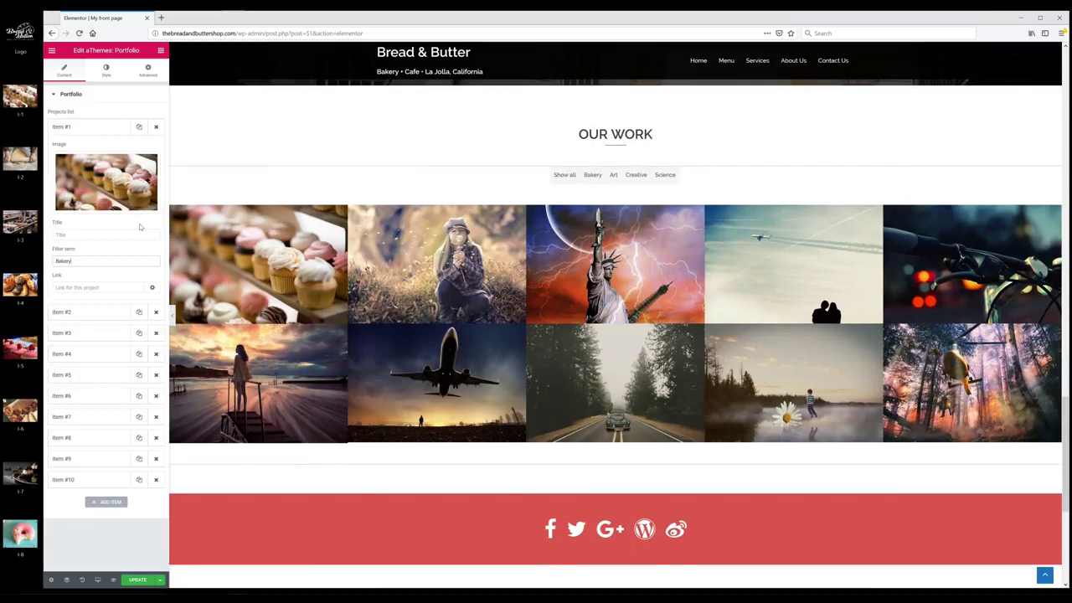
pyautogui.click(92, 288)
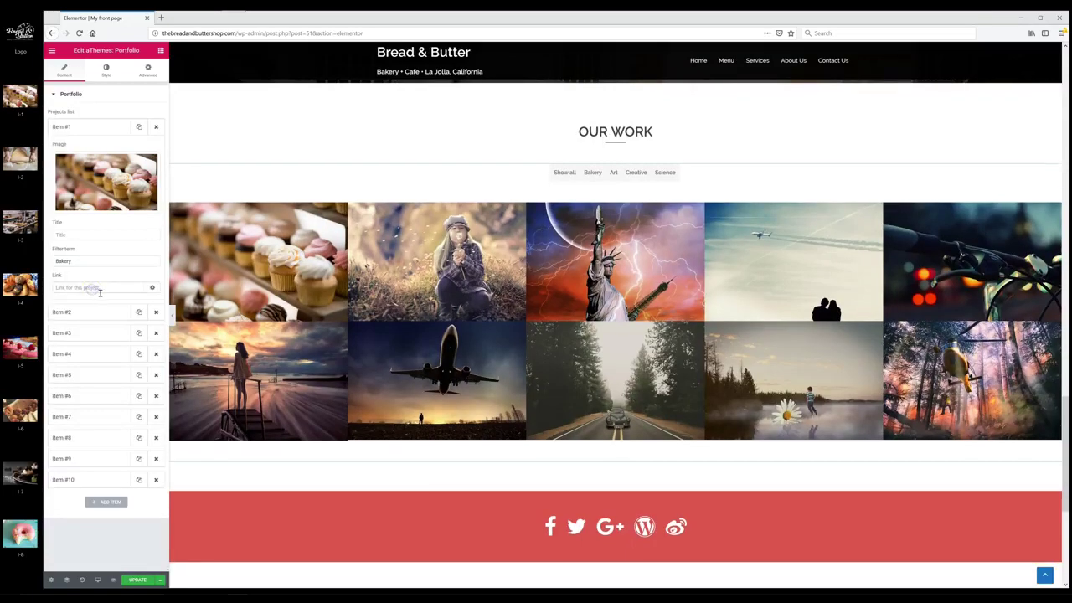
# Step: Finish the remaining gallery projects, update the page, and leave the portfolio settings
pyautogui.click(98, 288)
pyautogui.click(65, 504)
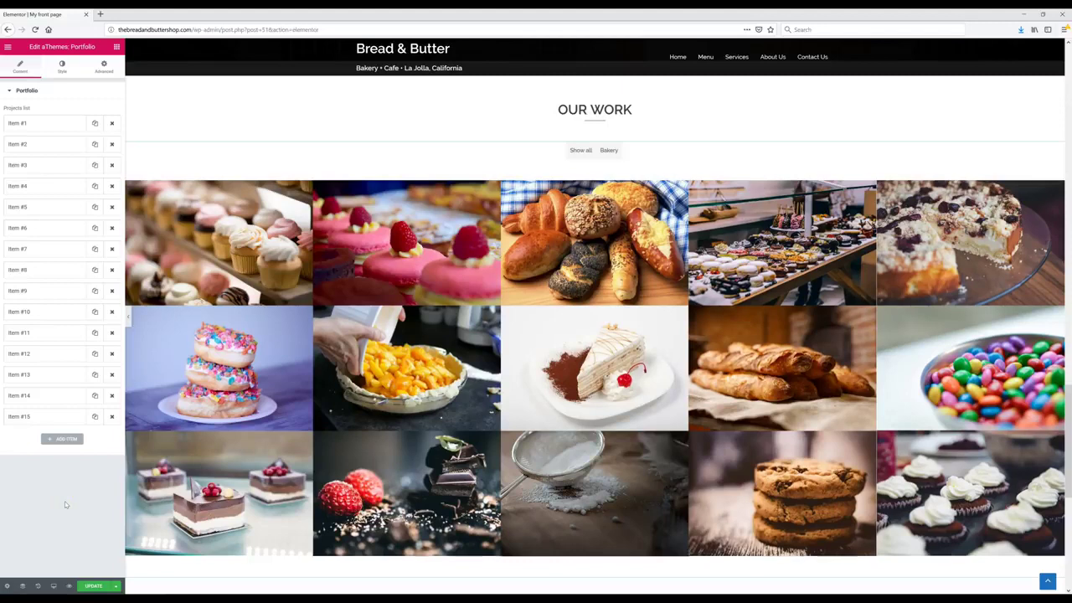
pyautogui.scroll(-3, 329, 267)
pyautogui.click(443, 383)
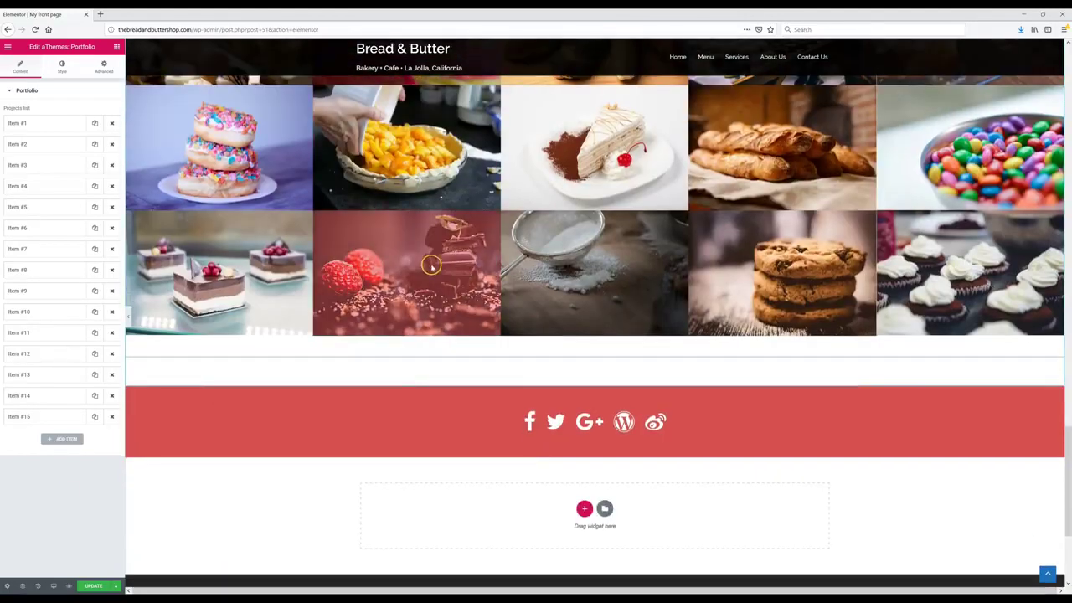
pyautogui.scroll(2, 443, 383)
pyautogui.click(90, 586)
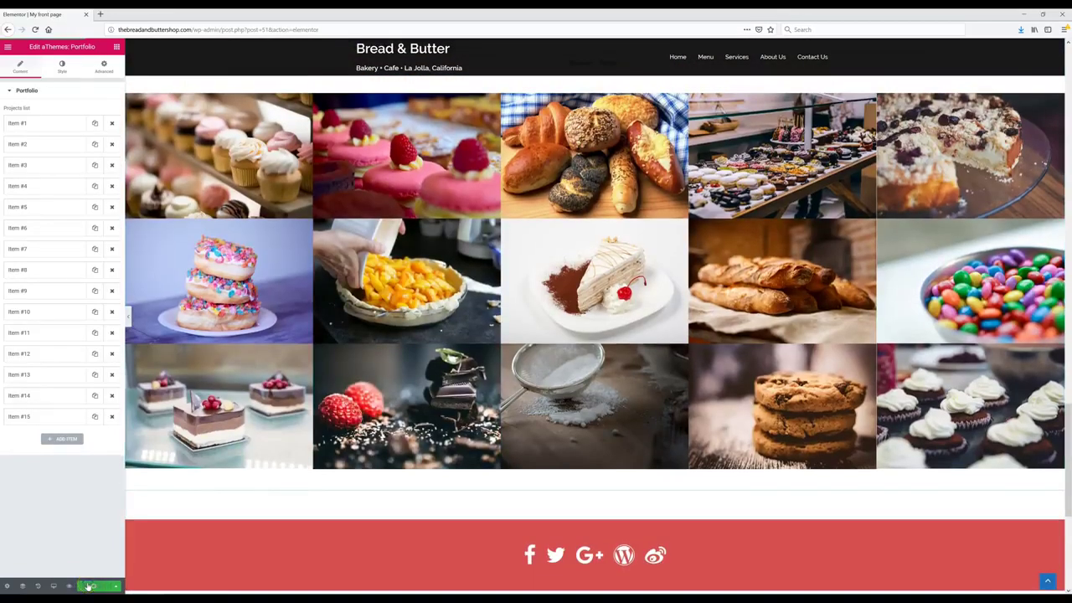
pyautogui.scroll(-4, 711, 271)
pyautogui.click(461, 191)
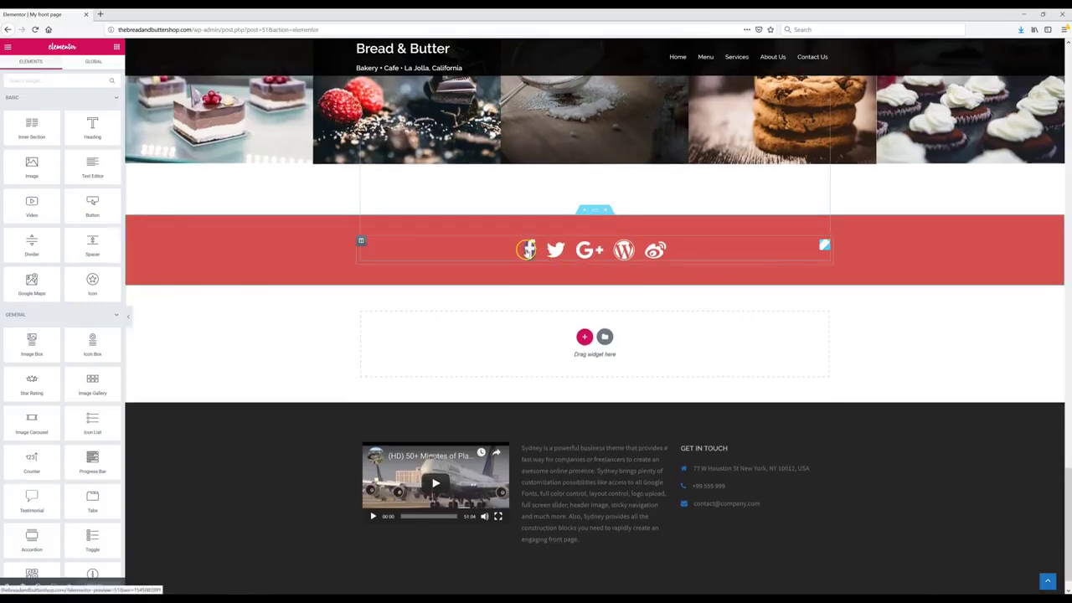
# Step: In the footer social icons, change the Google Plus icon to Instagram
pyautogui.click(526, 249)
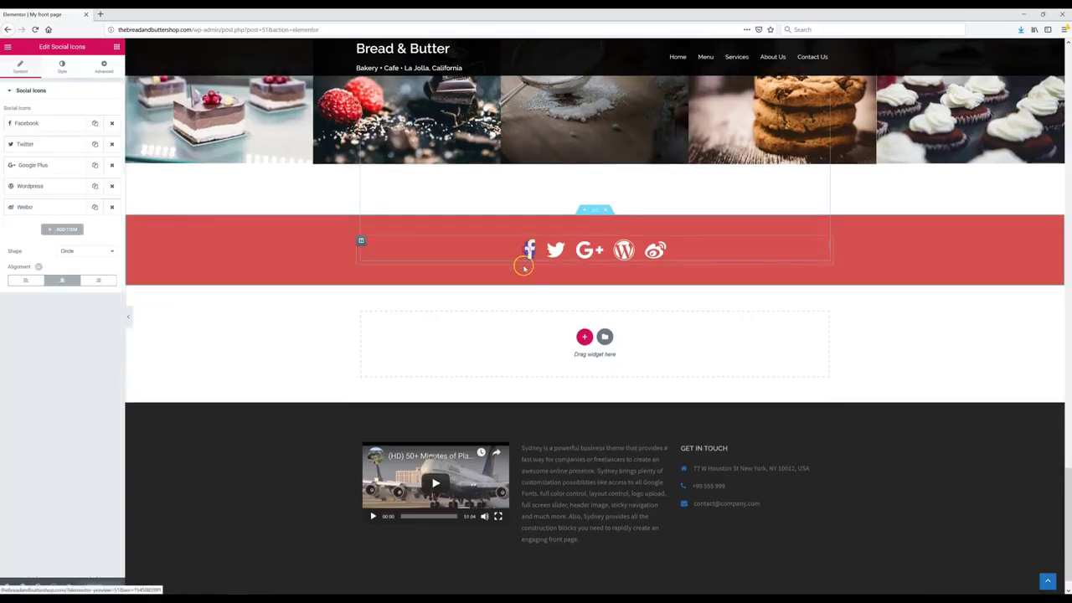
pyautogui.click(62, 123)
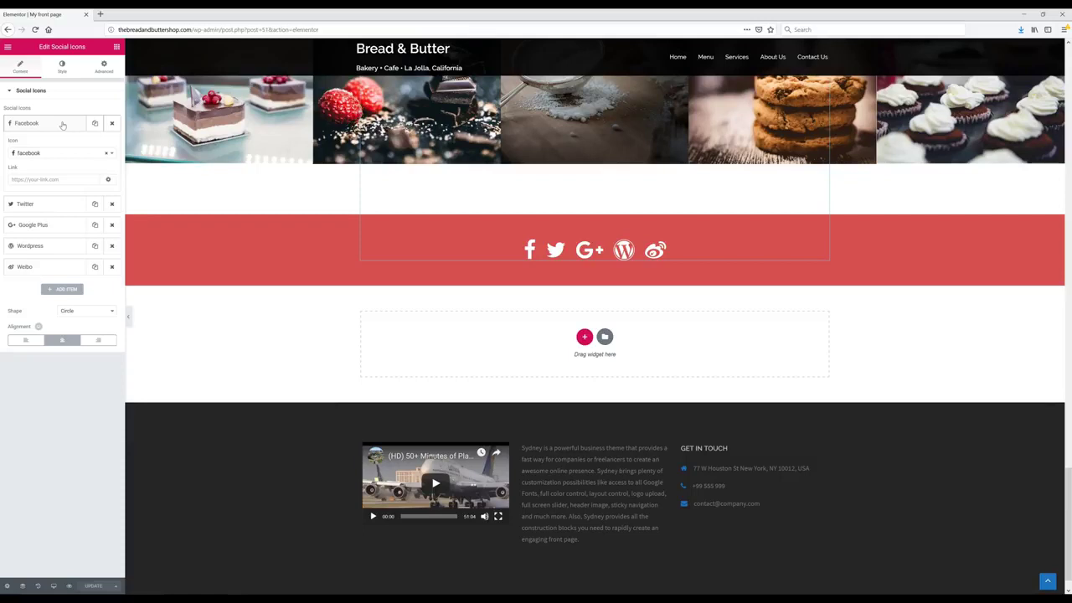
pyautogui.click(34, 225)
pyautogui.click(58, 194)
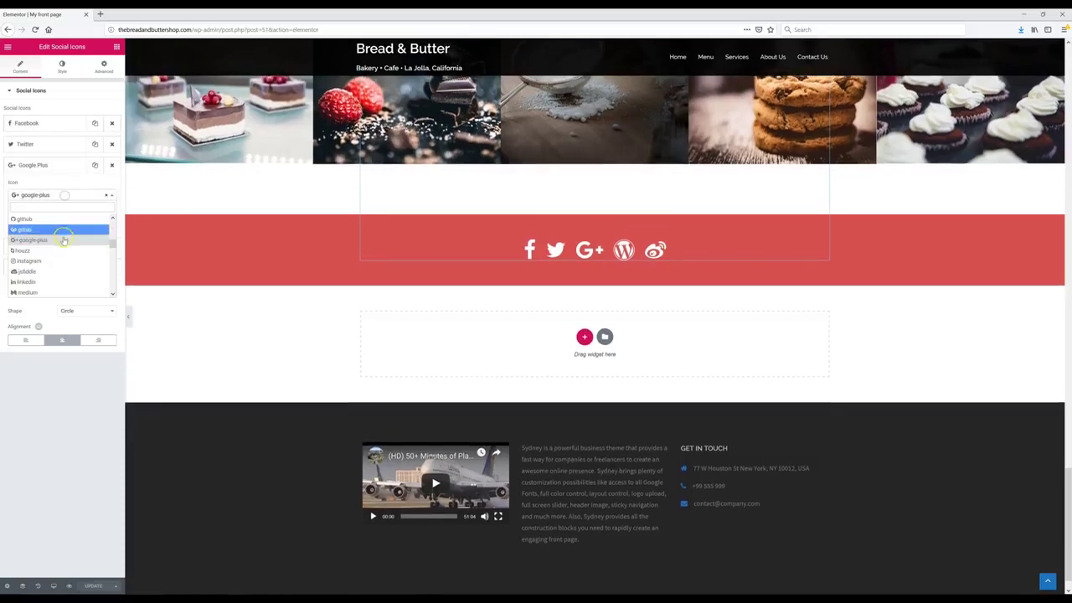
pyautogui.click(58, 221)
# Step: Change Wordpress to Pinterest and Weibo to LinkedIn, update, then switch to the Video Resource Page
pyautogui.click(53, 246)
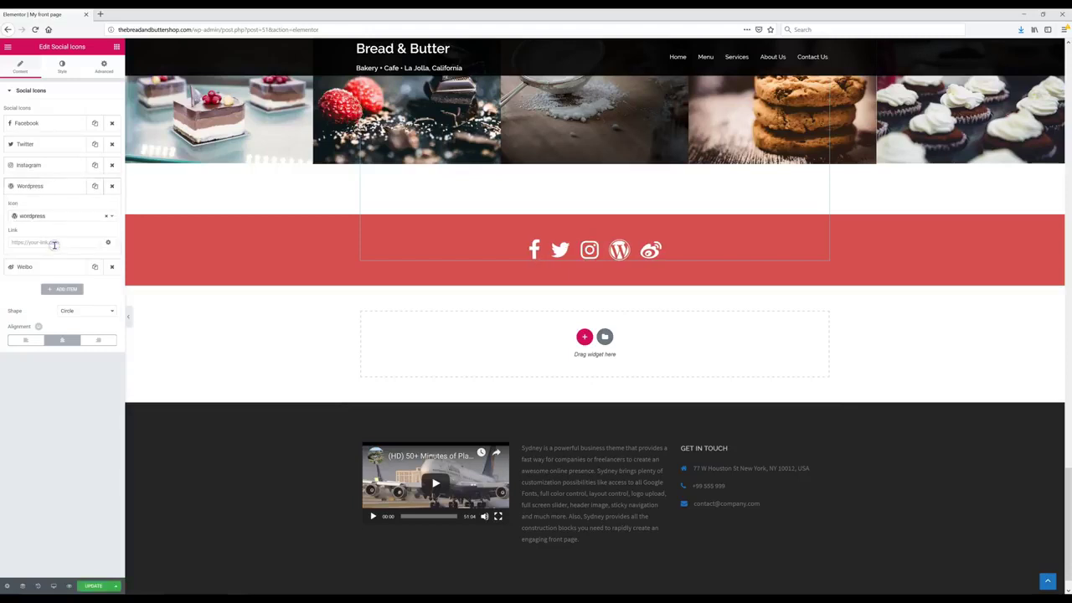
pyautogui.click(68, 216)
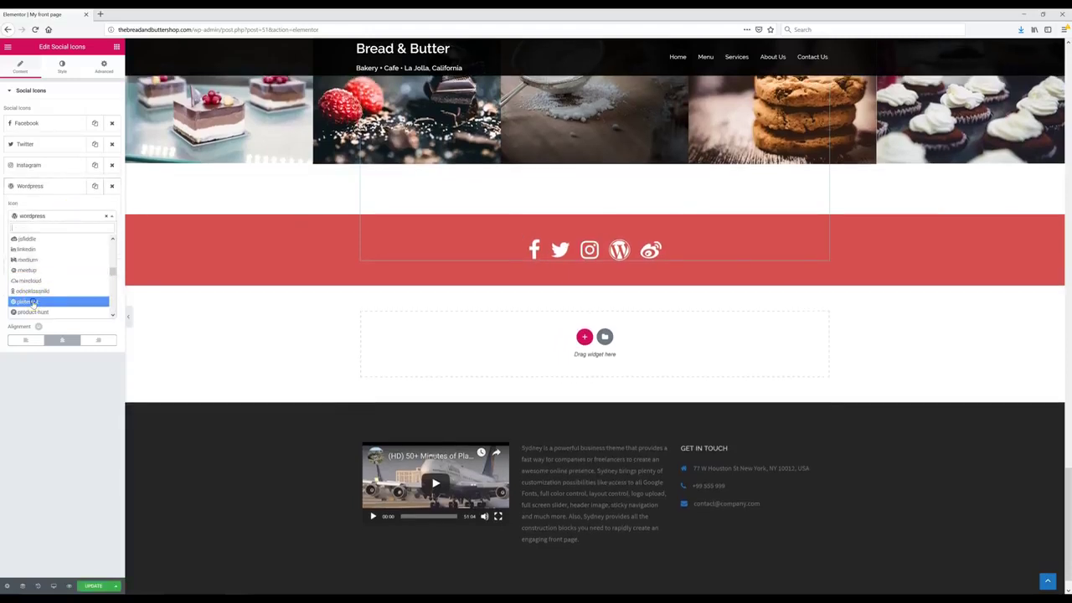
pyautogui.click(32, 302)
pyautogui.click(50, 271)
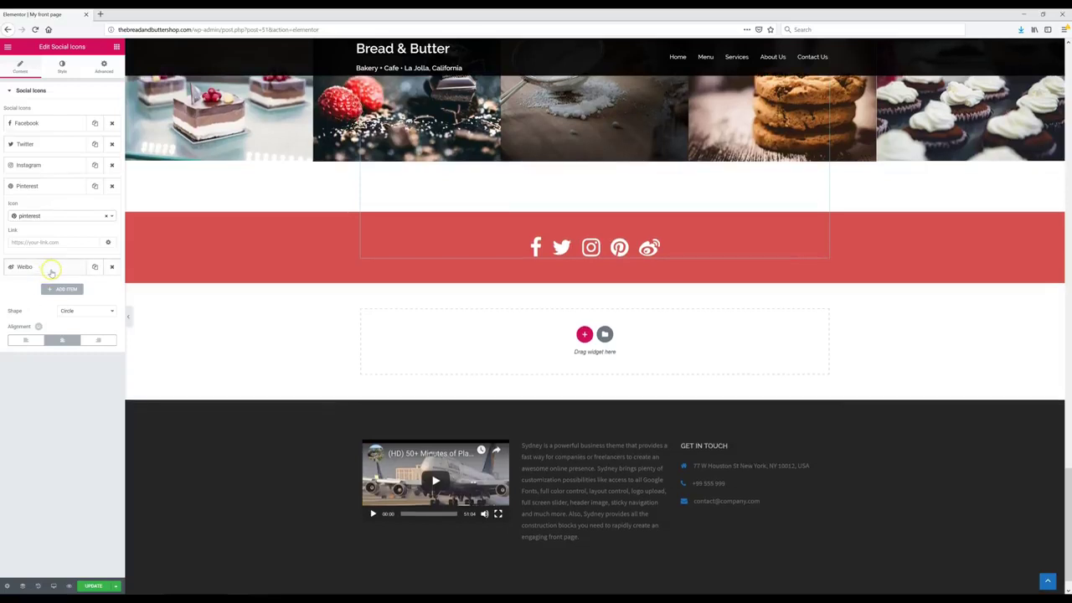
pyautogui.click(50, 237)
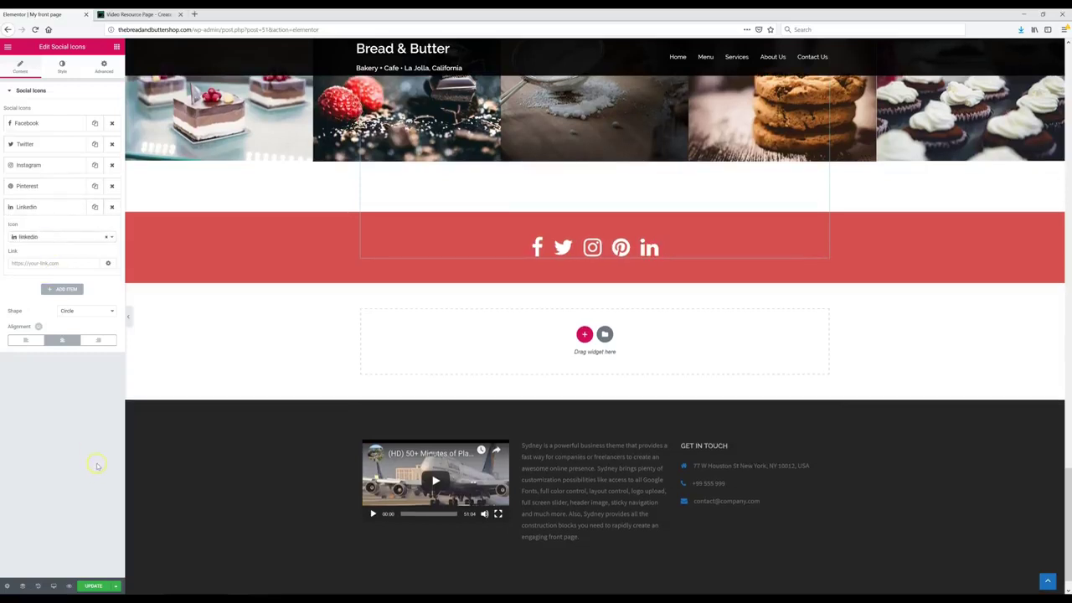
pyautogui.click(55, 265)
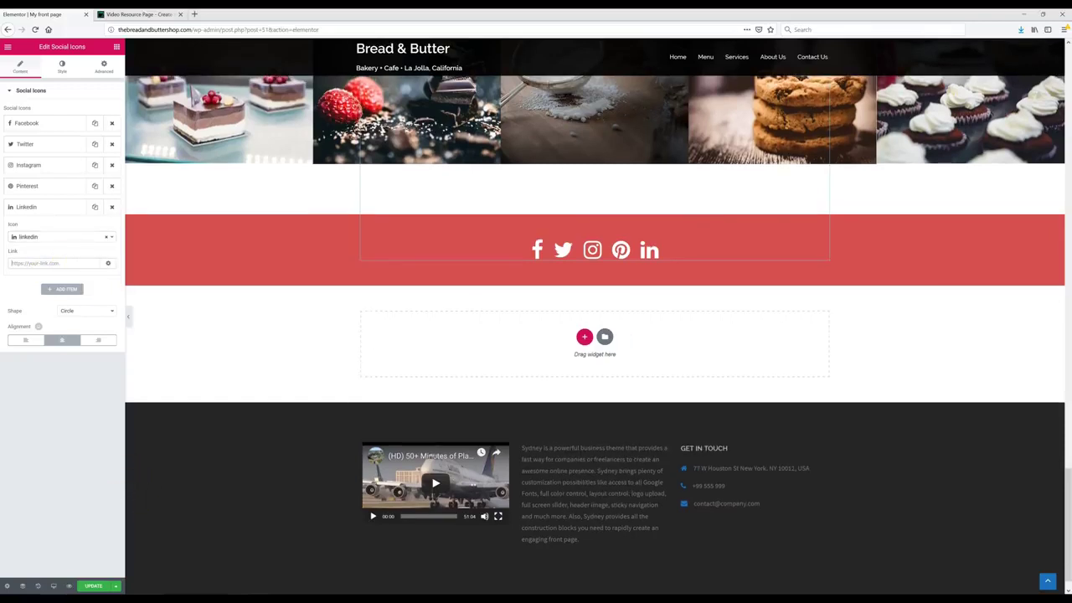
pyautogui.click(93, 586)
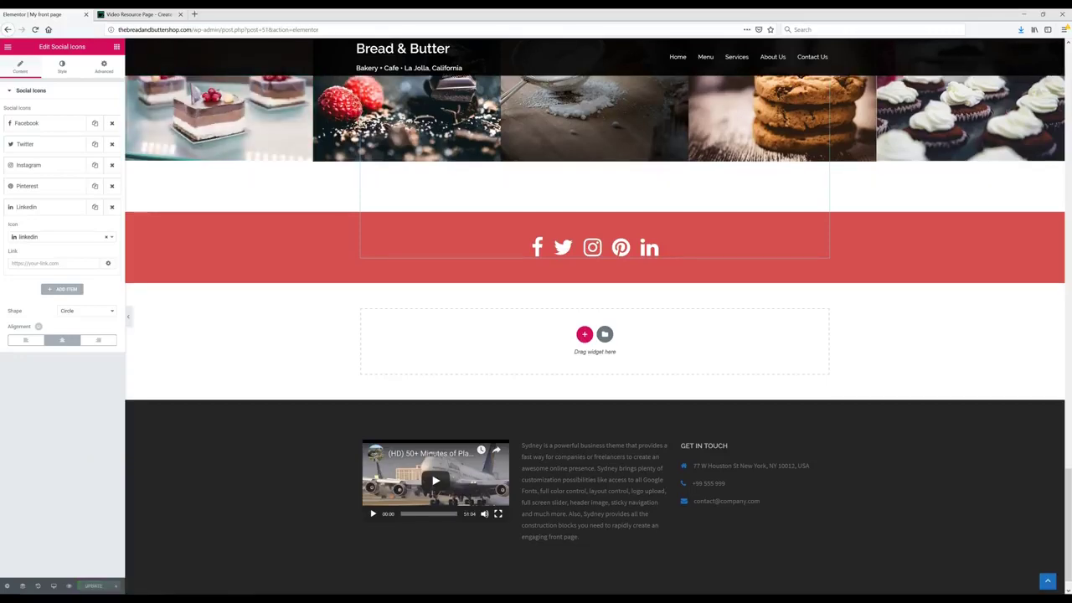
pyautogui.click(151, 15)
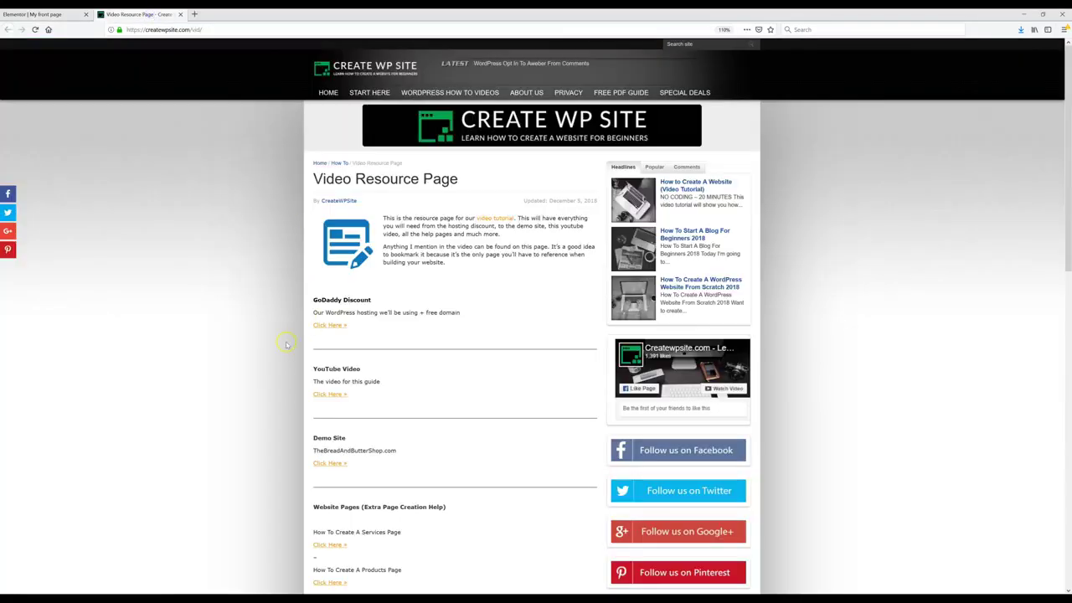
# Step: Open the Find Your Social Media Links guide, then close its tab
pyautogui.scroll(-8, 281, 356)
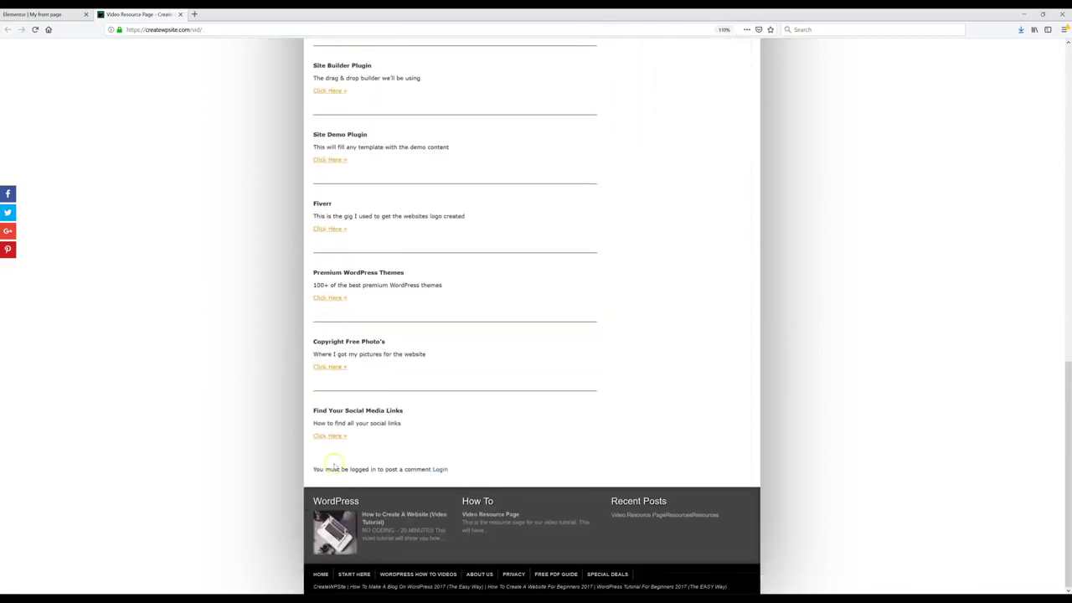
pyautogui.click(331, 437)
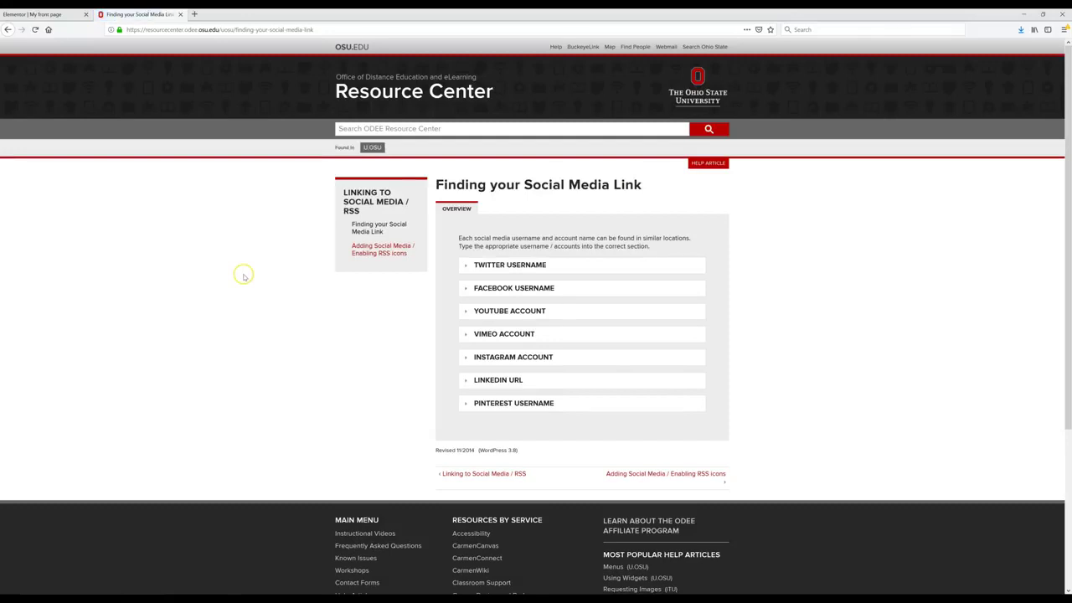
pyautogui.hotkey('ctrl', 'w')
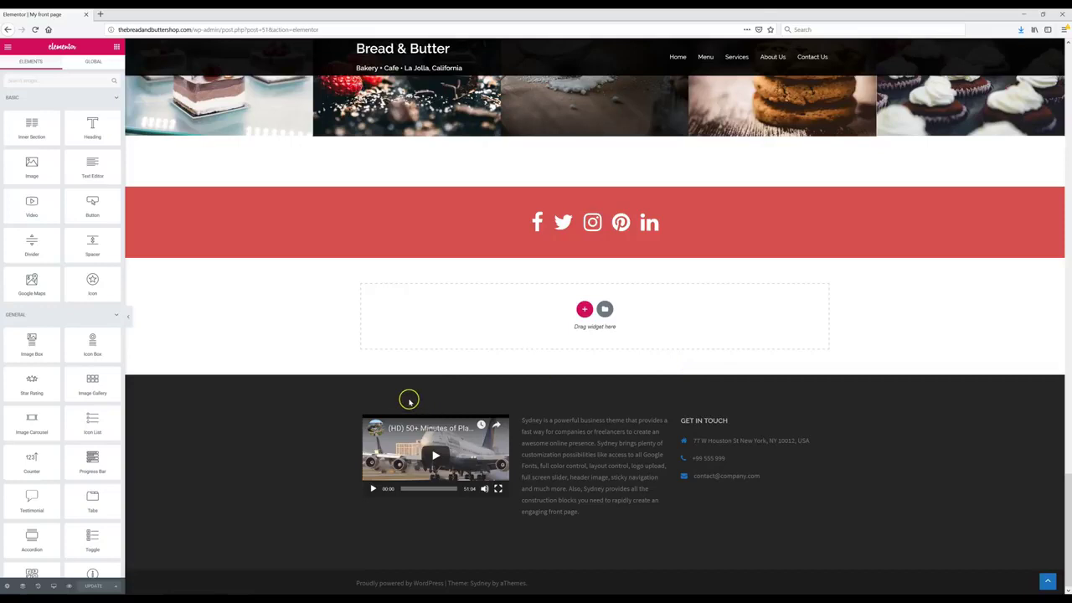
# Step: Exit the editor to the WordPress Widgets page and expand the Footer 1 area
pyautogui.click(9, 49)
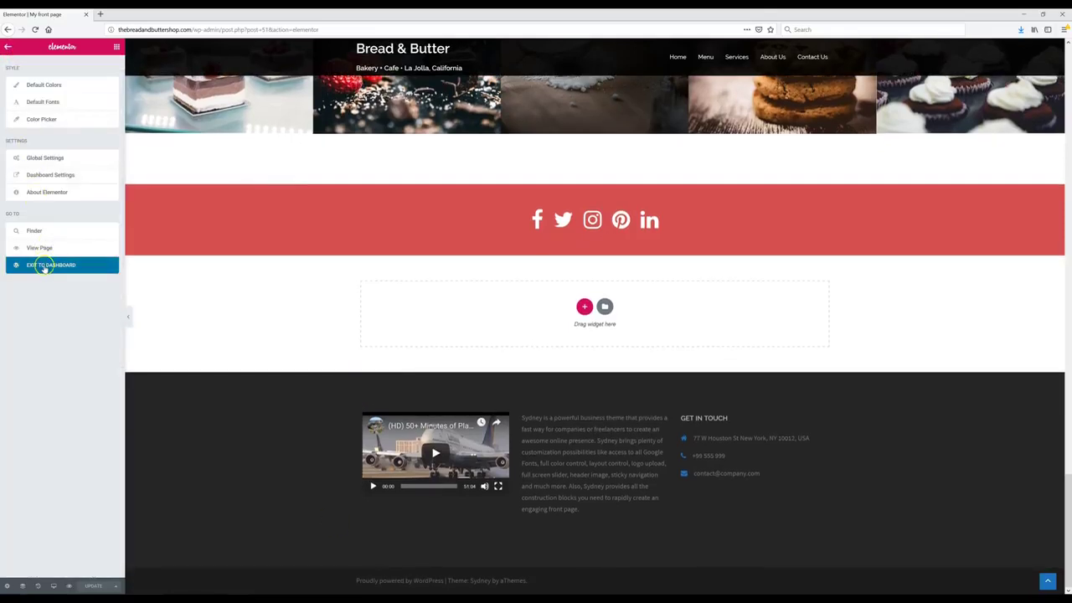
pyautogui.click(45, 266)
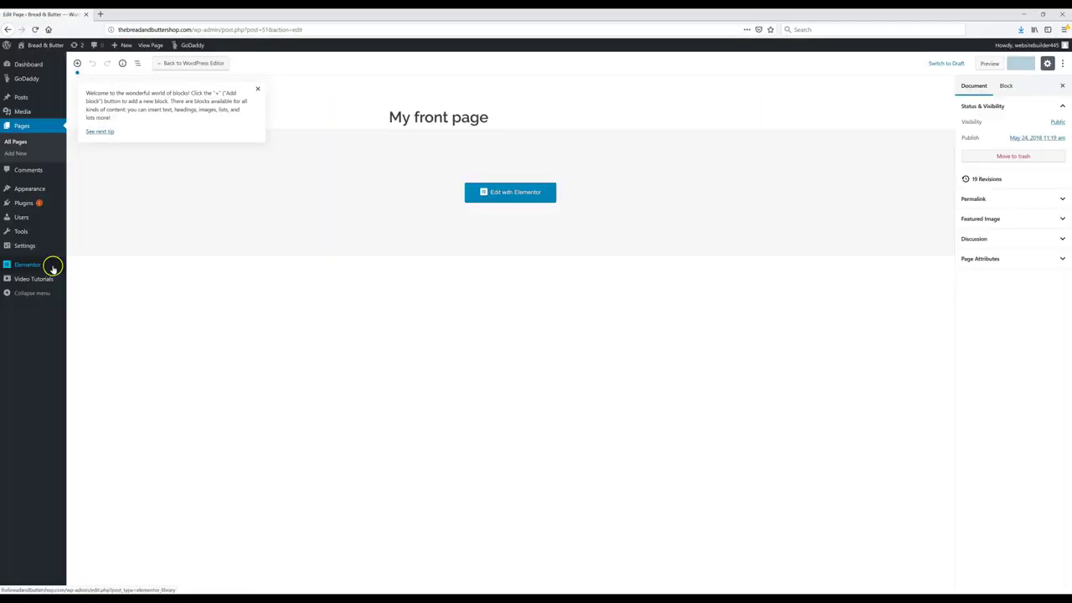
pyautogui.moveTo(31, 192)
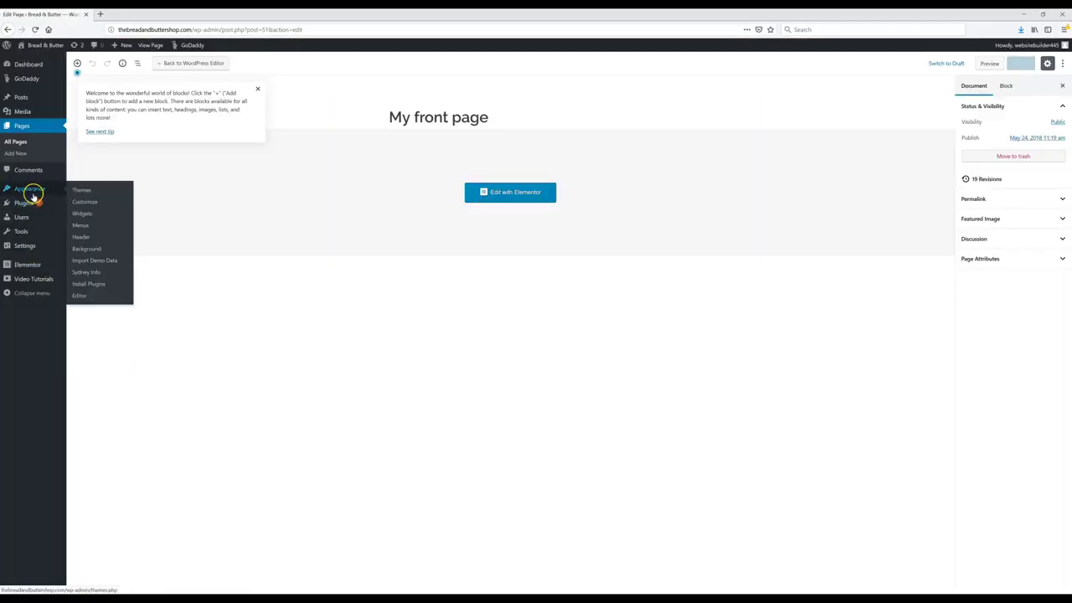
pyautogui.click(83, 215)
pyautogui.click(569, 339)
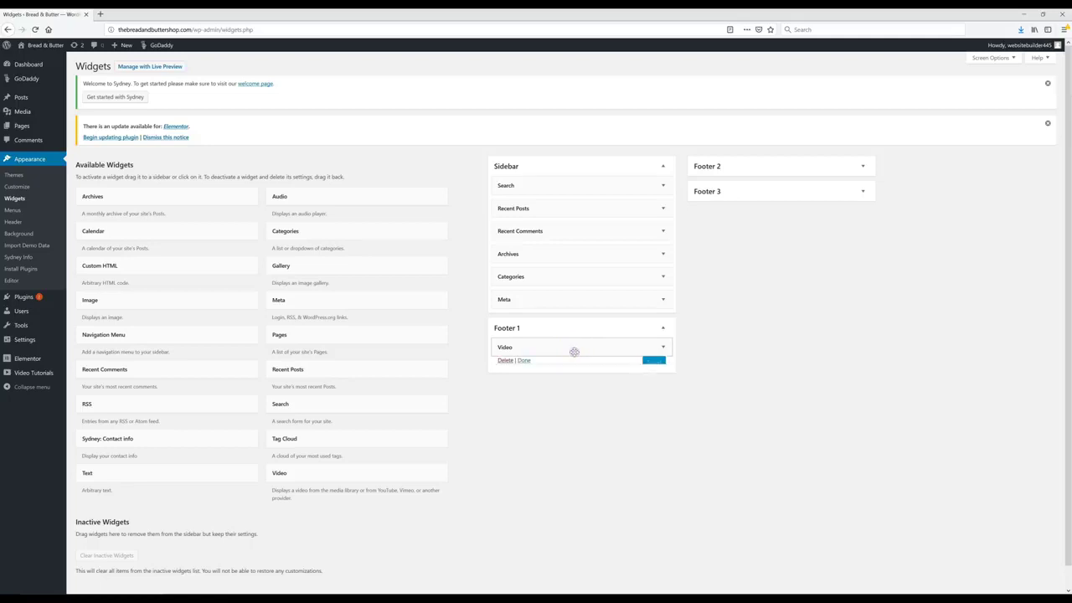
pyautogui.scroll(-1, 594, 368)
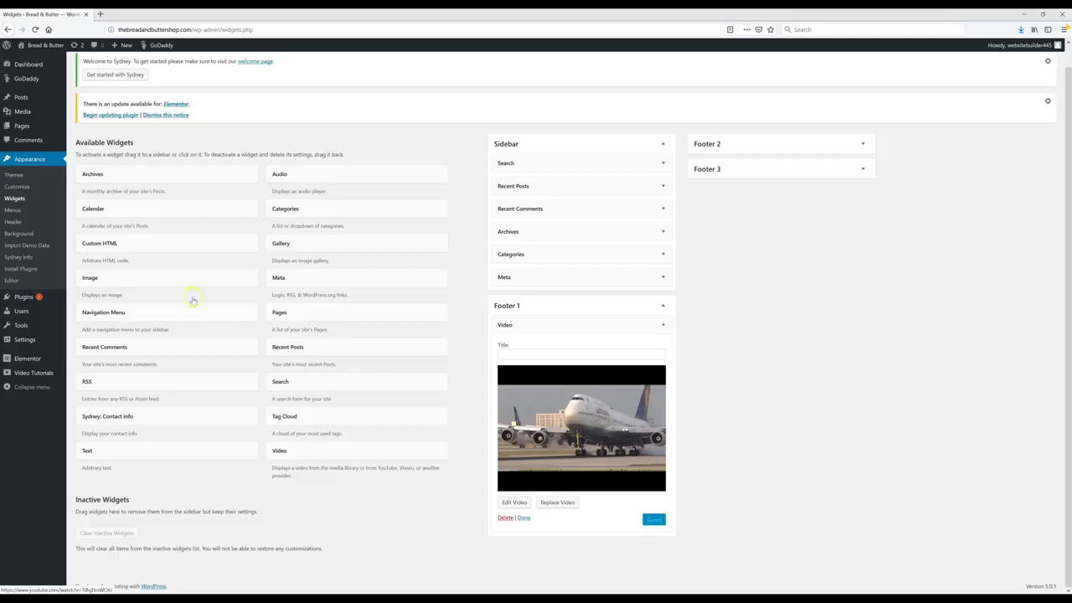
# Step: Replace Footer 1's Video widget with a new Image widget
pyautogui.moveTo(107, 279); pyautogui.dragTo(527, 318)
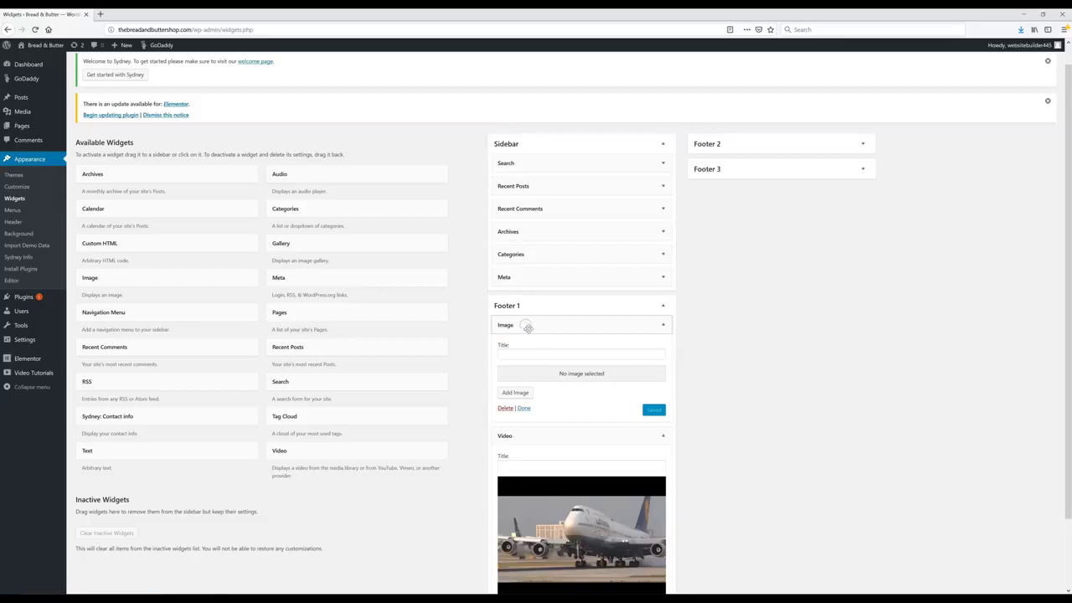
pyautogui.scroll(-3, 550, 430)
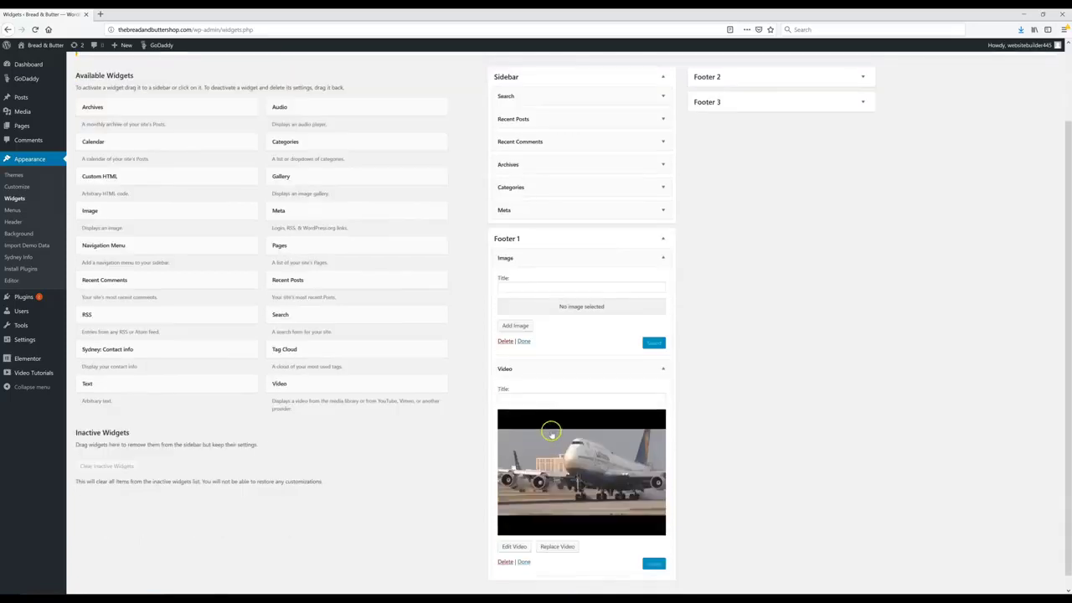
pyautogui.click(505, 549)
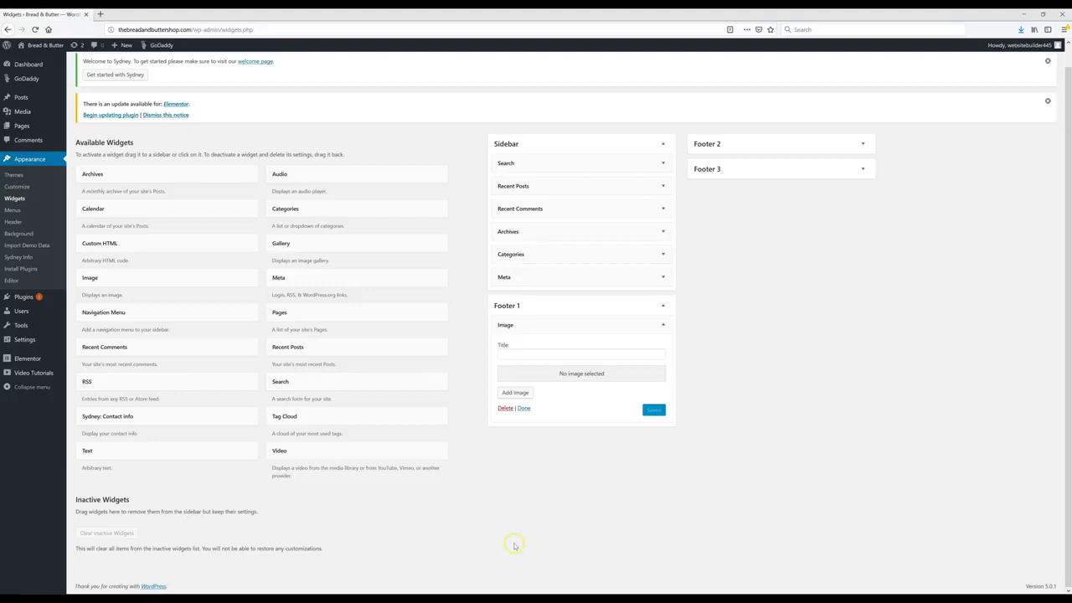
# Step: Upload the Logo file into the footer Image widget, add a link, save, and open the live site in a new tab
pyautogui.click(513, 394)
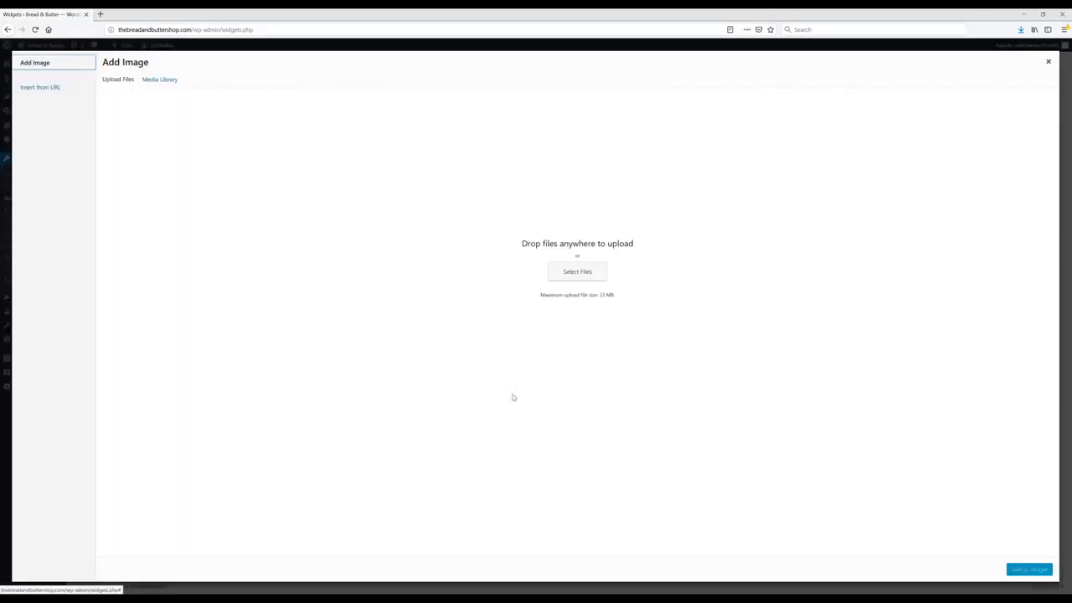
pyautogui.click(1042, 14)
pyautogui.moveTo(23, 34); pyautogui.dragTo(397, 216)
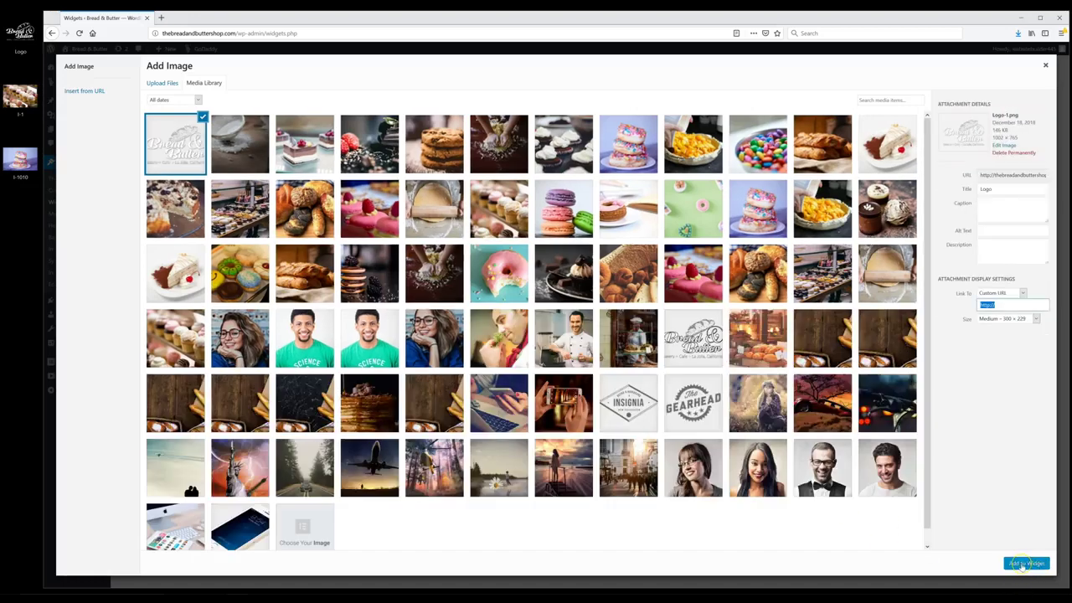
pyautogui.click(1026, 563)
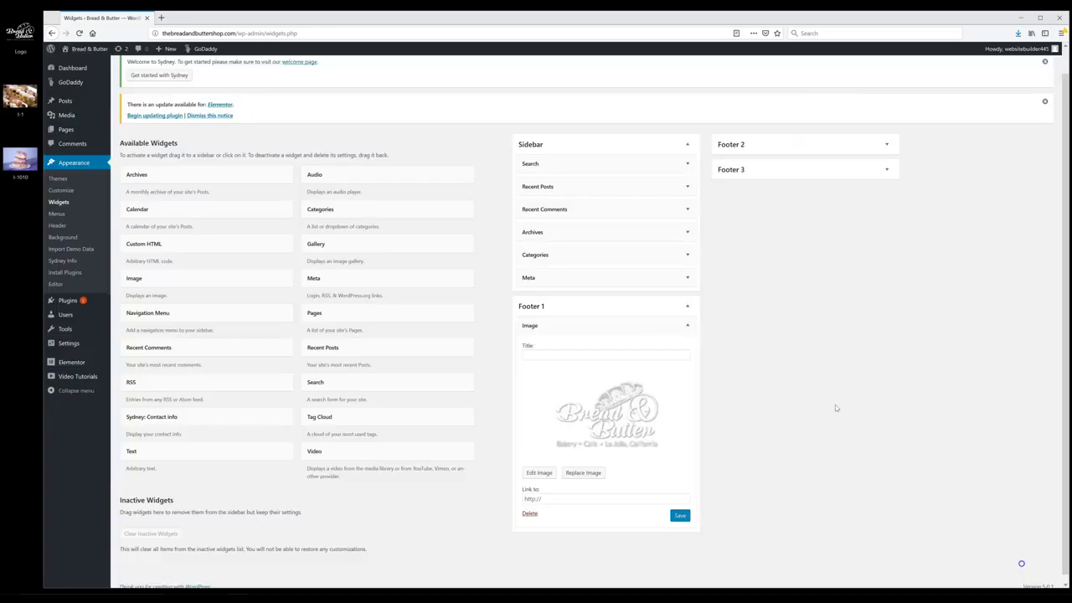
pyautogui.click(679, 510)
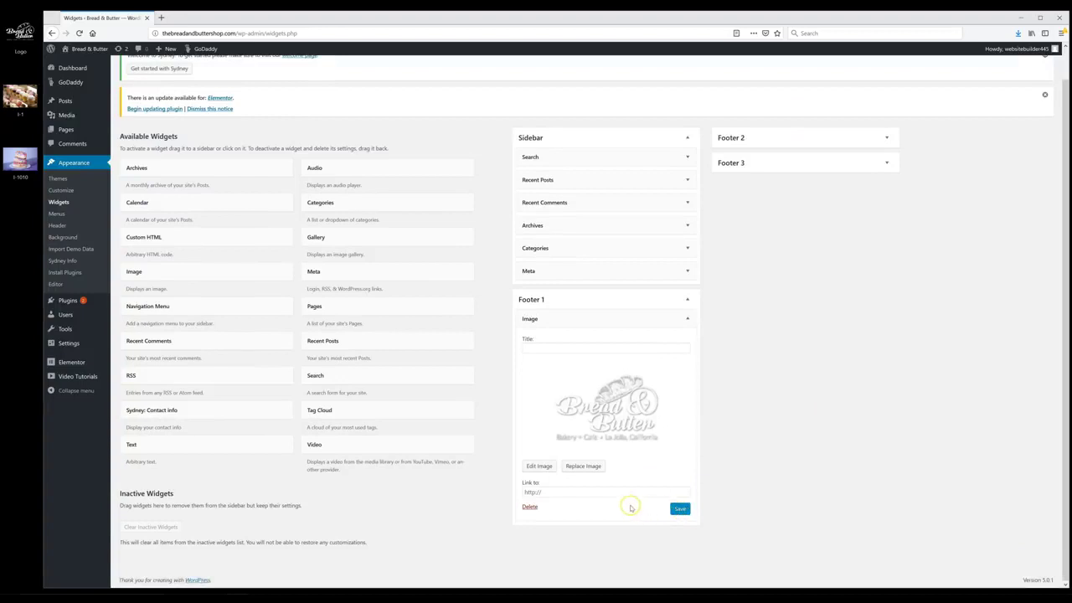
pyautogui.click(563, 493)
pyautogui.click(680, 509)
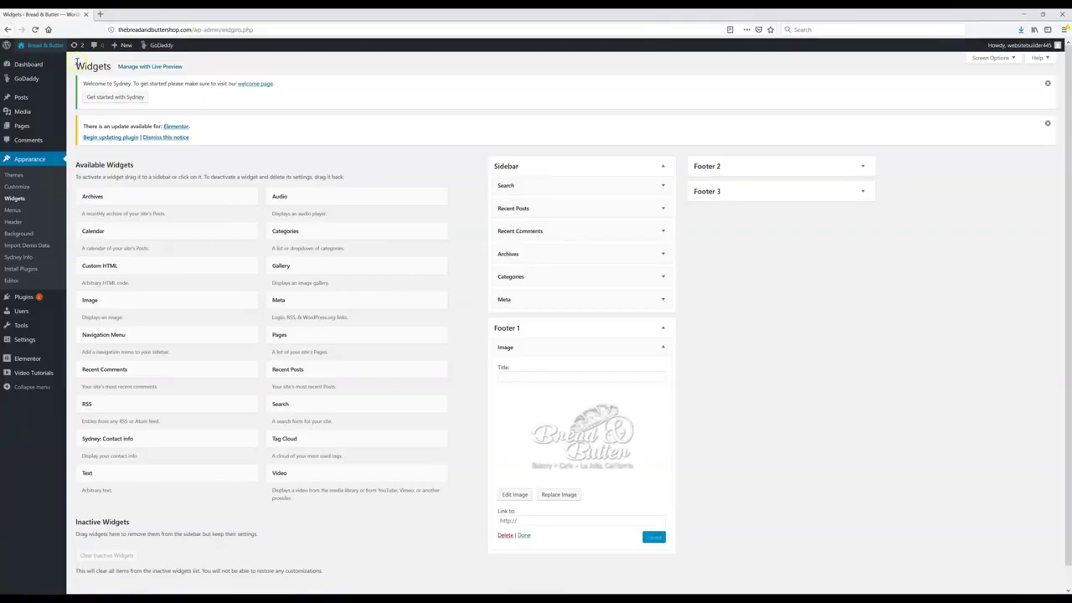
pyautogui.rightClick(50, 42)
pyautogui.click(92, 45)
# Step: Scroll the live homepage to confirm the Bread & Butter logo in the footer, then close the tab
pyautogui.click(138, 14)
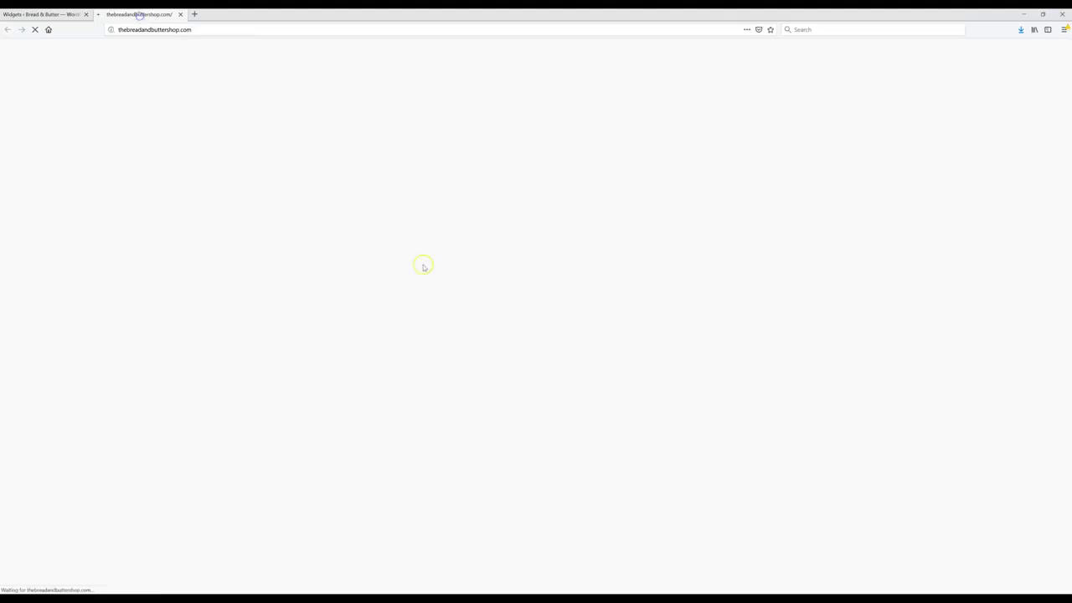
pyautogui.scroll(-5, 435, 293)
pyautogui.scroll(-15, 434, 300)
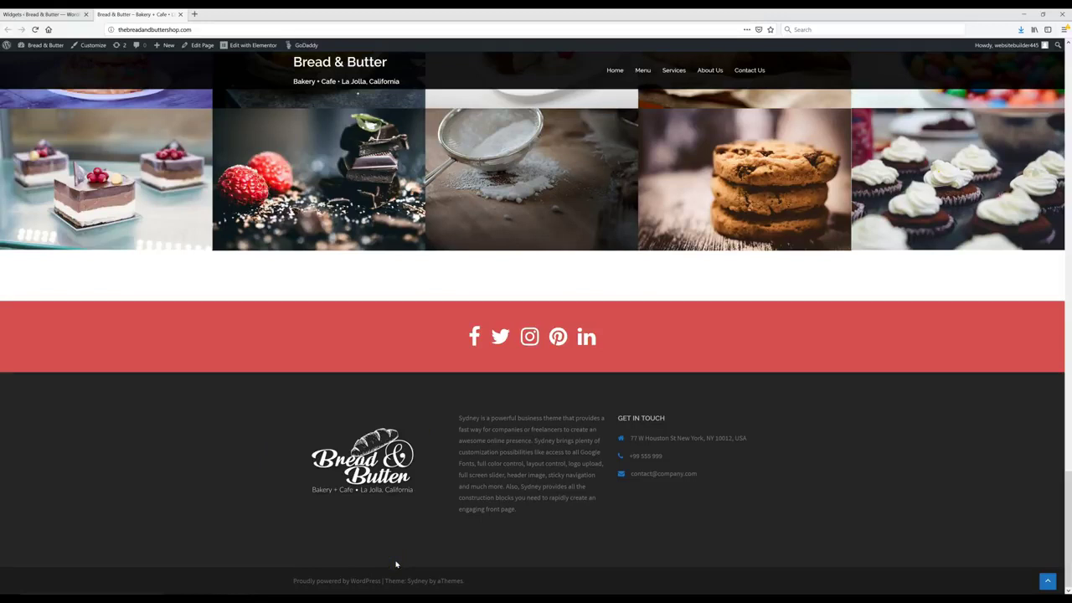
pyautogui.hotkey('ctrl', 'w')
# Step: Replace the Footer 2 Text widget's placeholder Sydney paragraph with the Bread & Butter description and save
pyautogui.click(662, 329)
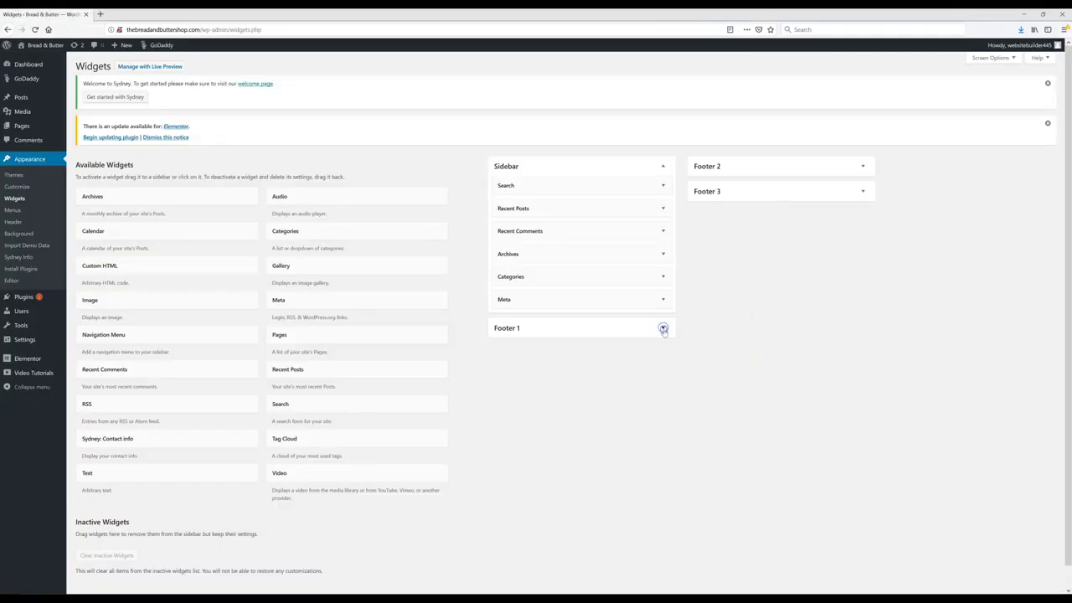
pyautogui.click(863, 168)
pyautogui.click(863, 168)
pyautogui.click(864, 186)
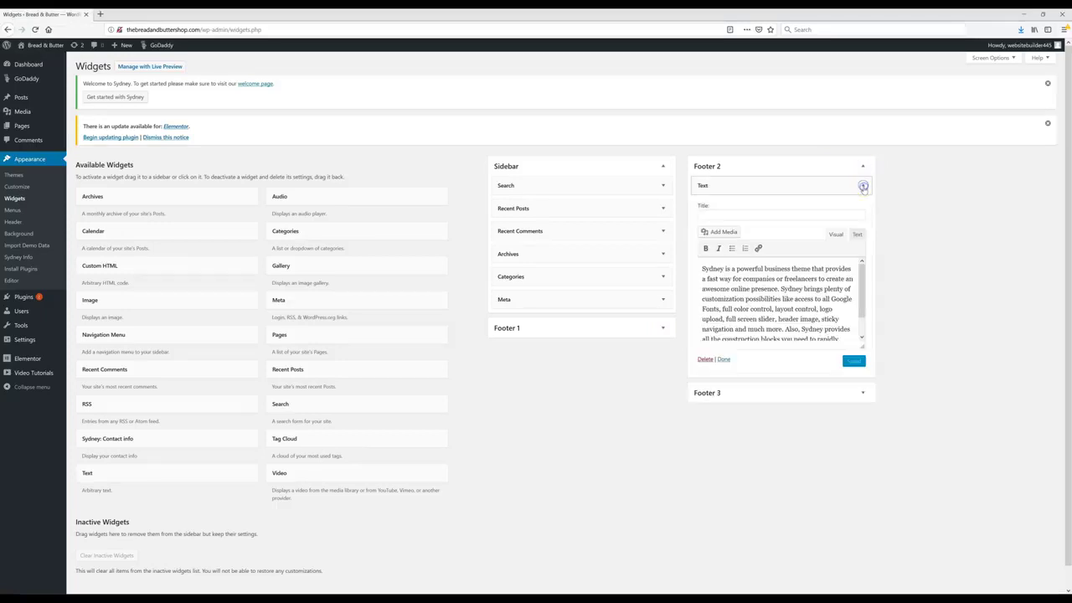
pyautogui.tripleClick(816, 288)
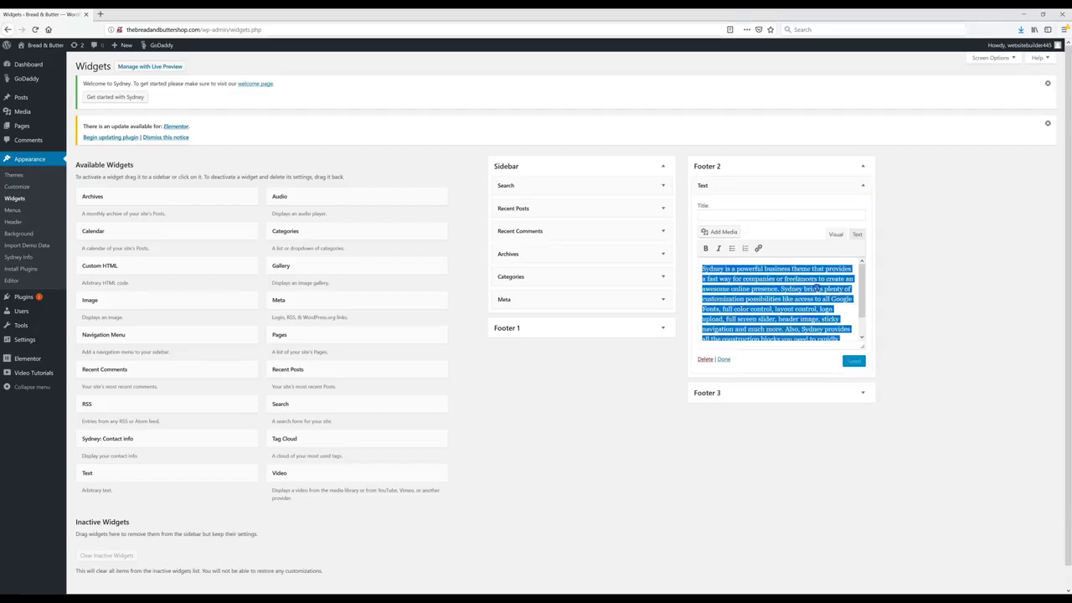
pyautogui.write("Bread & Butter is dedicated to our loyal customers. We try to provide the best service and the newest most popular recipes that are available today. Come in today and sample all of our latest baked goods. Everything is baked fresh on-site. It's become a neighborhood favorite among many and within 6 months we will be delivering our products world wide. Come and visit us today.")
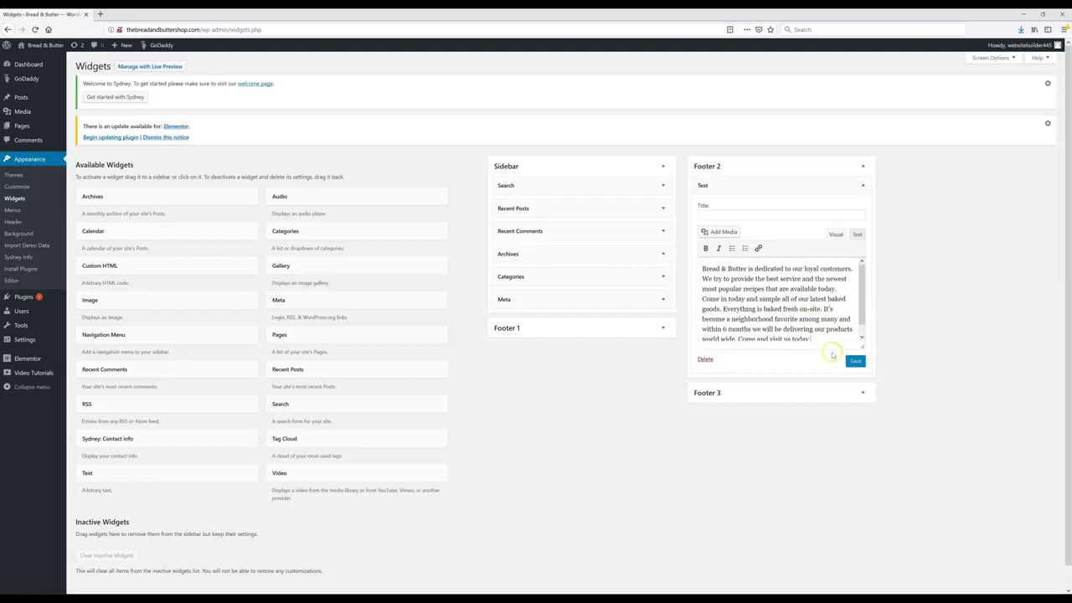
pyautogui.click(853, 360)
pyautogui.click(863, 165)
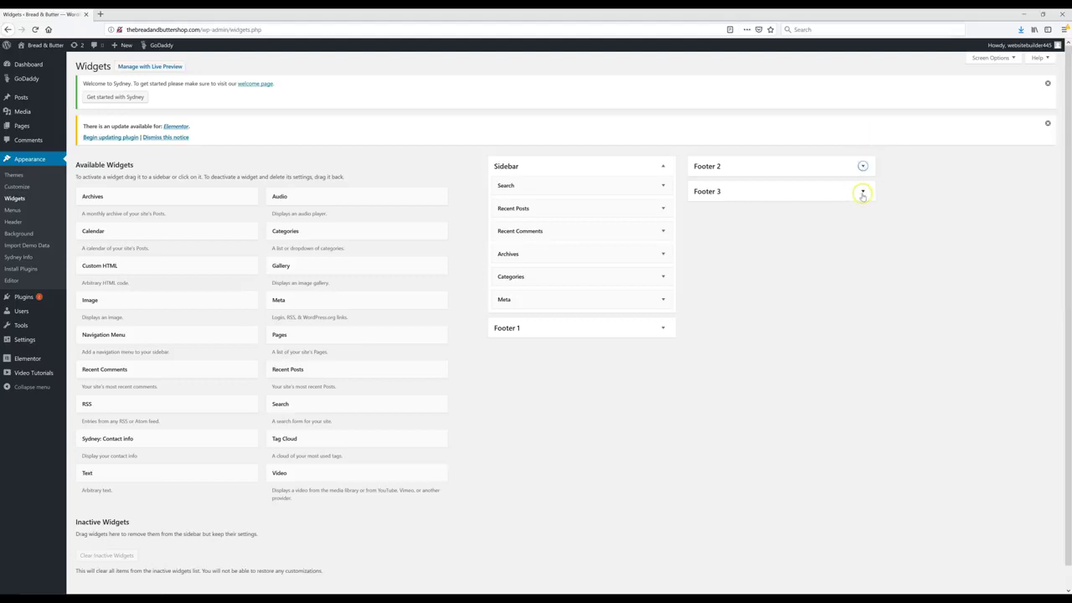
# Step: Update the Footer 3 contact info widget with title Bread & Butter Bakery, address, phone and e-mail, and save
pyautogui.click(863, 192)
pyautogui.click(862, 210)
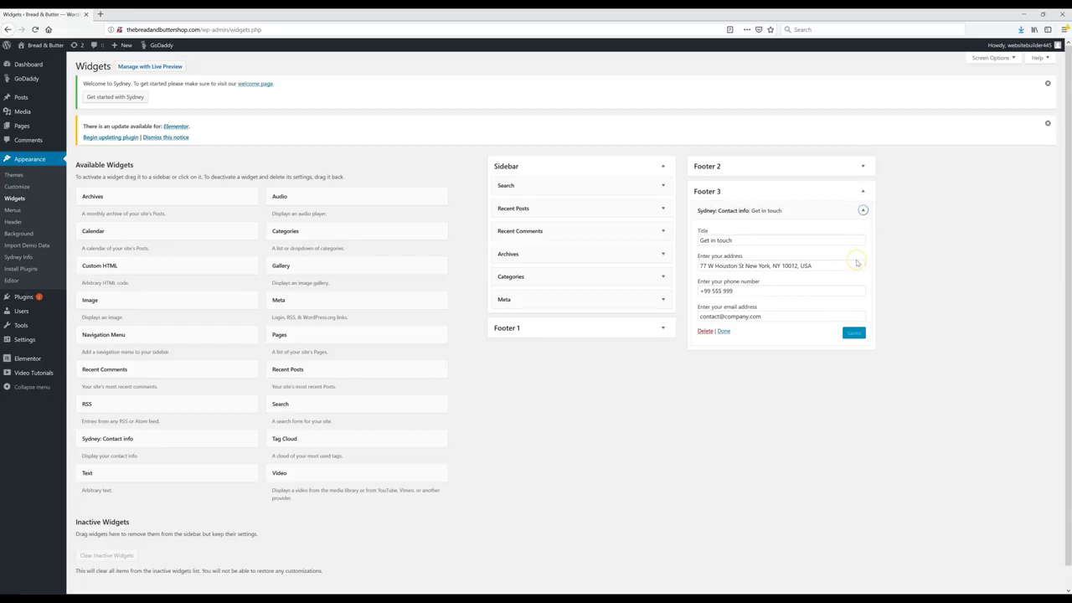
pyautogui.click(854, 261)
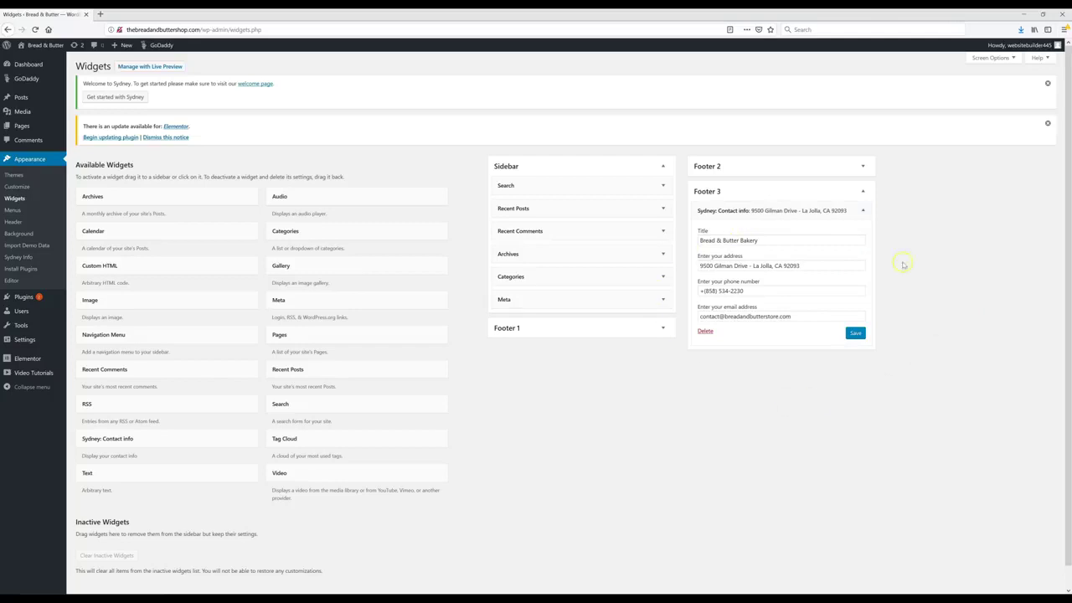
pyautogui.click(856, 334)
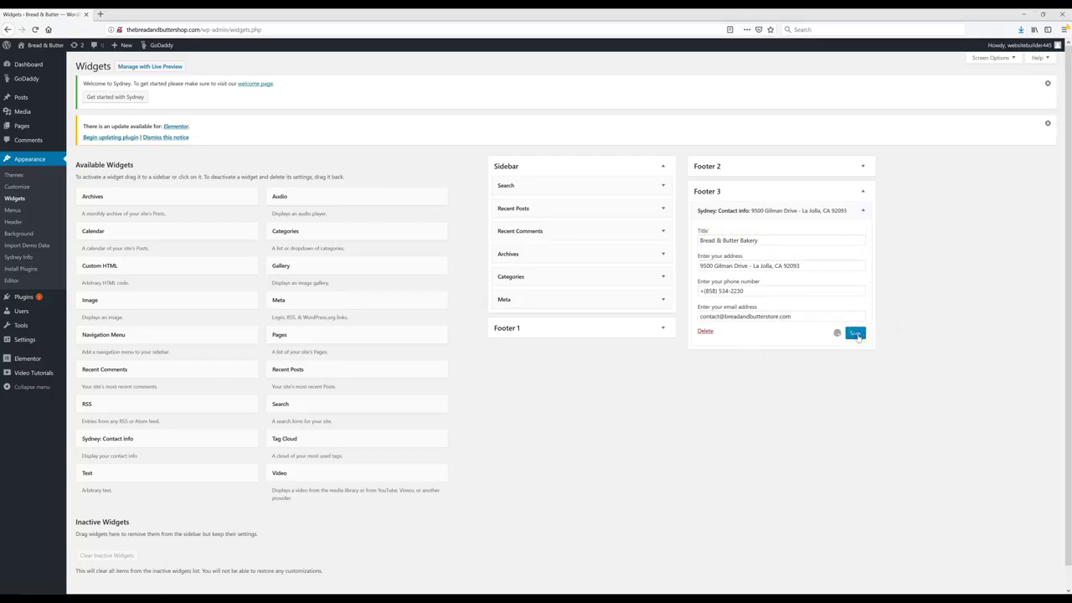
# Step: Open the live homepage in a new tab and scroll to the footer to check the new description and contact details
pyautogui.middleClick(42, 56)
pyautogui.click(143, 15)
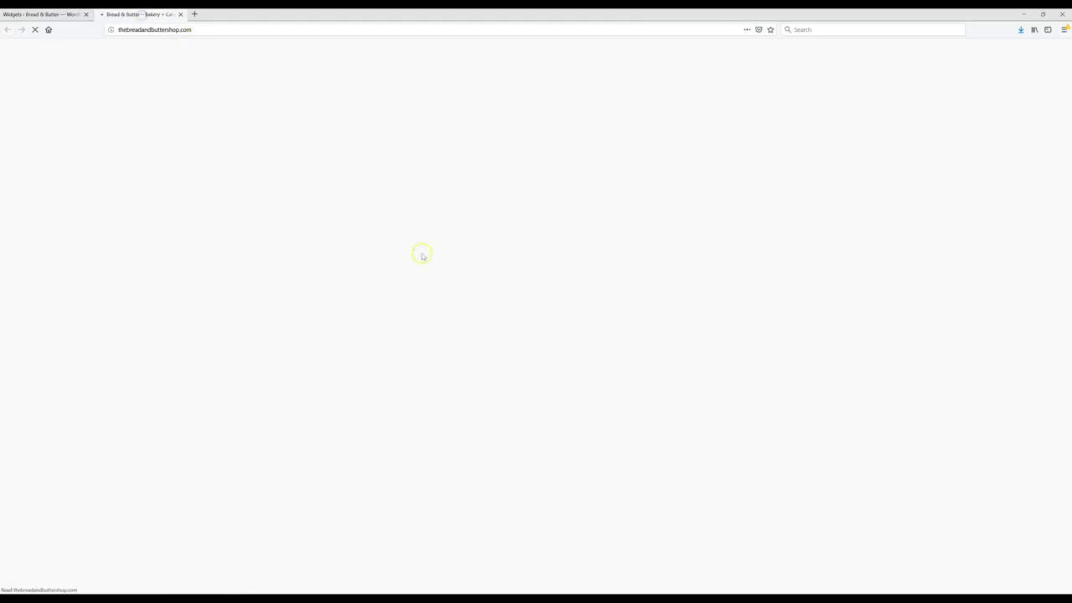
pyautogui.scroll(-3, 449, 297)
pyautogui.scroll(-15, 450, 297)
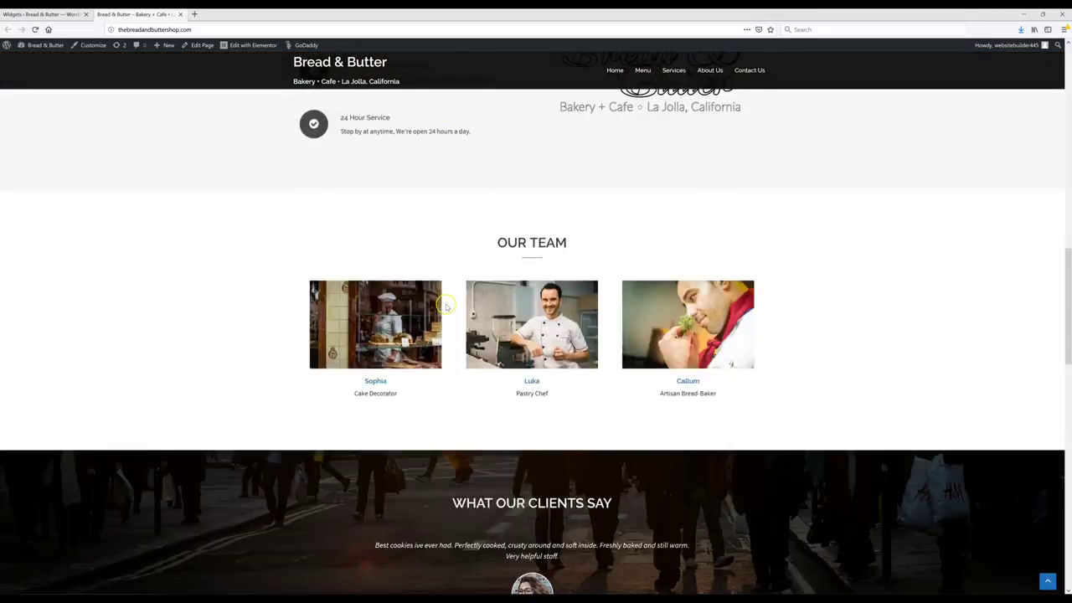
pyautogui.scroll(-1, 437, 294)
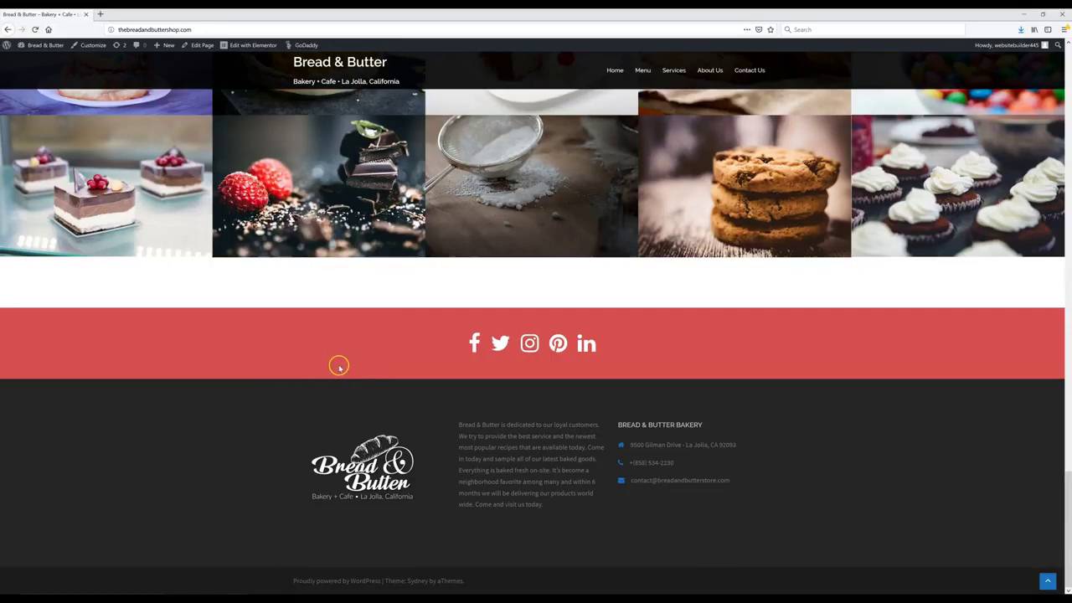
pyautogui.scroll(4, 338, 366)
pyautogui.scroll(15, 338, 366)
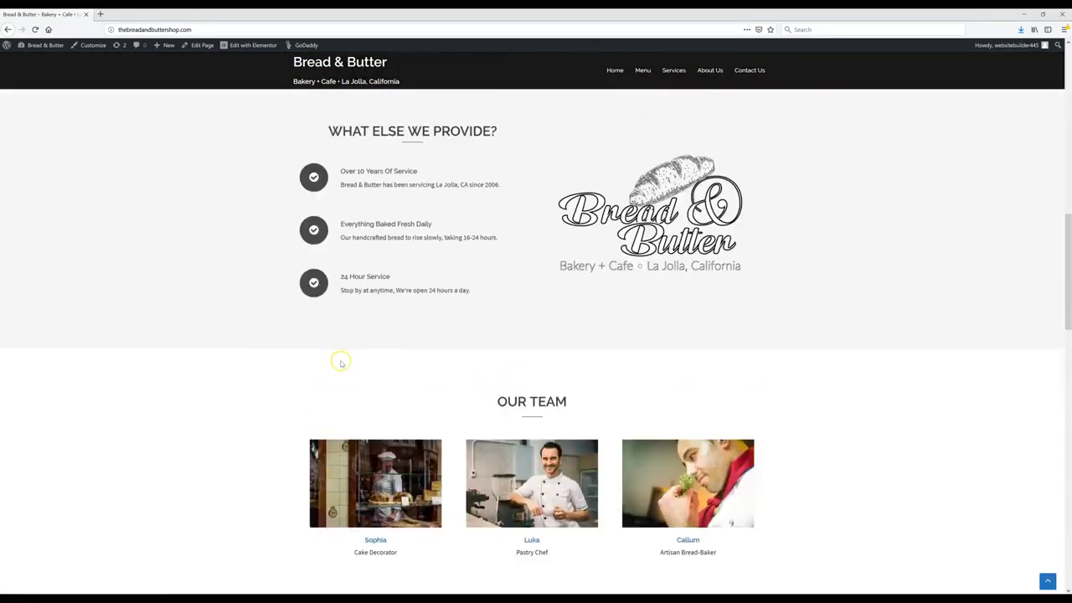
pyautogui.scroll(7, 328, 376)
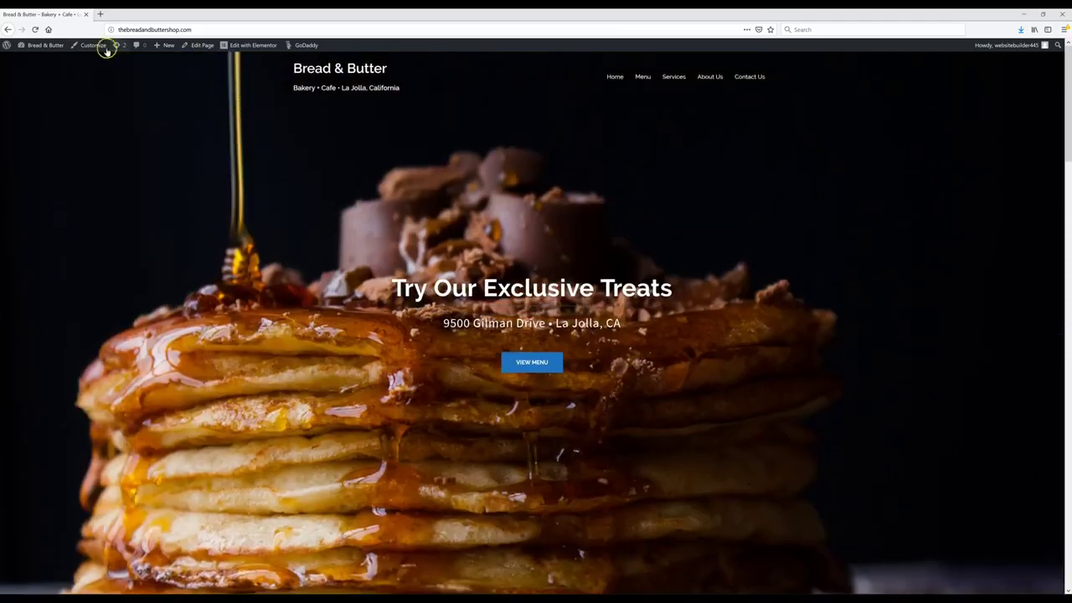
# Step: Upload Logo.png as the site logo in the Customizer's title and logo settings, and publish
pyautogui.click(94, 45)
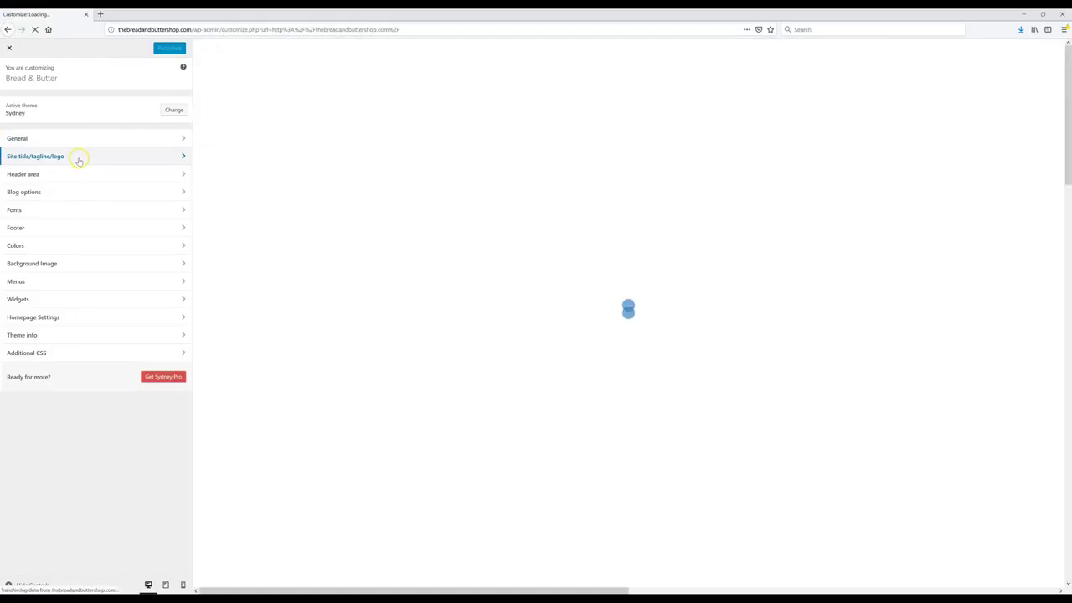
pyautogui.click(77, 158)
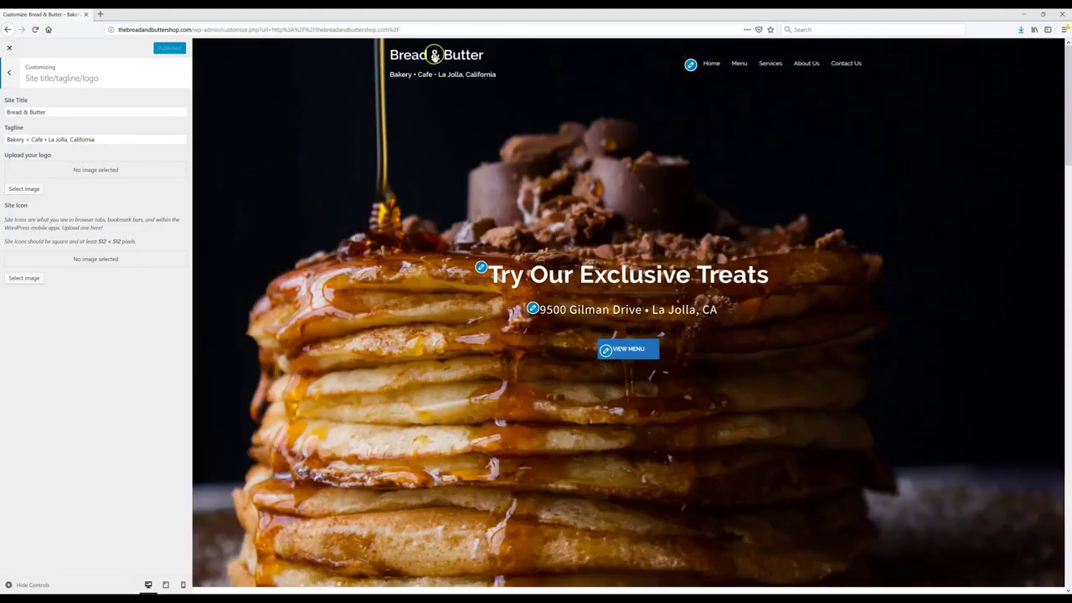
pyautogui.click(30, 190)
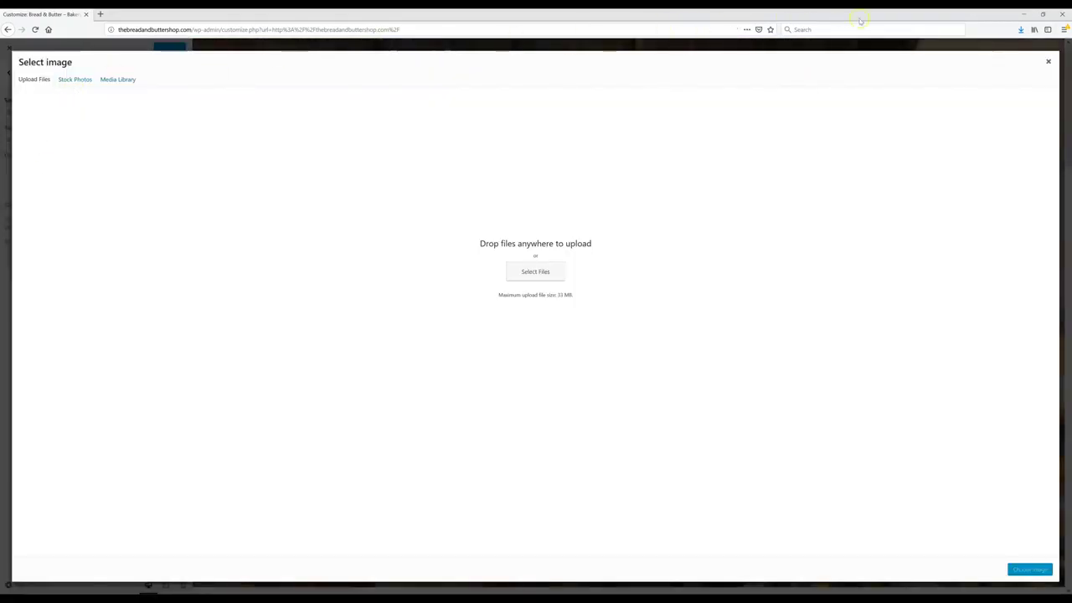
pyautogui.click(1042, 14)
pyautogui.moveTo(20, 32); pyautogui.dragTo(335, 208)
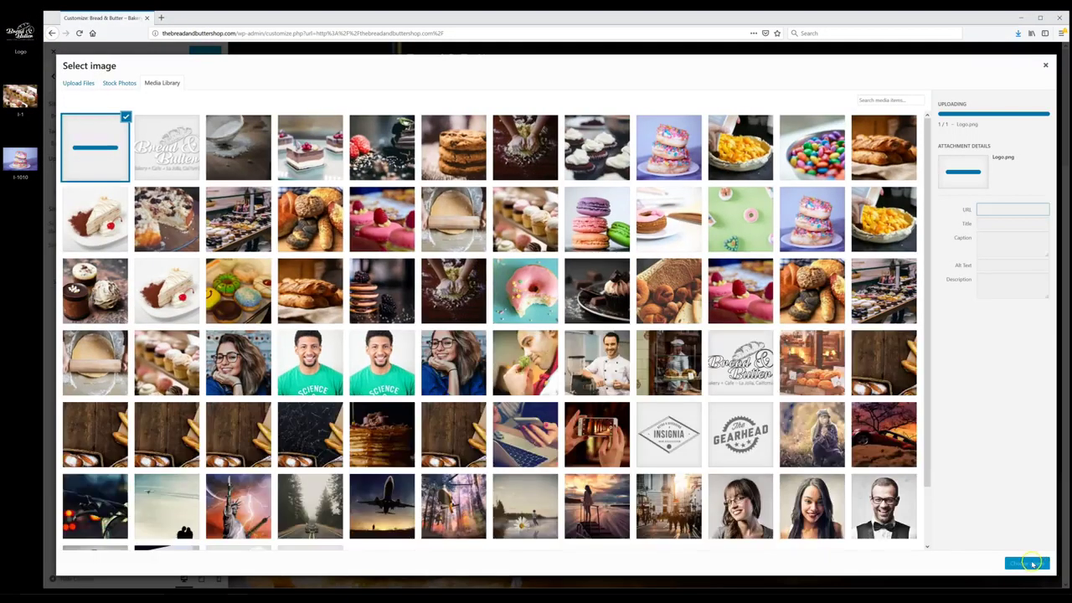
pyautogui.click(1032, 563)
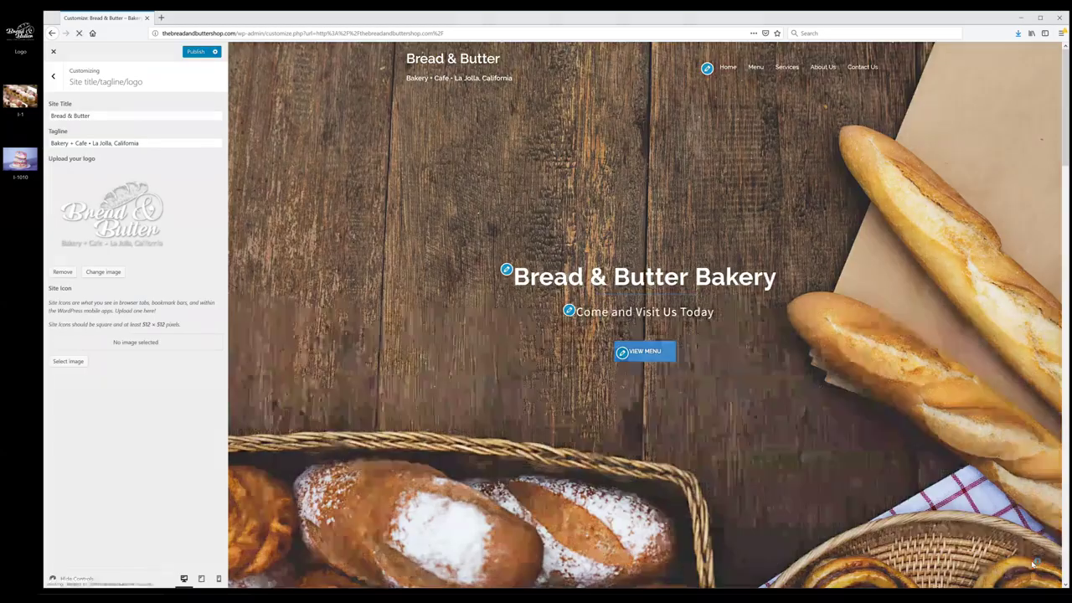
pyautogui.click(195, 52)
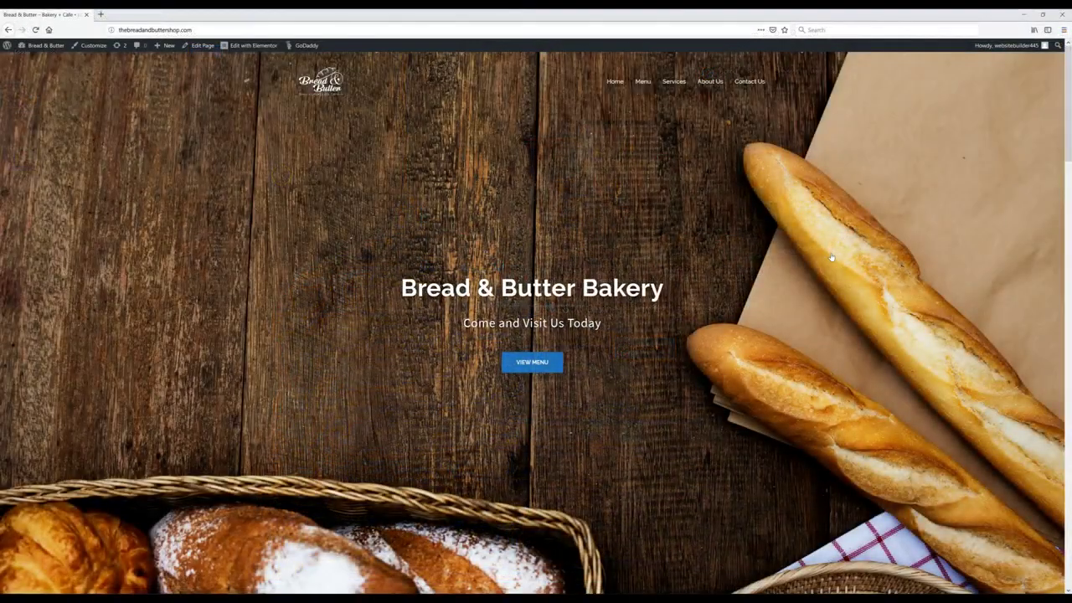
pyautogui.scroll(-5, 832, 257)
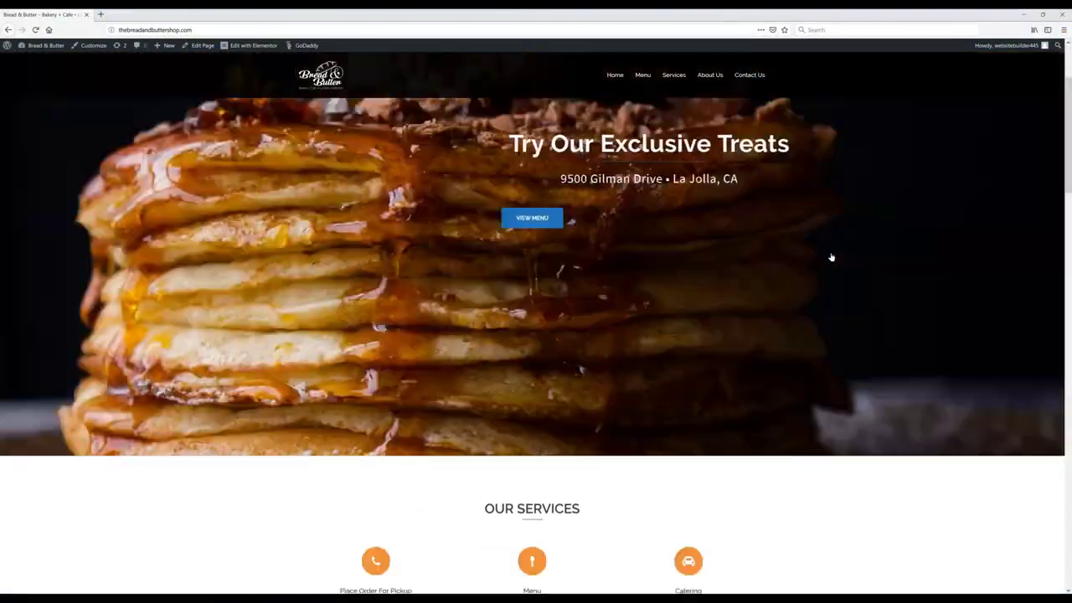
pyautogui.scroll(-4, 832, 257)
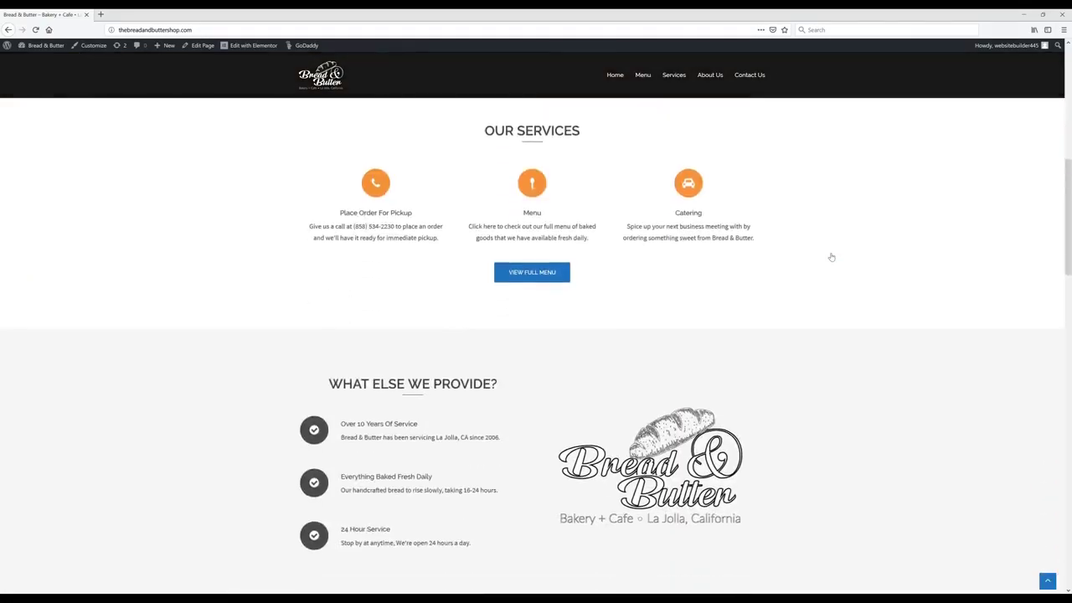
pyautogui.scroll(-5, 831, 257)
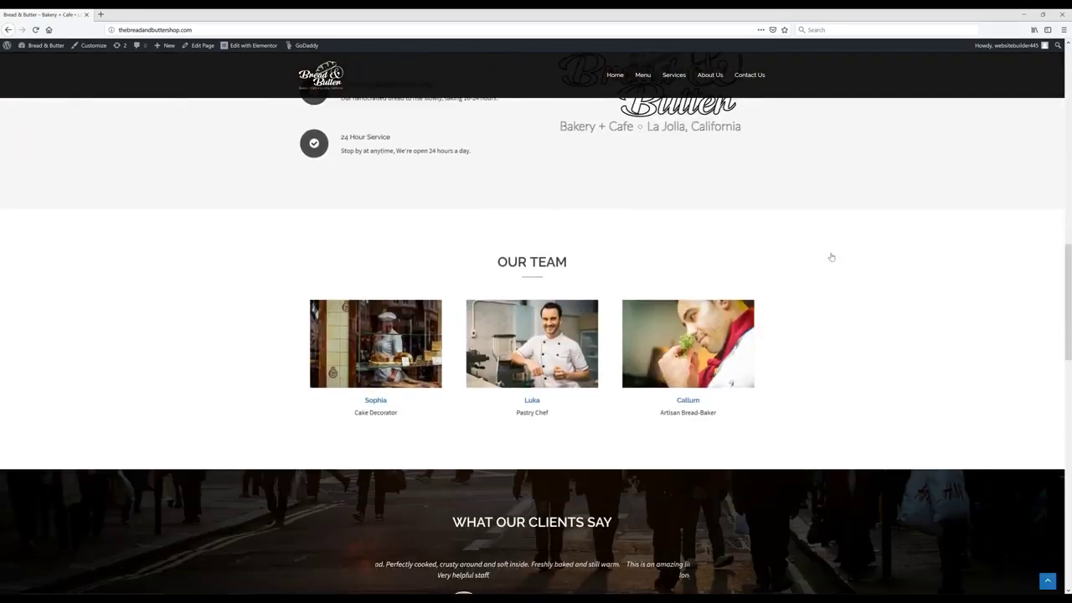
pyautogui.scroll(-5, 832, 257)
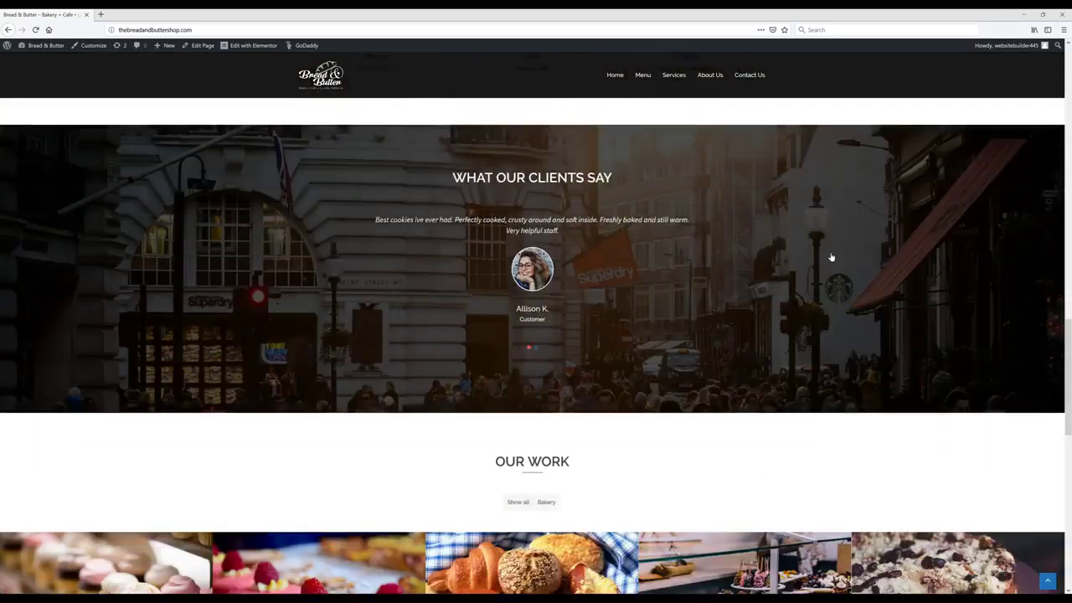
pyautogui.scroll(-5, 831, 257)
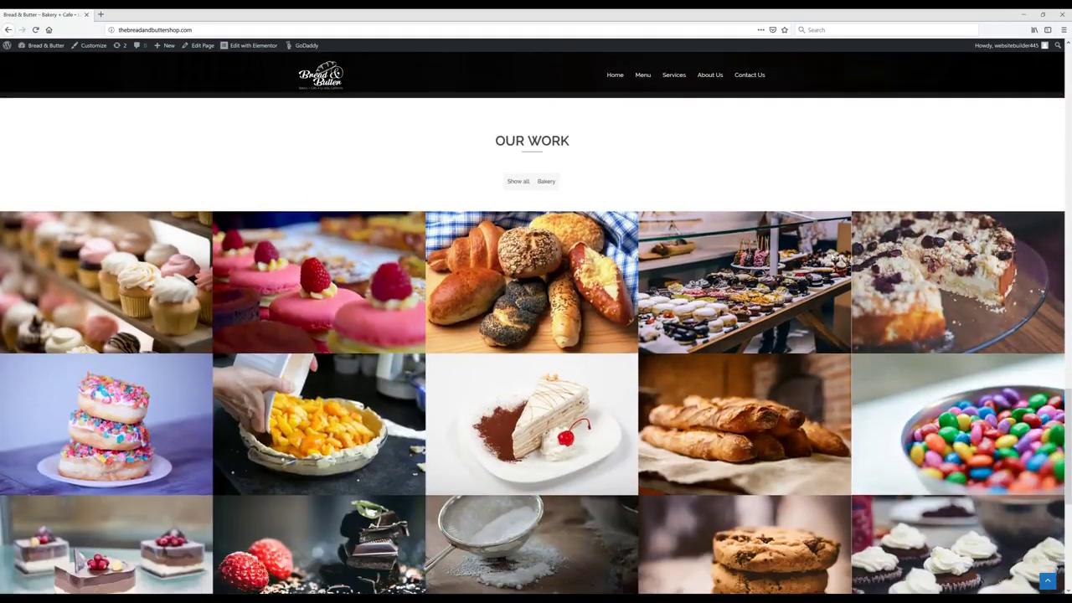
pyautogui.scroll(-5, 831, 257)
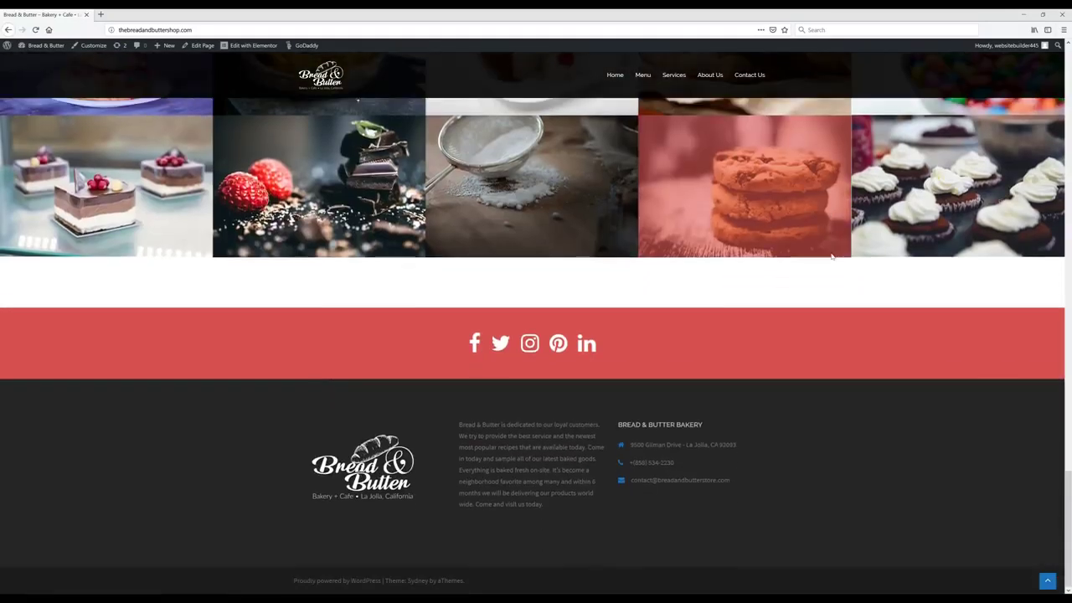
pyautogui.scroll(5, 832, 258)
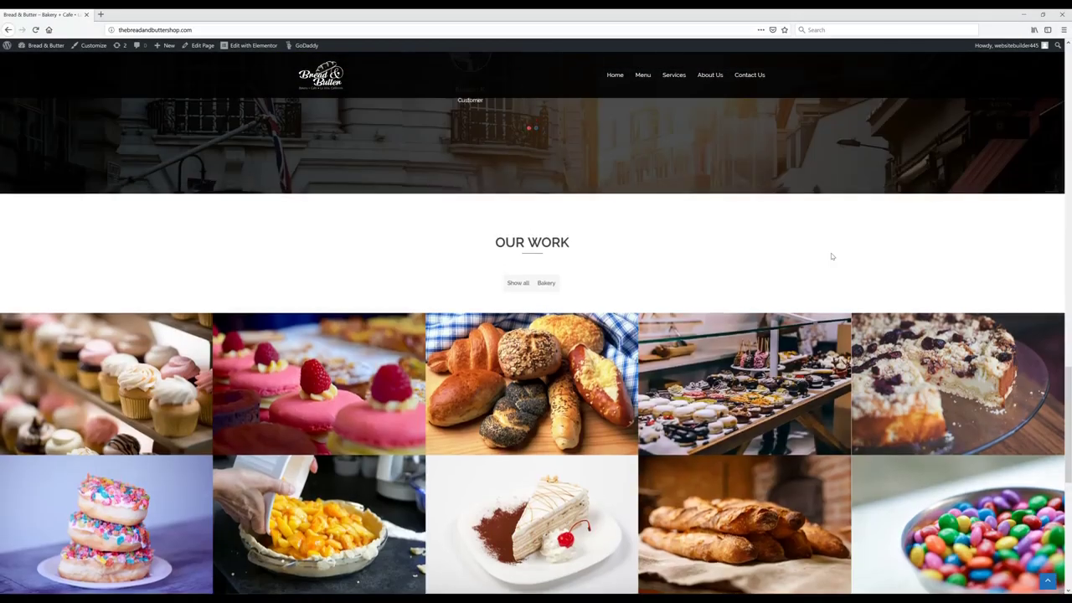
pyautogui.scroll(5, 832, 257)
pyautogui.scroll(2, 832, 257)
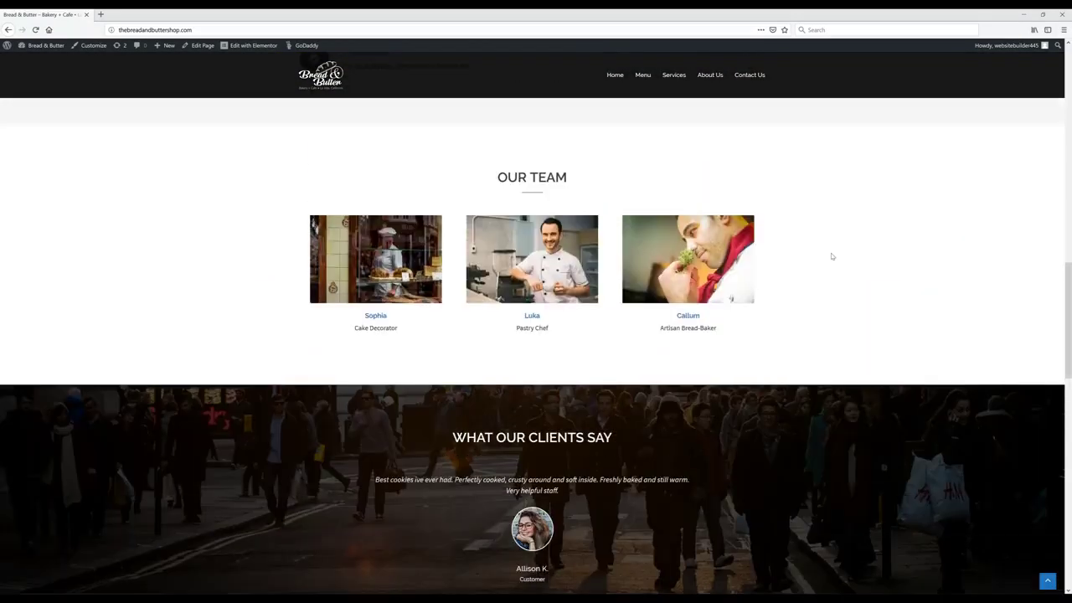
pyautogui.scroll(5, 831, 257)
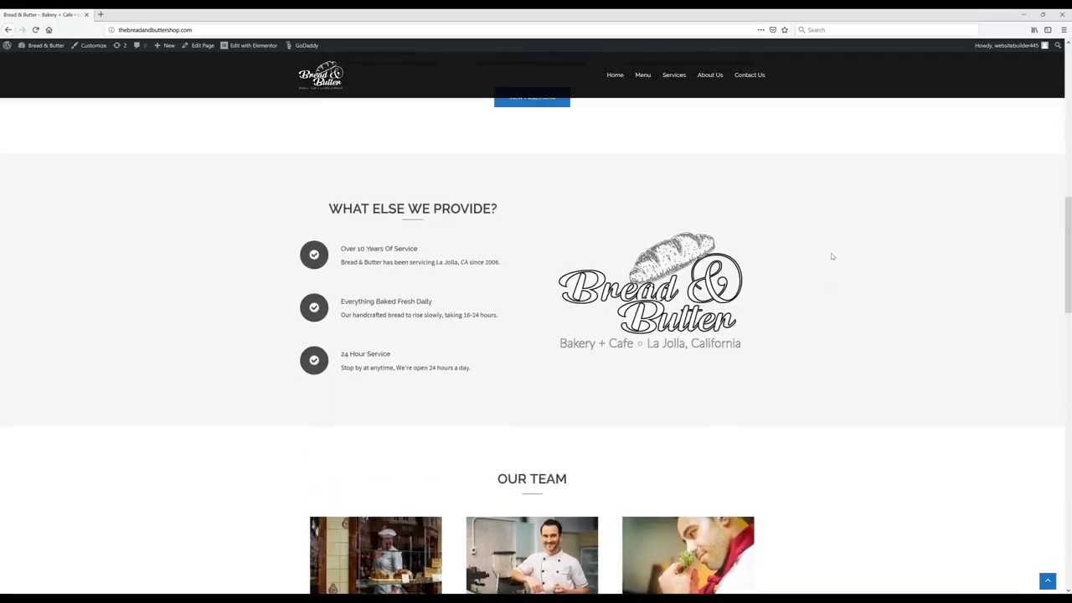
pyautogui.scroll(12, 831, 257)
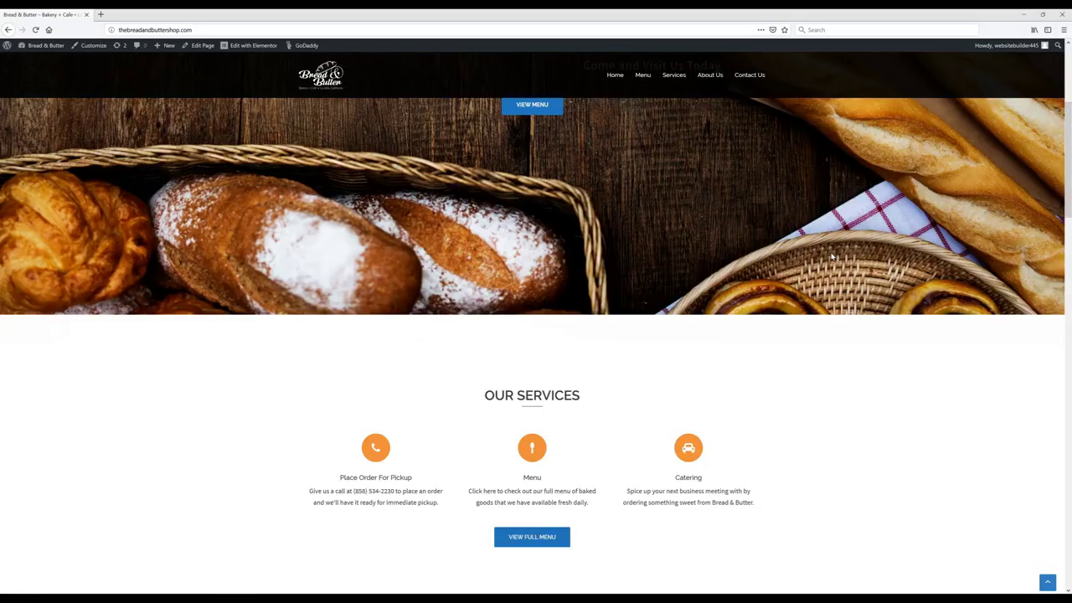
pyautogui.scroll(1, 832, 257)
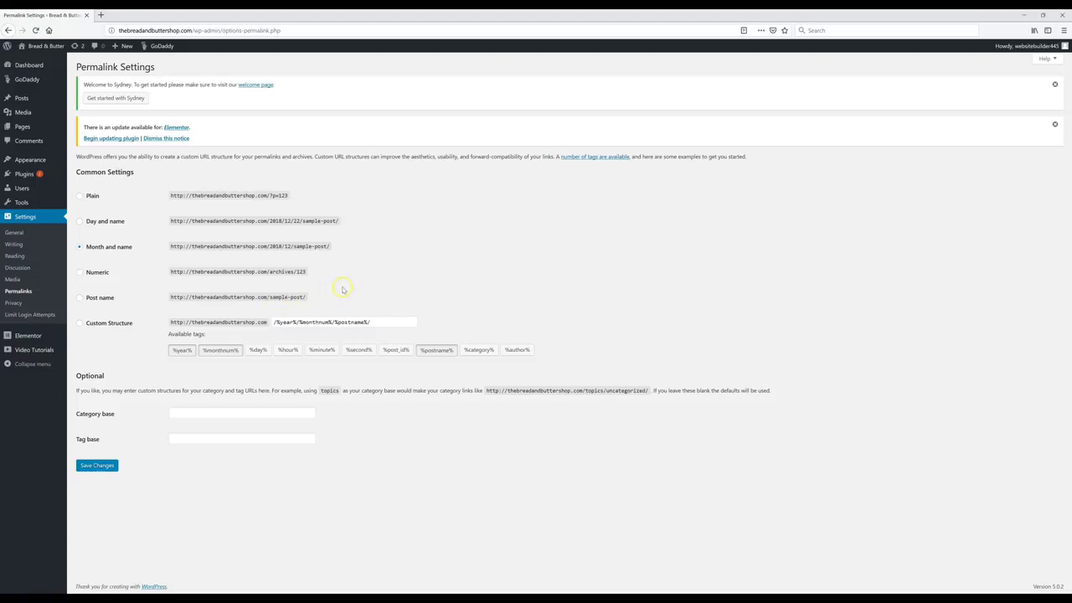
# Step: Choose the Post name permalink structure
pyautogui.click(80, 299)
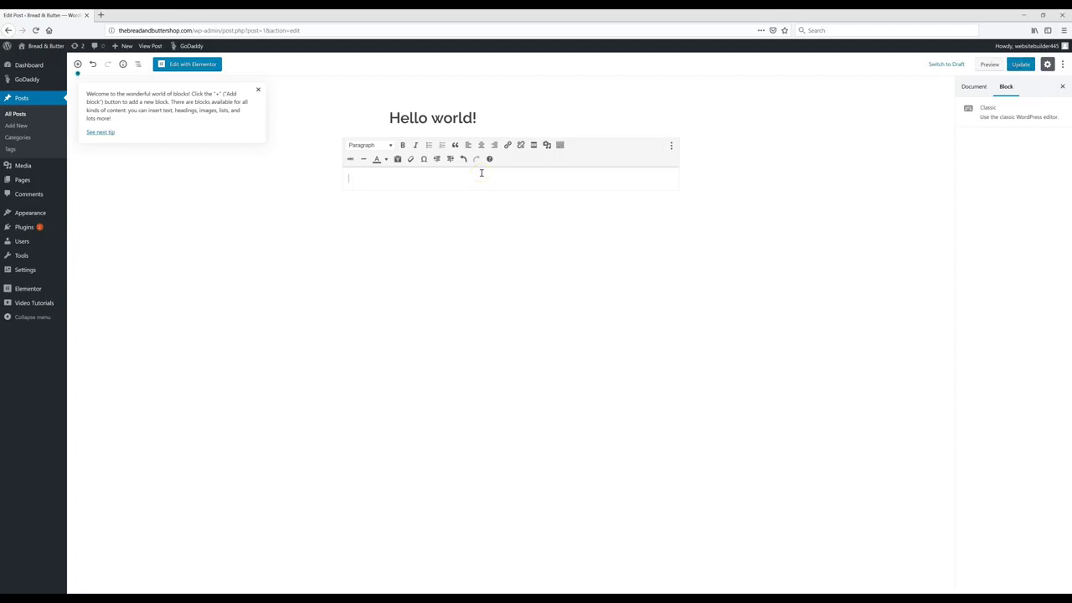
# Step: In the Hello world! post editor, open the Featured Image media window from the Document sidebar
pyautogui.click(480, 174)
pyautogui.click(547, 145)
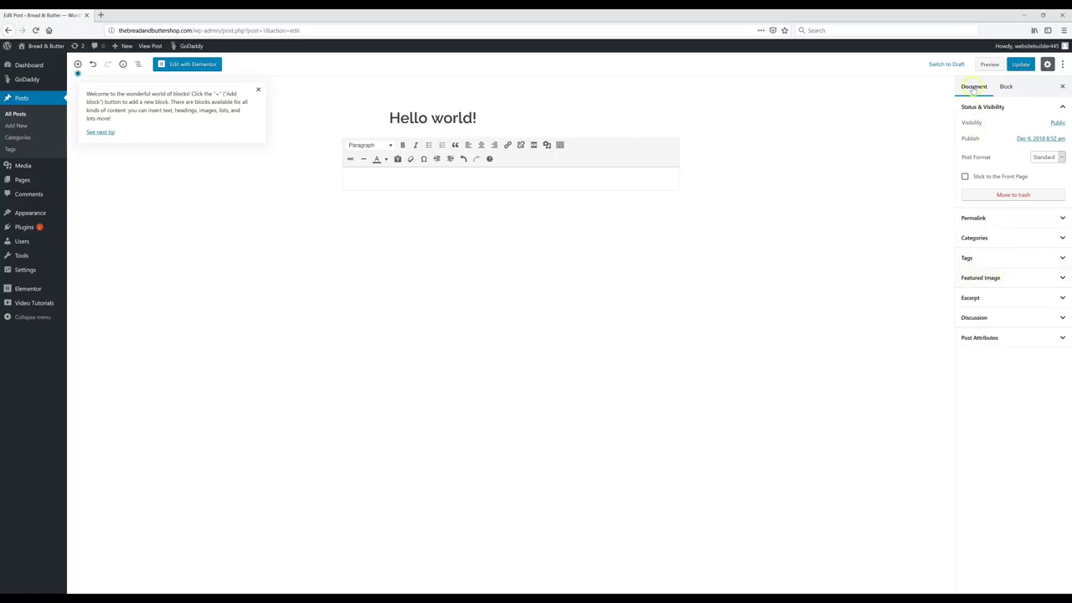
pyautogui.click(1005, 86)
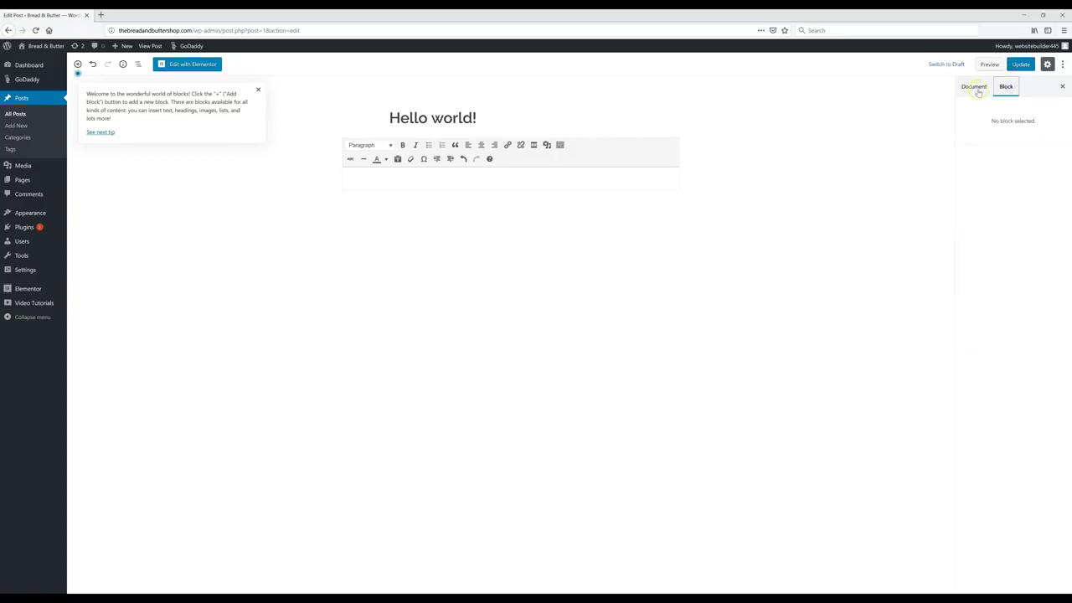
pyautogui.click(976, 88)
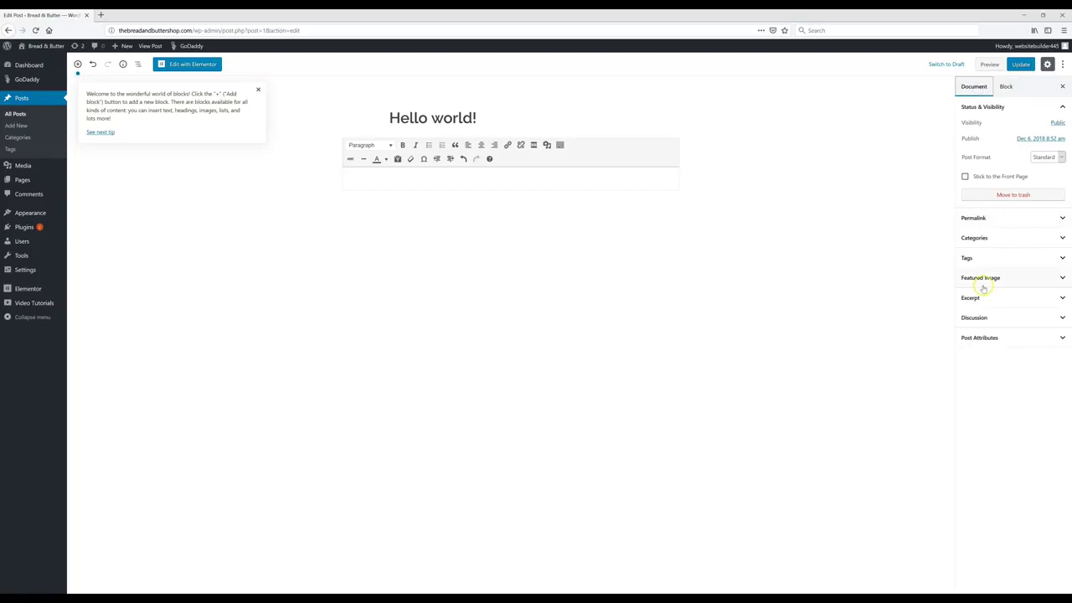
pyautogui.click(988, 278)
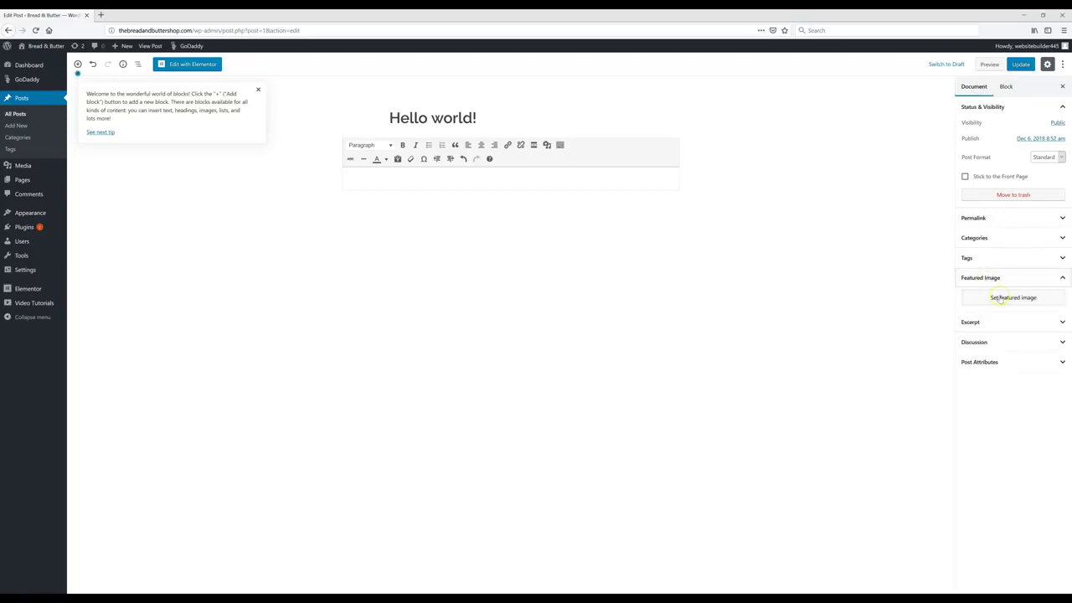
pyautogui.click(1001, 298)
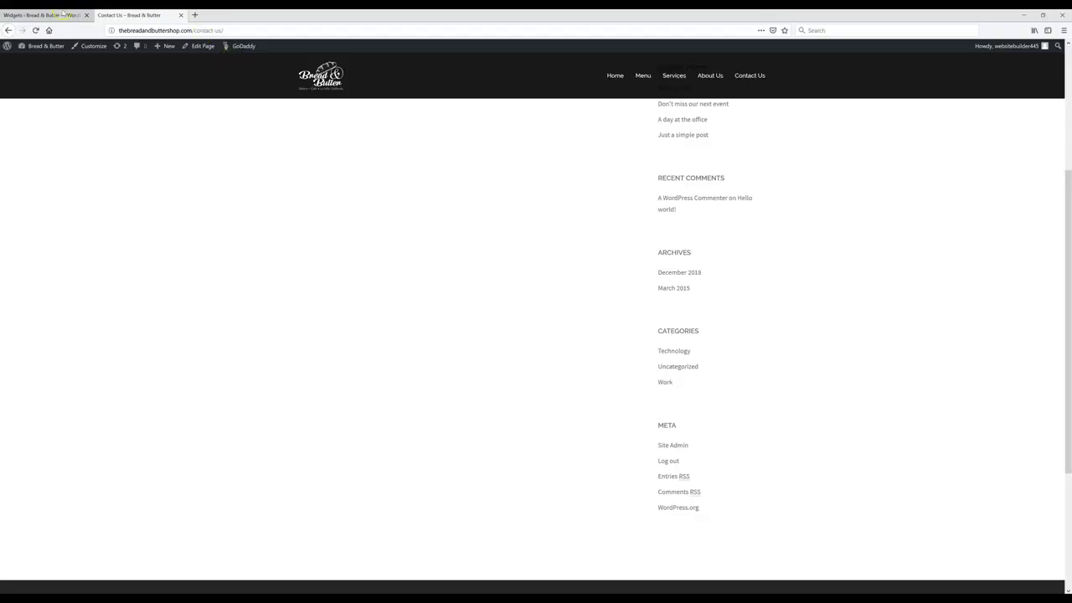
# Step: Switch to the Widgets page and expand the Sidebar's Search widget
pyautogui.click(42, 15)
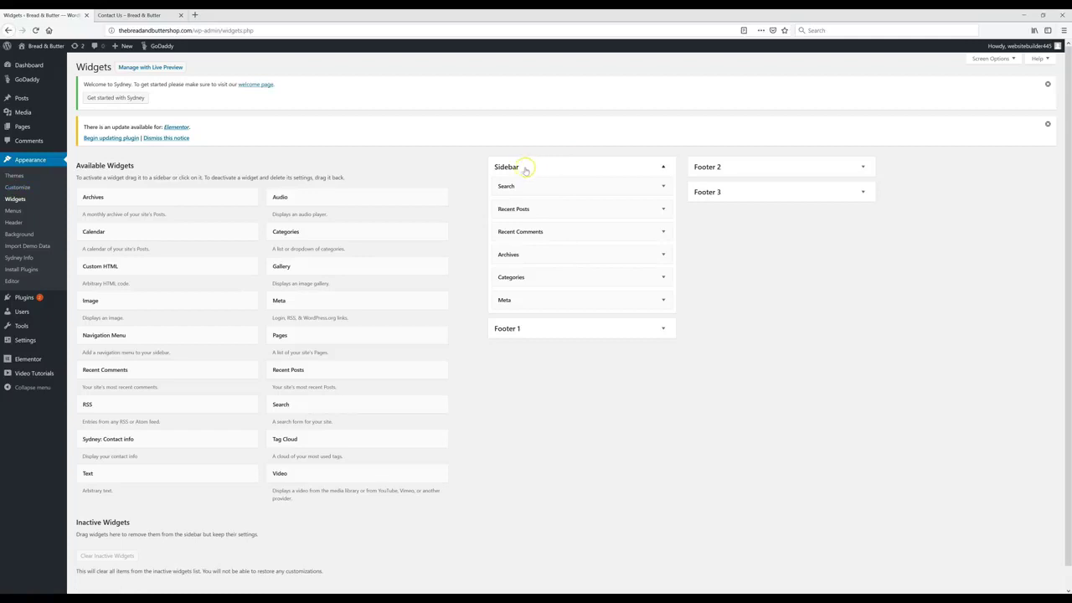
pyautogui.click(594, 182)
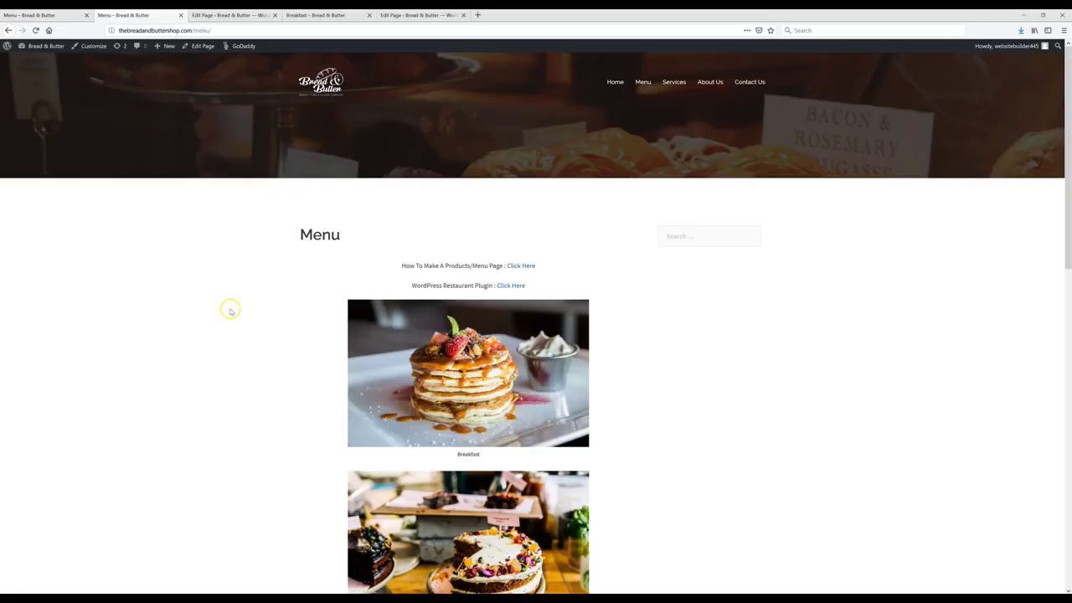
# Step: Check the live Menu page and follow its Breakfast image to the Breakfast page
pyautogui.scroll(-5, 234, 315)
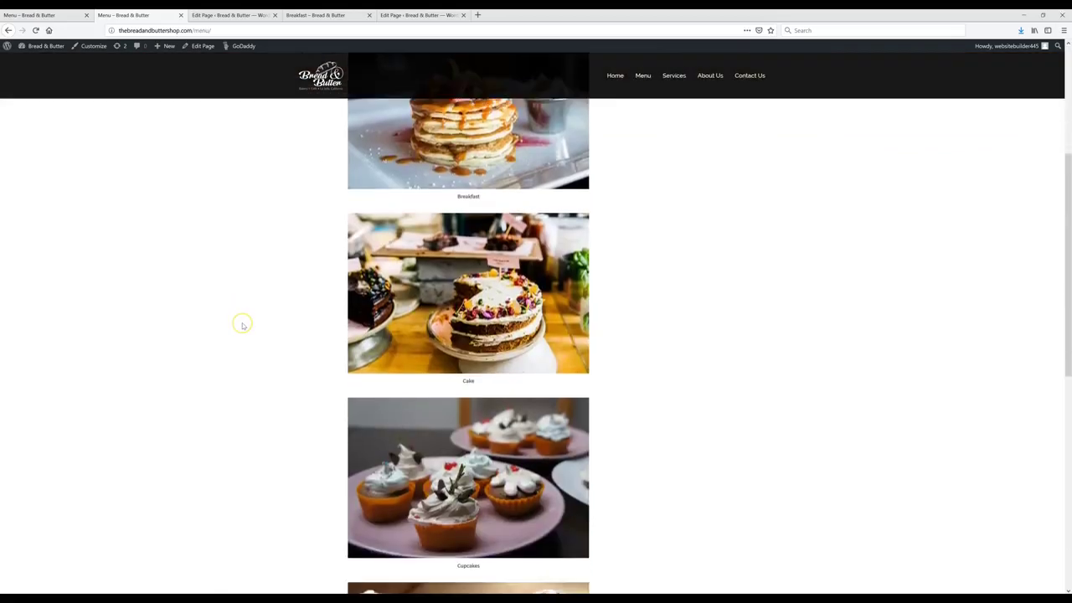
pyautogui.scroll(-2, 240, 326)
pyautogui.scroll(6, 238, 334)
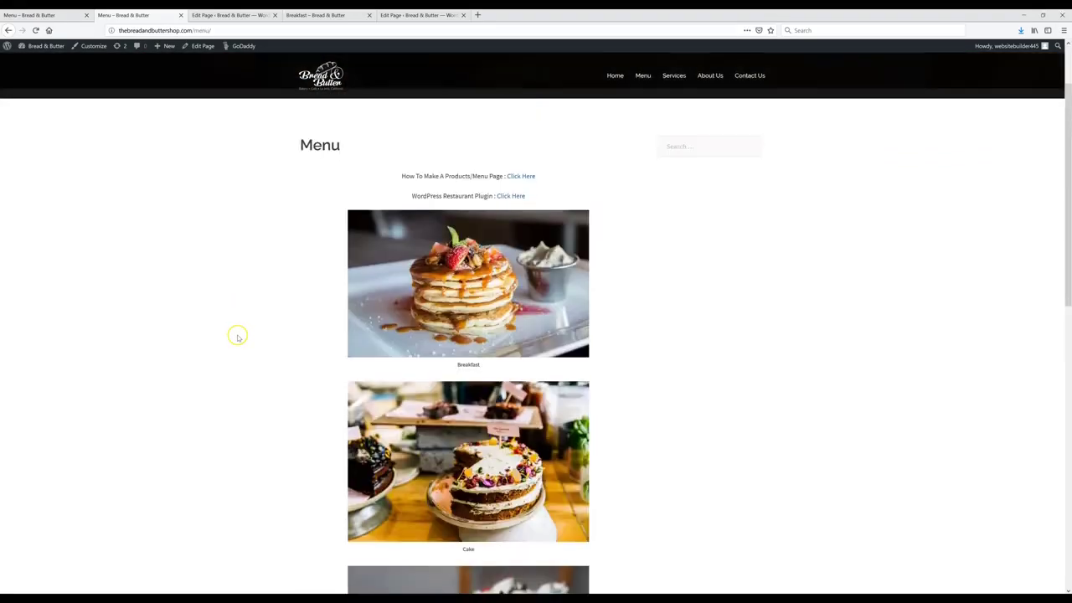
pyautogui.scroll(1, 262, 335)
pyautogui.click(419, 372)
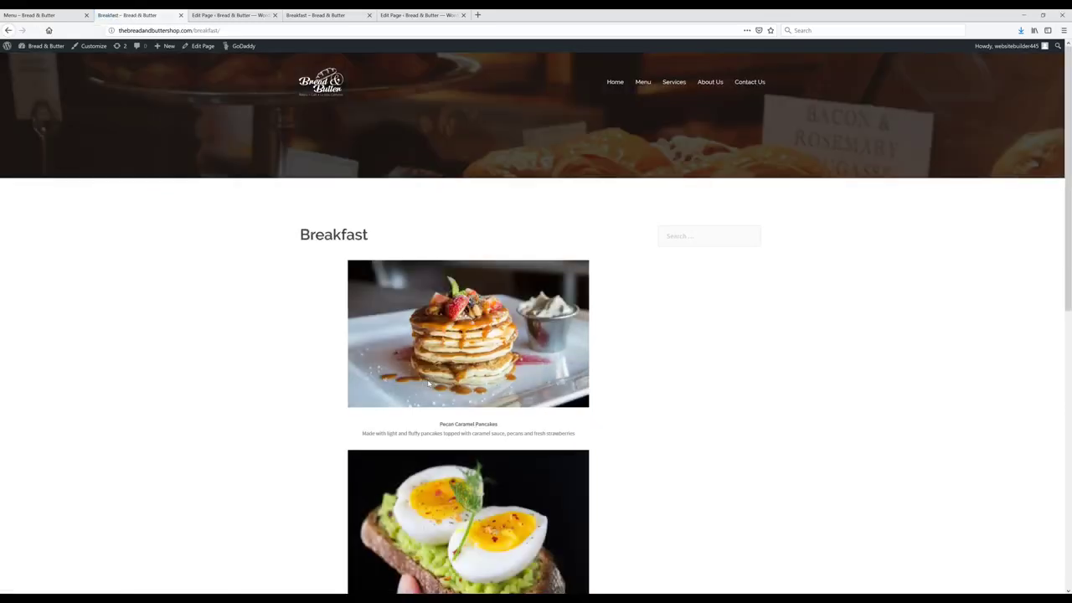
pyautogui.scroll(-3, 333, 357)
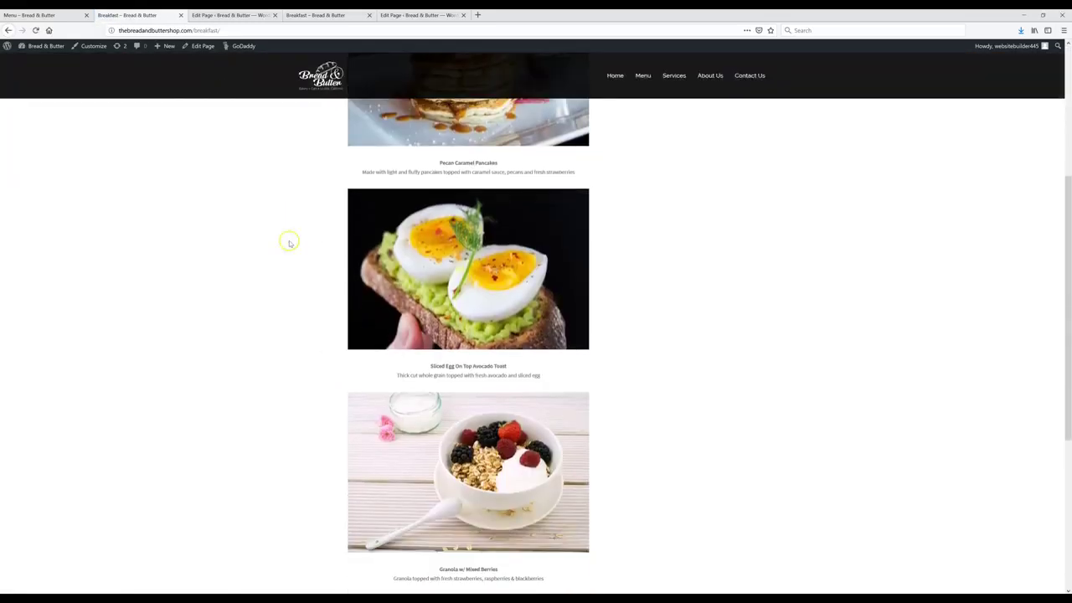
# Step: In the Menu page editor, set the Breakfast image block's link to a Custom URL
pyautogui.click(219, 16)
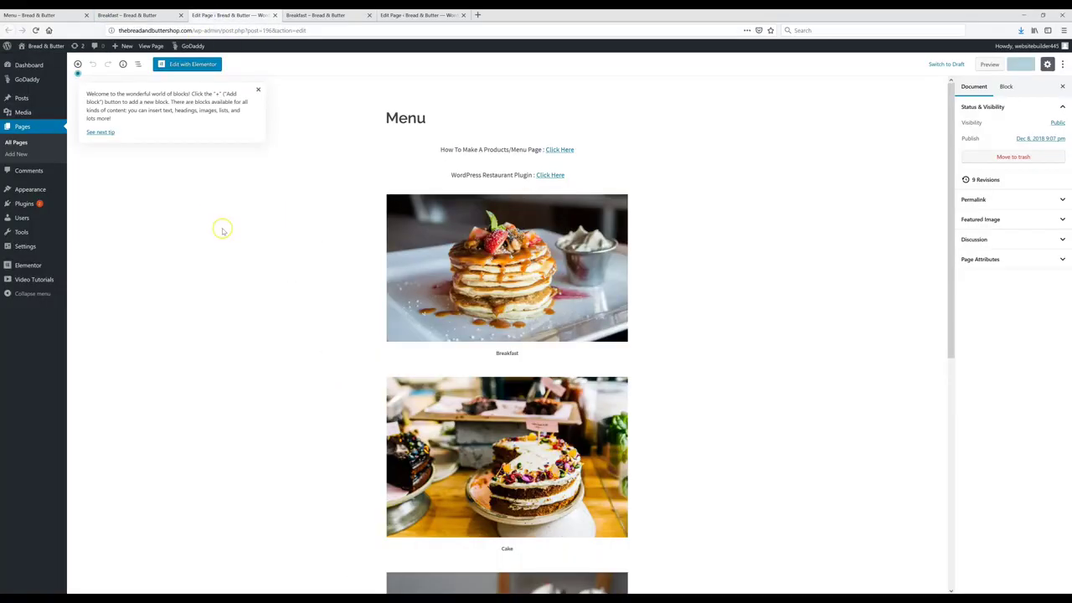
pyautogui.scroll(-2, 578, 268)
pyautogui.scroll(-4, 571, 282)
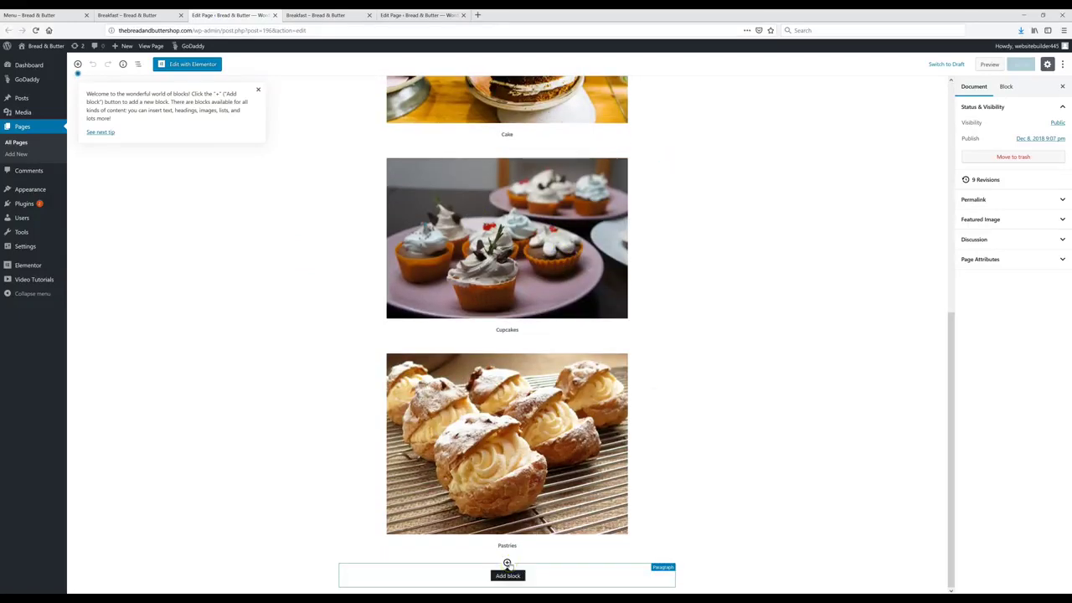
pyautogui.click(507, 562)
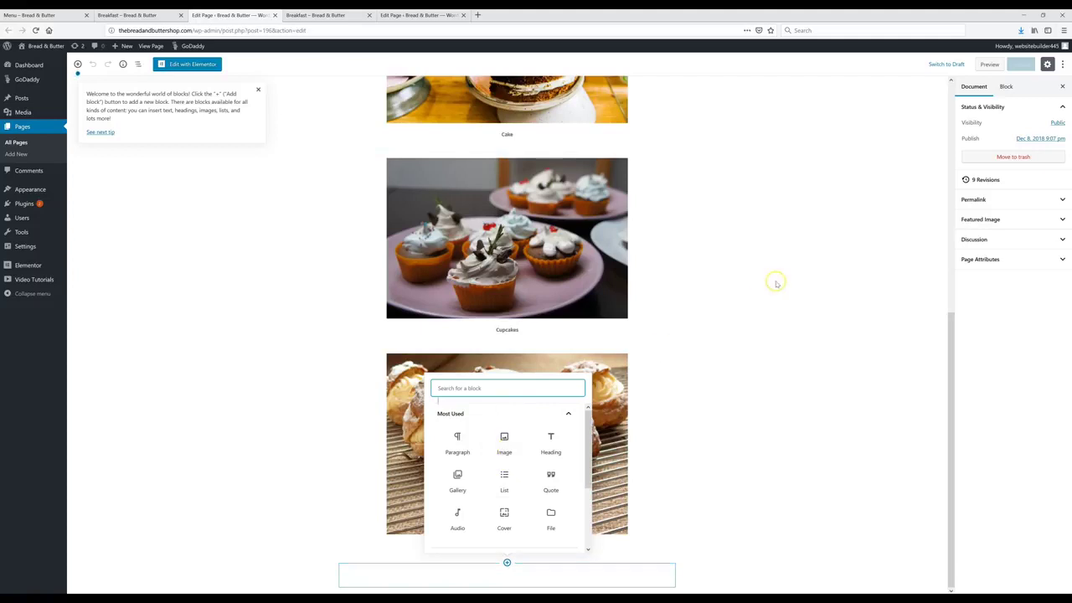
pyautogui.click(806, 239)
pyautogui.scroll(5, 709, 307)
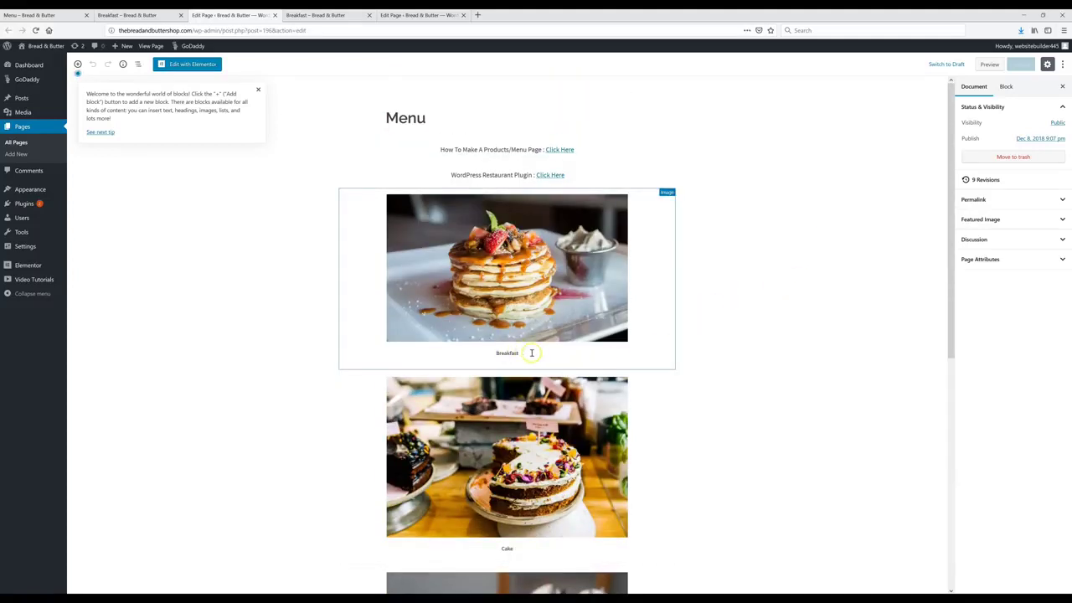
pyautogui.click(569, 268)
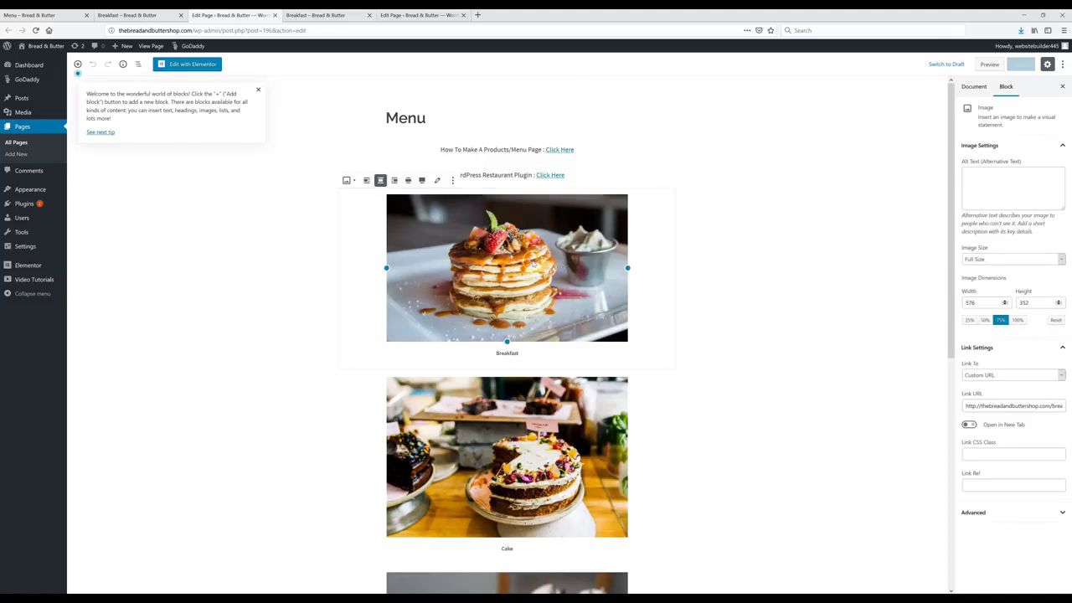
pyautogui.click(1000, 375)
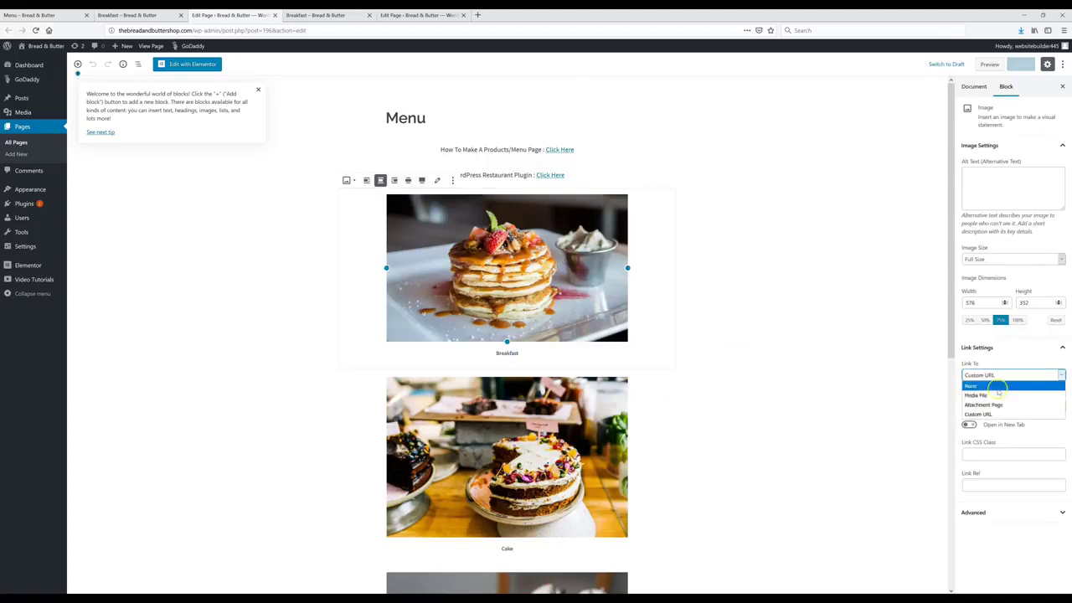
pyautogui.click(986, 412)
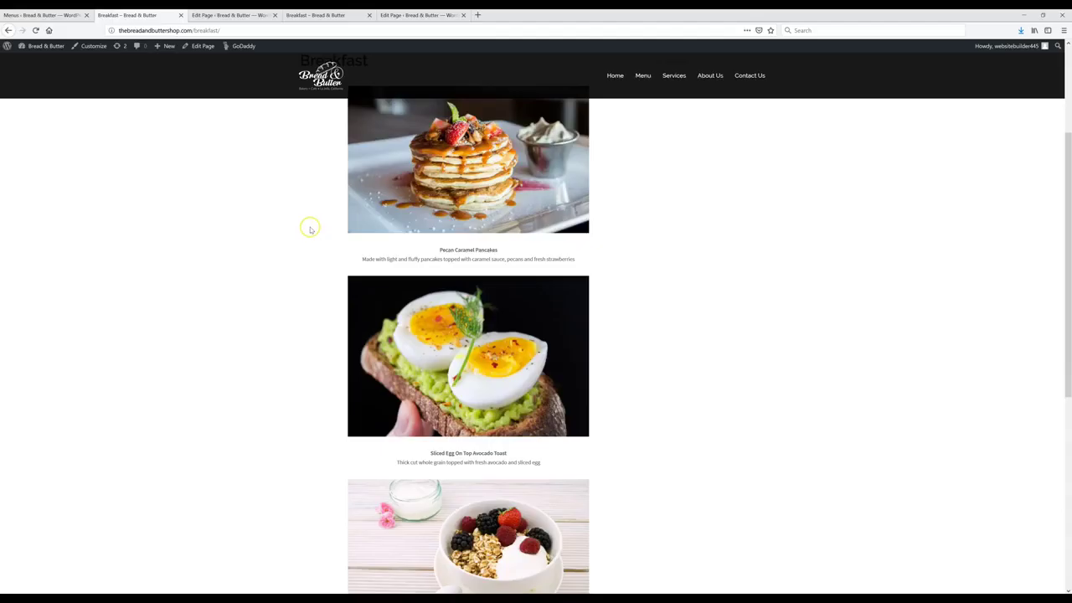
# Step: Check the Menu nav item's submenu, then switch to the Appearance > Menus admin page
pyautogui.moveTo(641, 75)
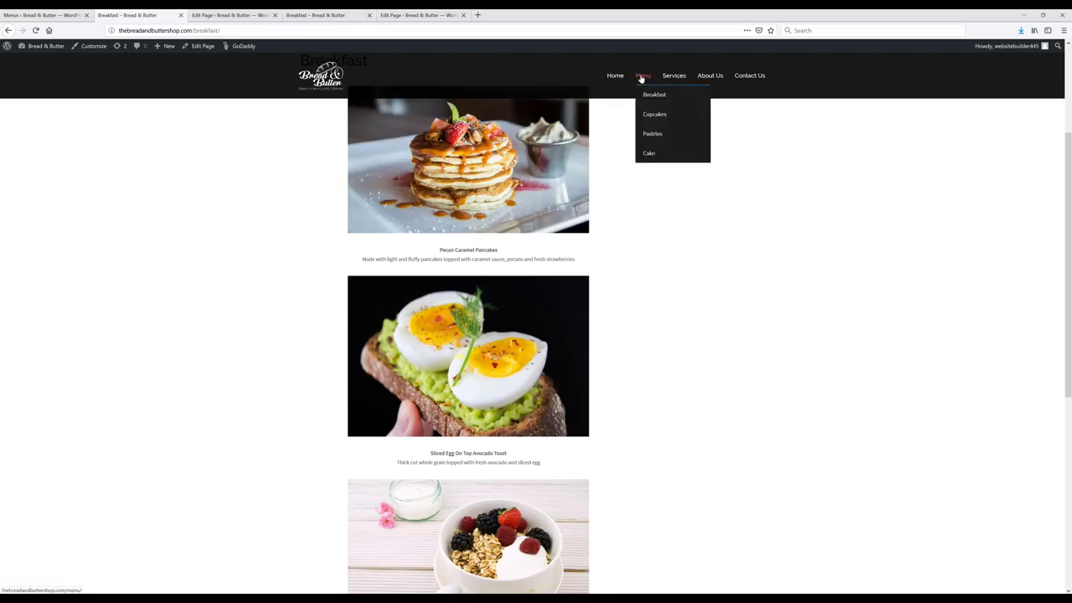
pyautogui.moveTo(674, 77)
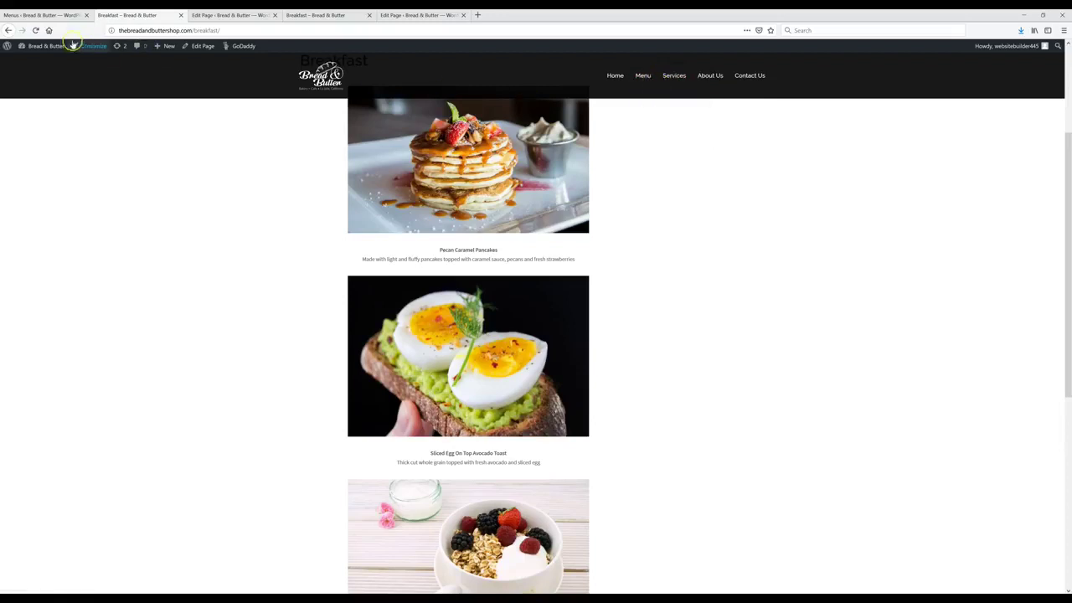
pyautogui.click(50, 15)
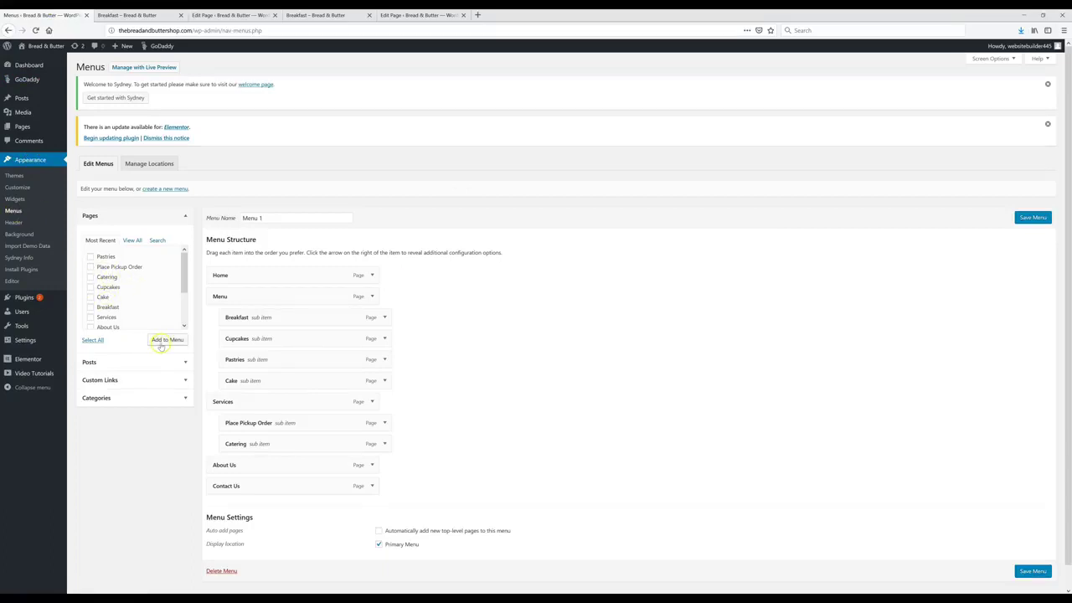
pyautogui.moveTo(260, 317)
pyautogui.mouseDown()
pyautogui.moveTo(252, 295)
pyautogui.moveTo(268, 301)
pyautogui.moveTo(253, 302)
pyautogui.mouseUp()
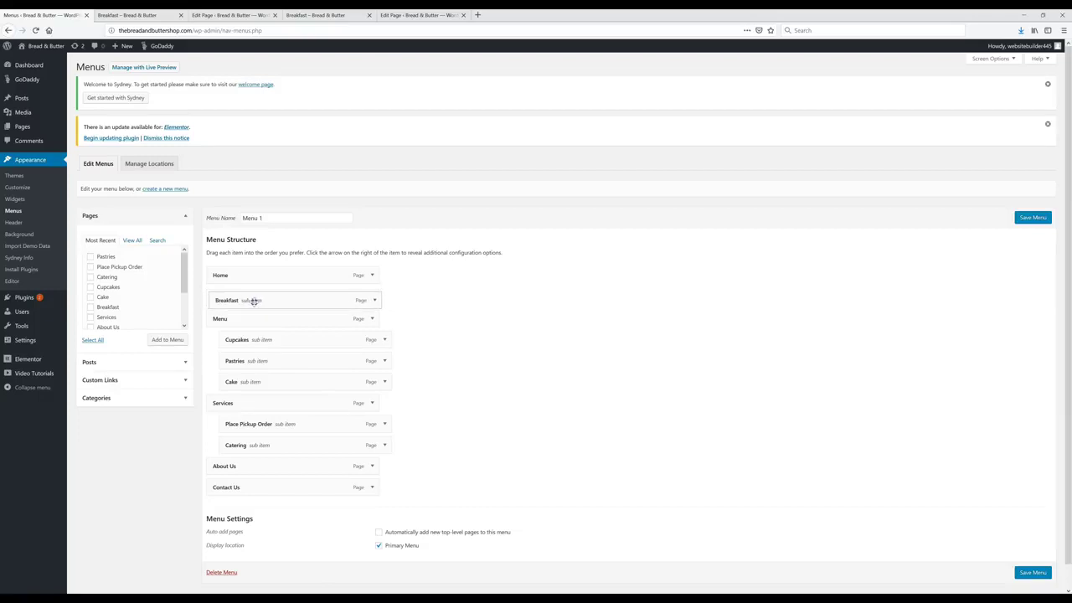
pyautogui.moveTo(253, 302); pyautogui.dragTo(269, 317)
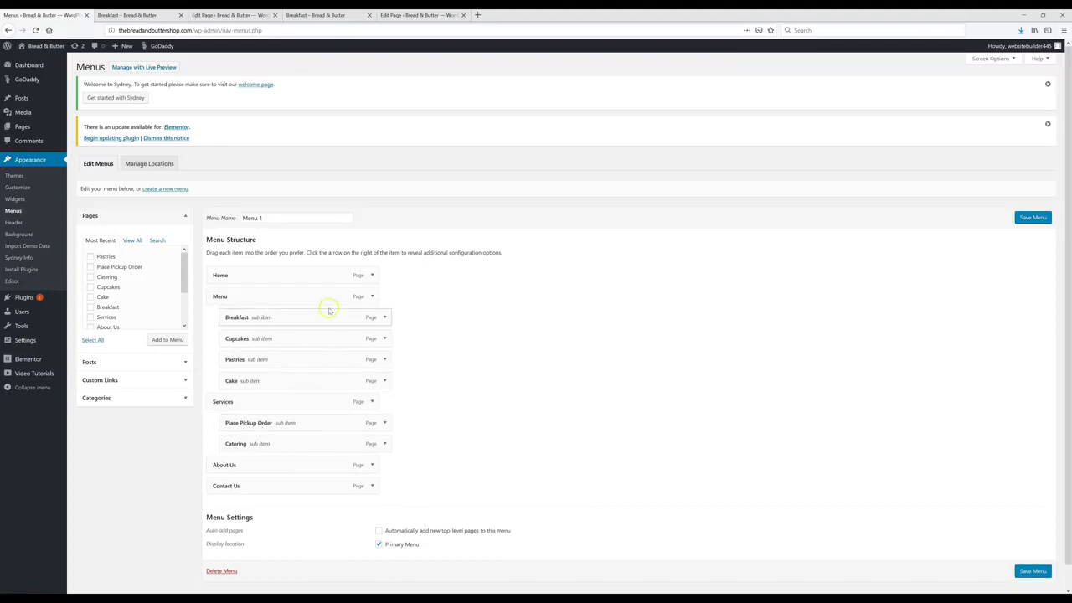